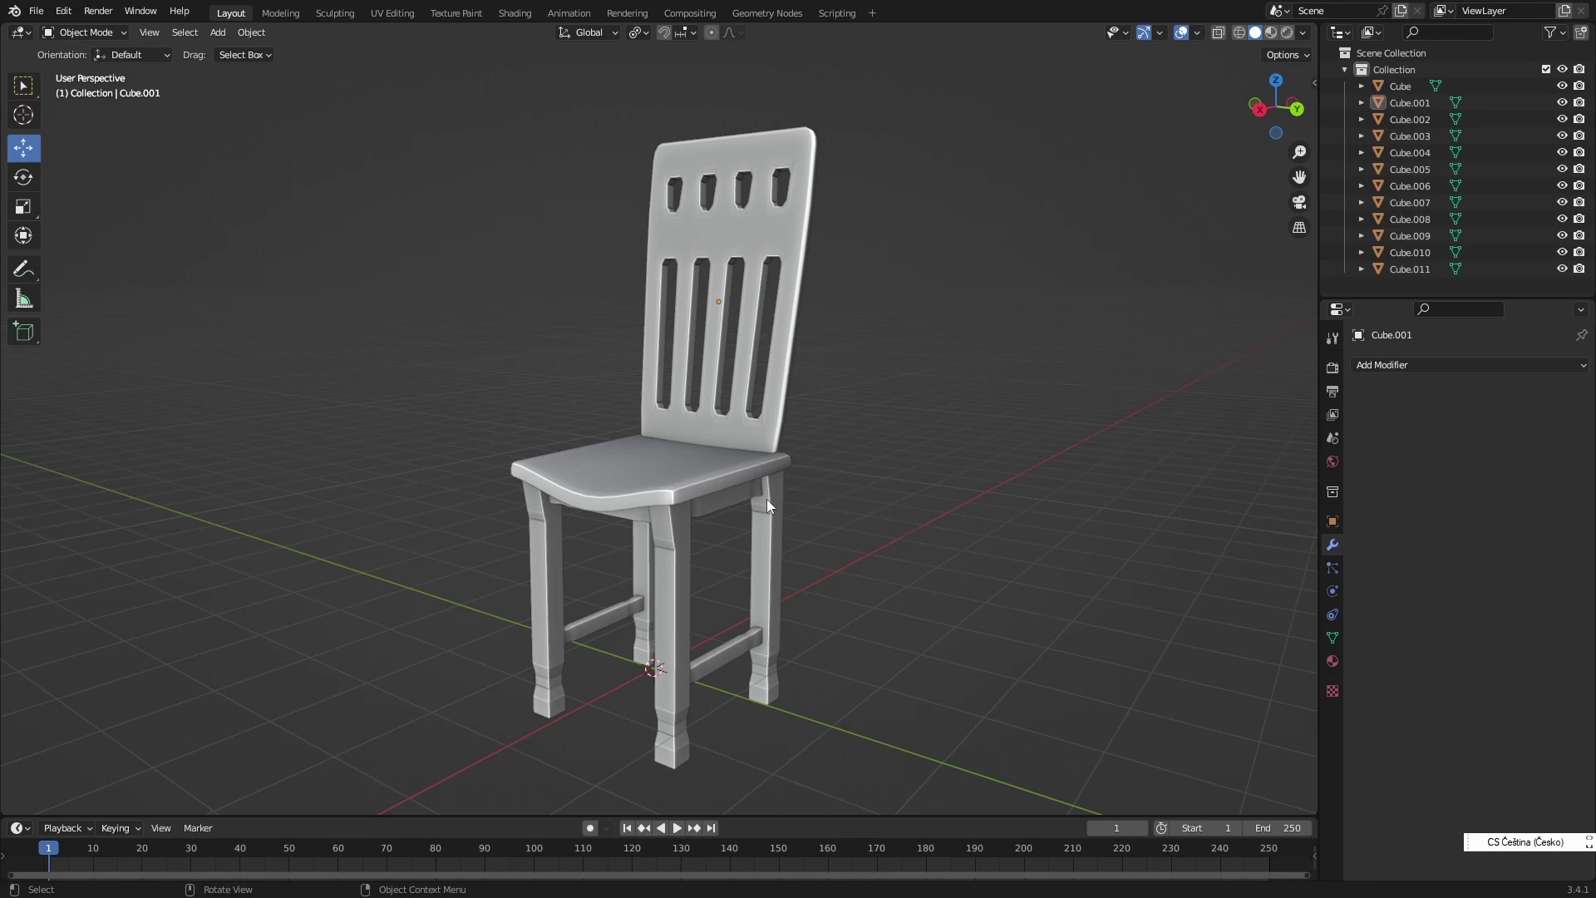
# - Select the chair seat and preview it with rendered shading in the Shading workspace
pyautogui.click(688, 463)
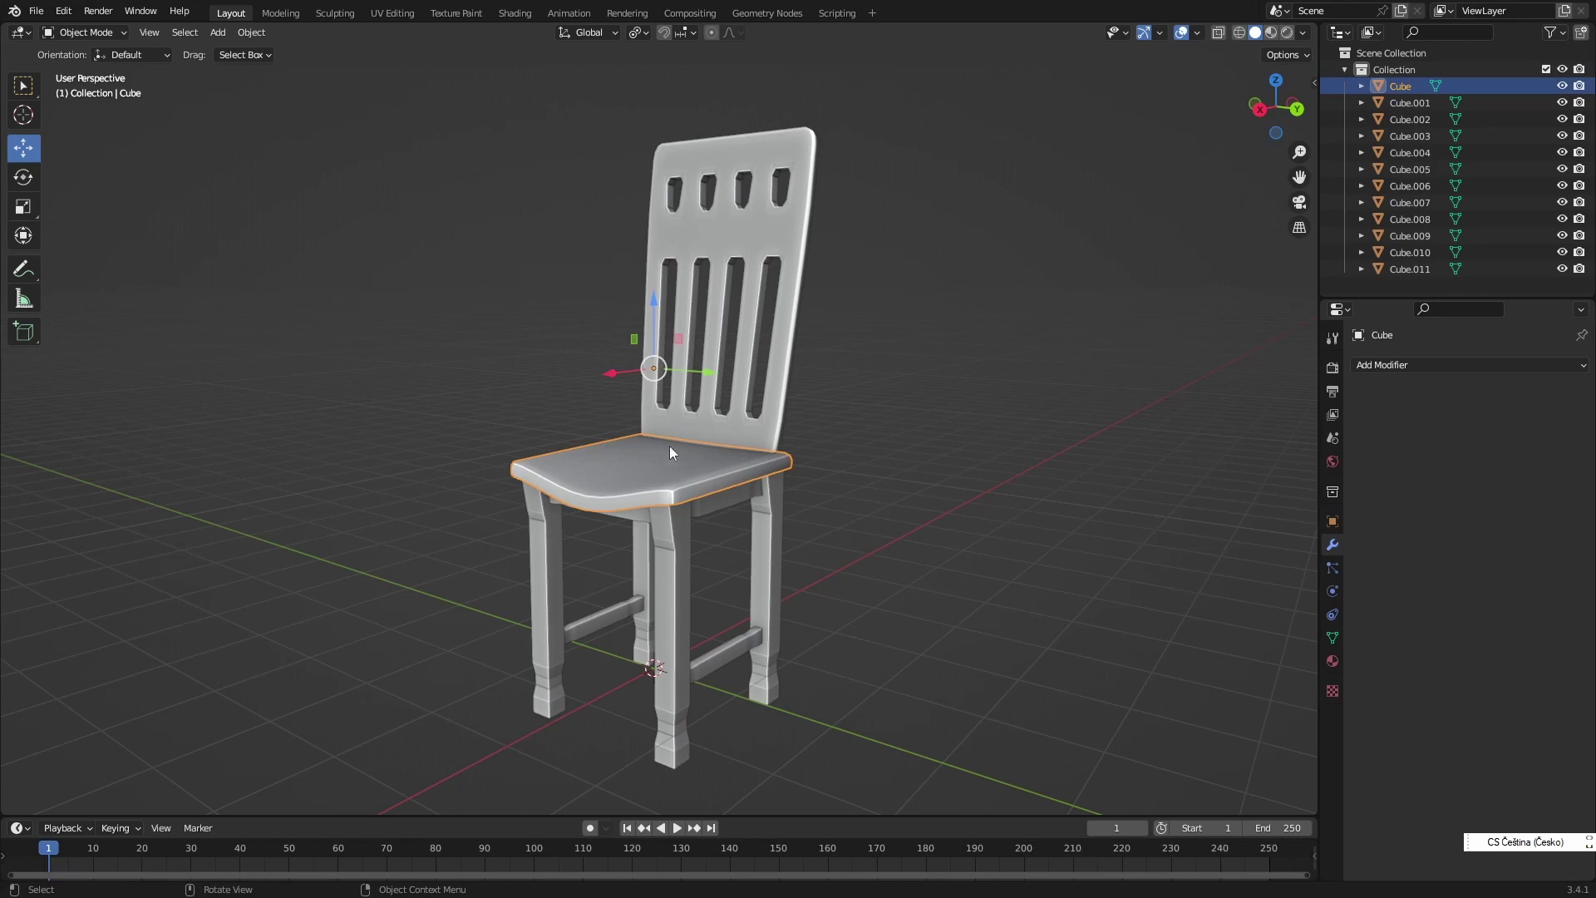
pyautogui.scroll(2, 611, 432)
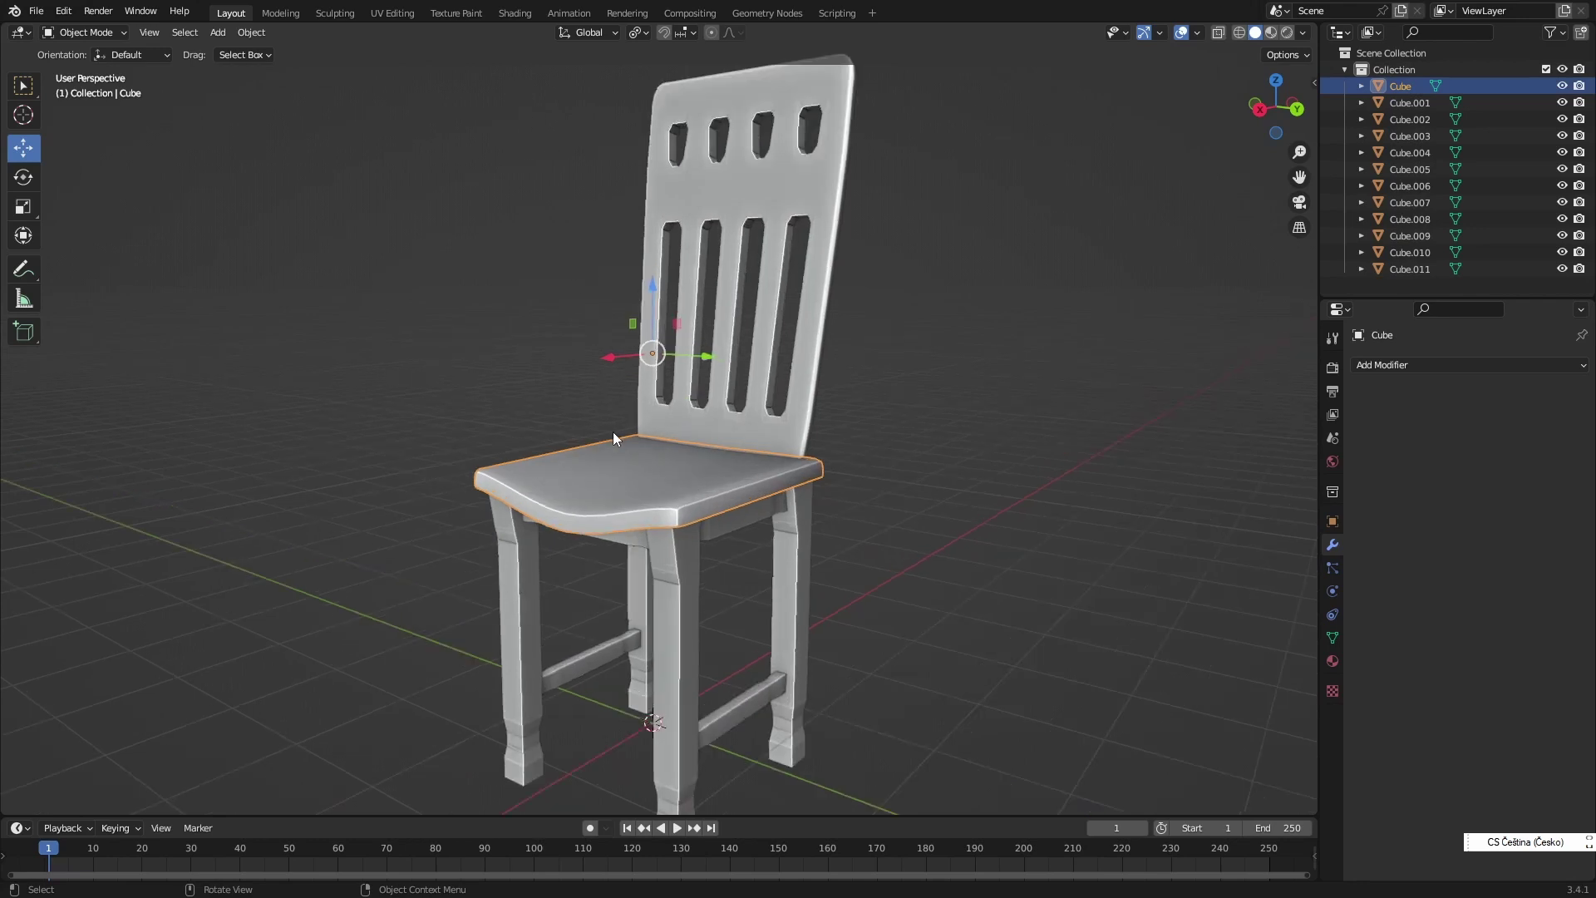
pyautogui.moveTo(659, 491); pyautogui.dragTo(660, 497, button='middle')
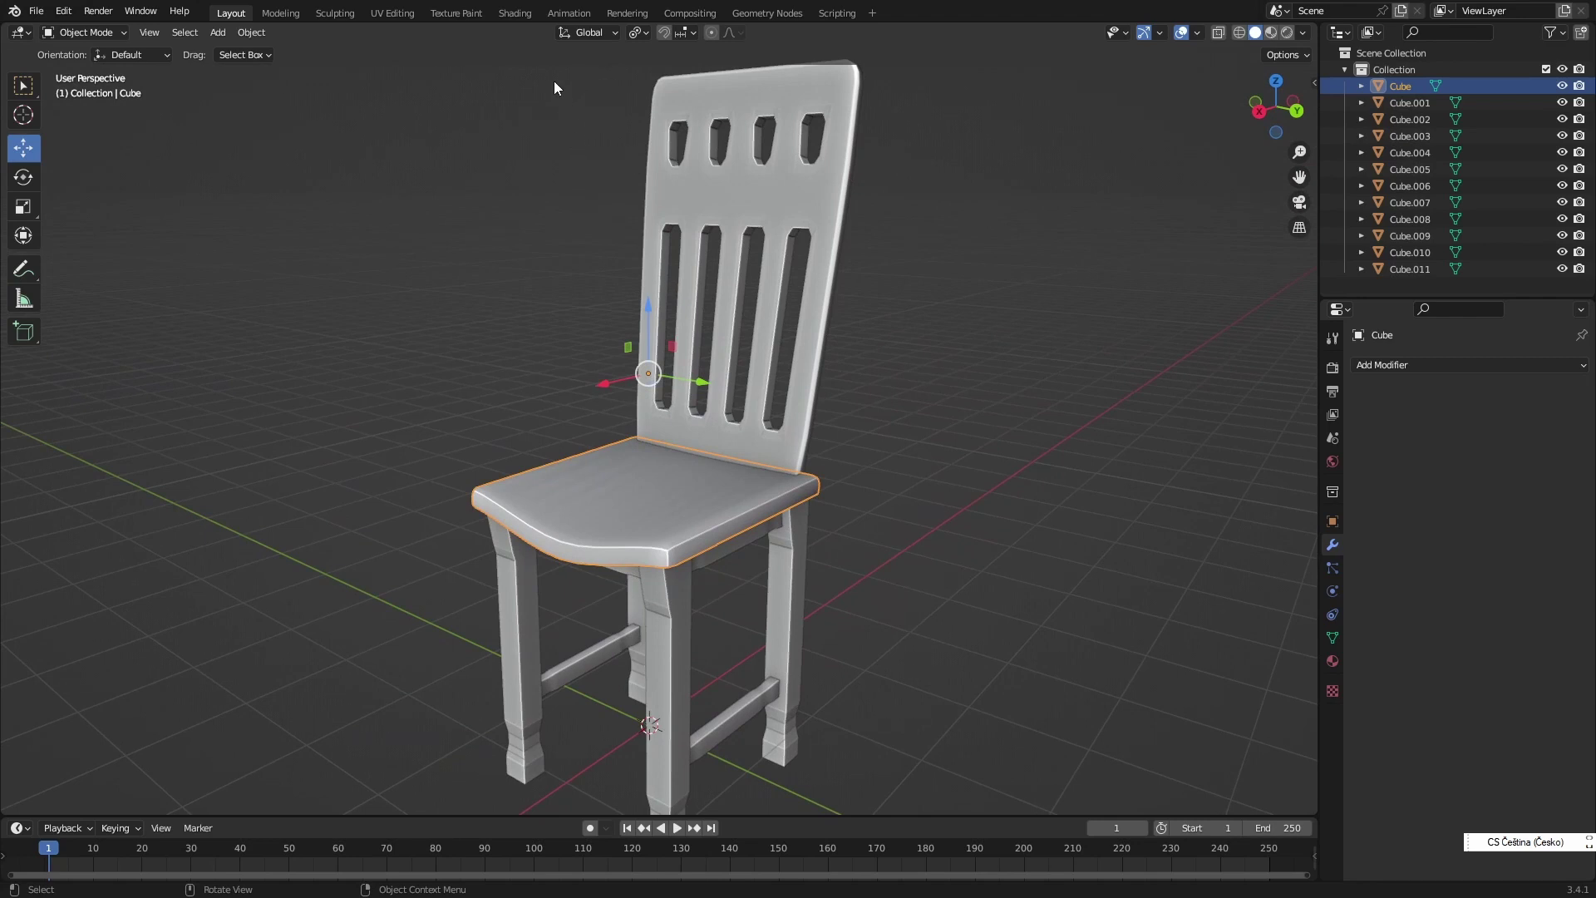
pyautogui.click(512, 17)
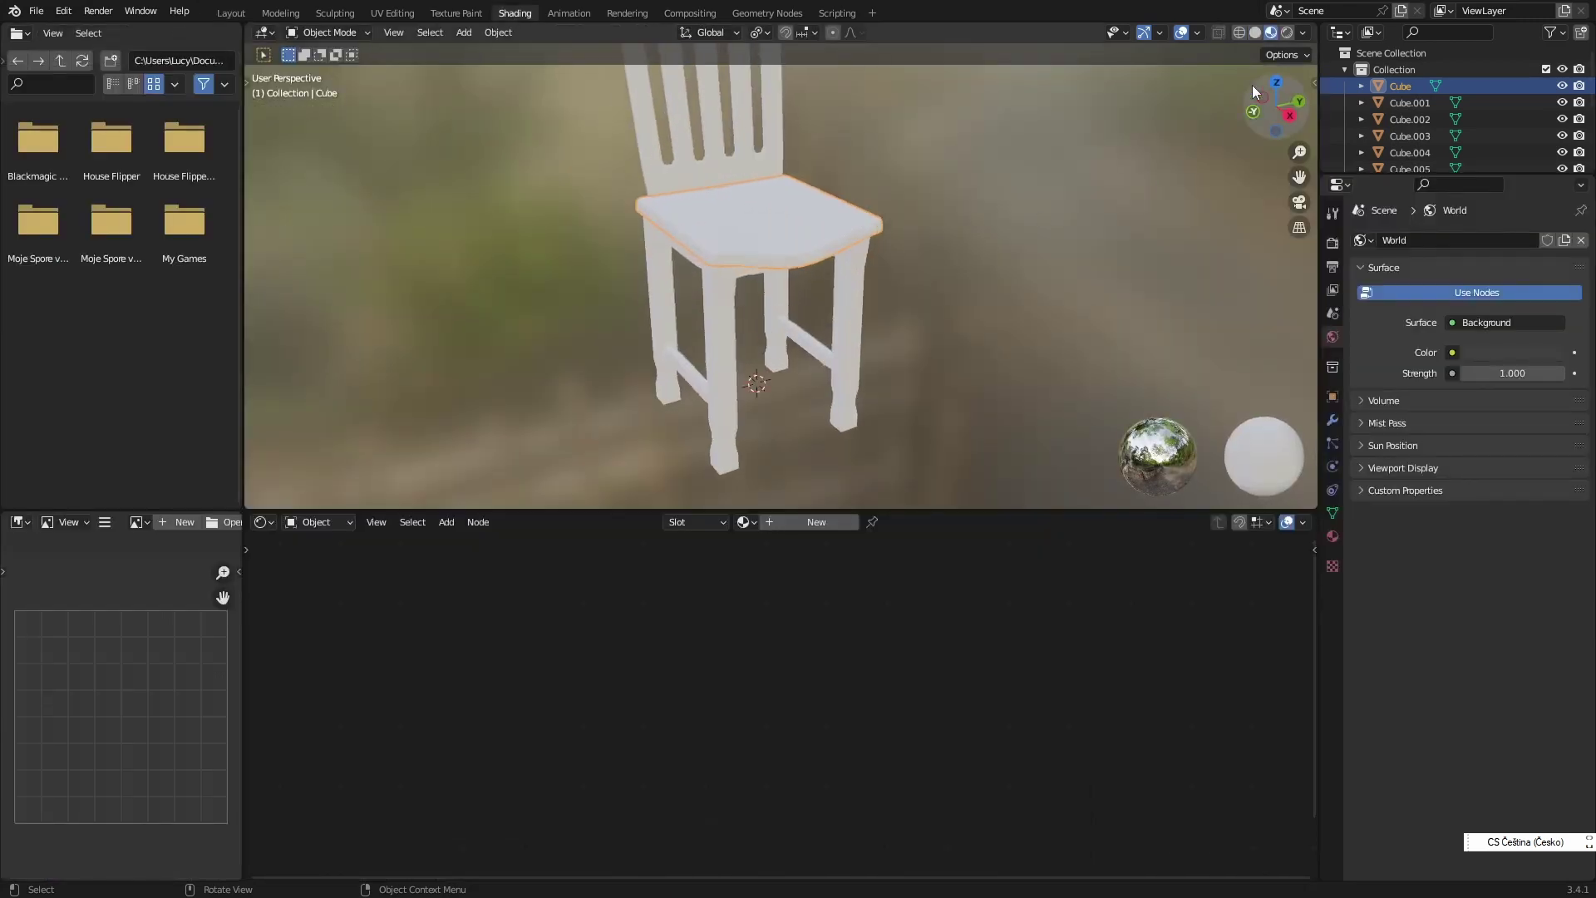
pyautogui.click(1285, 32)
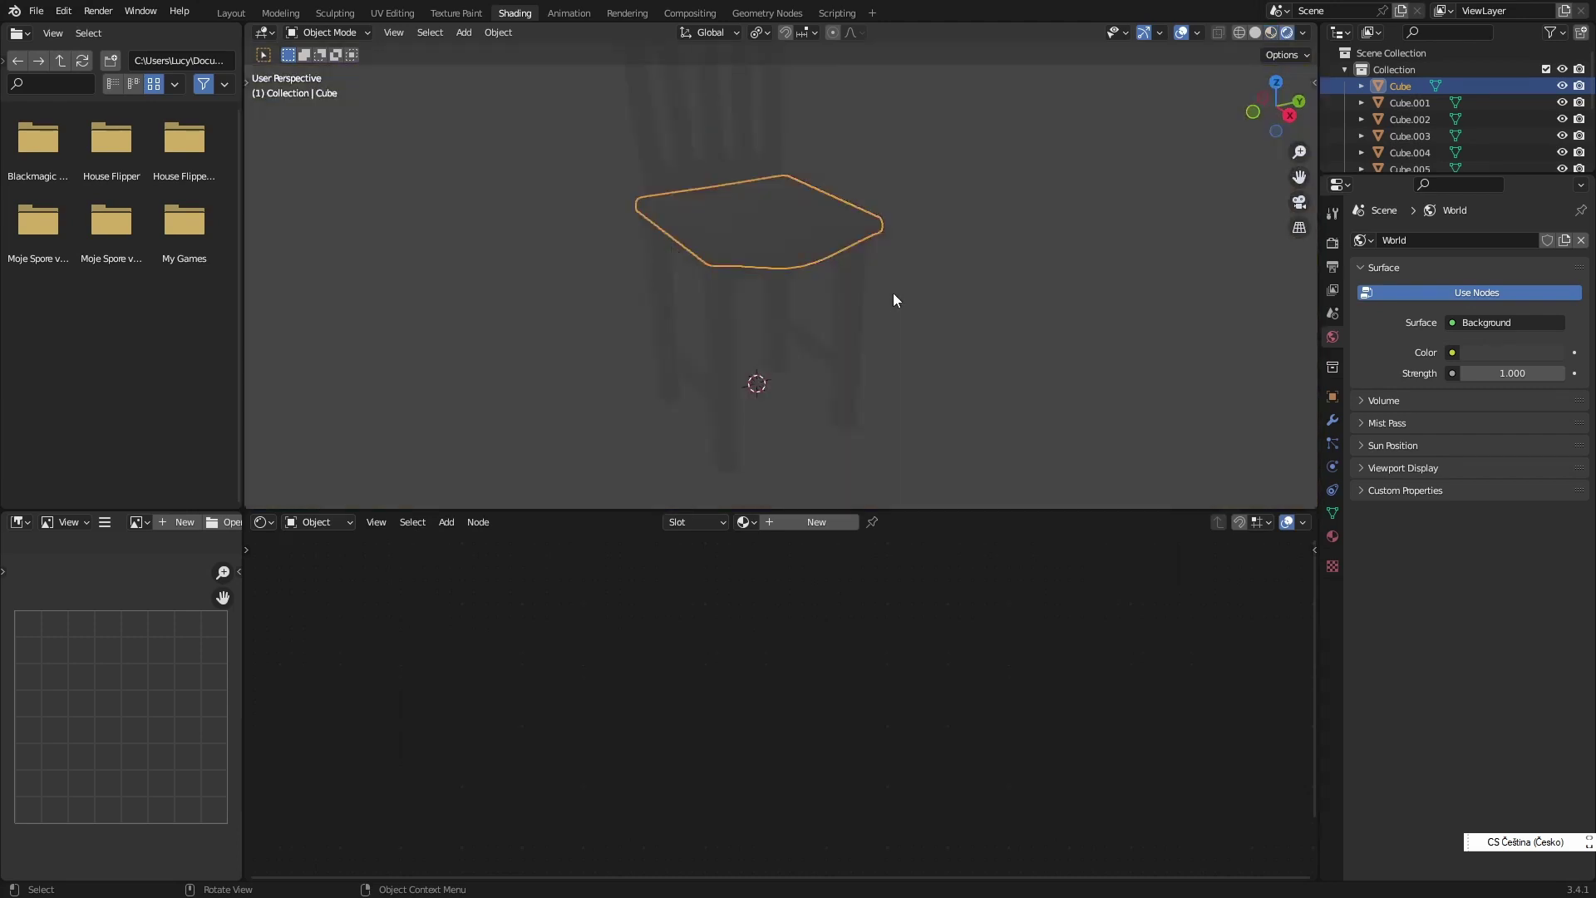
pyautogui.moveTo(893, 293)
pyautogui.mouseDown(button='middle')
pyautogui.moveTo(846, 312)
pyautogui.moveTo(798, 267)
pyautogui.moveTo(815, 352)
pyautogui.moveTo(804, 334)
pyautogui.mouseUp(button='middle')
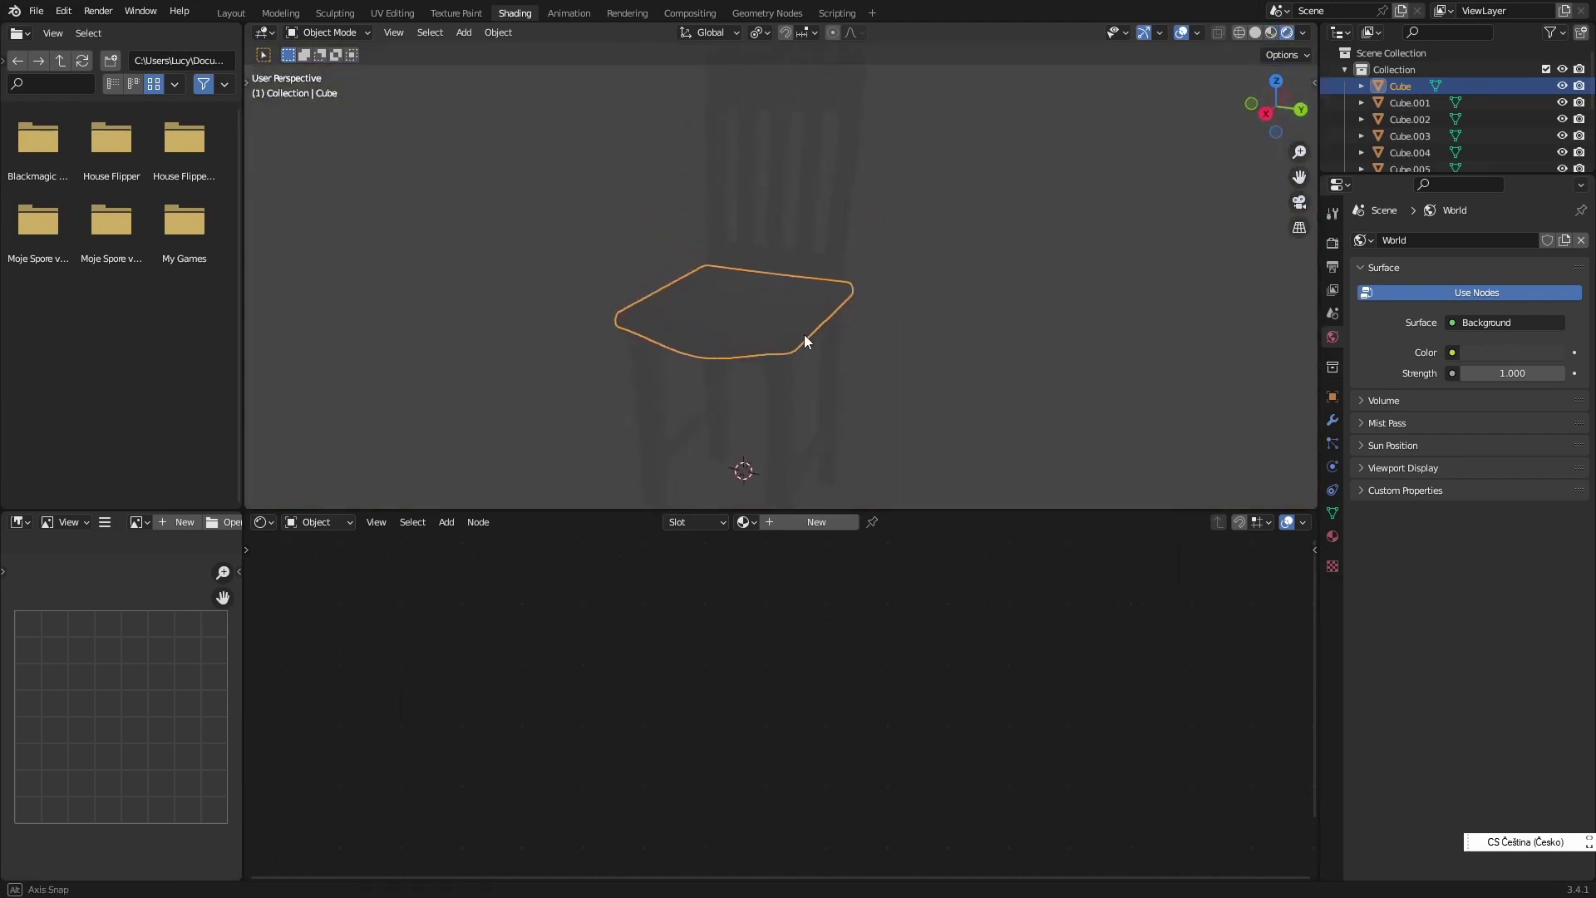
pyautogui.click(241, 13)
# - Add an area light, scale it to 3.647 and raise it to 8.1591 m above the chair
pyautogui.scroll(-2, 699, 540)
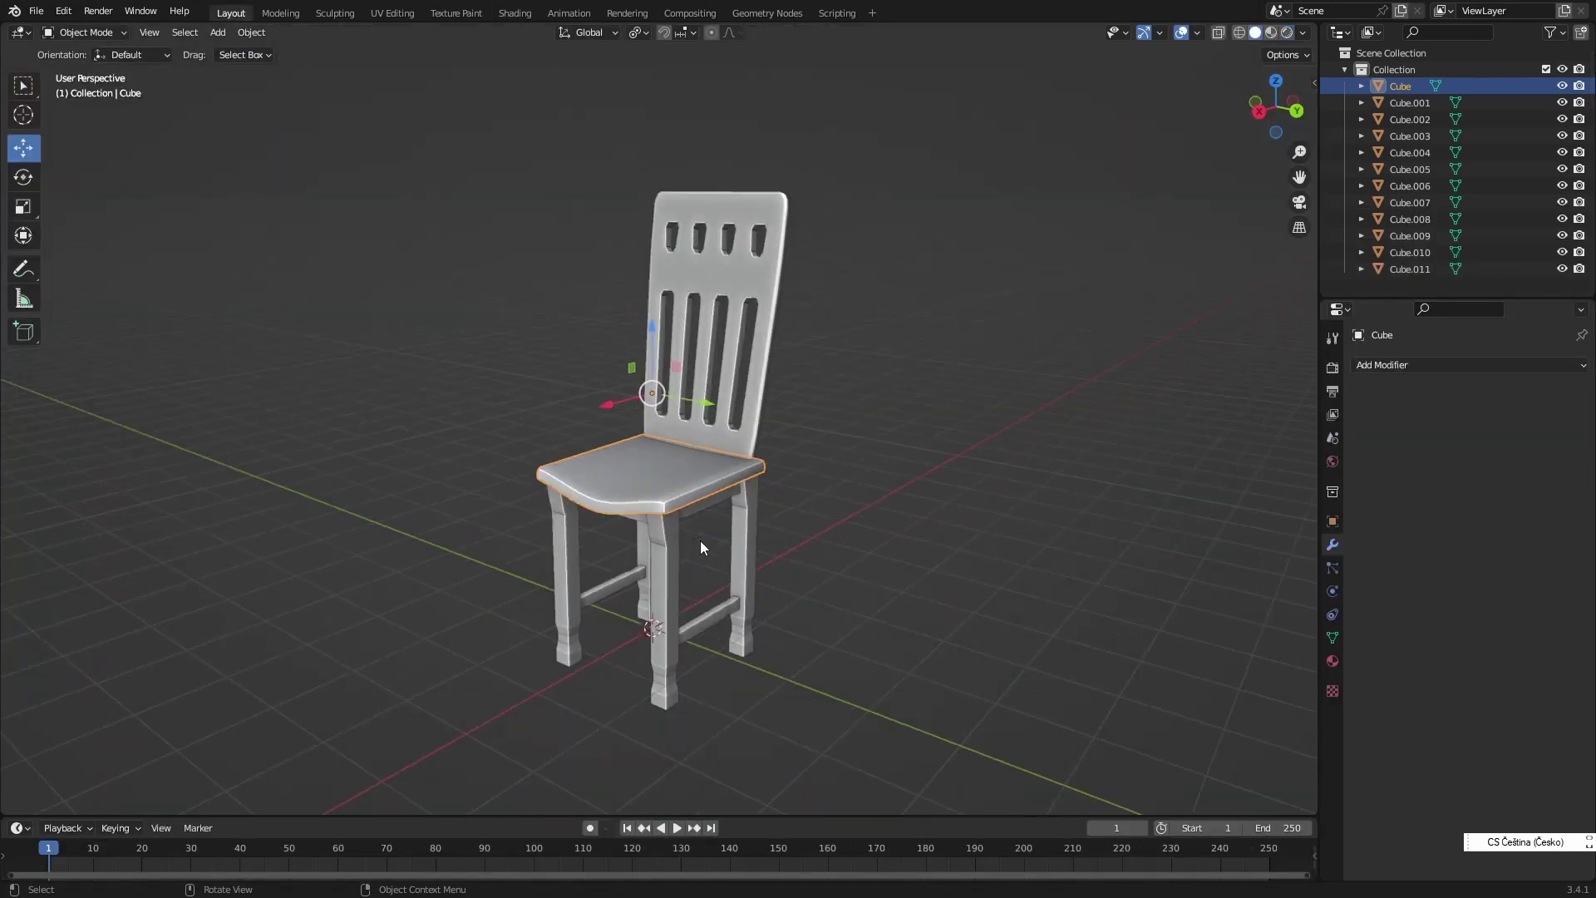
pyautogui.hotkey('shift', 'a')
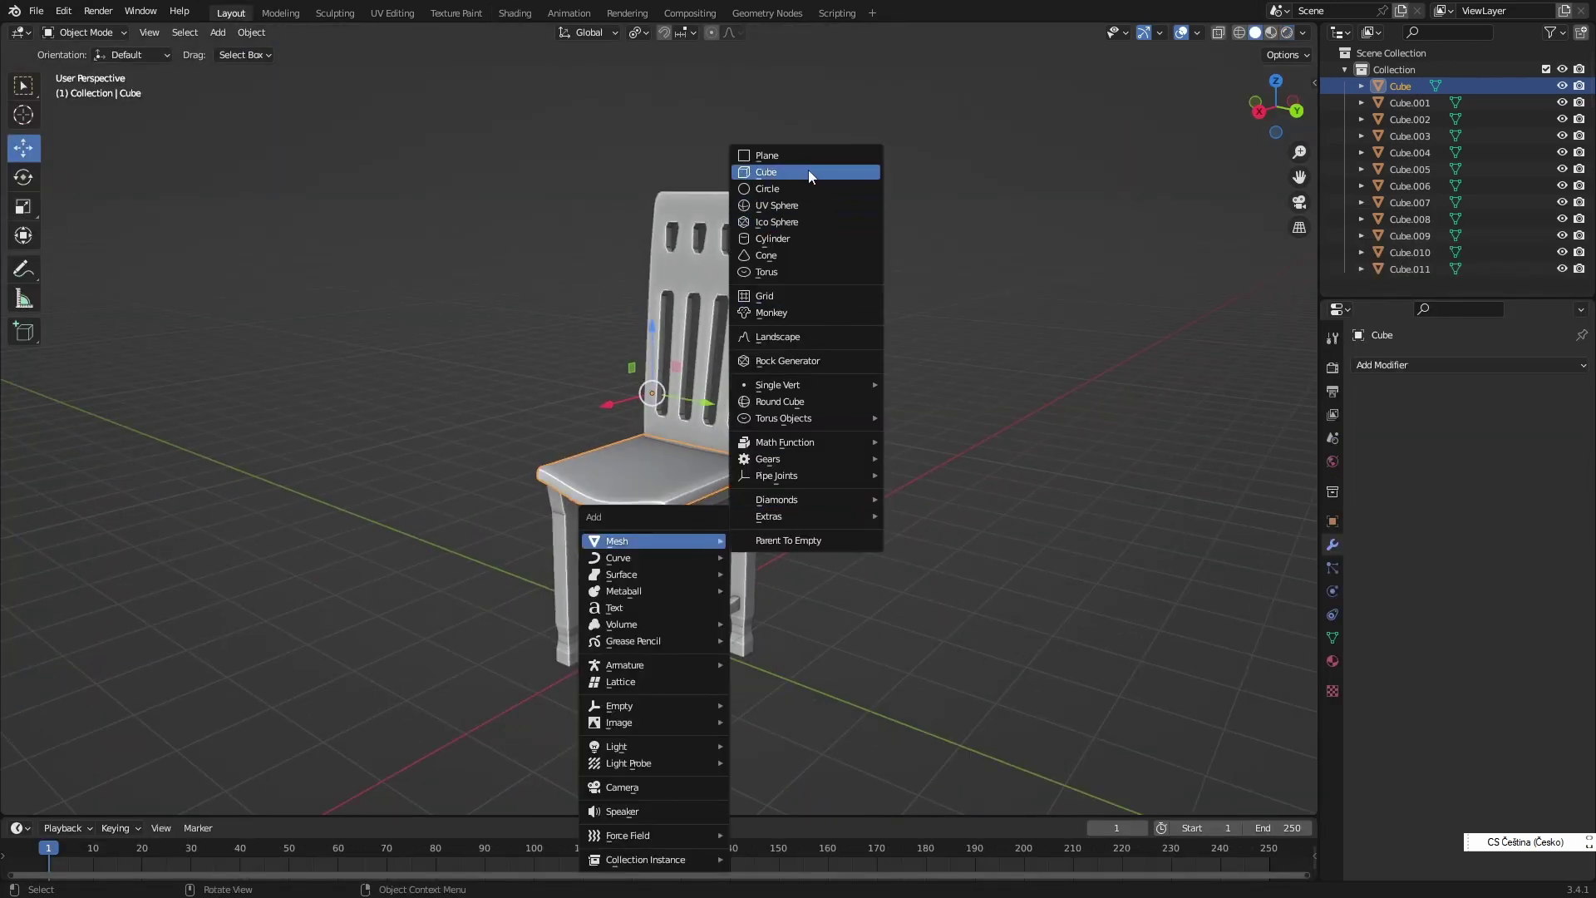
pyautogui.moveTo(651, 745)
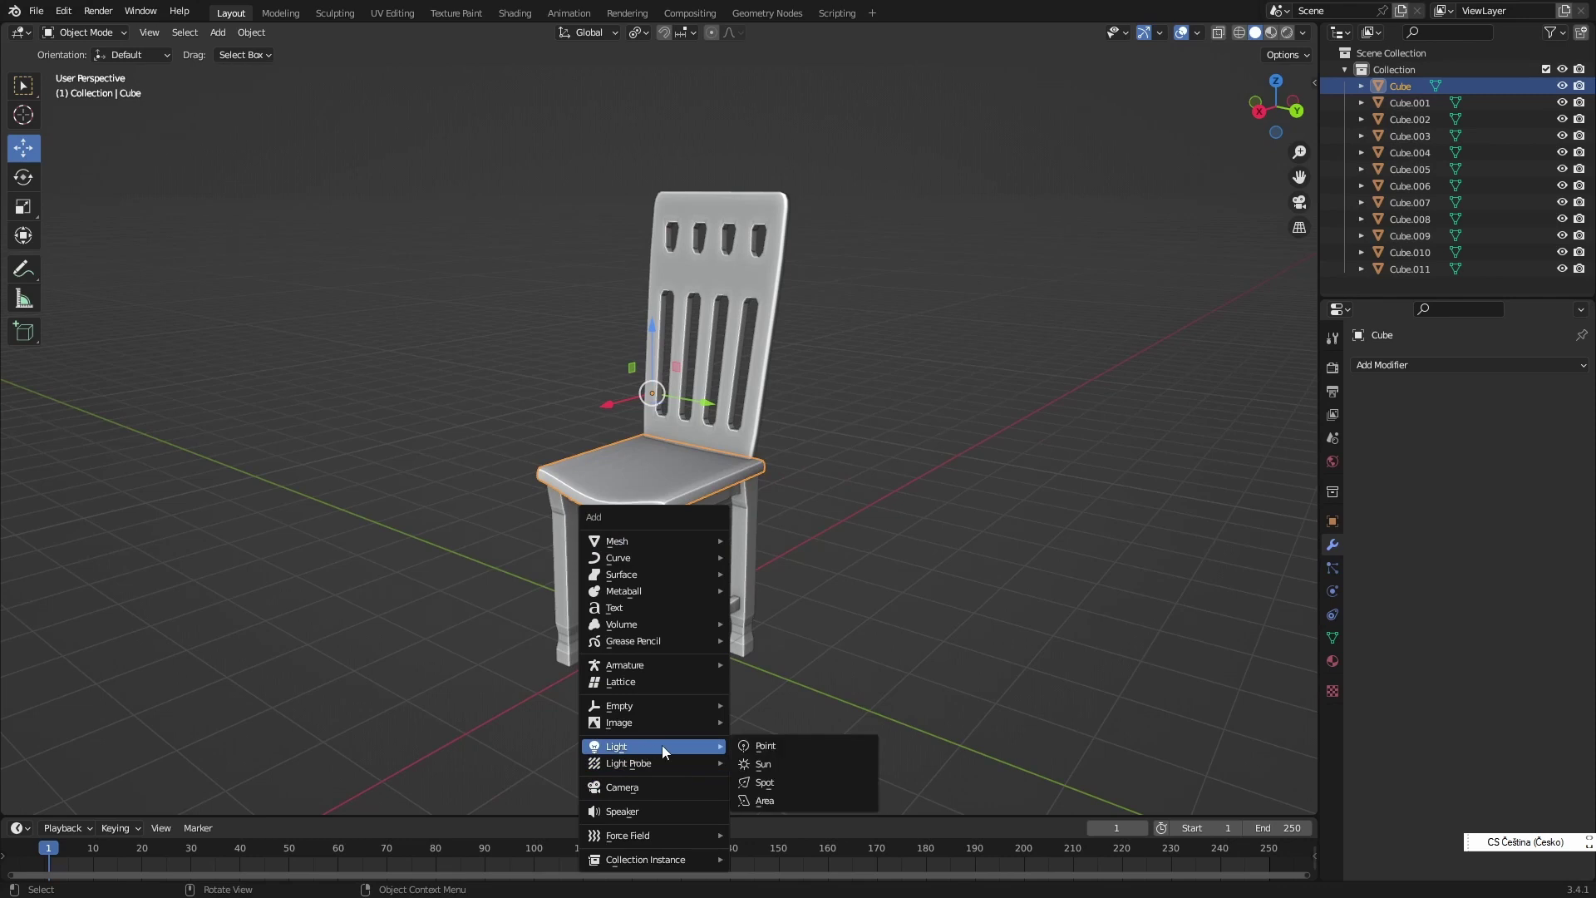
pyautogui.click(780, 799)
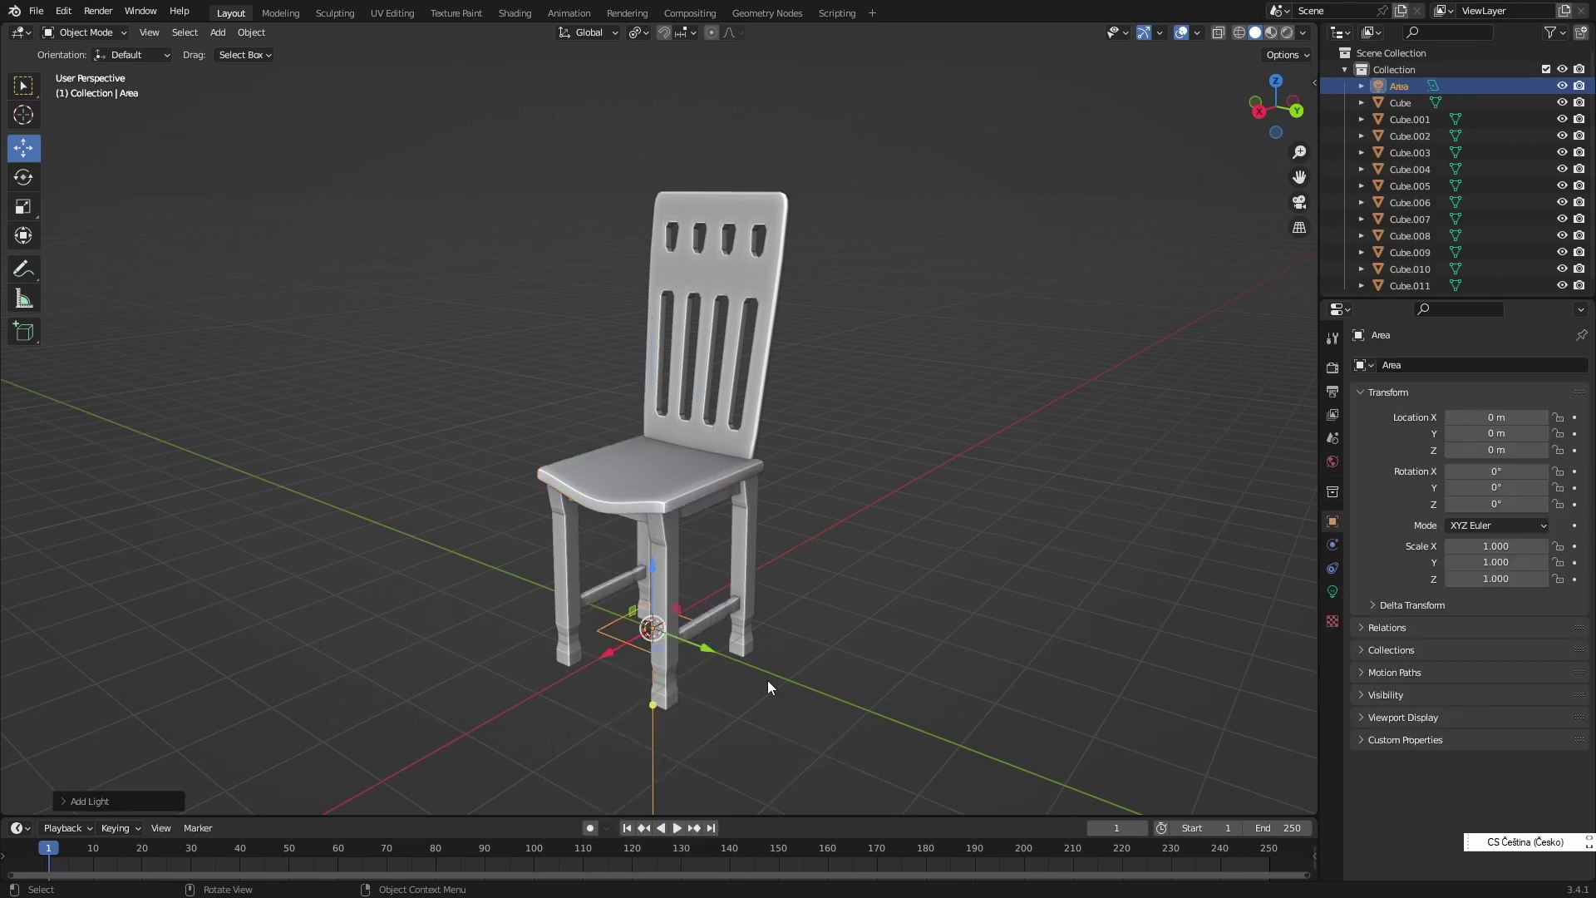
pyautogui.scroll(-1, 767, 679)
pyautogui.press('s')
pyautogui.click(1027, 613)
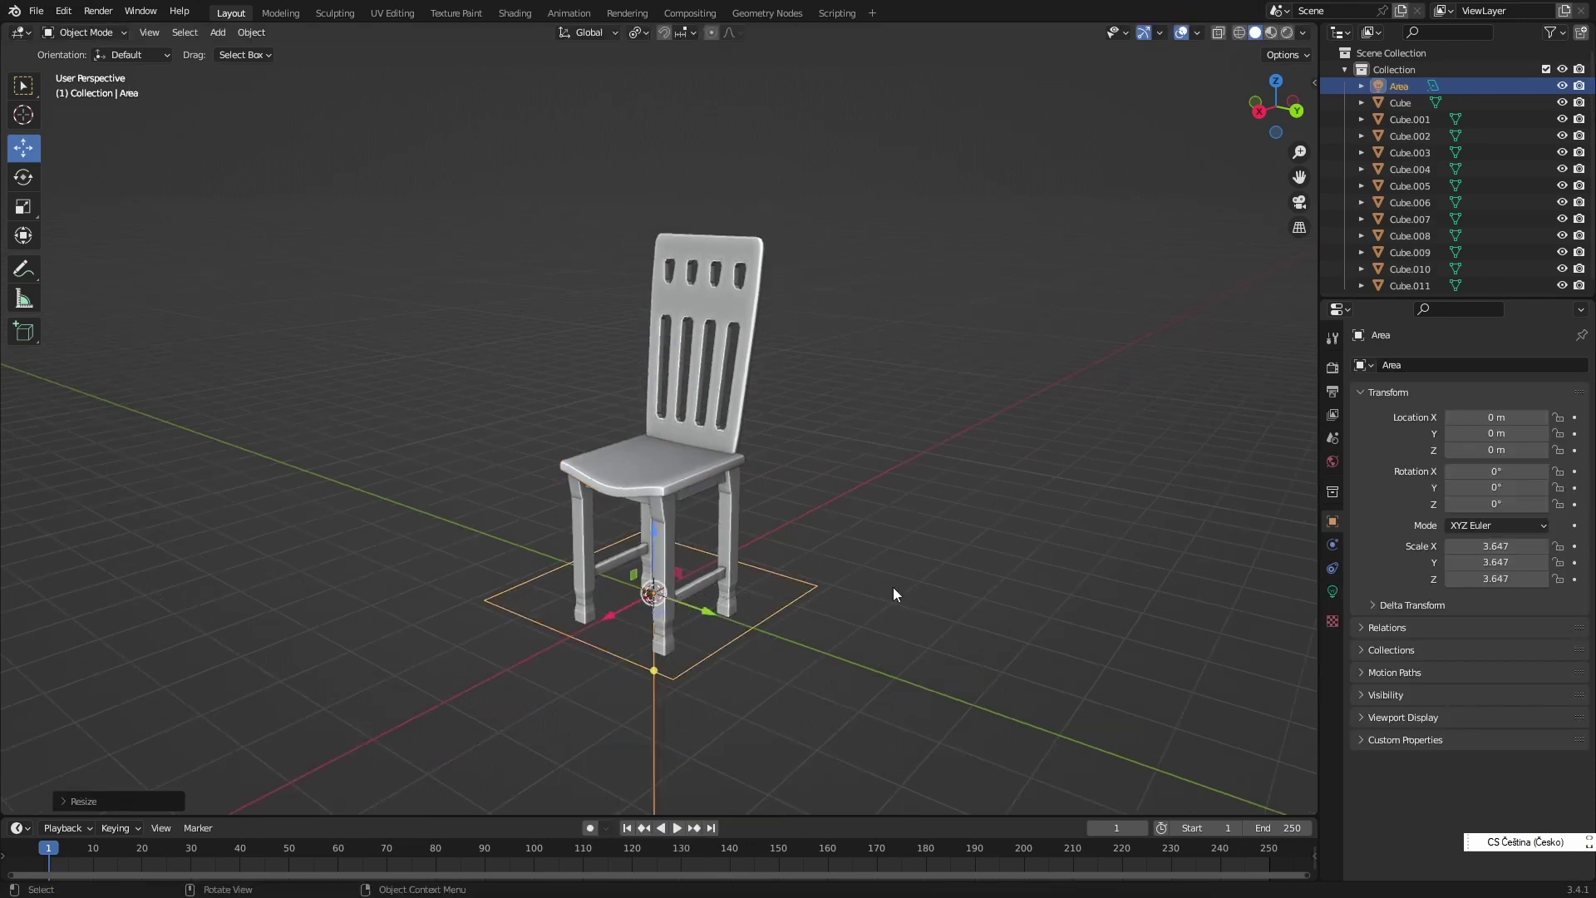
pyautogui.moveTo(657, 526); pyautogui.dragTo(657, 75)
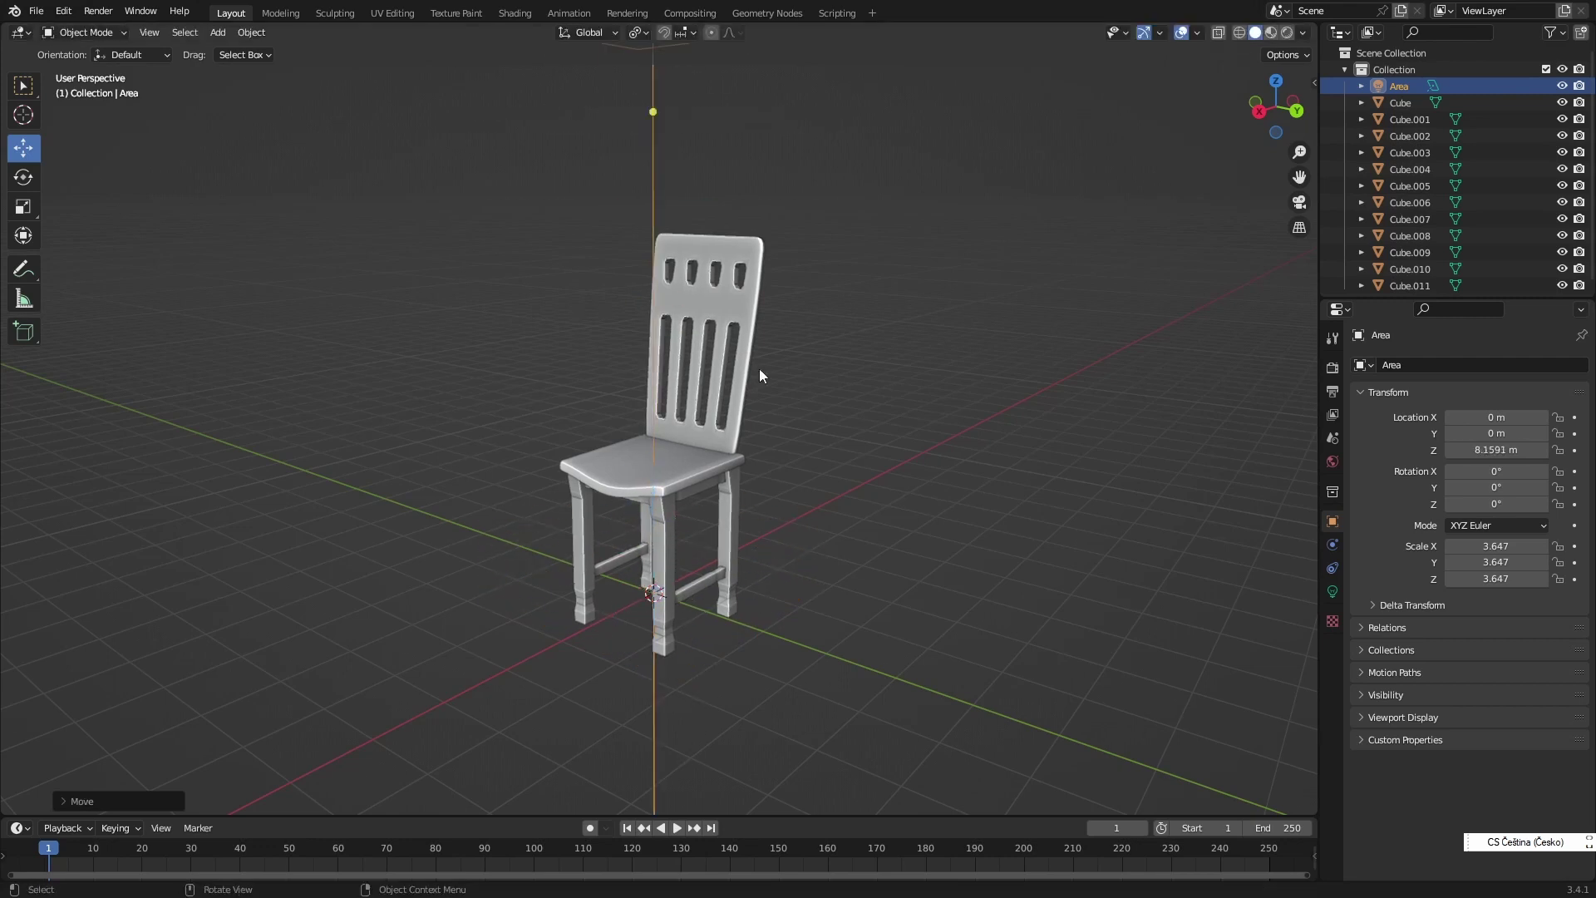
pyautogui.click(1287, 32)
# - Set the light's power to 433 W and mirror a duplicate across global Y
pyautogui.click(1332, 591)
pyautogui.moveTo(1504, 478); pyautogui.dragTo(1584, 457)
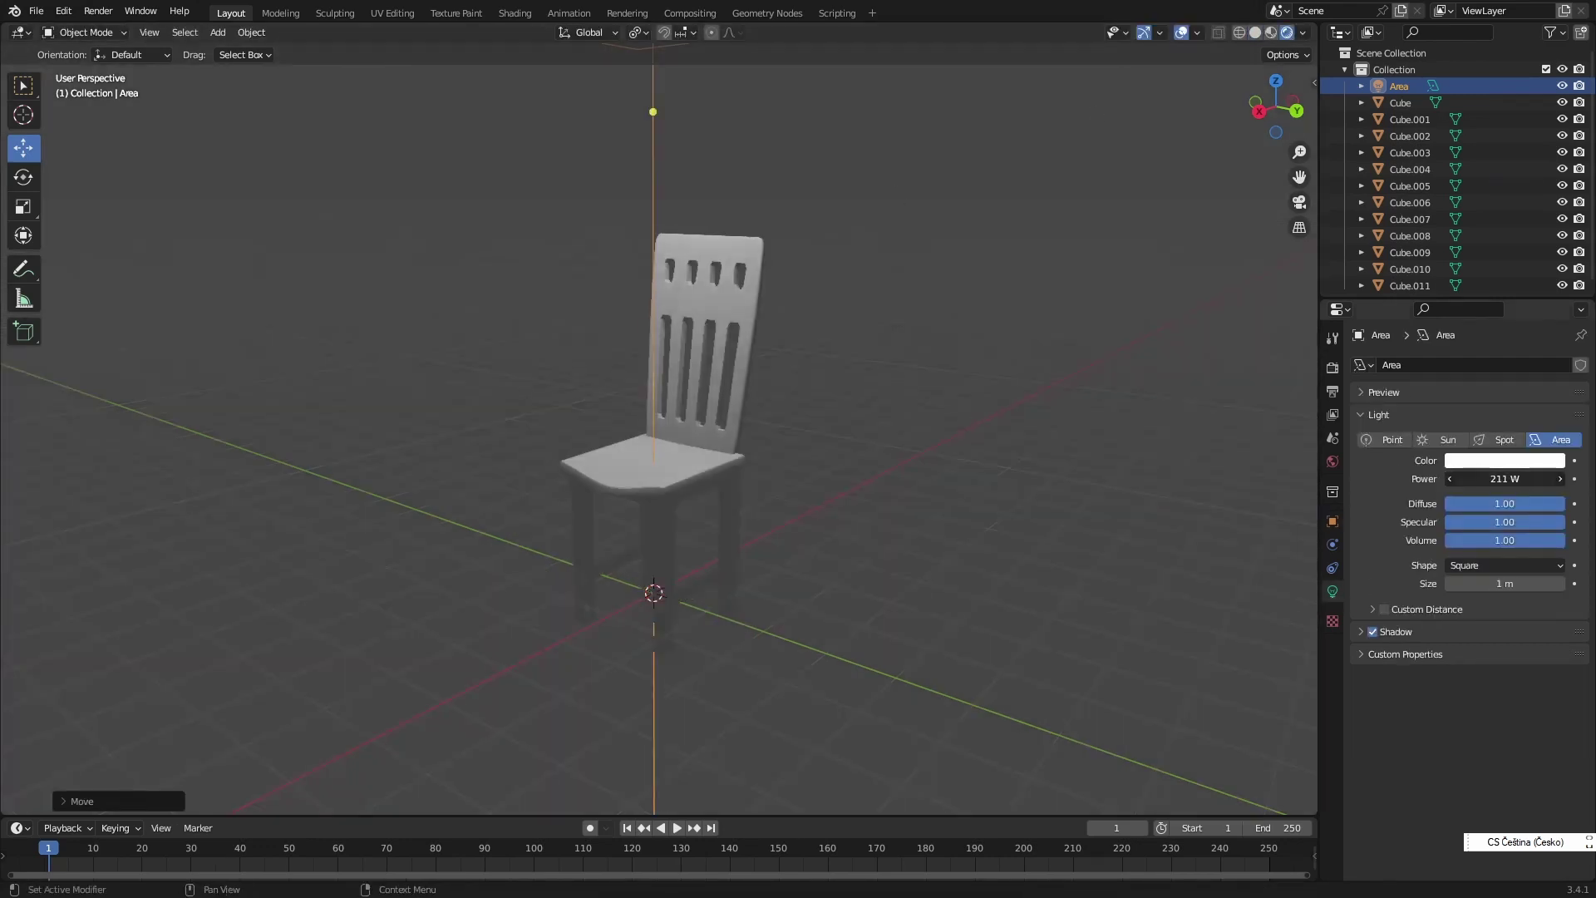
pyautogui.scroll(-4, 600, 374)
pyautogui.moveTo(600, 374); pyautogui.dragTo(456, 338, button='middle')
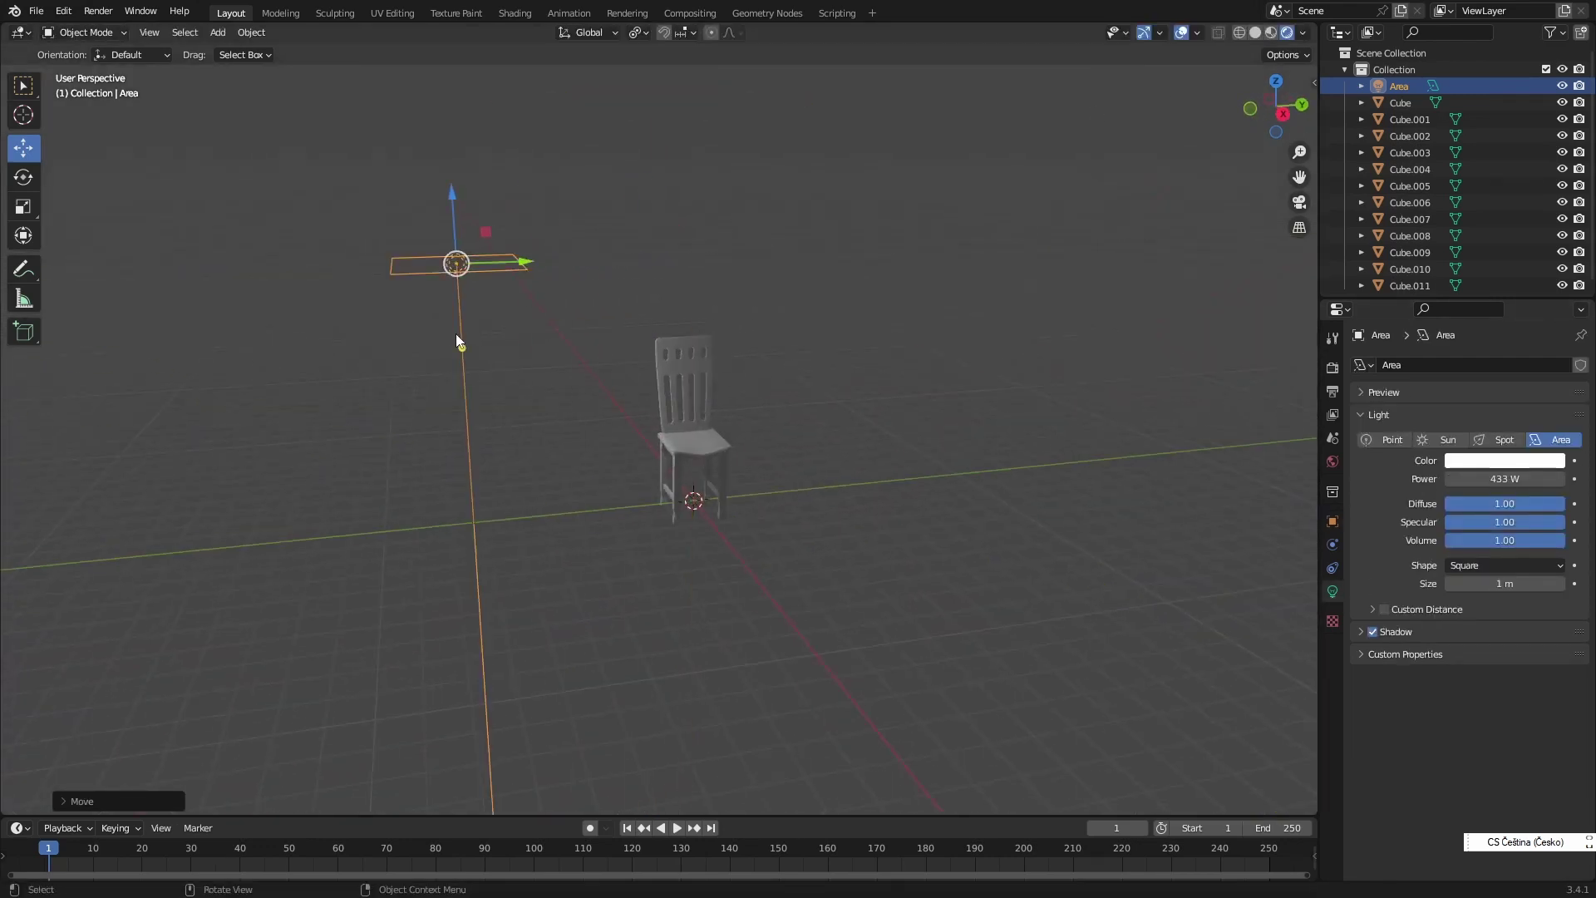
pyautogui.hotkey('shift', 'd')
pyautogui.rightClick(581, 371)
pyautogui.rightClick(582, 386)
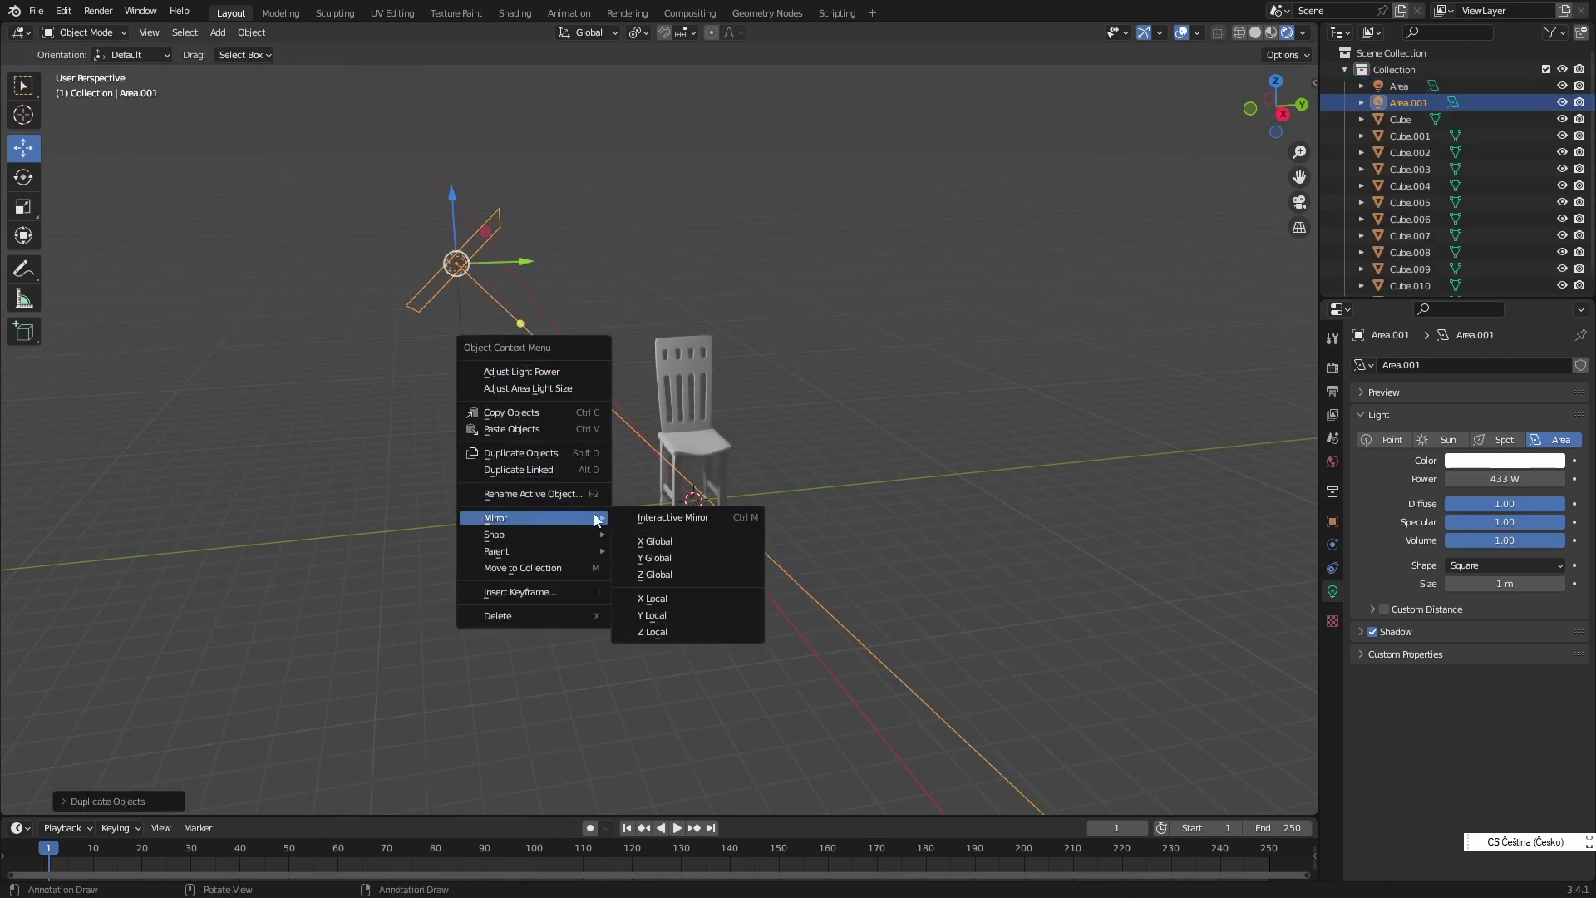
pyautogui.click(670, 558)
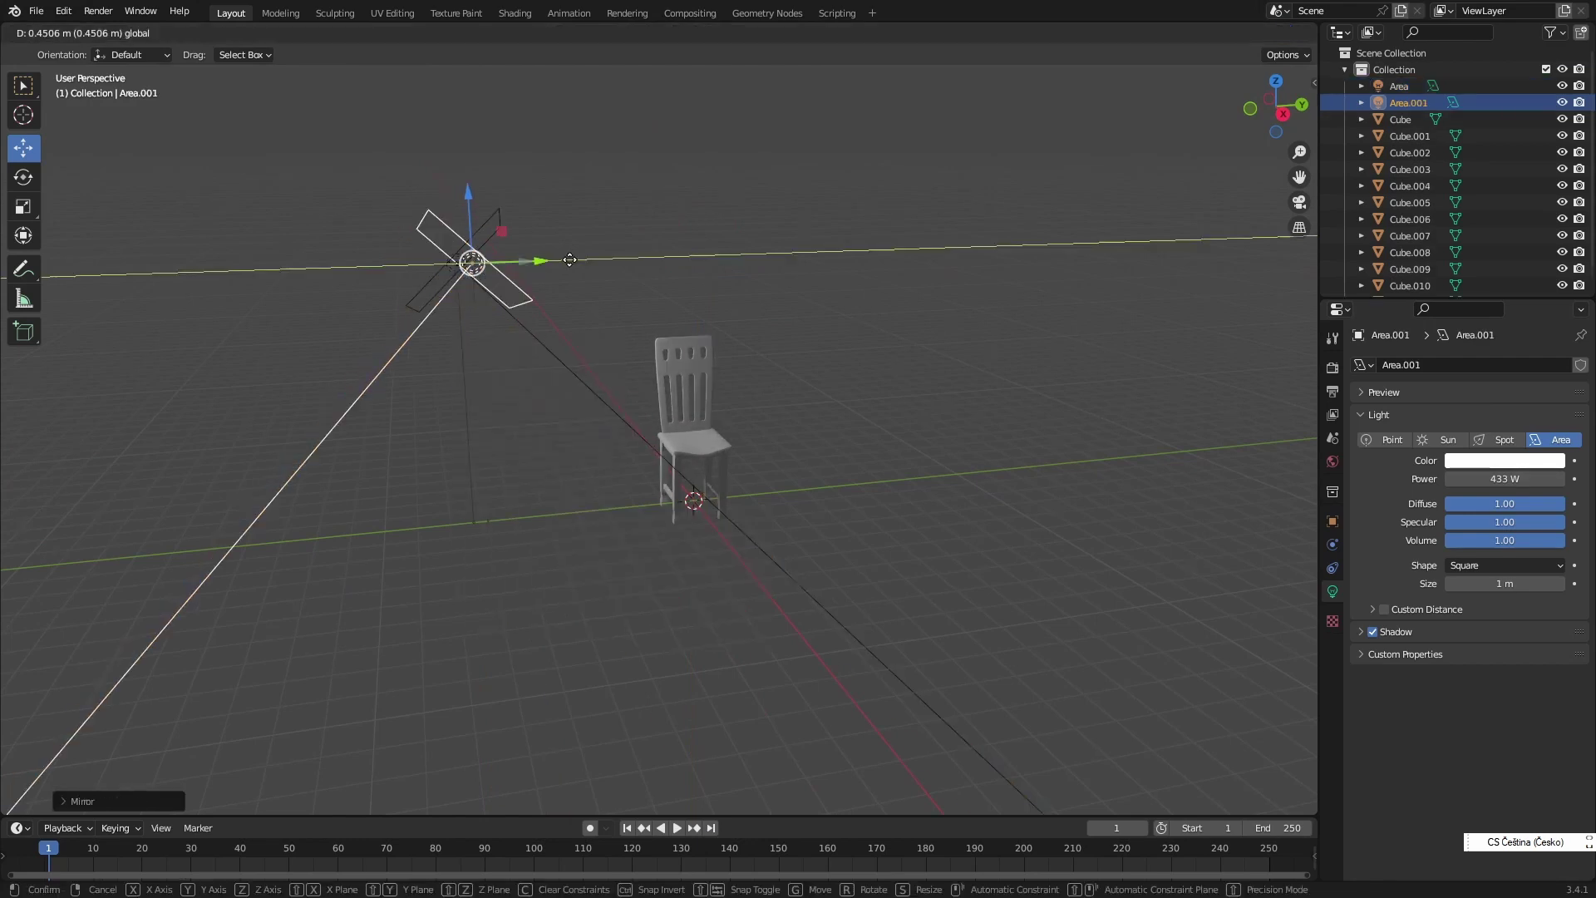
# - Select the chair seat in the Shading workspace from a frontal view
pyautogui.click(515, 13)
pyautogui.moveTo(612, 133); pyautogui.dragTo(860, 451, button='middle')
pyautogui.click(861, 466)
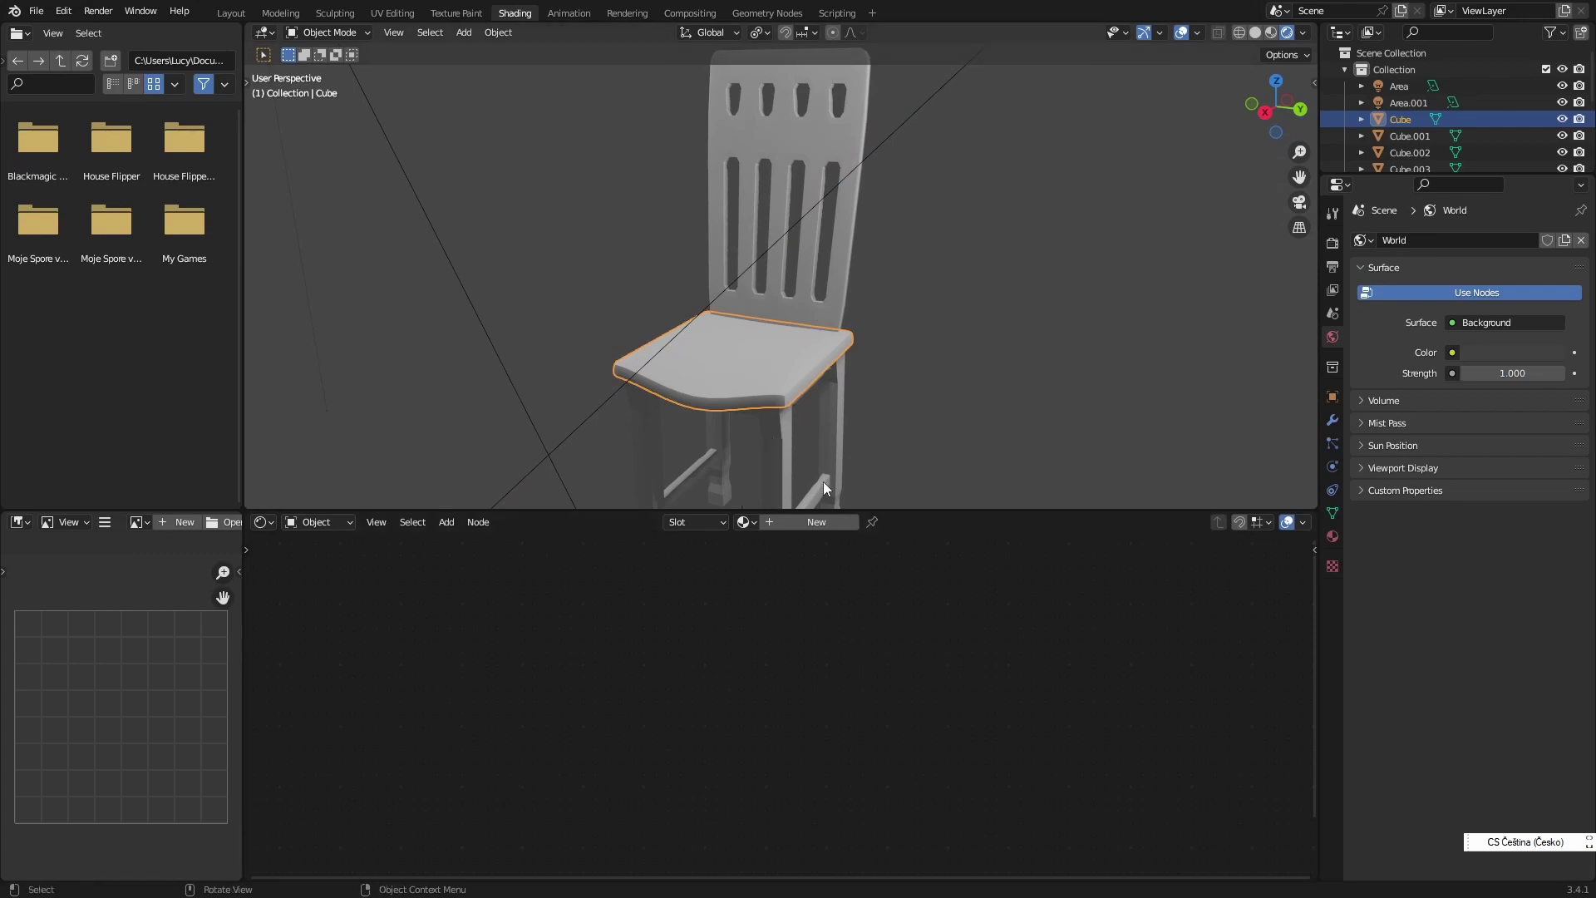
# - Create a new seat material and add a Musgrave Texture node left of the shader
pyautogui.click(800, 522)
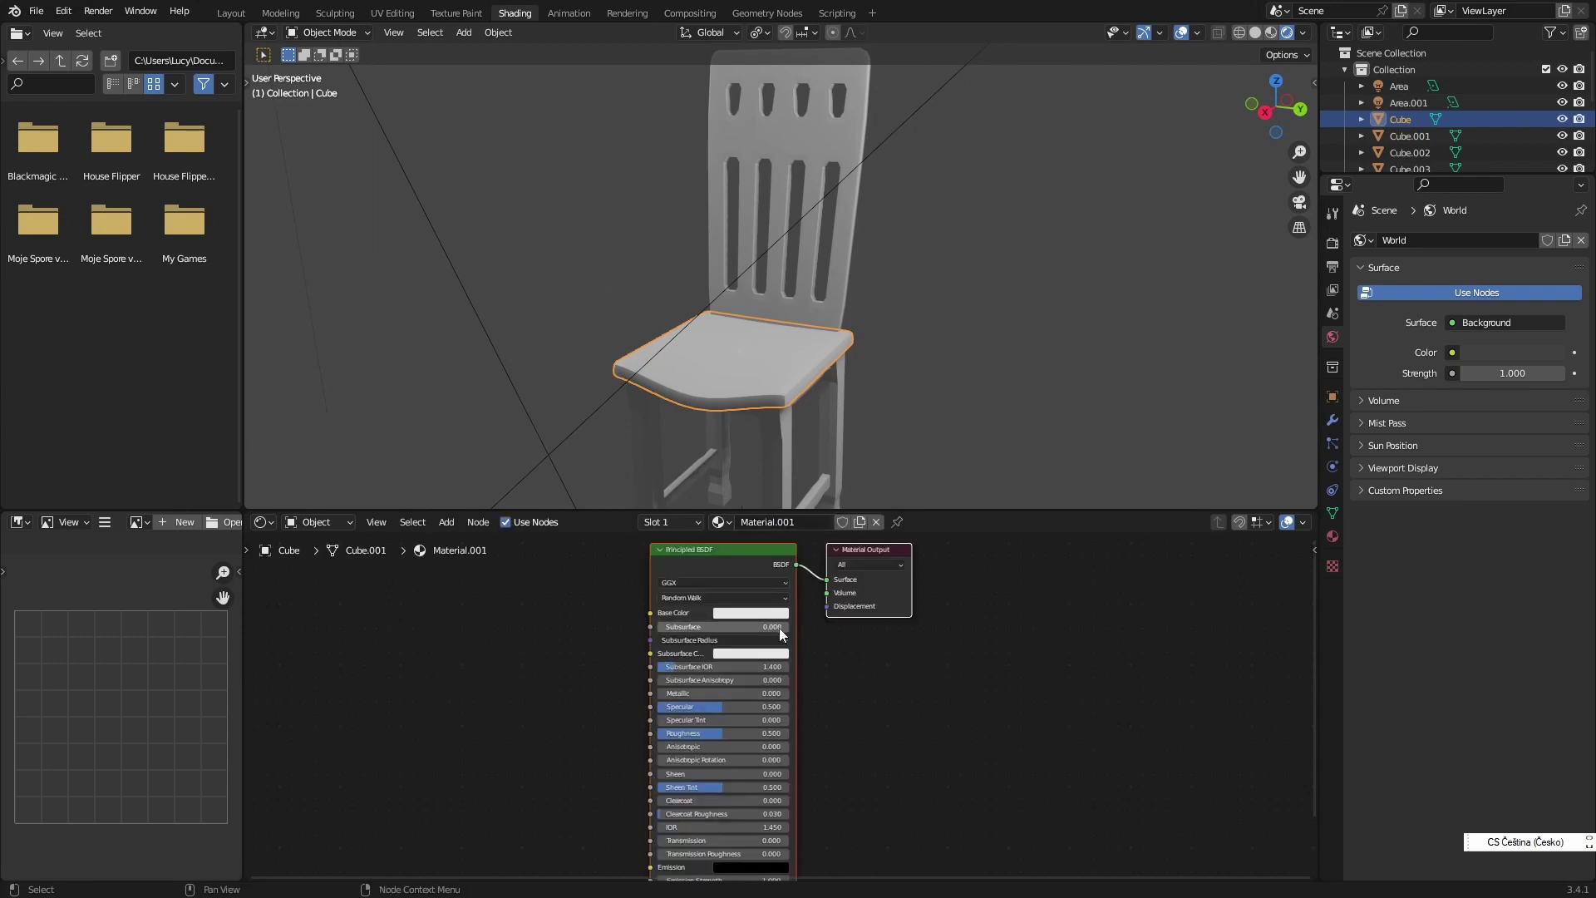
pyautogui.moveTo(691, 647); pyautogui.dragTo(846, 671, button='middle')
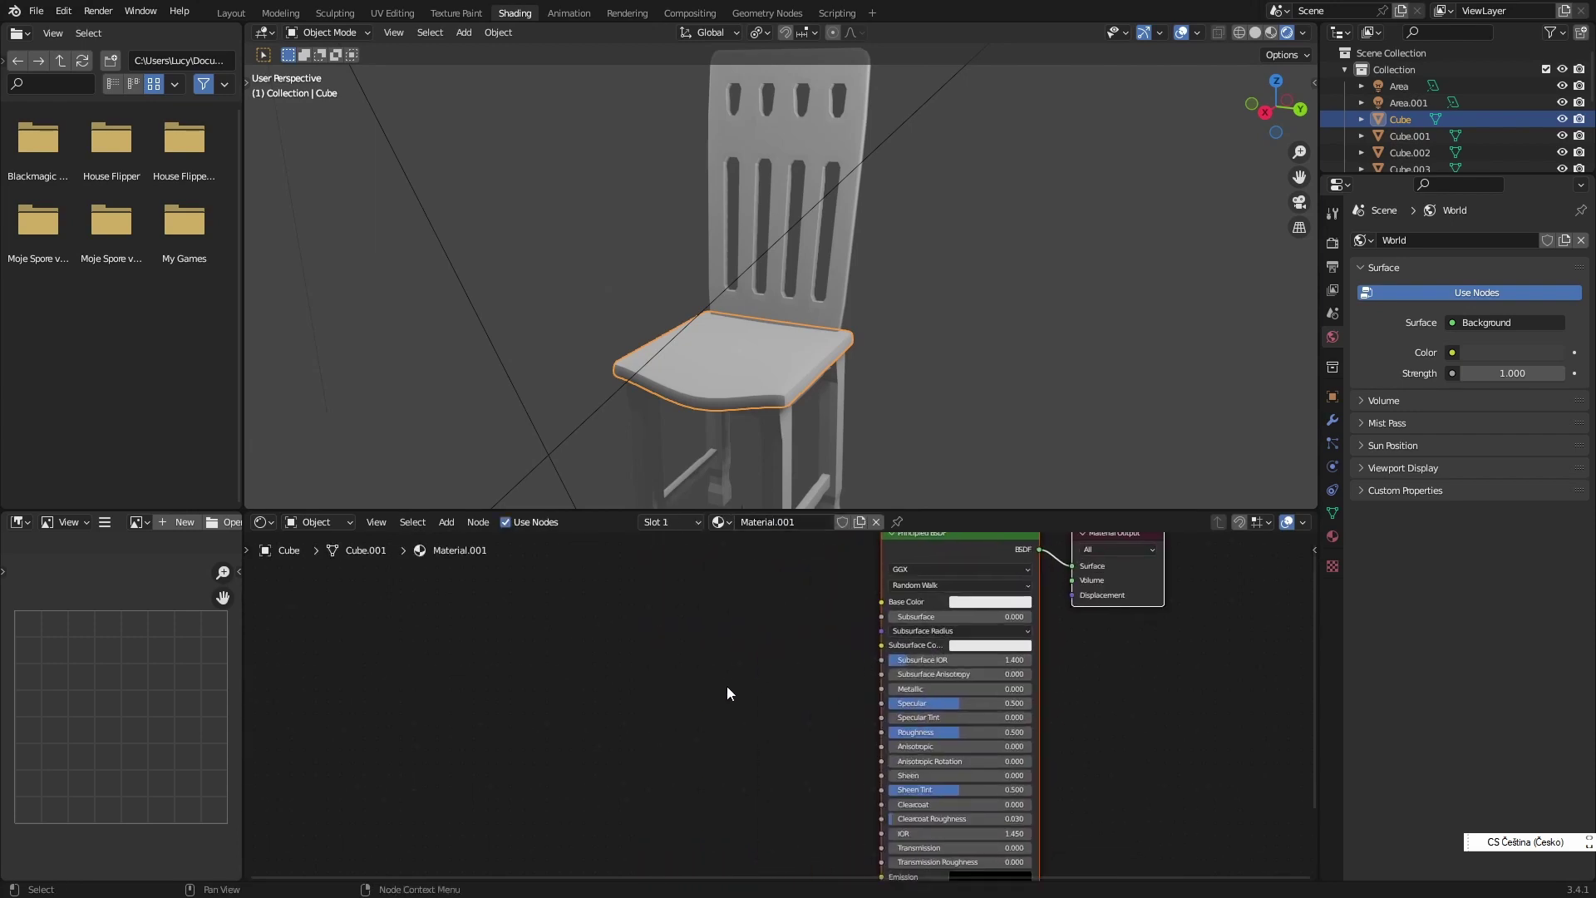
pyautogui.moveTo(727, 686); pyautogui.dragTo(771, 689, button='middle')
pyautogui.scroll(1, 753, 690)
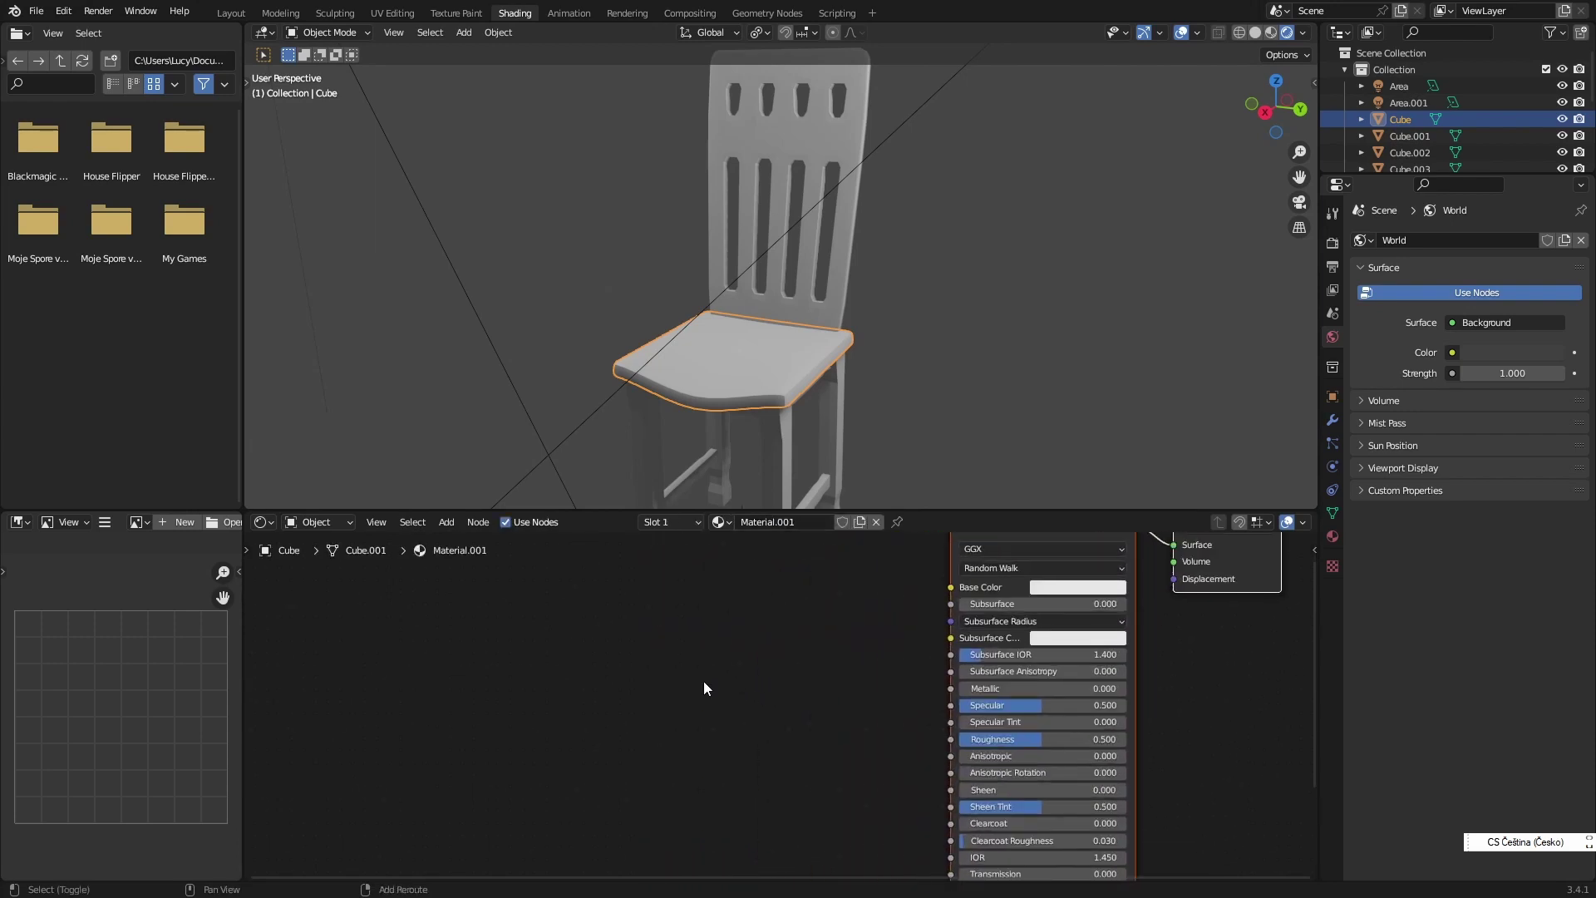
pyautogui.hotkey('shift', 'a')
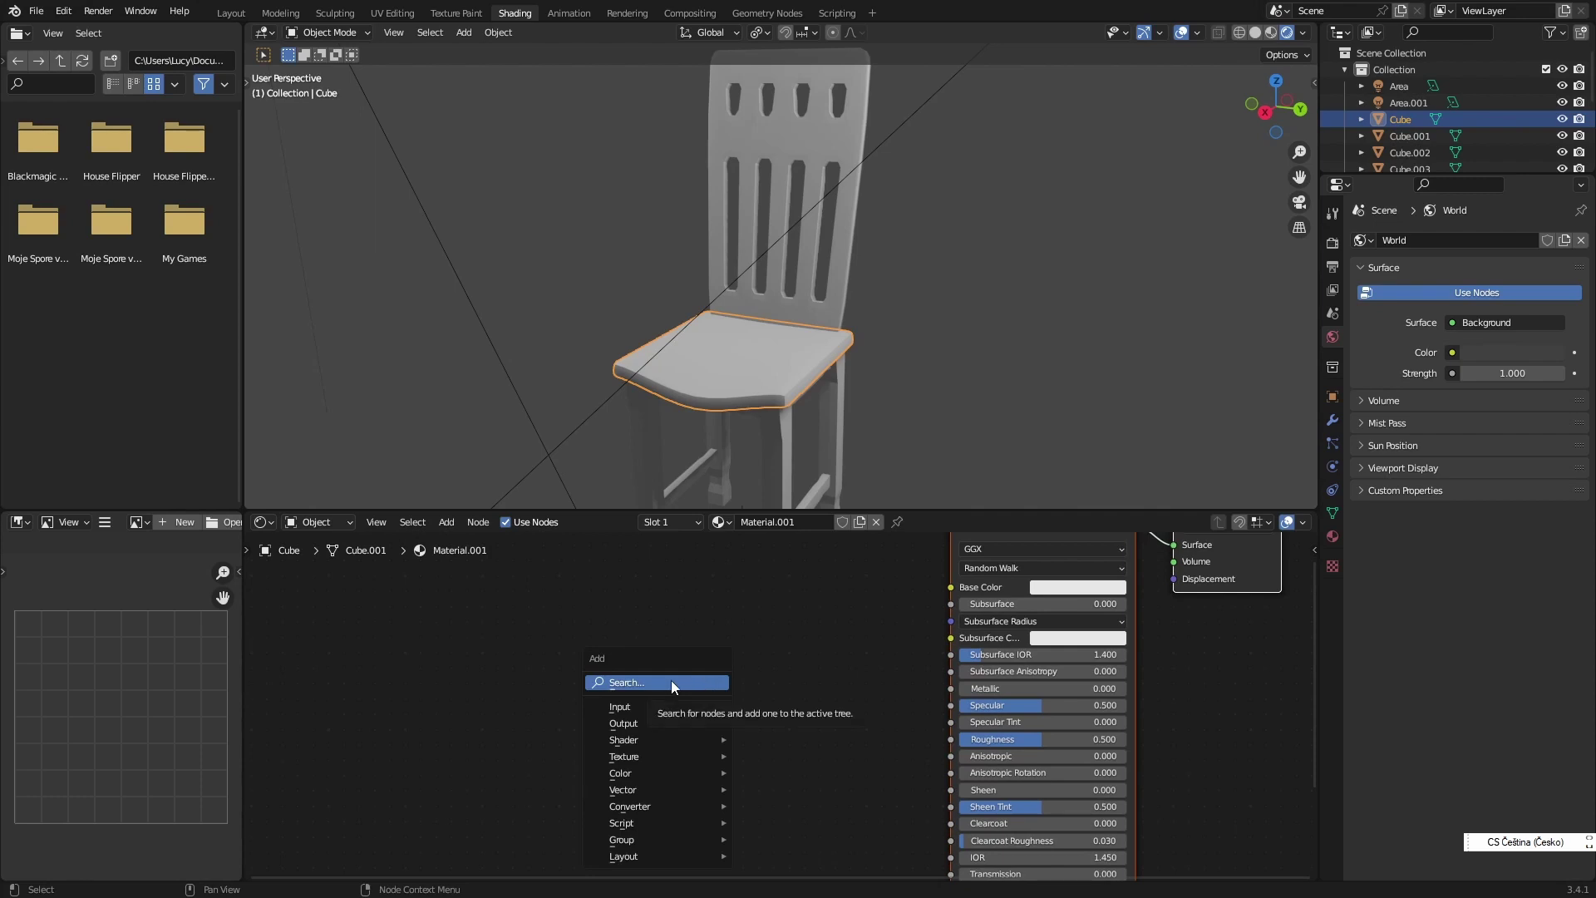
pyautogui.click(671, 681)
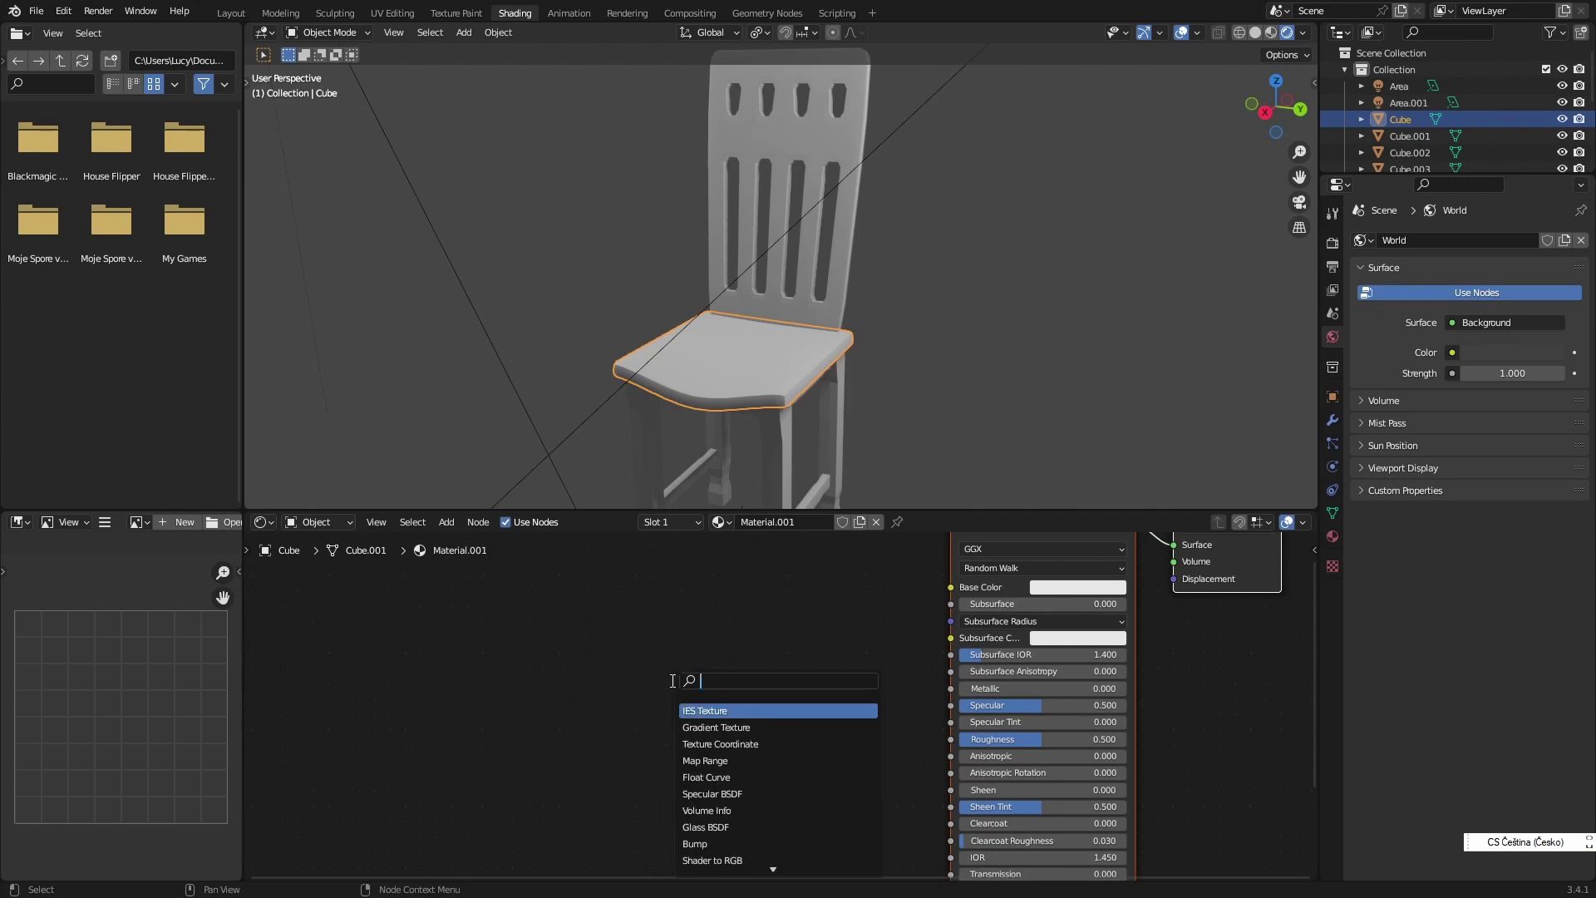
pyautogui.write('mus')
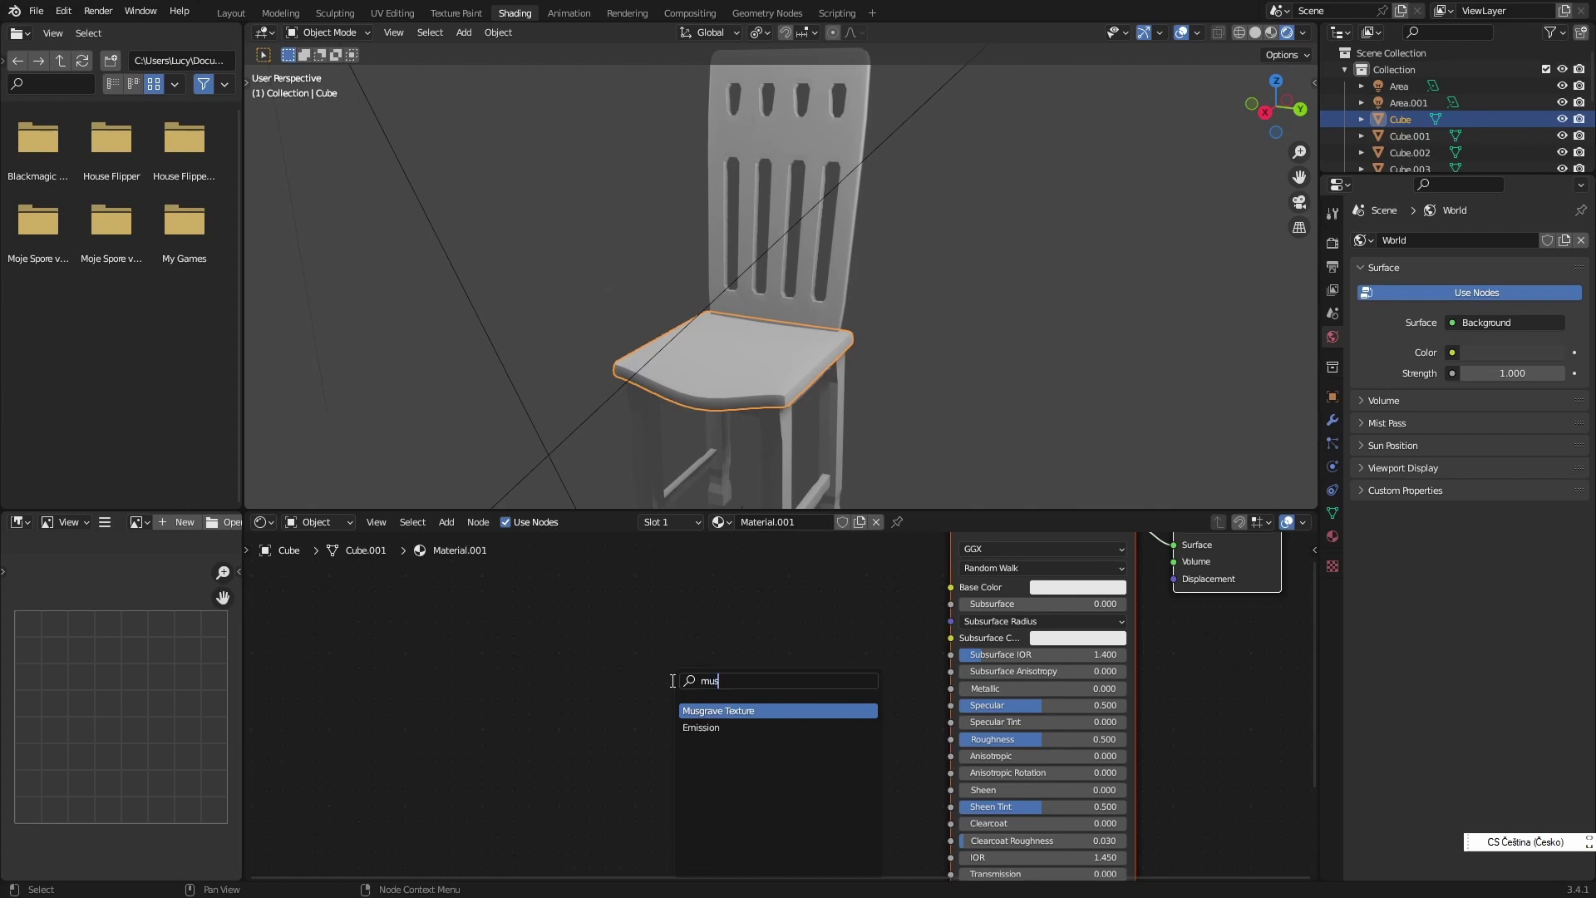
pyautogui.write('gr')
pyautogui.press('Return')
pyautogui.click(685, 650)
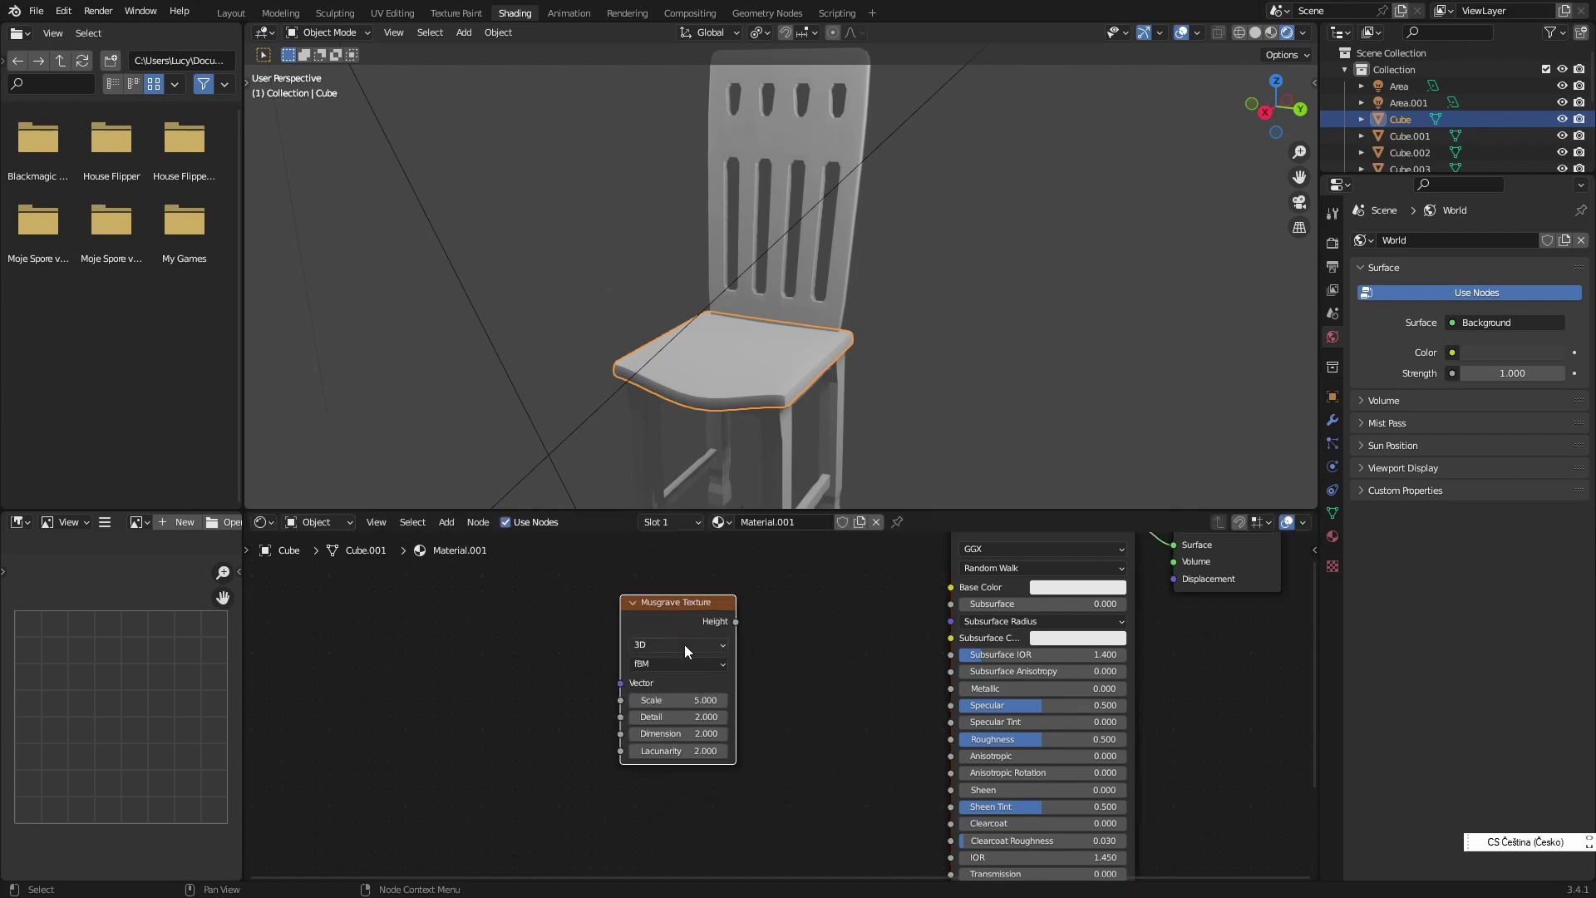
# - Add a Noise Texture node beside the Musgrave Texture node
pyautogui.hotkey('shift', 'a')
pyautogui.click(812, 660)
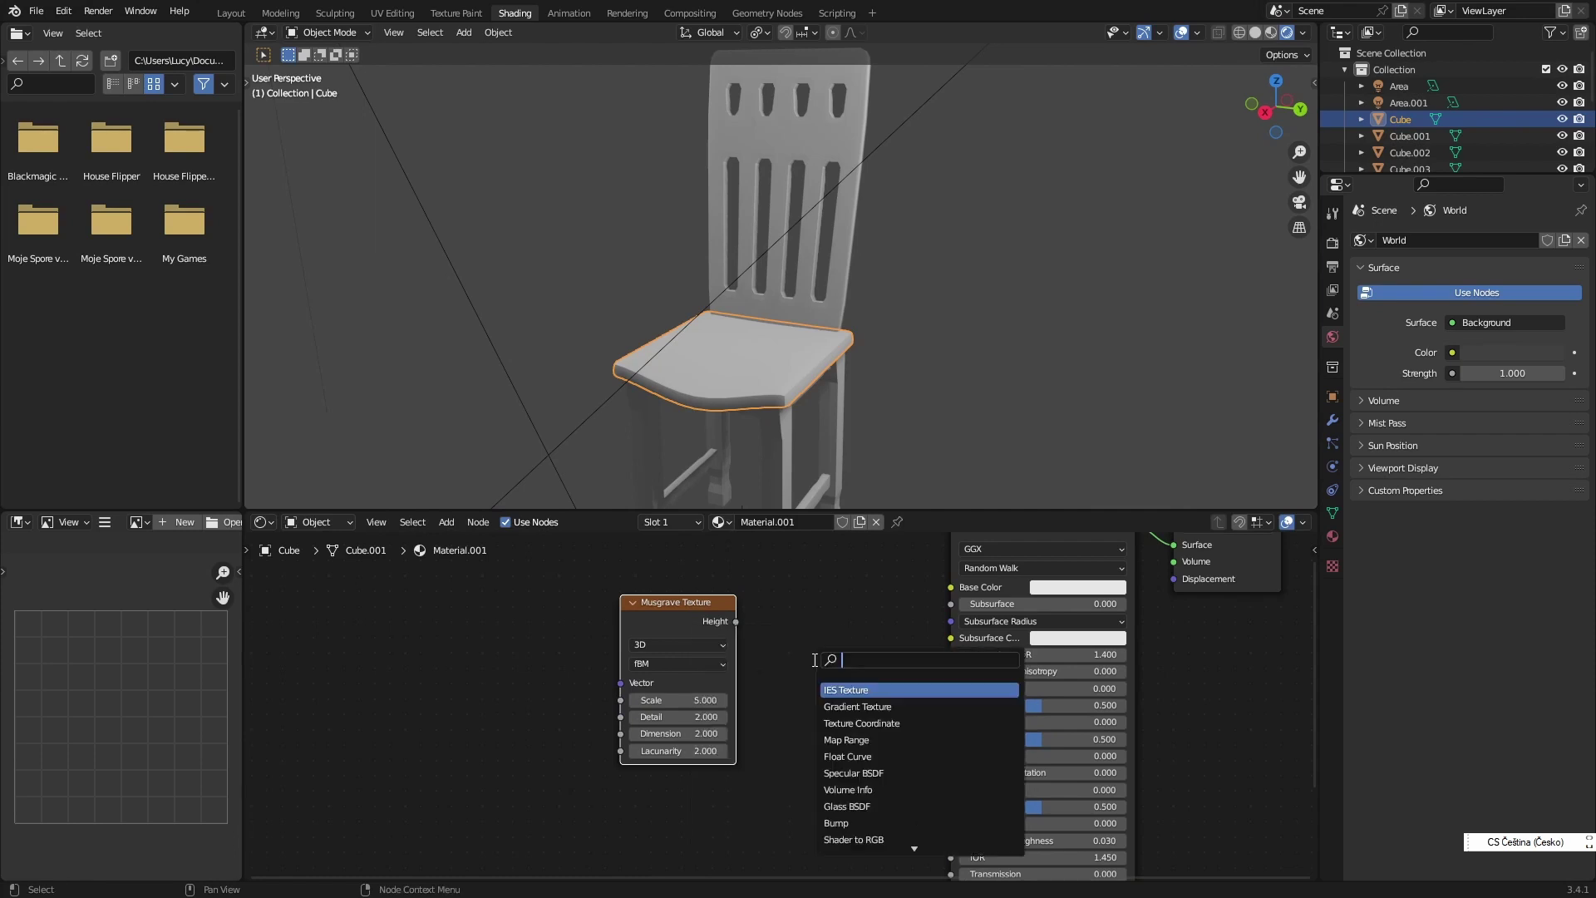
pyautogui.write('n')
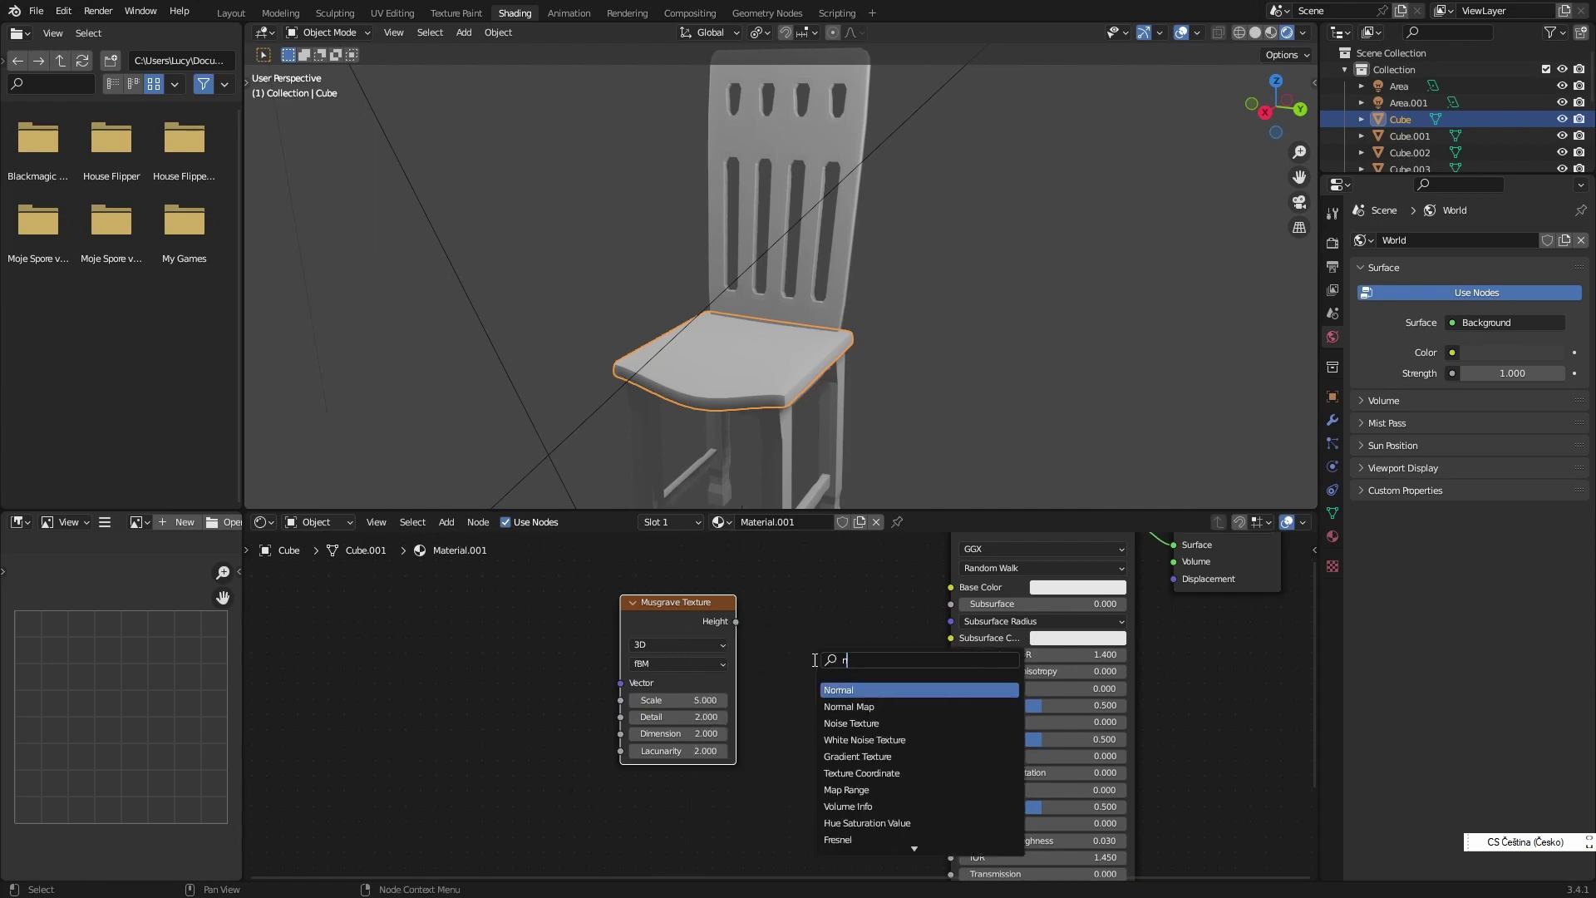
pyautogui.write('ois')
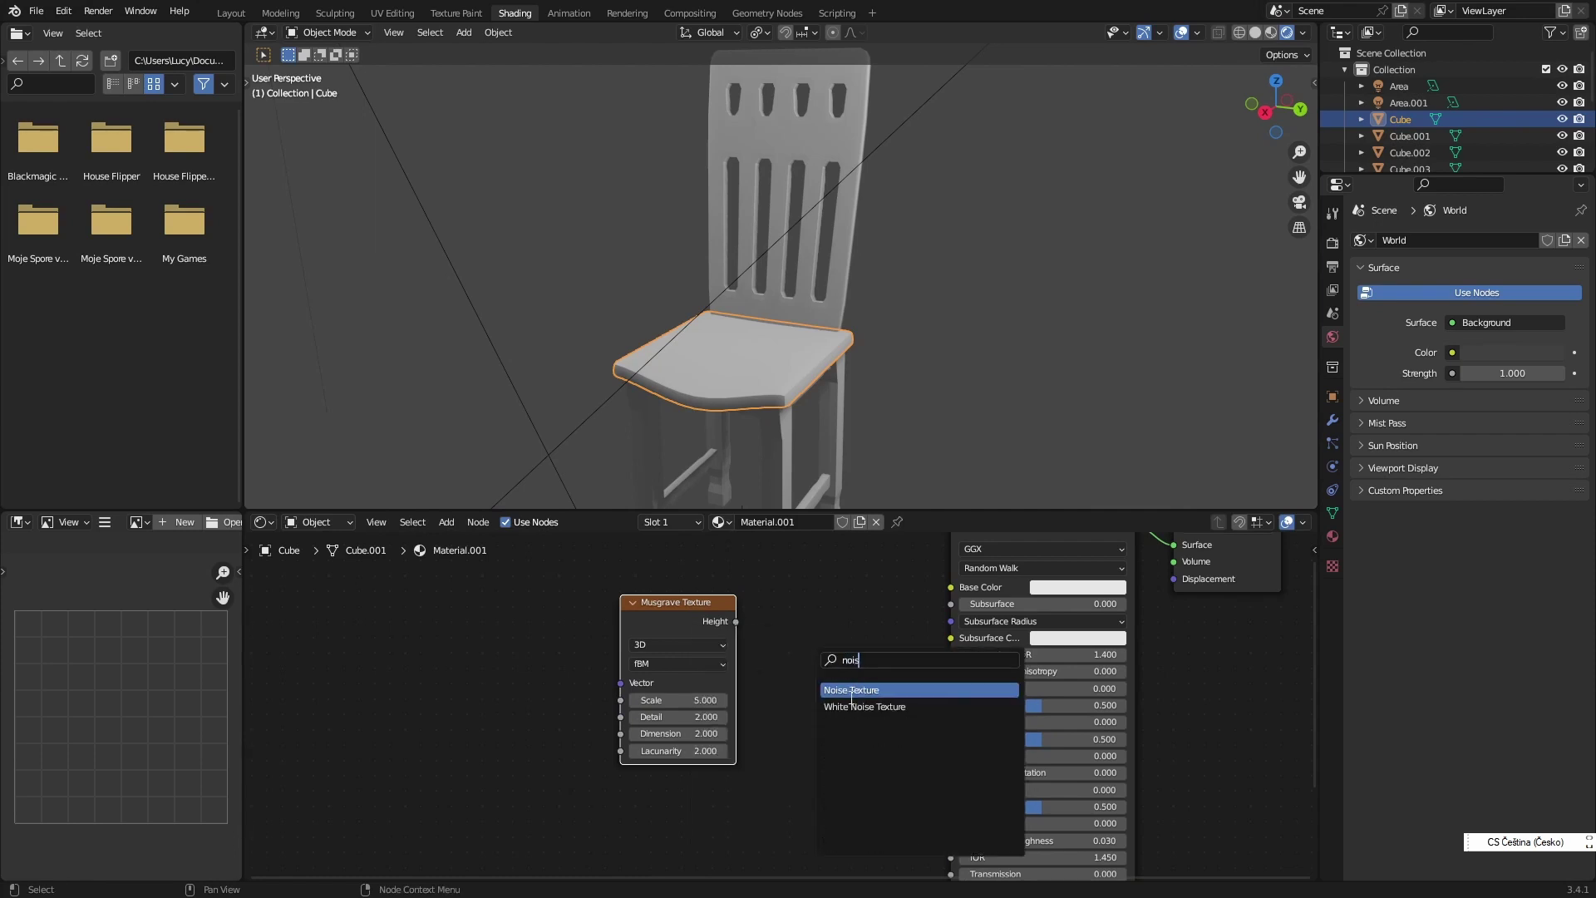
pyautogui.press('Return')
pyautogui.click(801, 652)
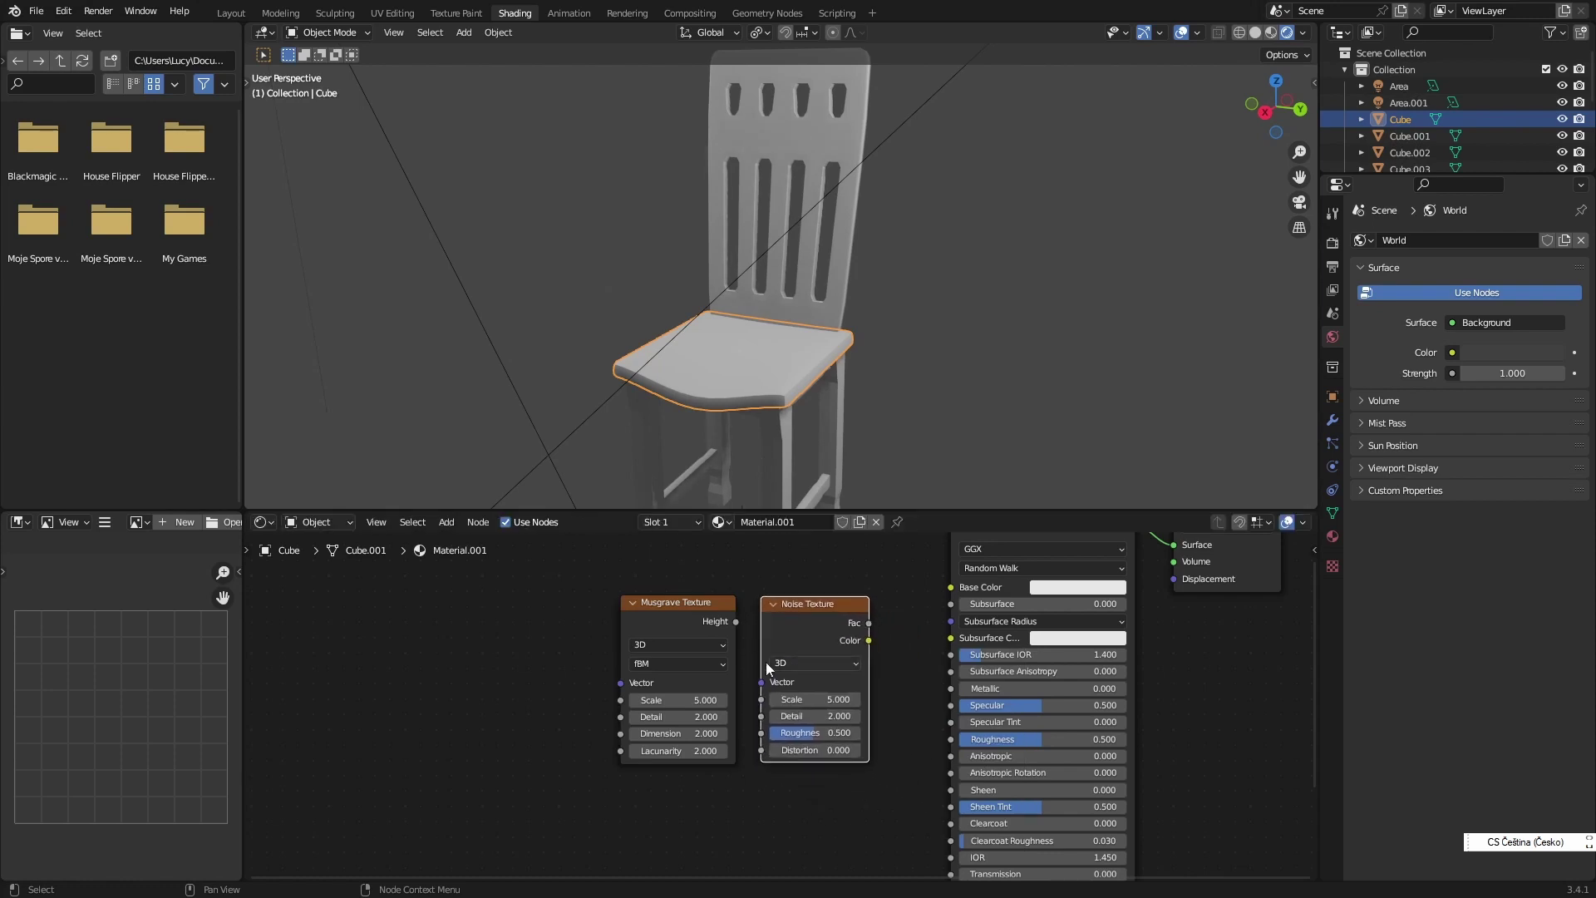
pyautogui.click(661, 624)
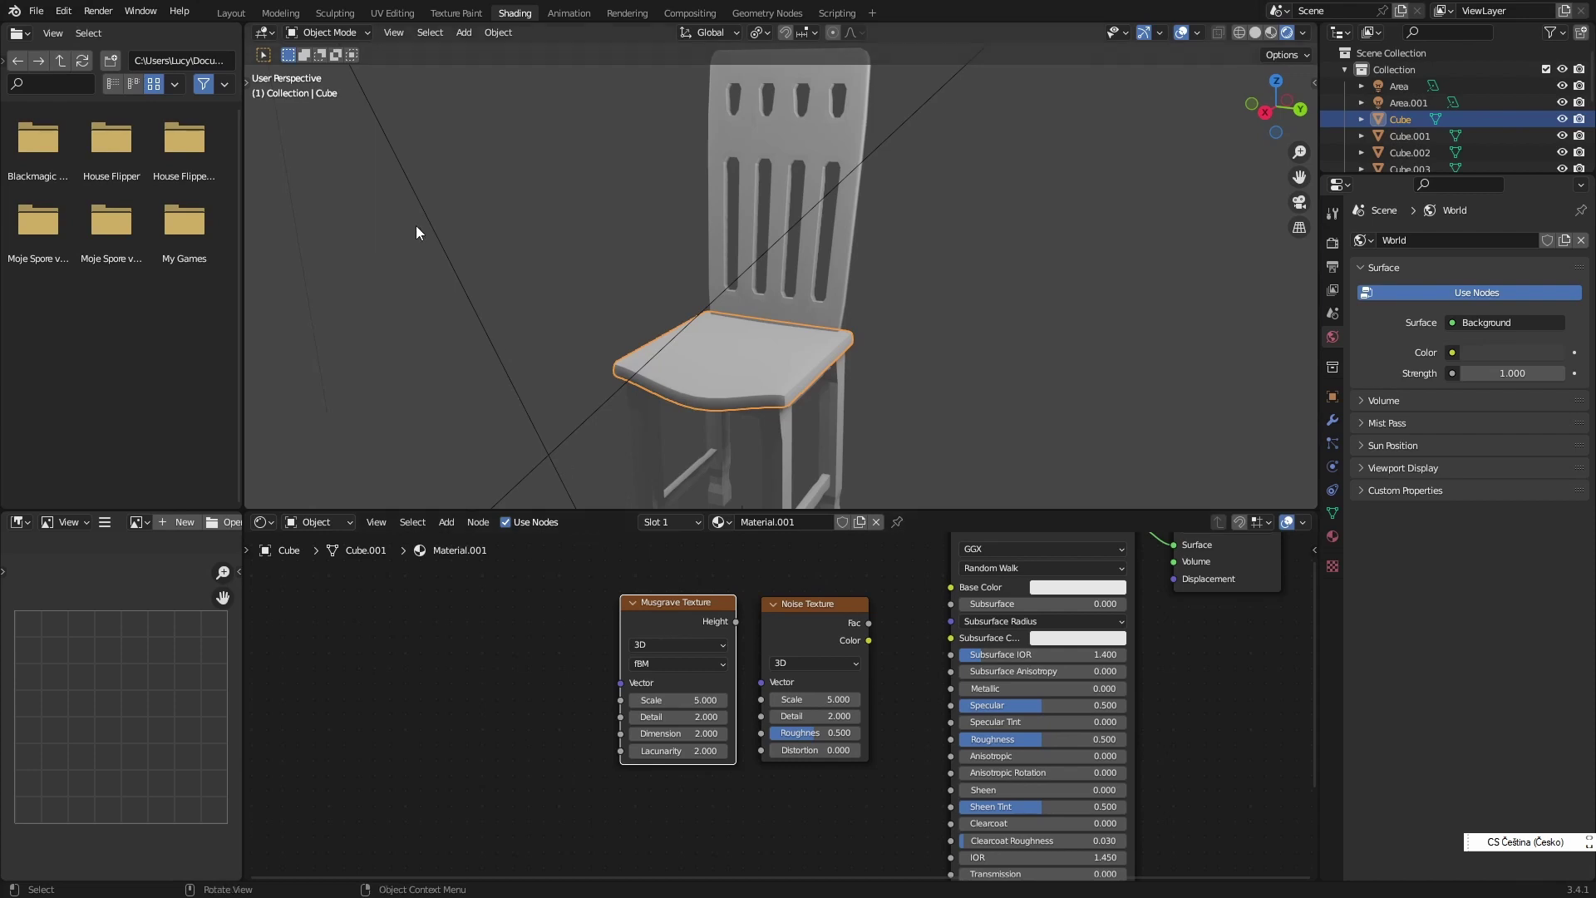
pyautogui.click(67, 12)
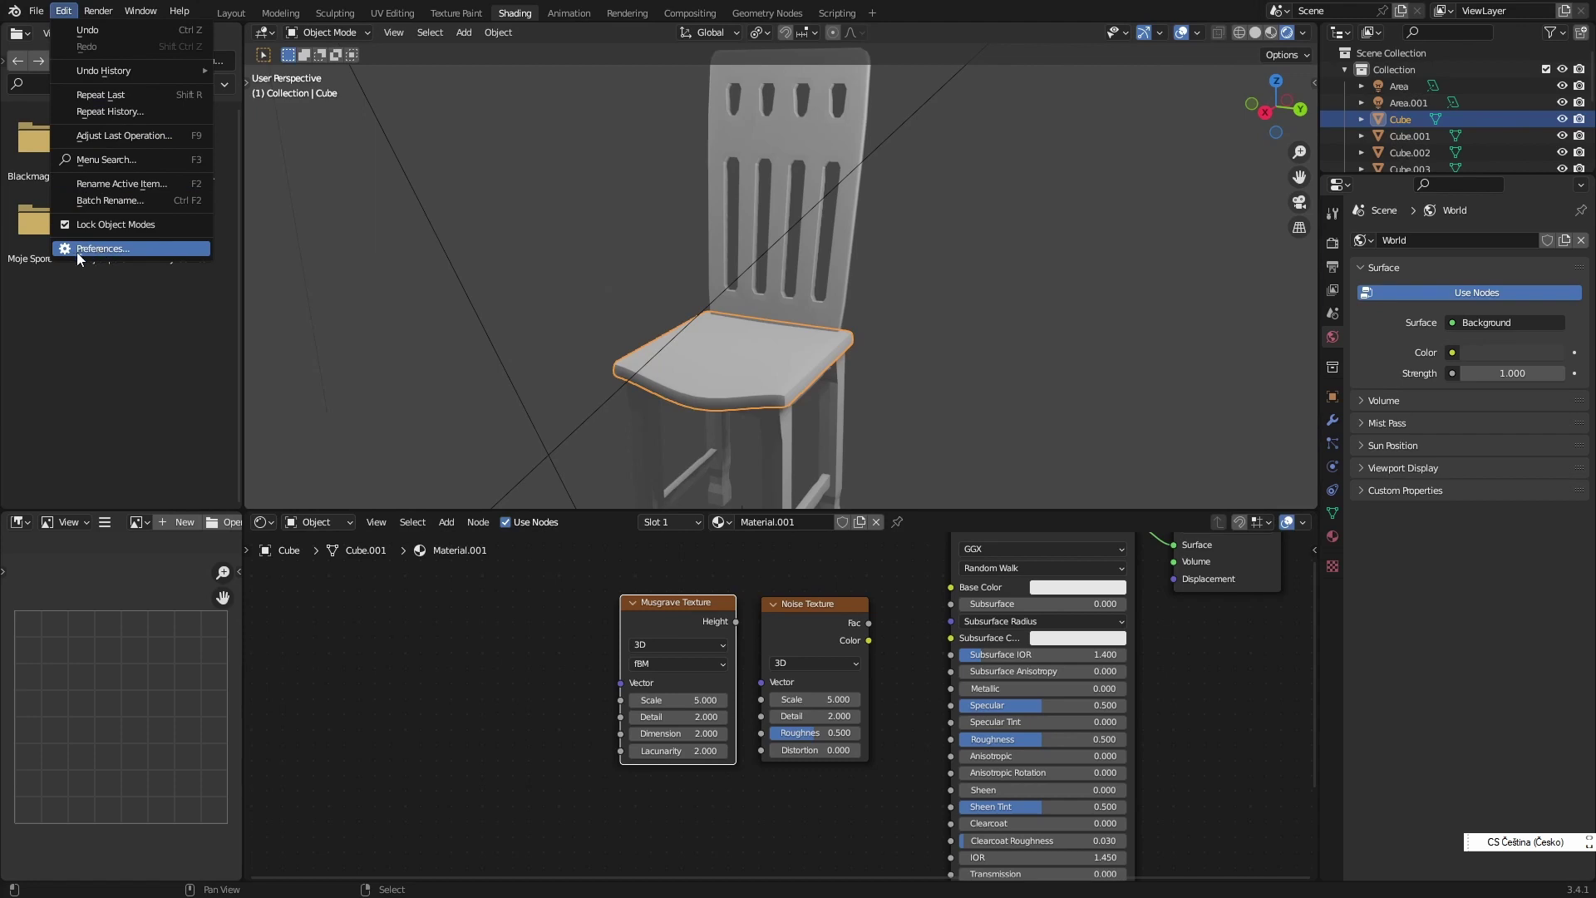
pyautogui.click(106, 250)
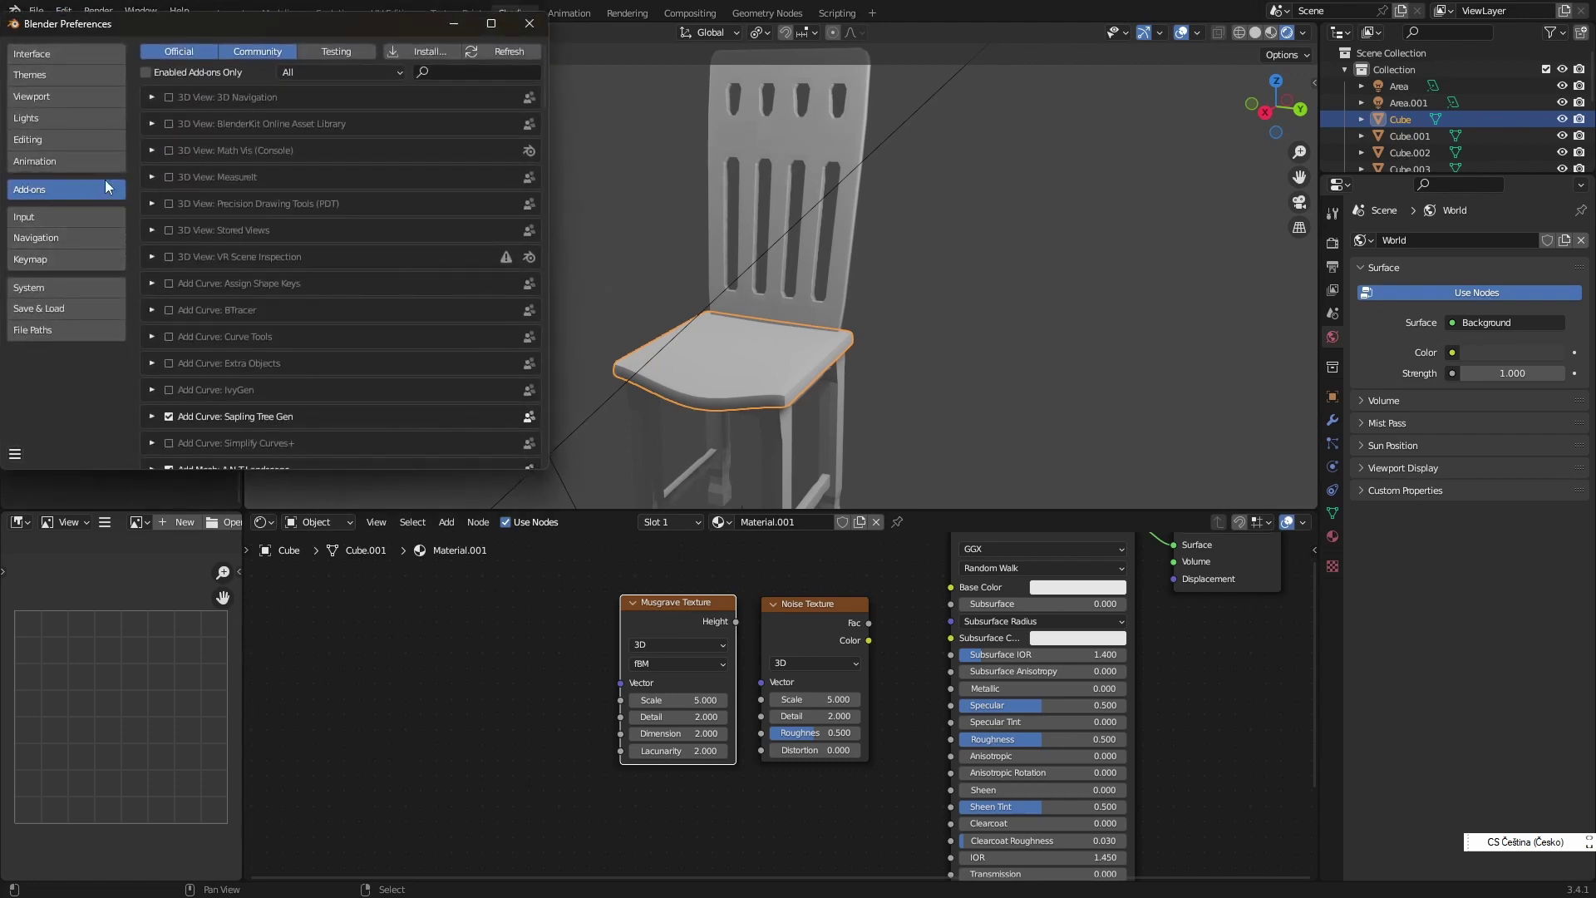
pyautogui.click(452, 70)
pyautogui.write('w')
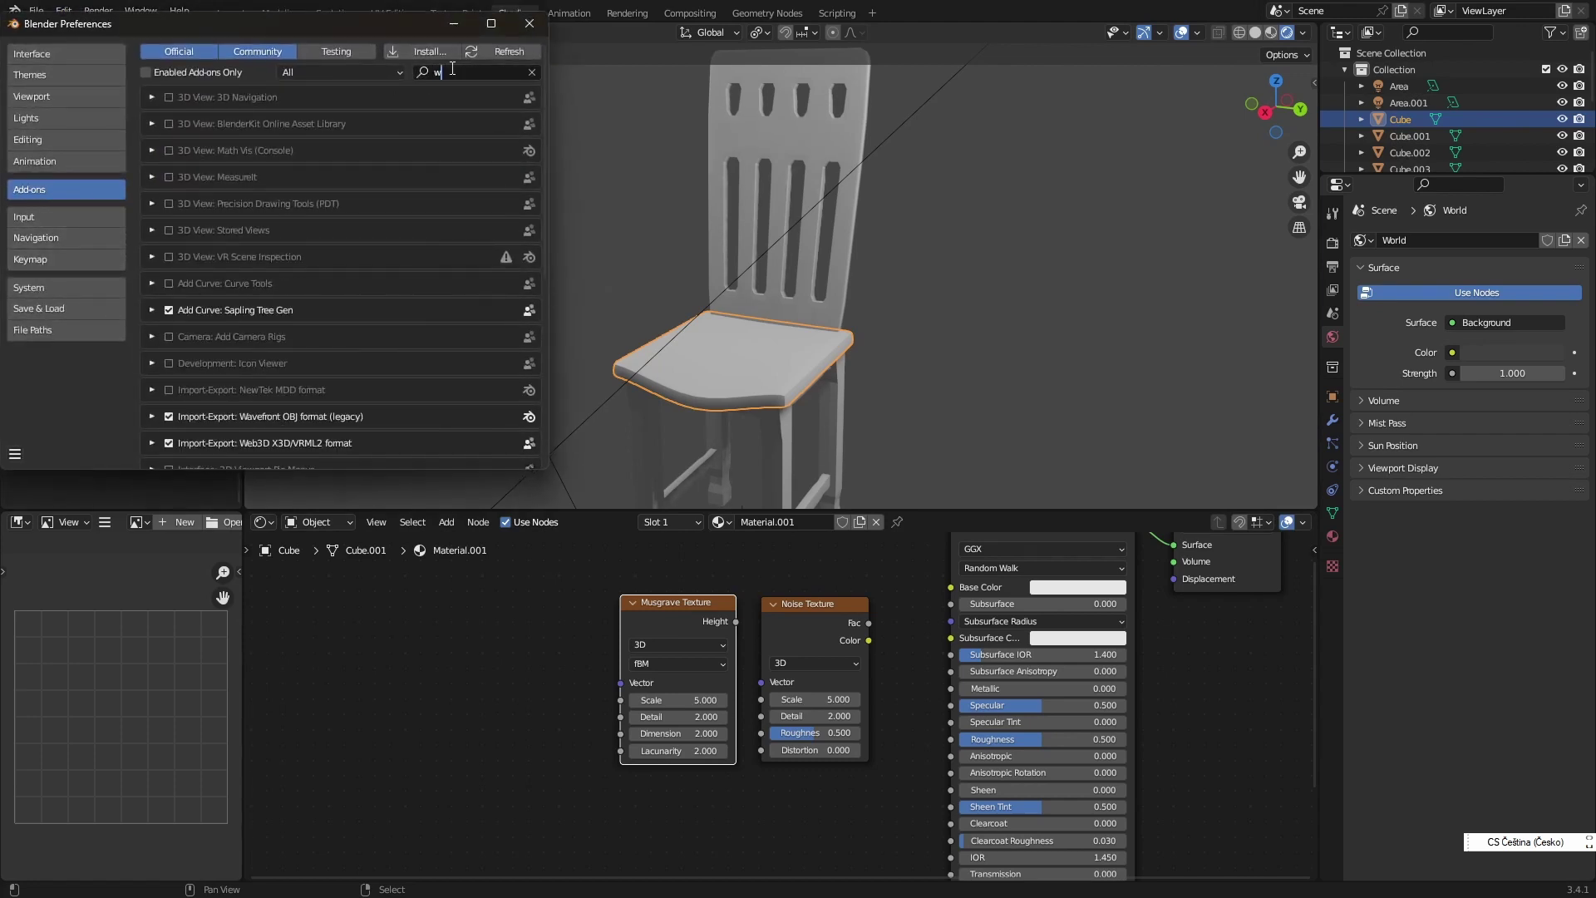
pyautogui.write('ra')
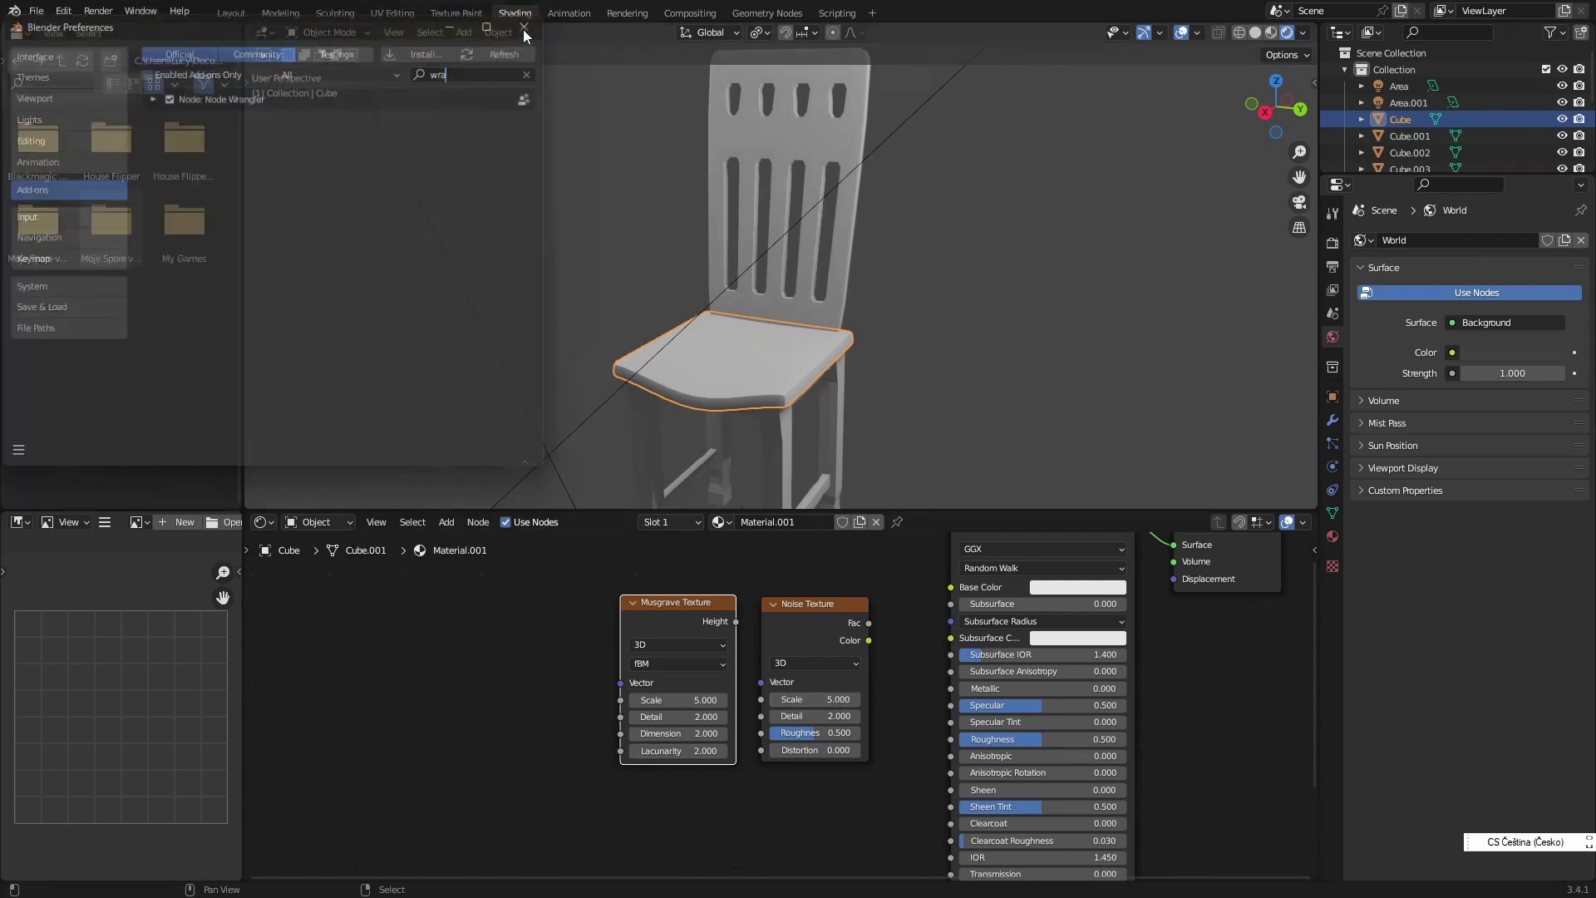
pyautogui.click(522, 29)
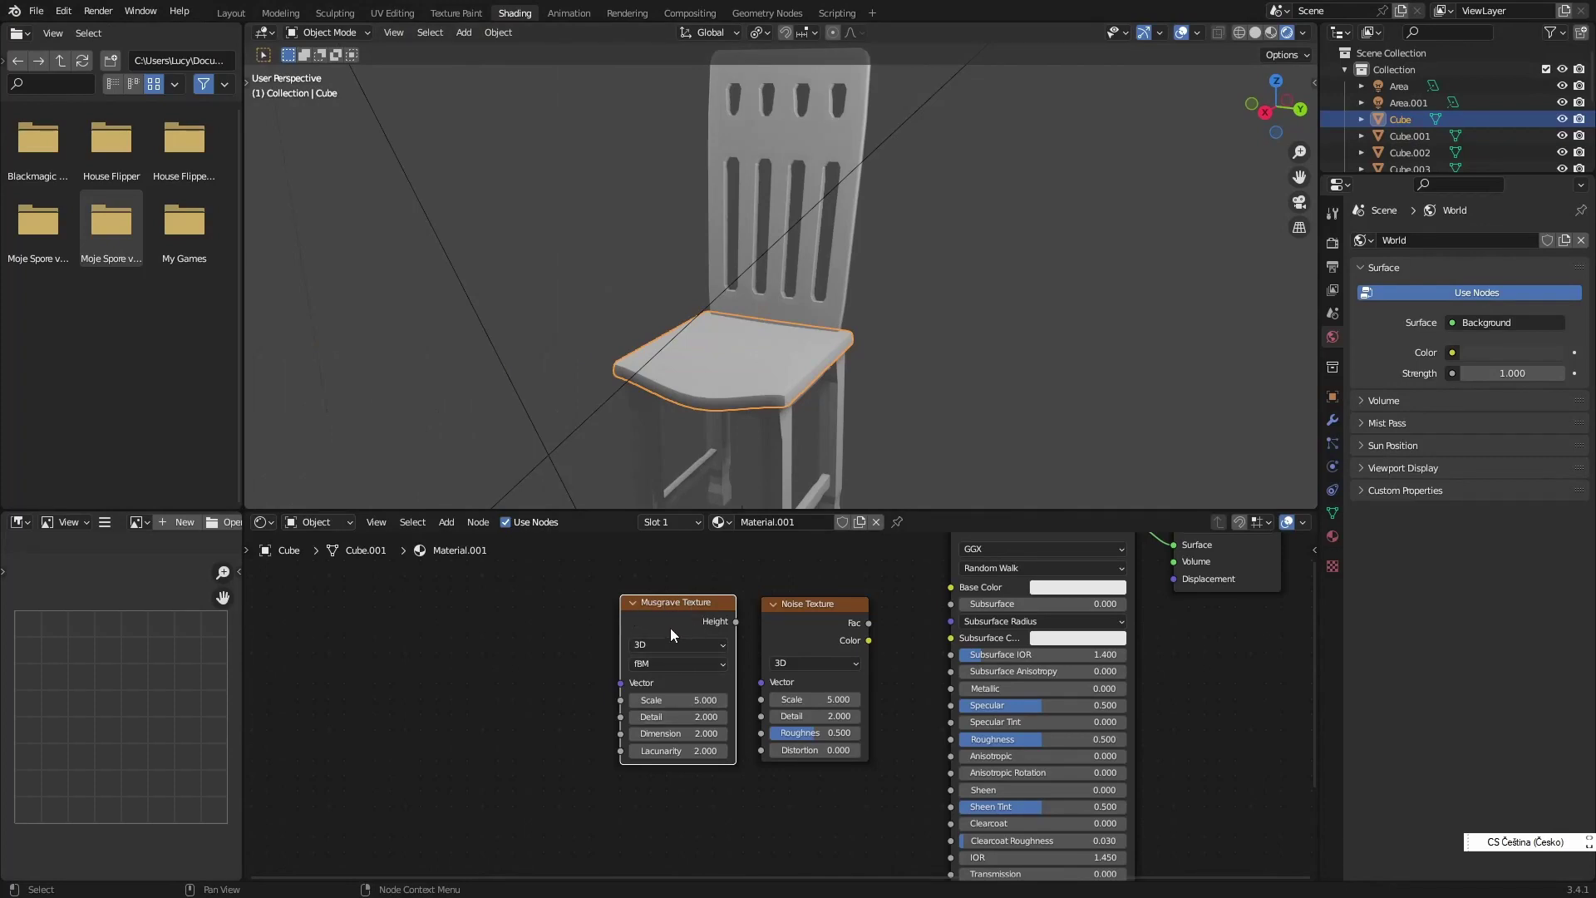
# - Add Texture Coordinate and Mapping nodes to Musgrave, linking Object into the Mapping vector
pyautogui.hotkey('ctrl', 't')
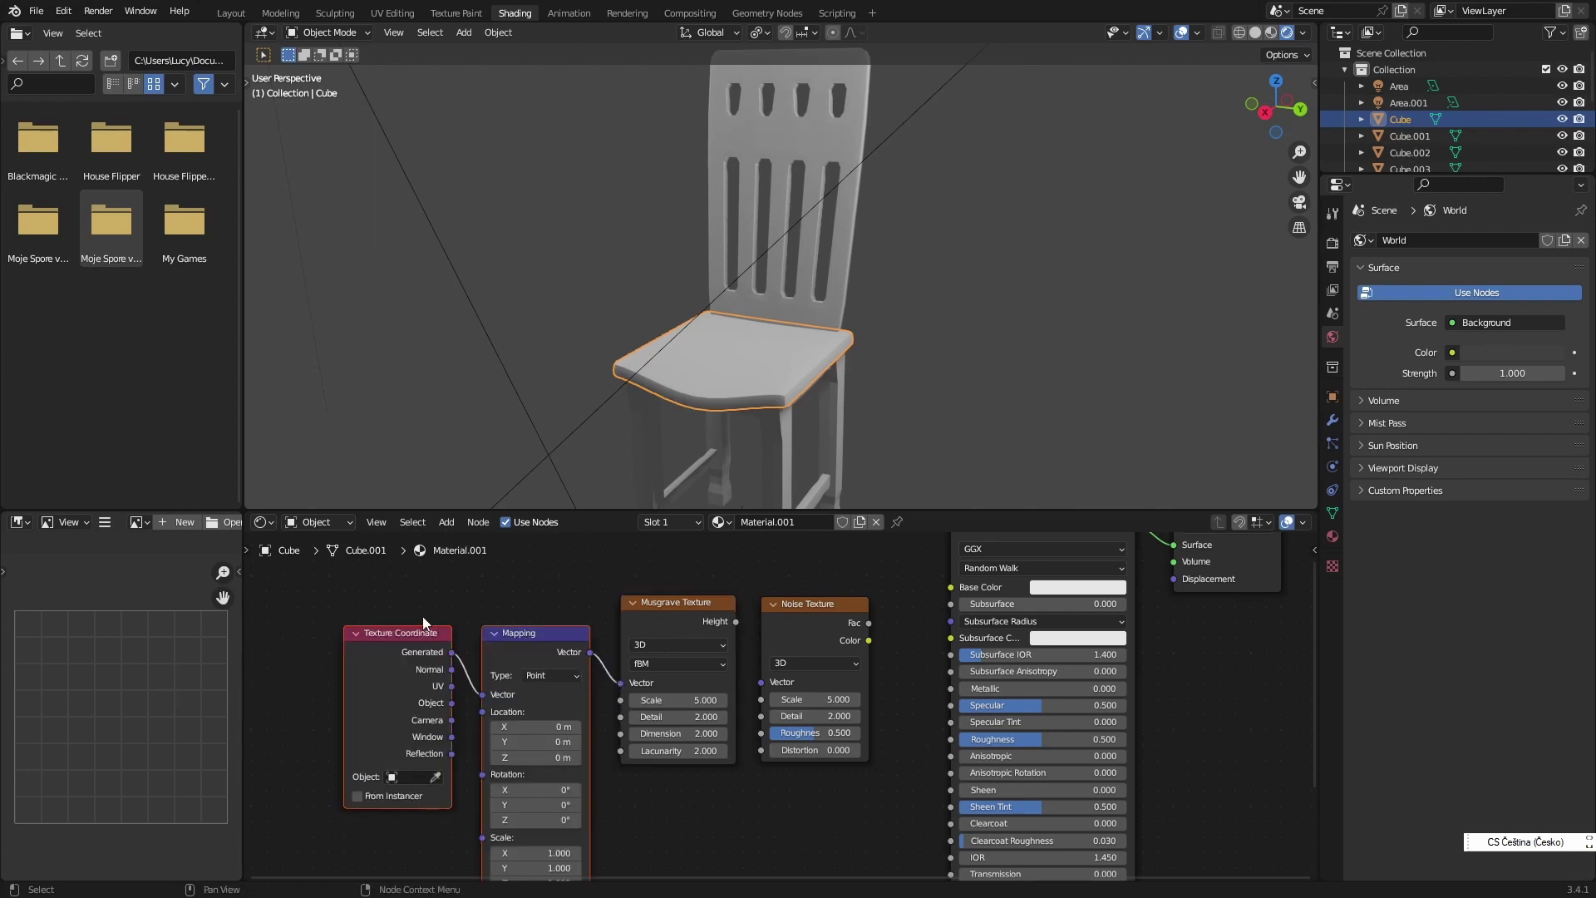
pyautogui.moveTo(301, 606); pyautogui.dragTo(585, 731)
pyautogui.moveTo(540, 633)
pyautogui.mouseDown()
pyautogui.moveTo(487, 635)
pyautogui.moveTo(468, 680)
pyautogui.mouseUp()
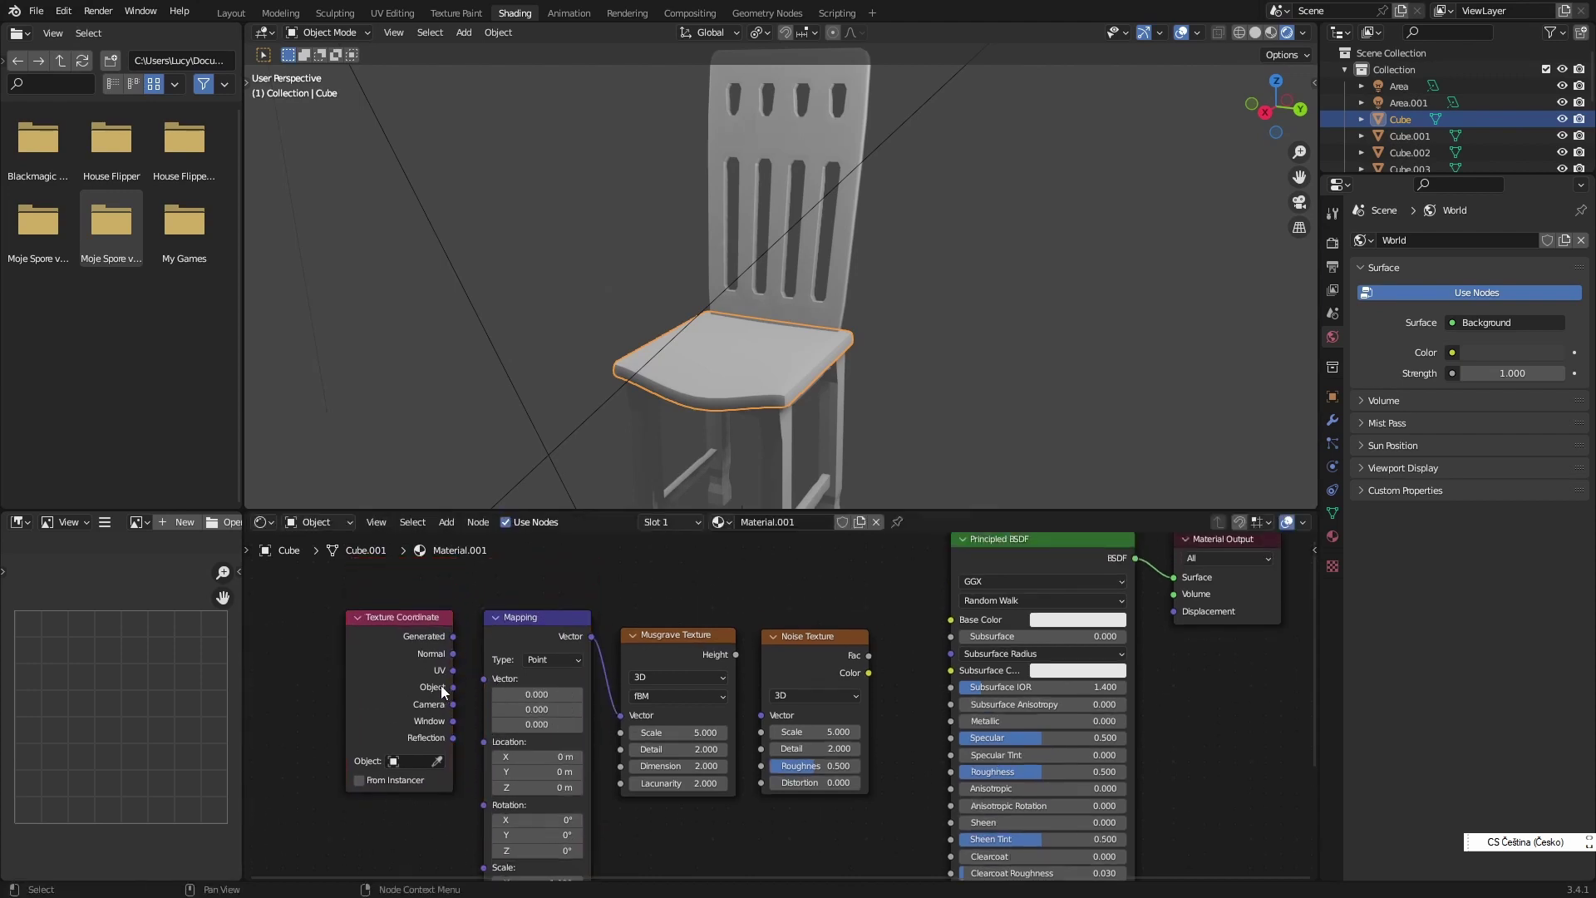
pyautogui.moveTo(454, 686); pyautogui.dragTo(484, 678)
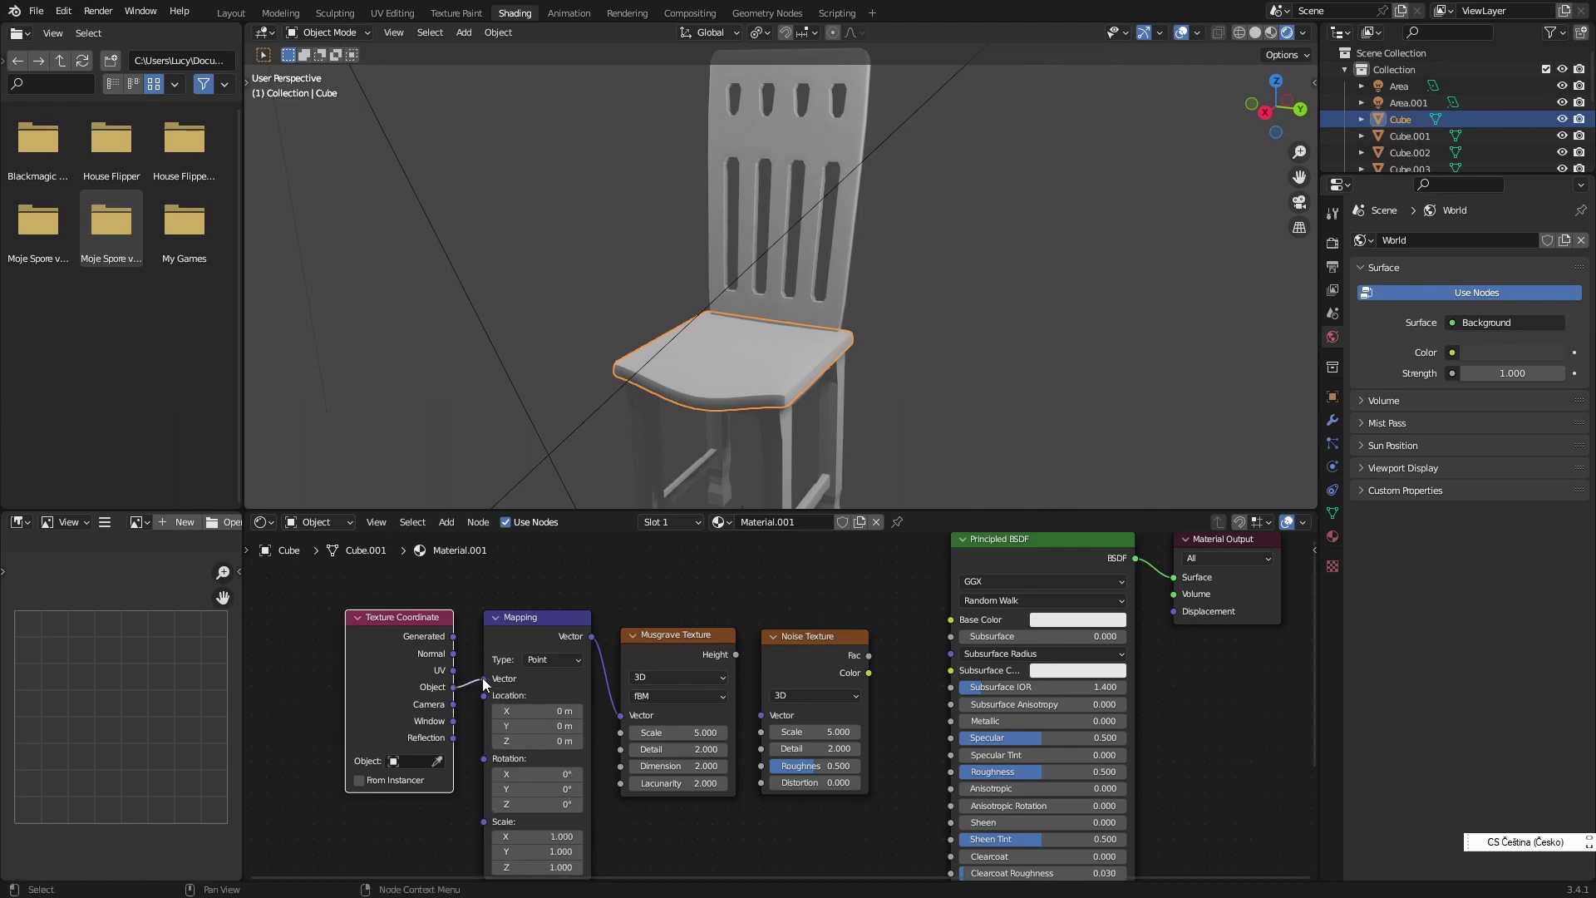
pyautogui.moveTo(575, 711); pyautogui.dragTo(585, 641, button='middle')
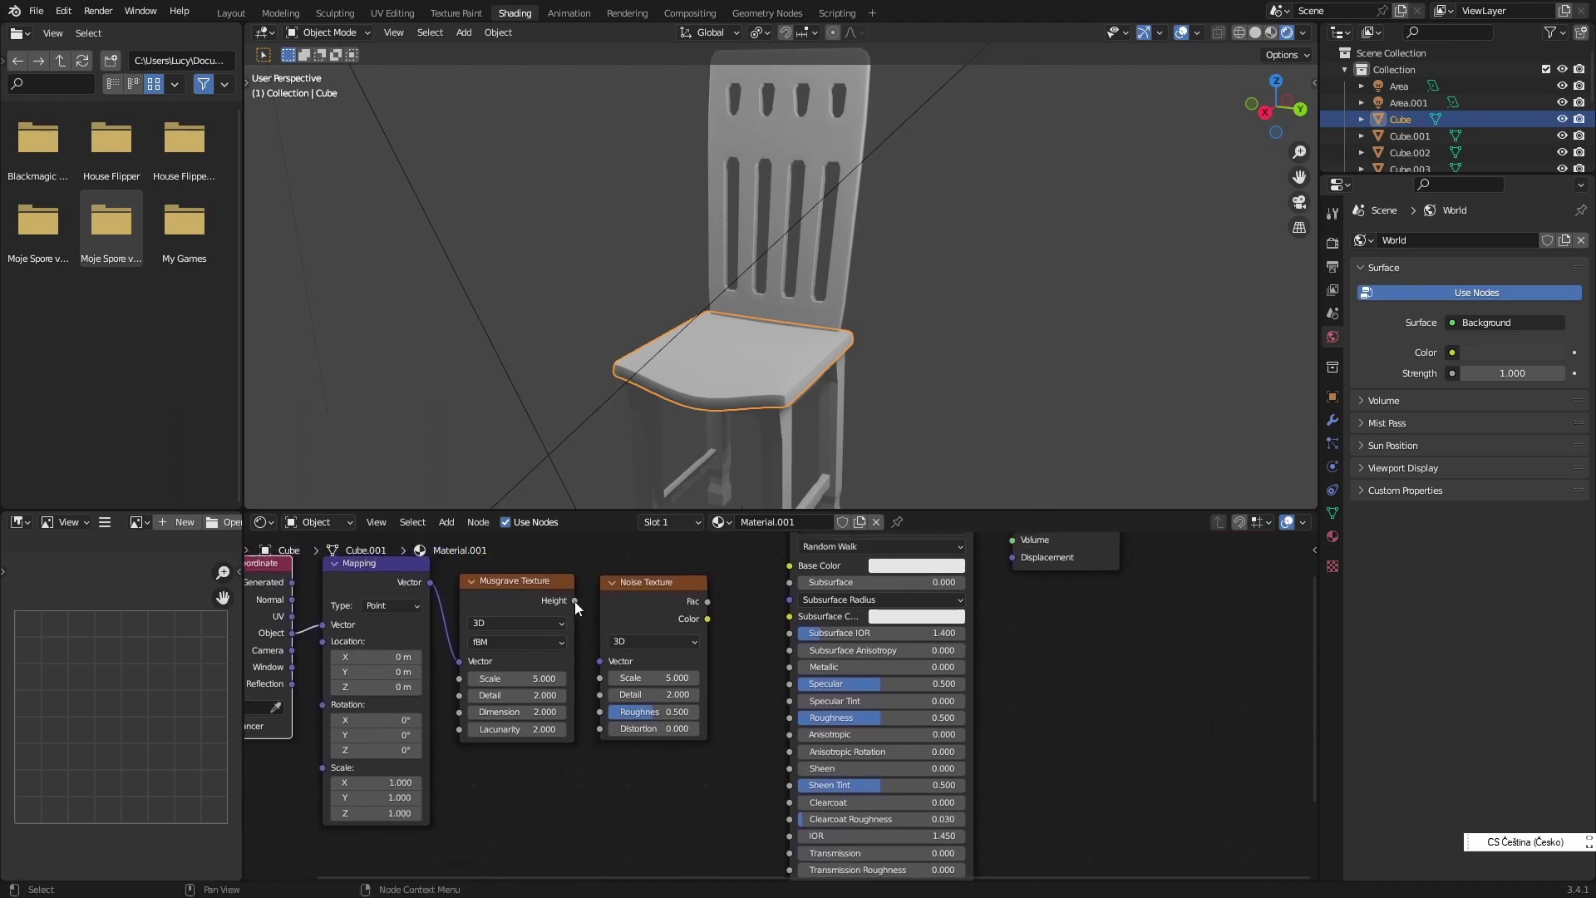
# - Feed Musgrave Height into the Noise Vector and move Principled BSDF and Material Output right
pyautogui.moveTo(575, 601); pyautogui.dragTo(598, 661)
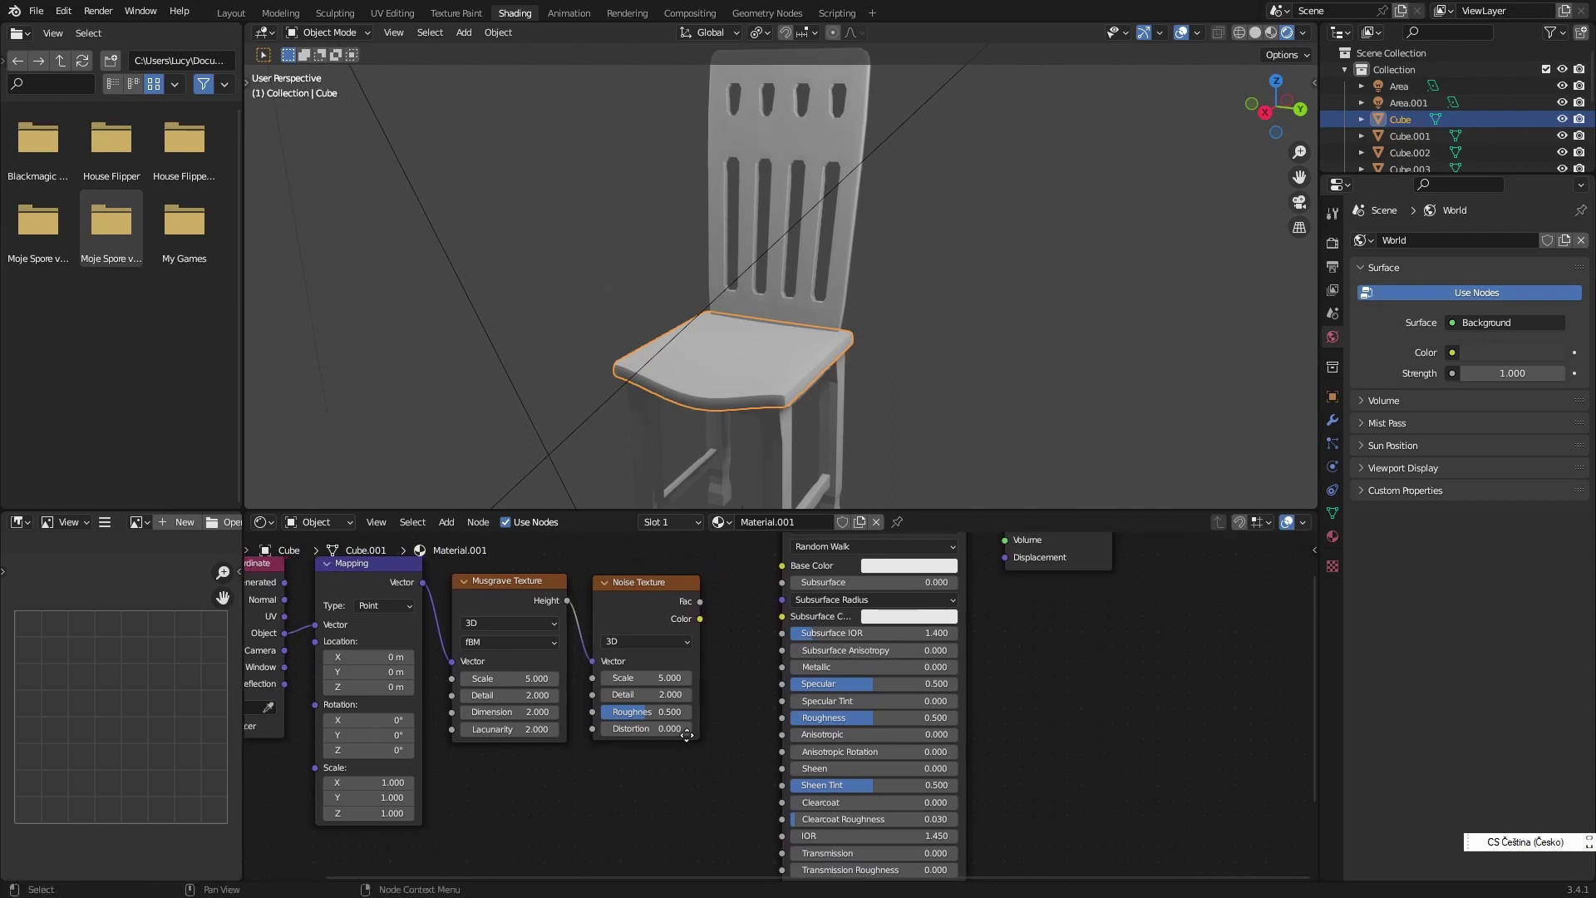
pyautogui.moveTo(686, 735); pyautogui.dragTo(582, 764, button='middle')
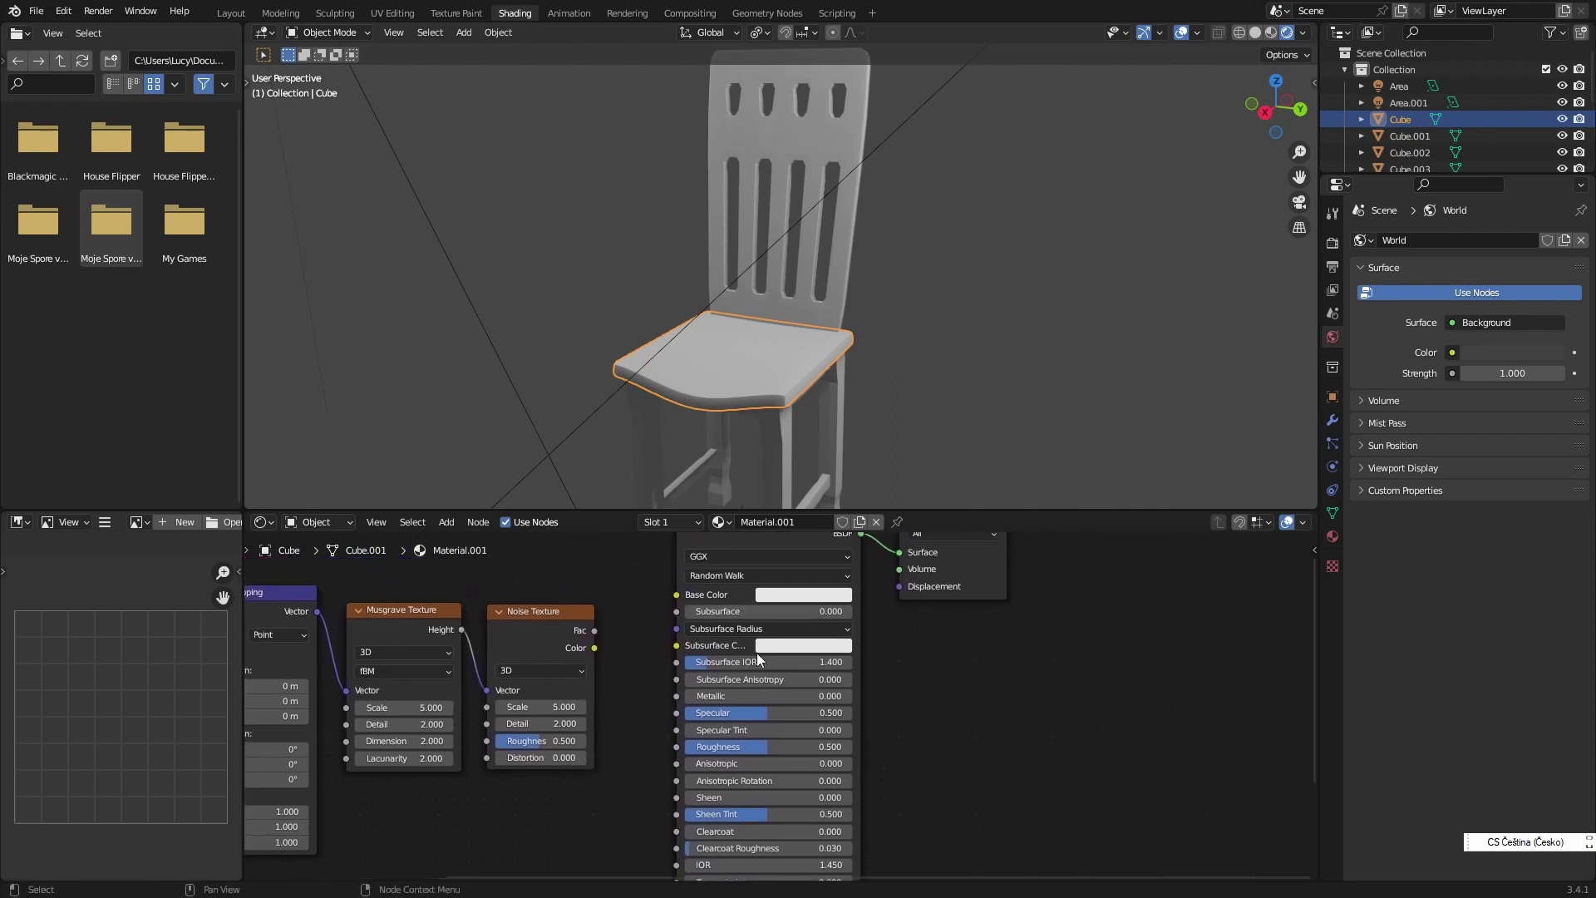
pyautogui.scroll(-2, 758, 658)
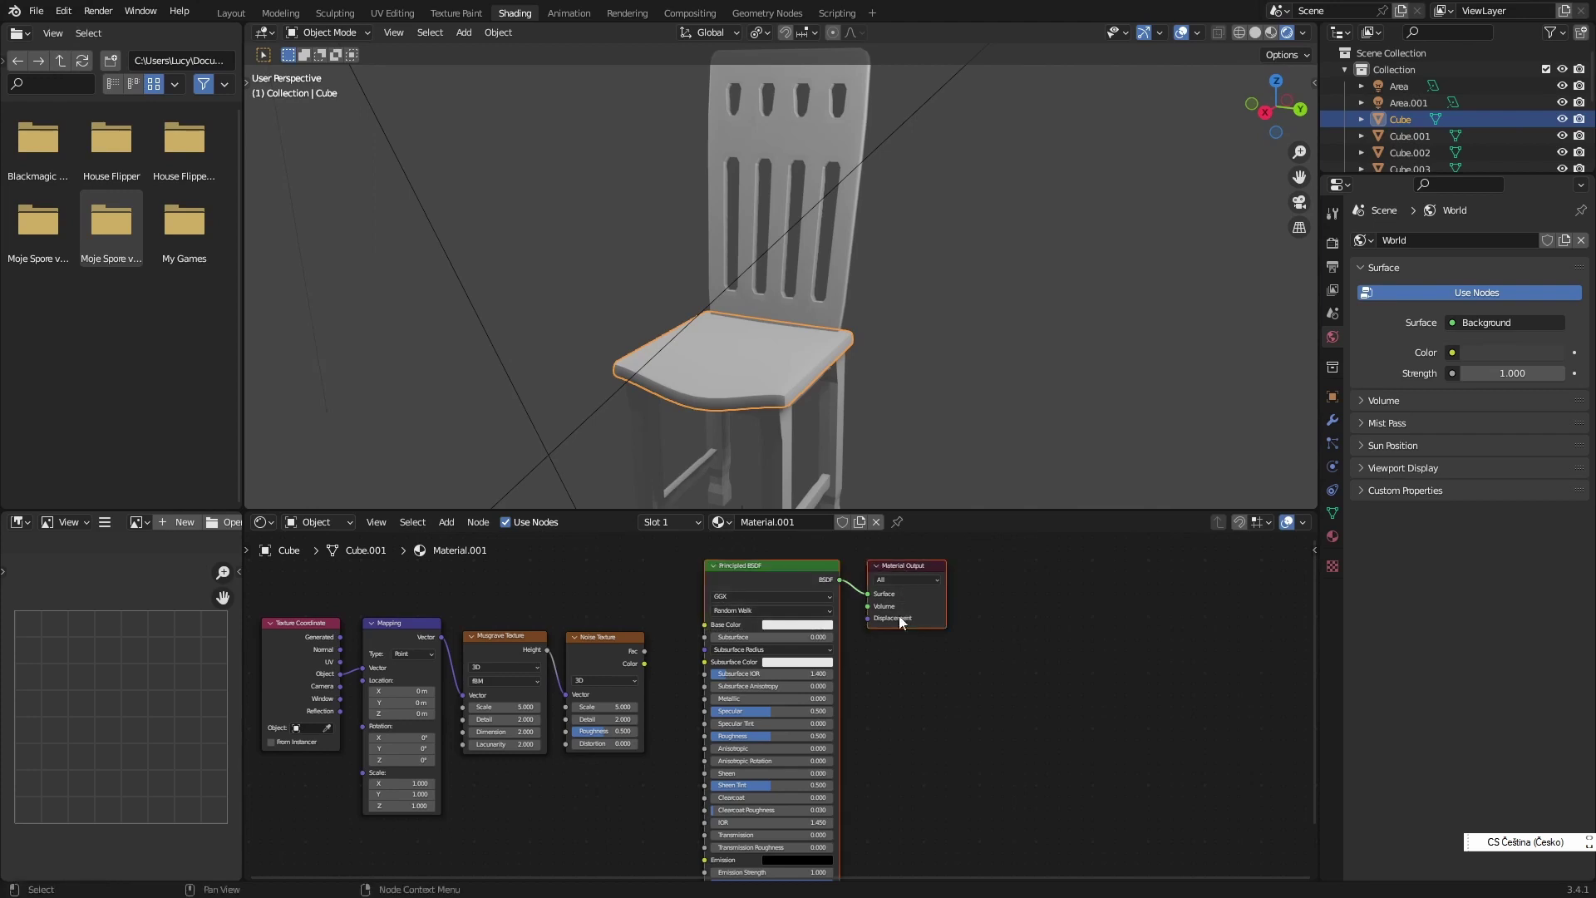
pyautogui.moveTo(885, 570); pyautogui.dragTo(1083, 574)
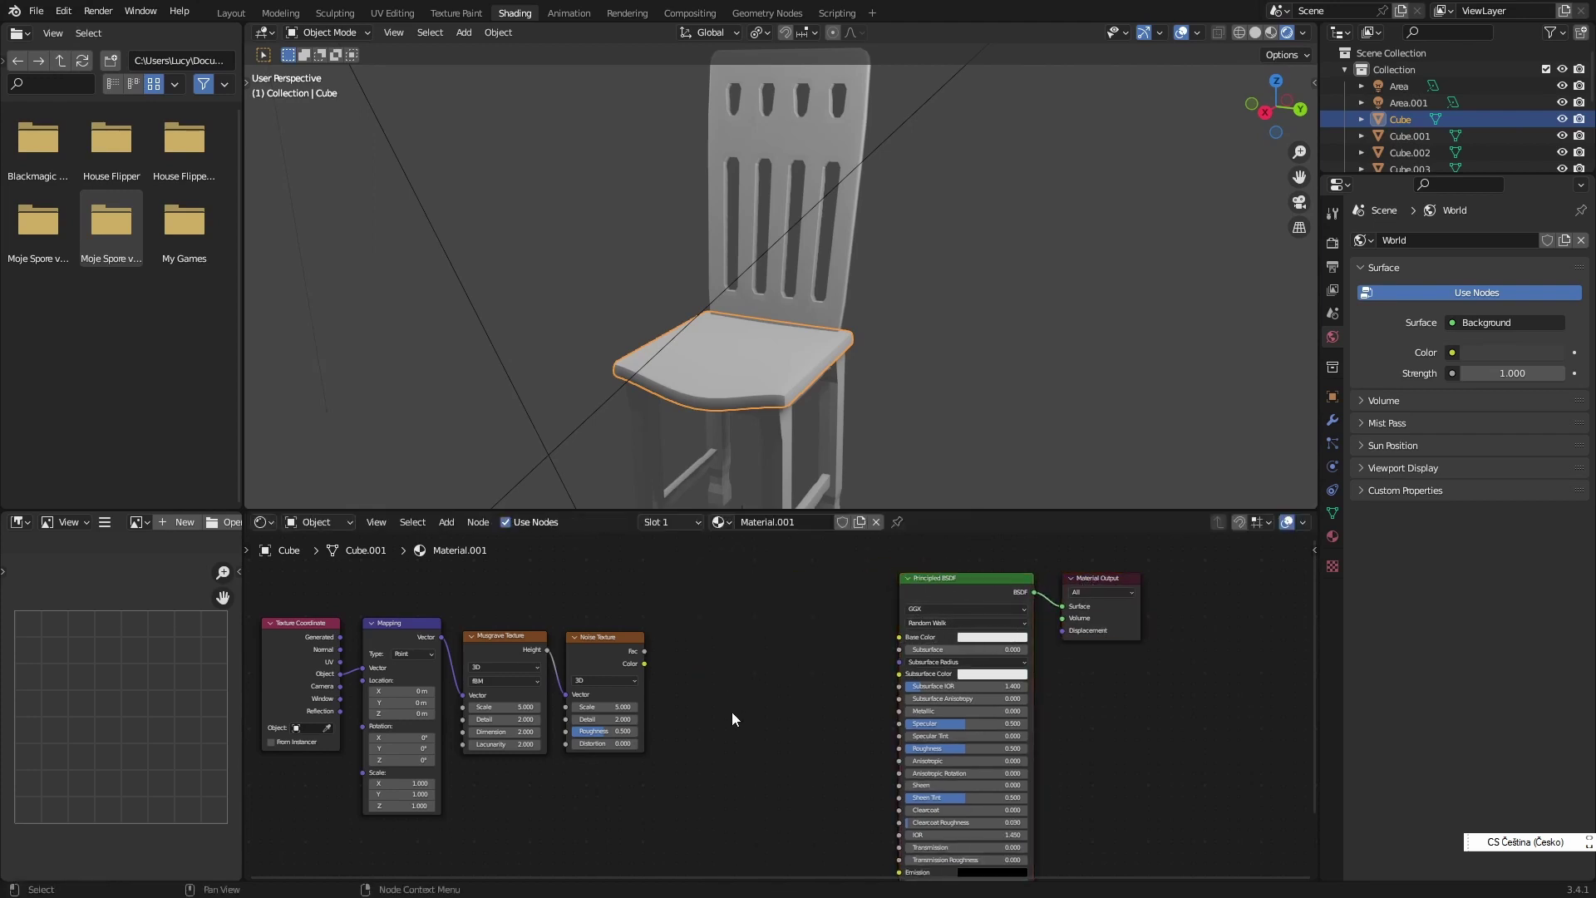
pyautogui.scroll(1, 731, 711)
# - Add a ColorRamp fed by Noise Fac, with its colour driving Base Color
pyautogui.hotkey('shift', 'a')
pyautogui.click(710, 710)
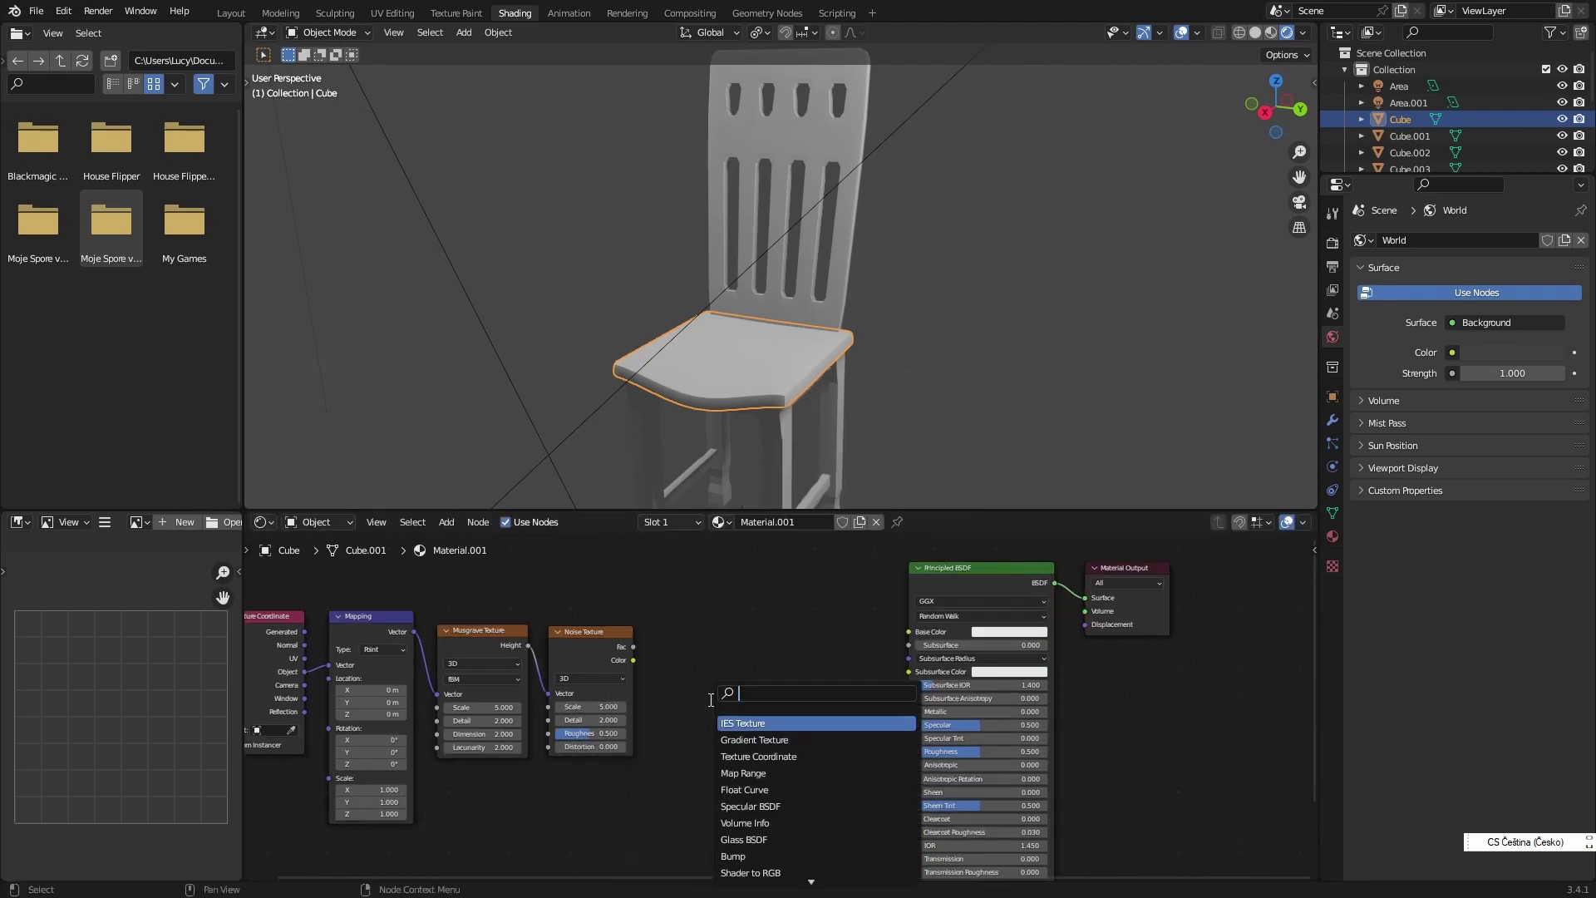
pyautogui.write('colo')
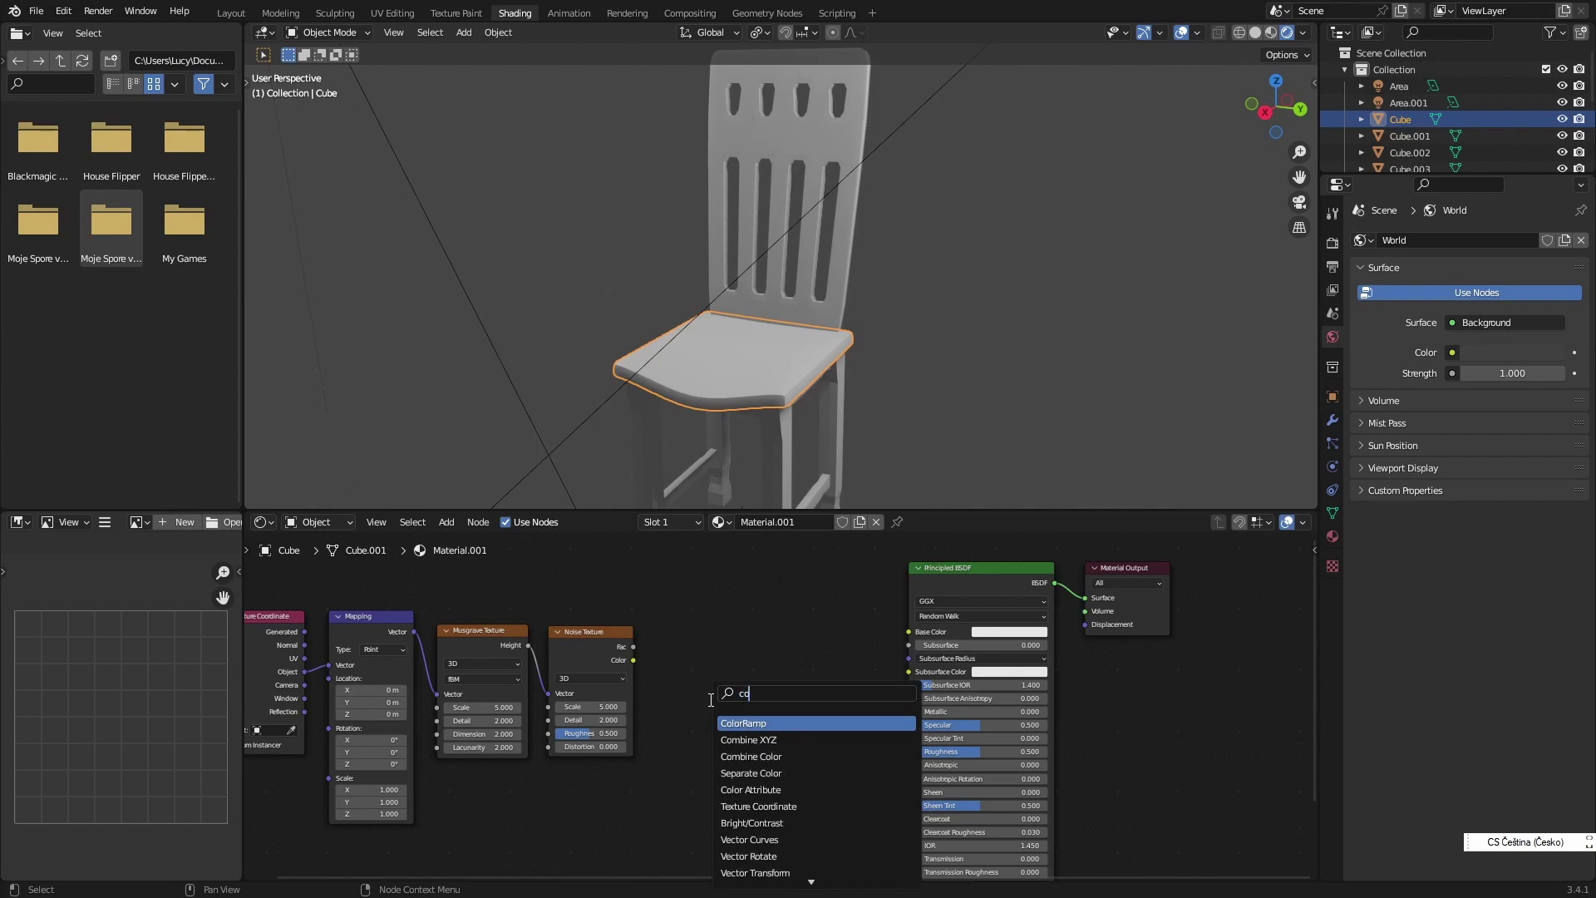
pyautogui.click(751, 722)
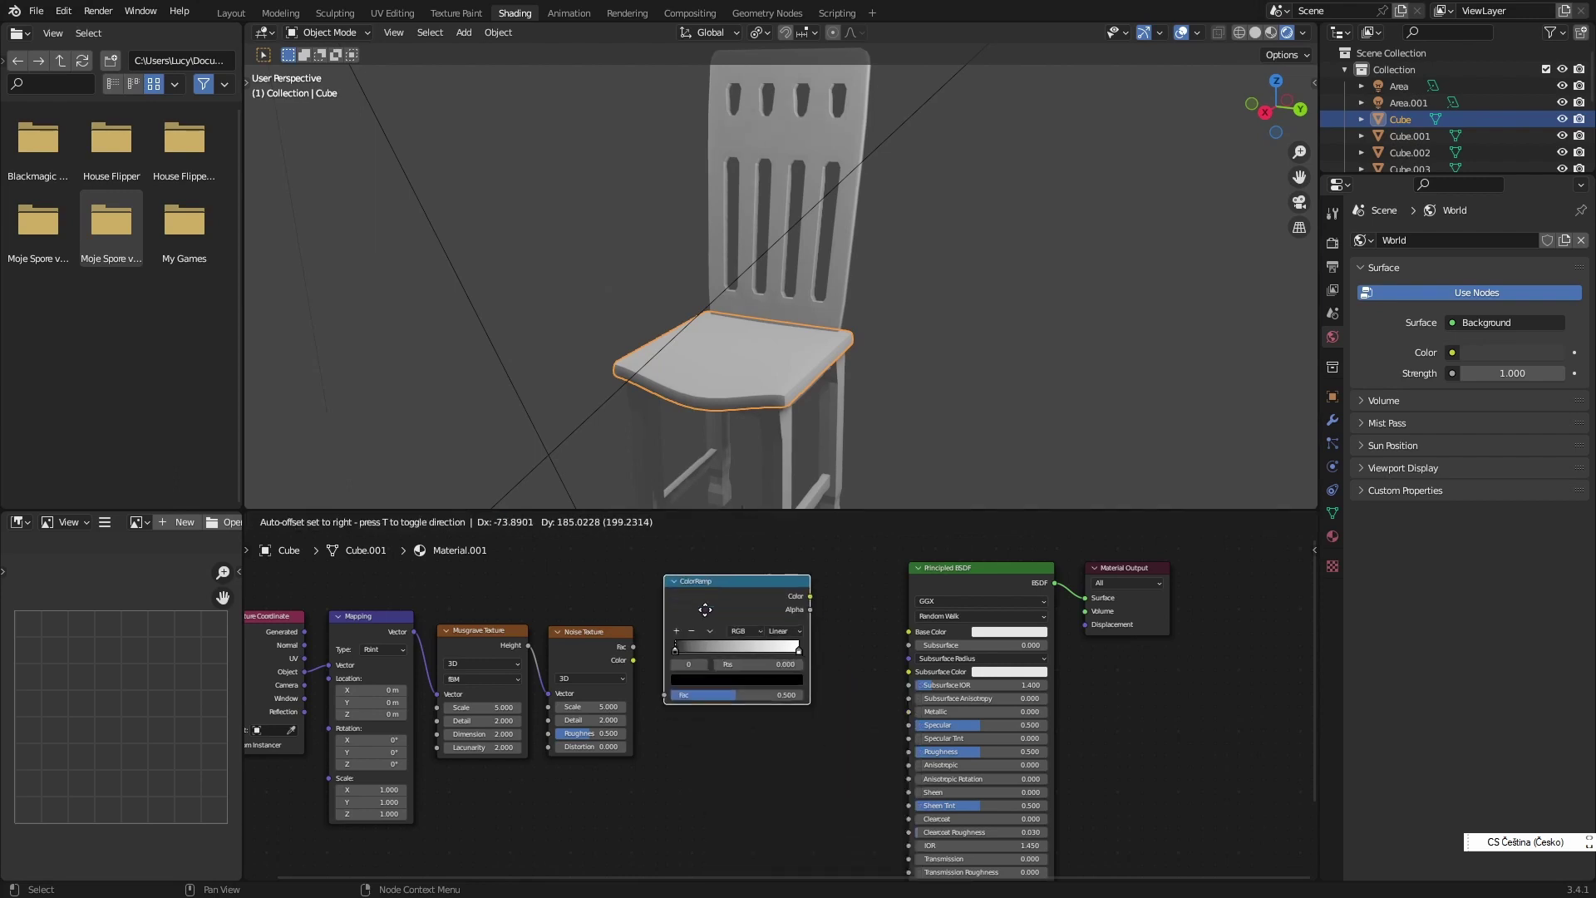
pyautogui.click(709, 623)
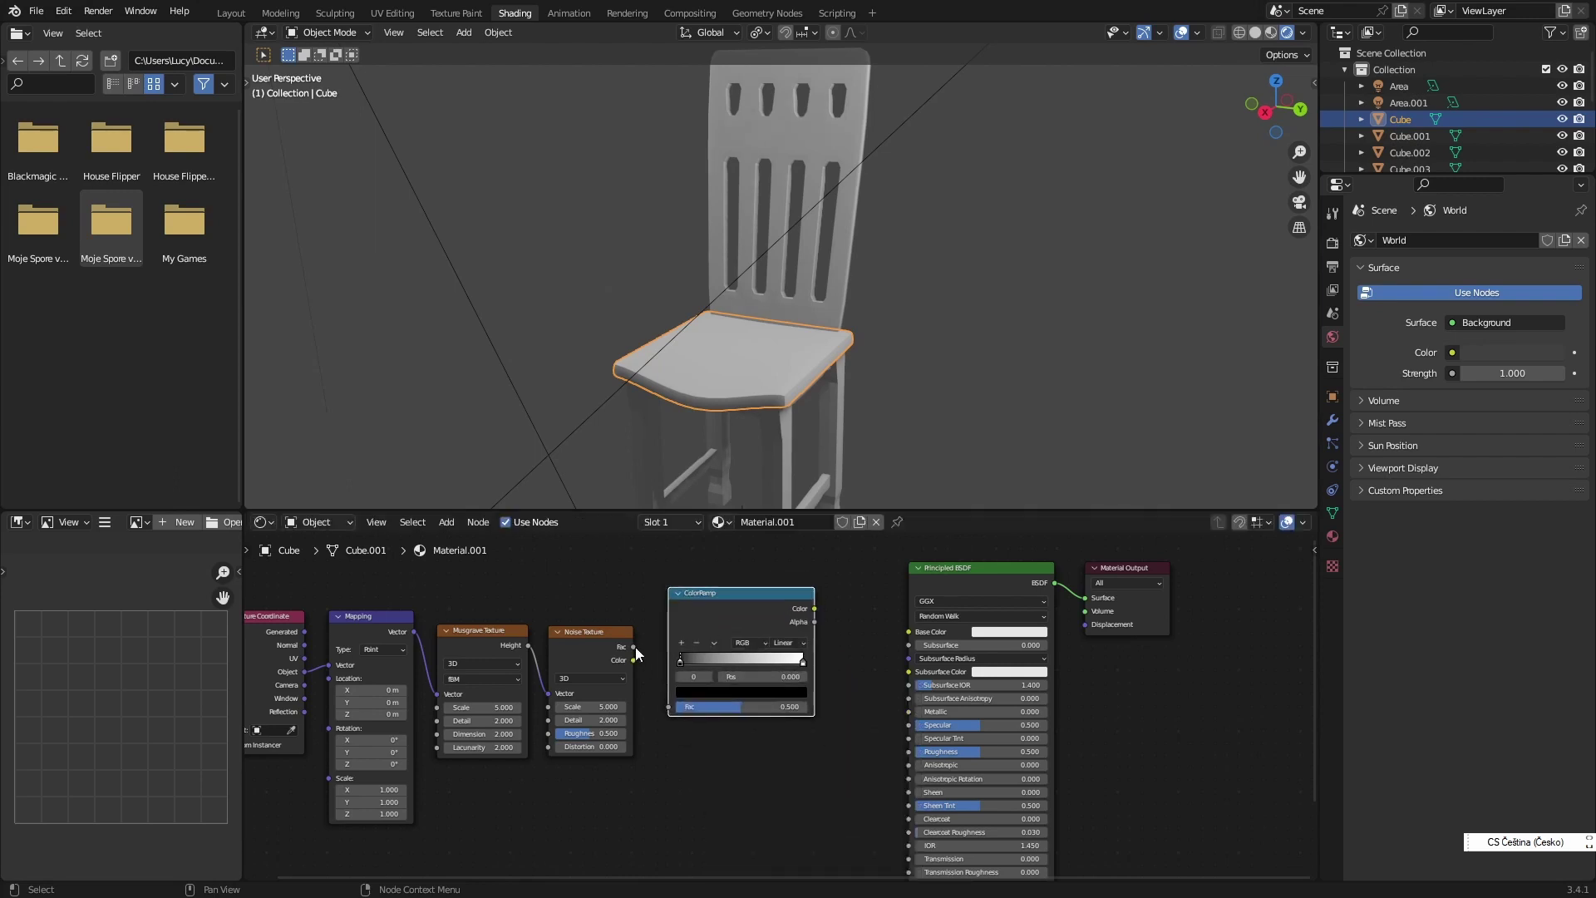
pyautogui.scroll(3, 635, 647)
pyautogui.moveTo(564, 618); pyautogui.dragTo(569, 625)
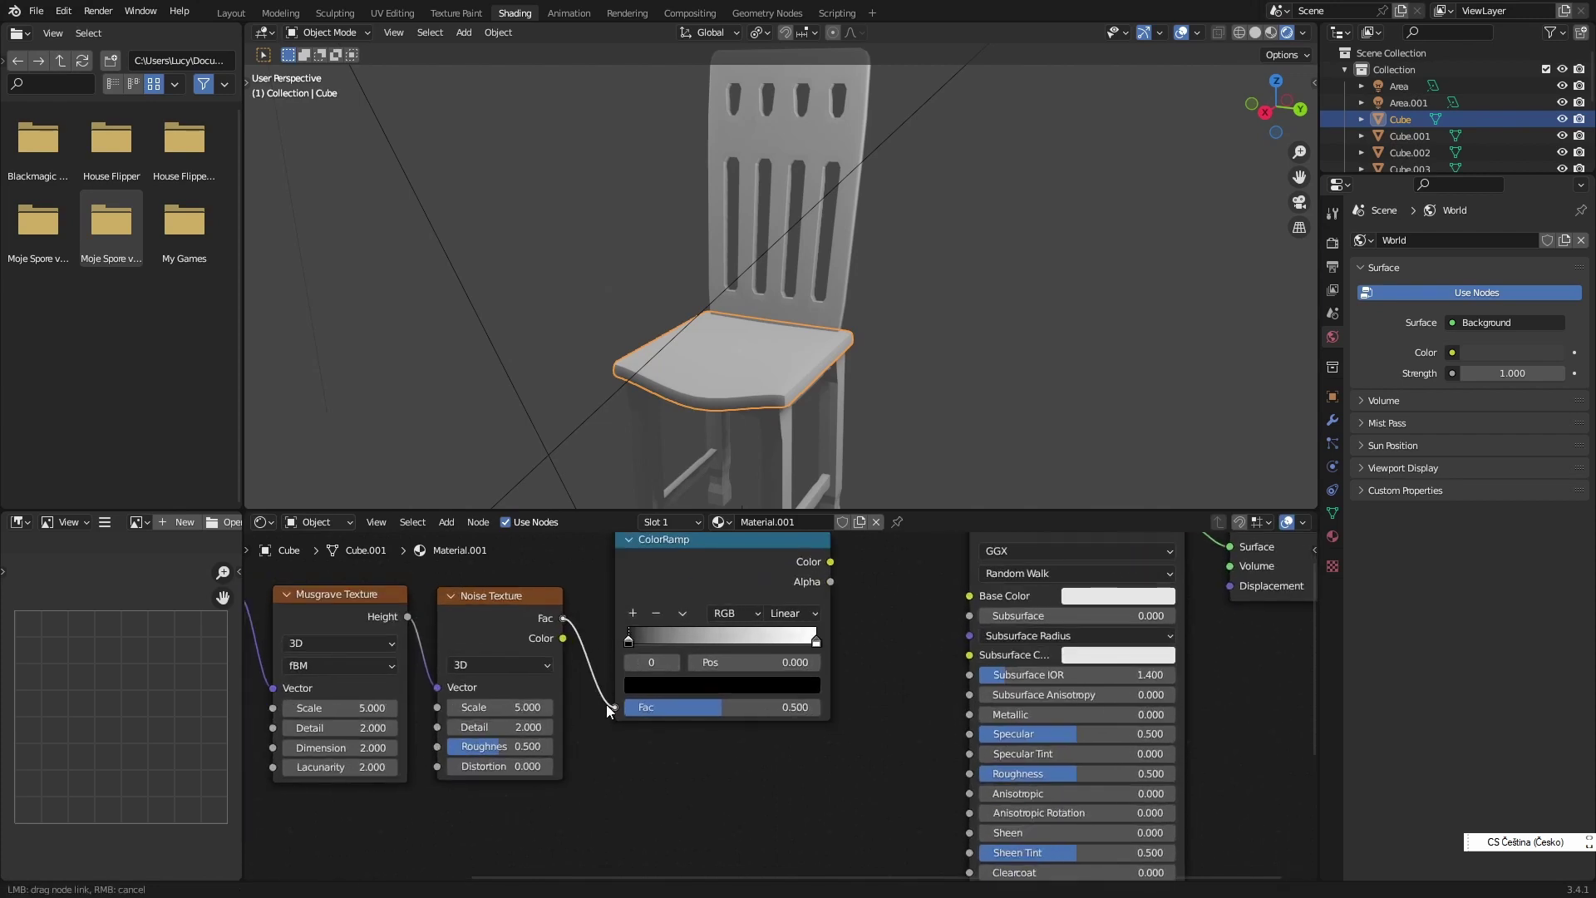
pyautogui.moveTo(606, 705); pyautogui.dragTo(614, 706)
pyautogui.moveTo(836, 617); pyautogui.dragTo(663, 686, button='middle')
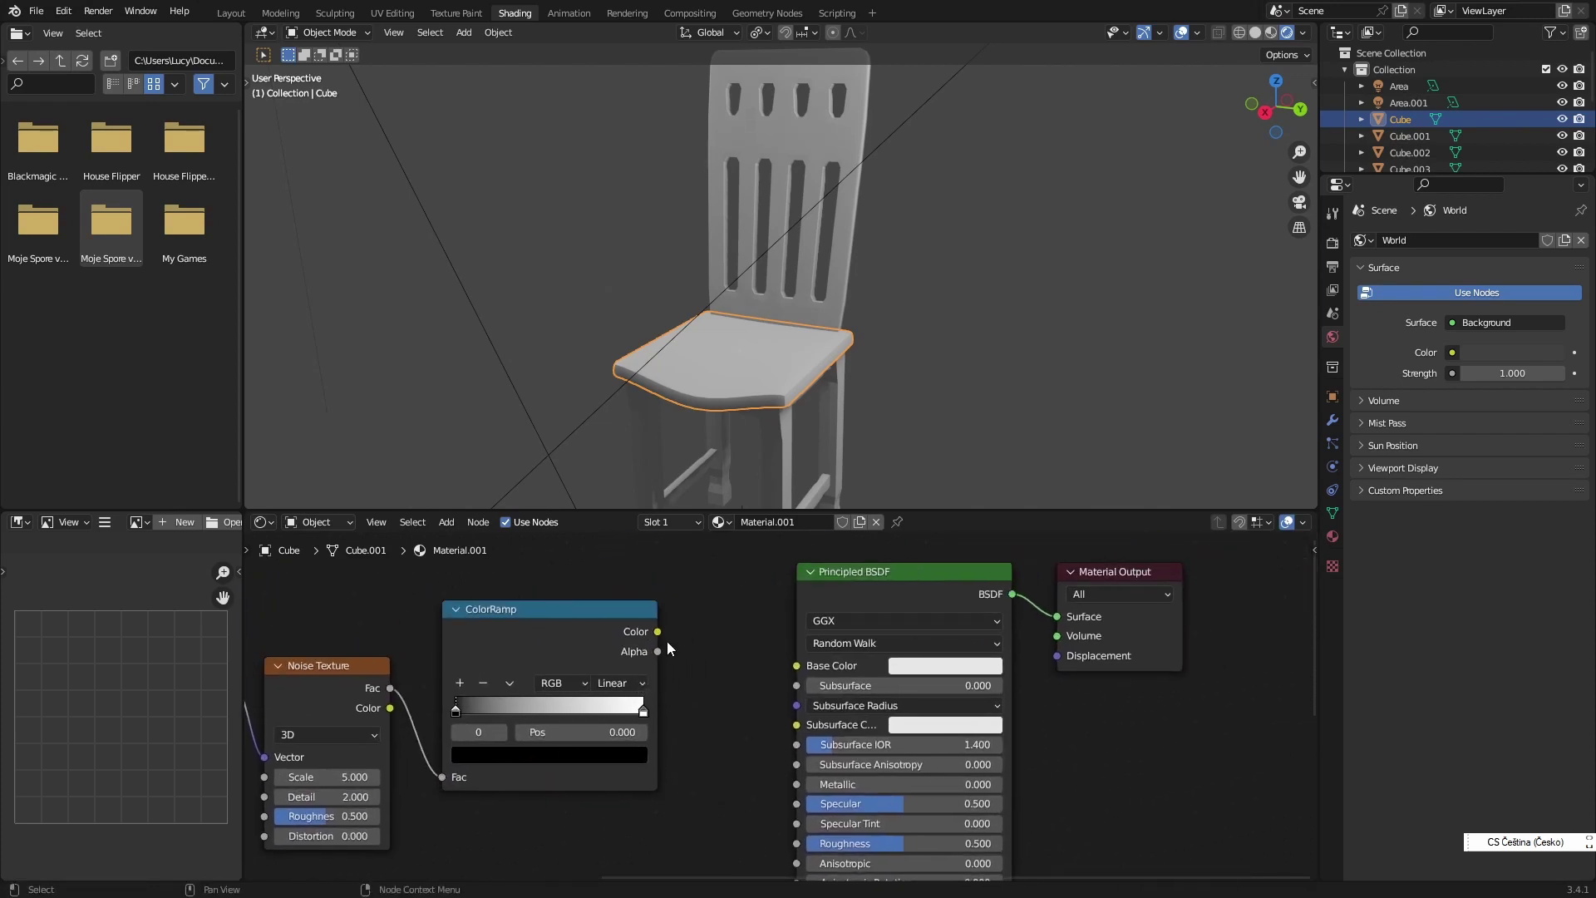
pyautogui.moveTo(658, 632); pyautogui.dragTo(797, 666)
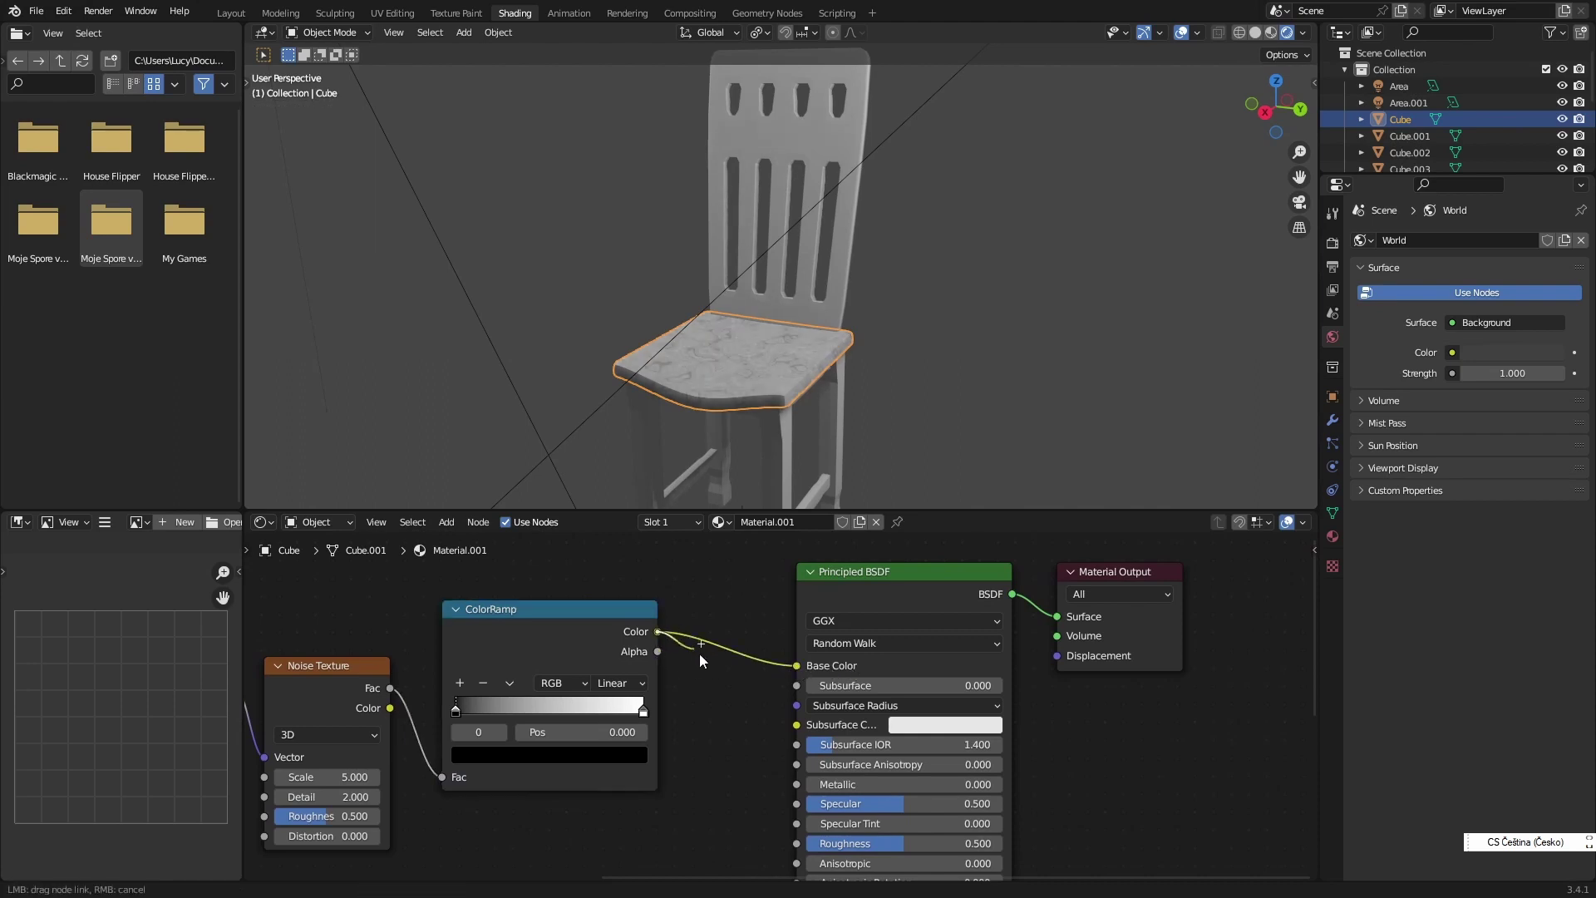
# - Also link the ColorRamp colour to Subsurface Color and zoom in on the seat's grey swirls
pyautogui.moveTo(657, 632); pyautogui.dragTo(801, 724)
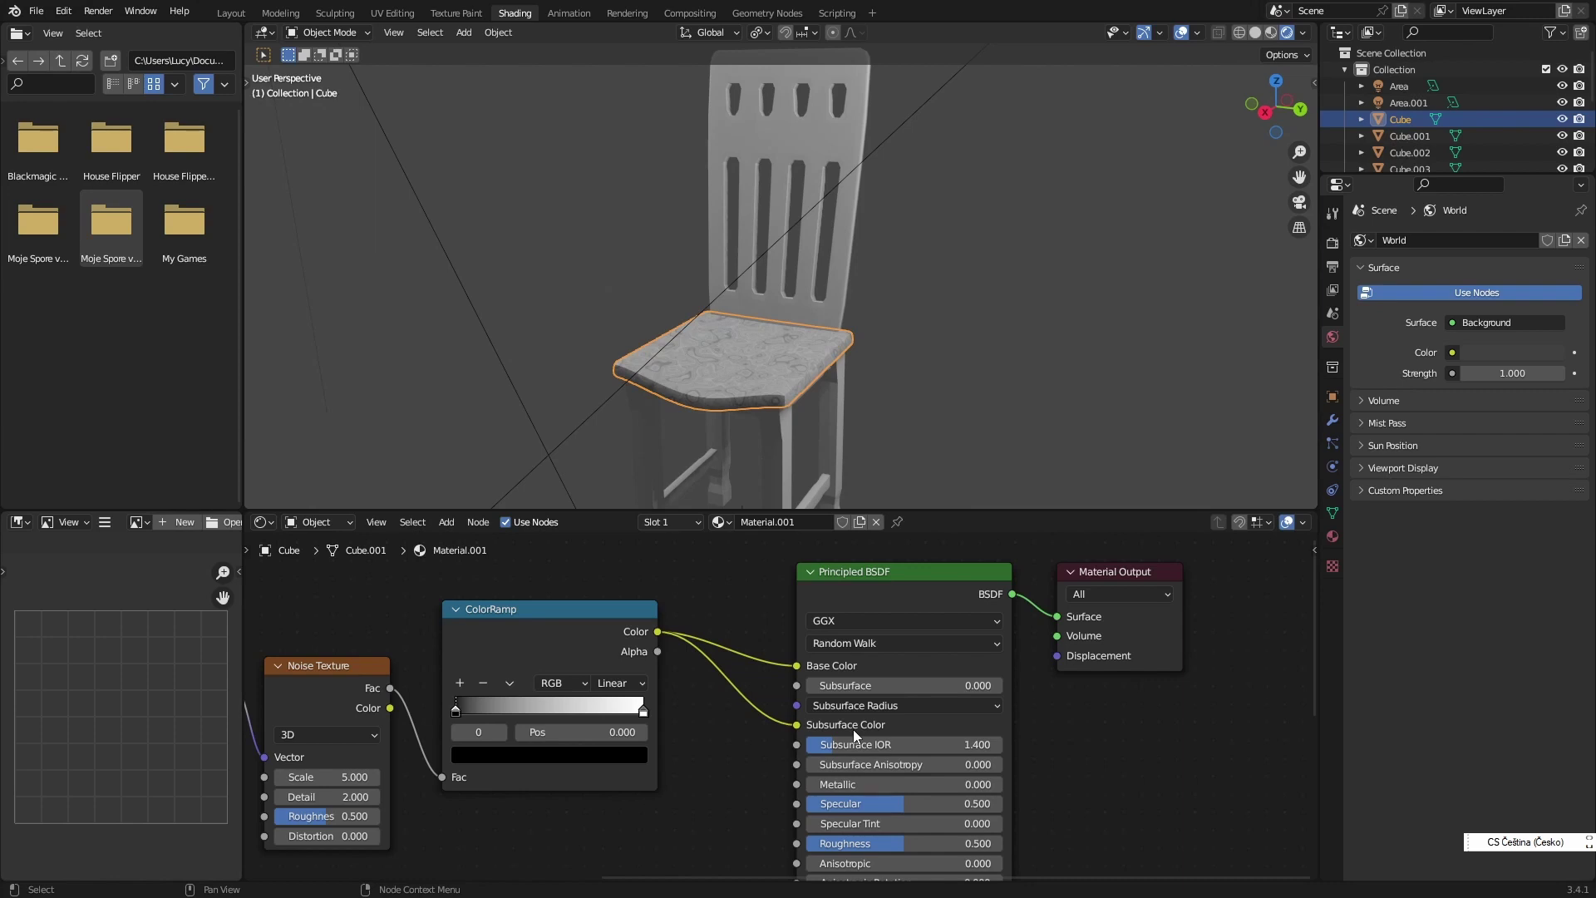
pyautogui.moveTo(739, 465); pyautogui.dragTo(766, 350, button='middle')
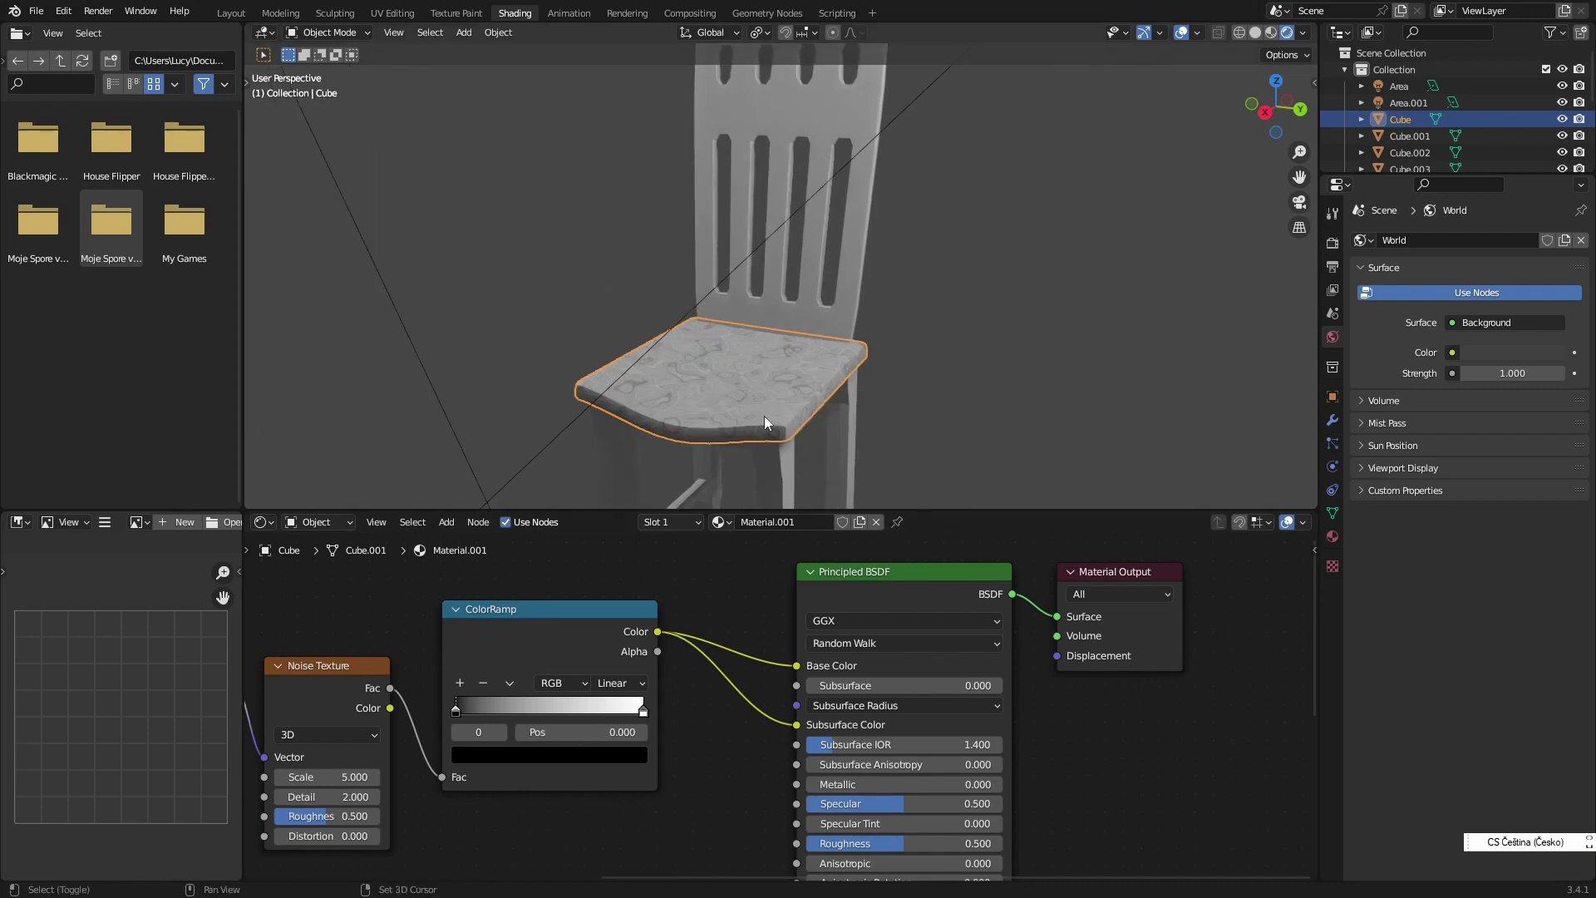
pyautogui.scroll(2, 765, 415)
pyautogui.scroll(2, 793, 358)
pyautogui.scroll(3, 793, 357)
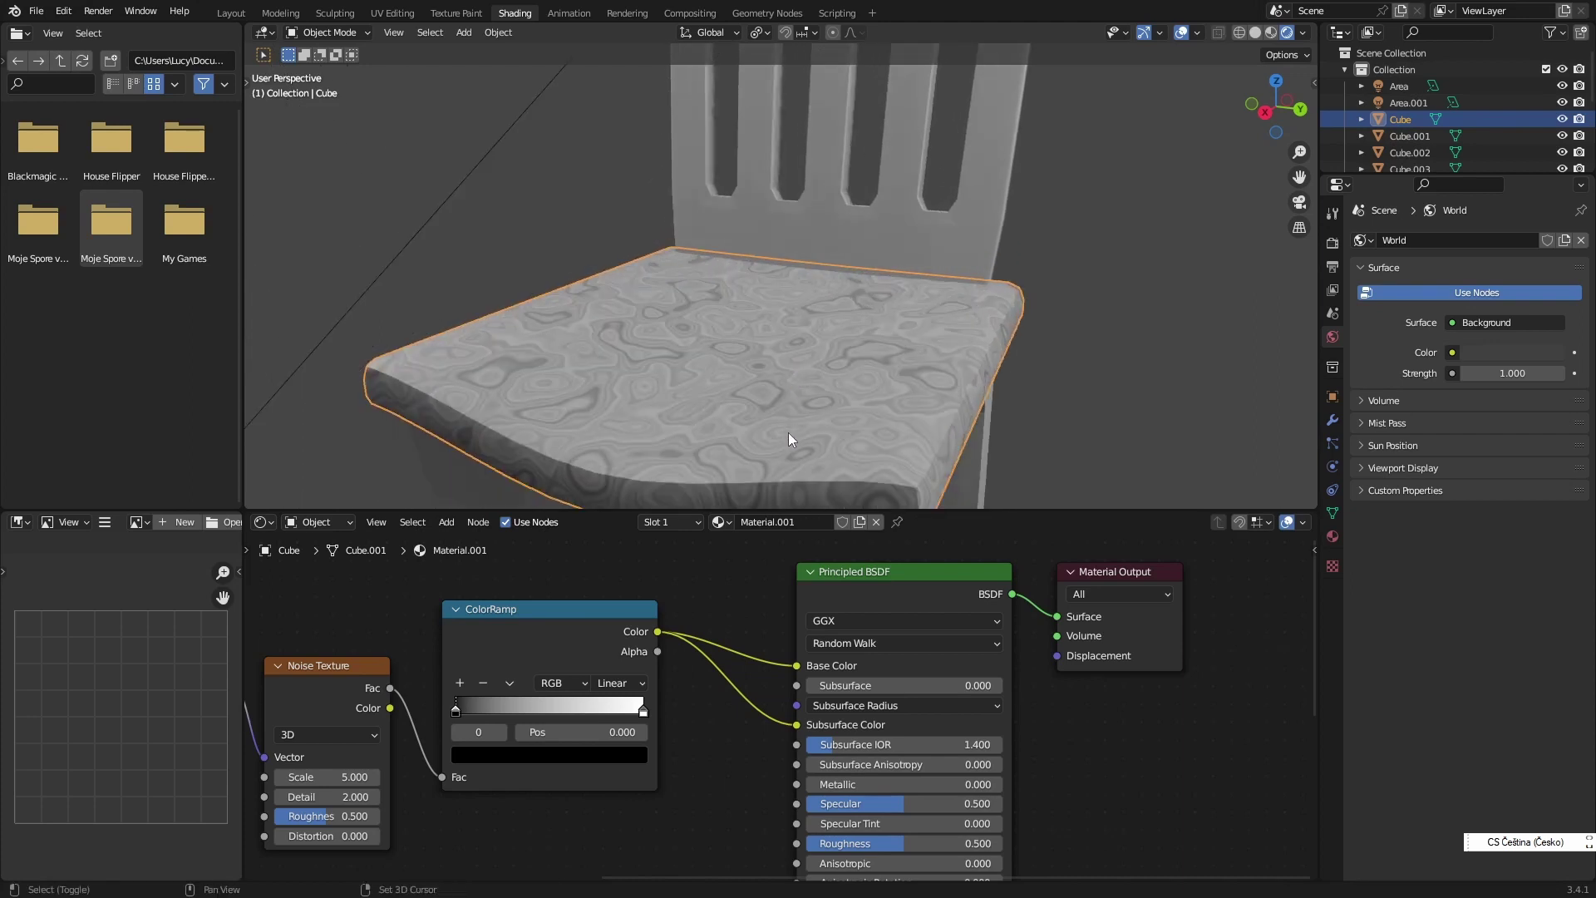
pyautogui.moveTo(788, 434); pyautogui.dragTo(811, 357, button='middle')
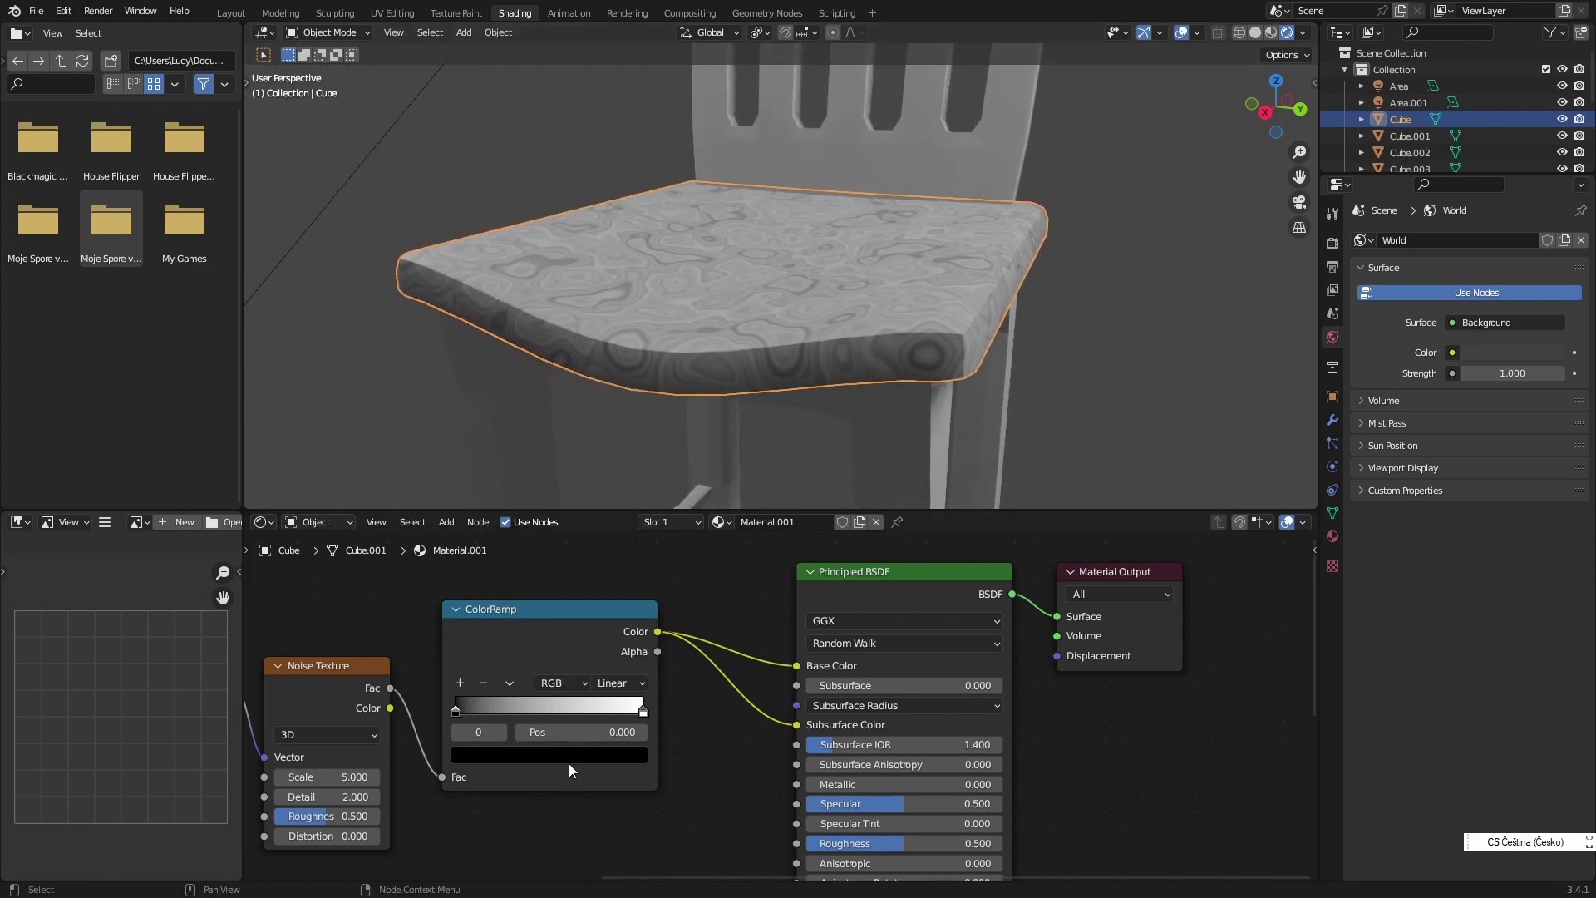
pyautogui.moveTo(569, 763); pyautogui.dragTo(709, 706, button='middle')
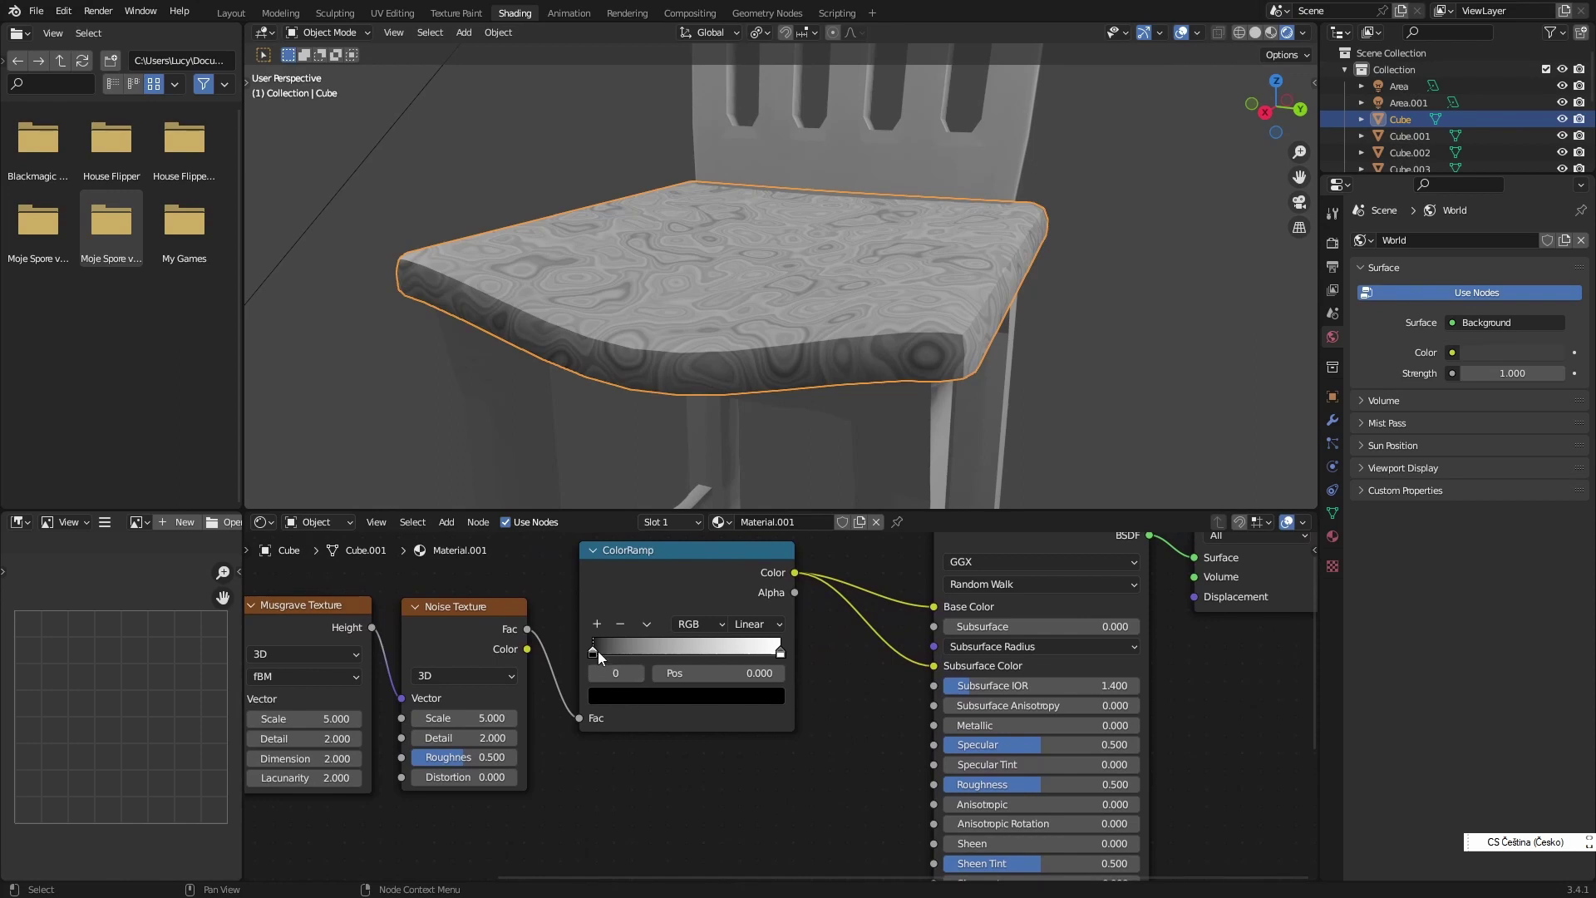
# - Make the ColorRamp's first stop orange-brown and its end stop black
pyautogui.click(621, 696)
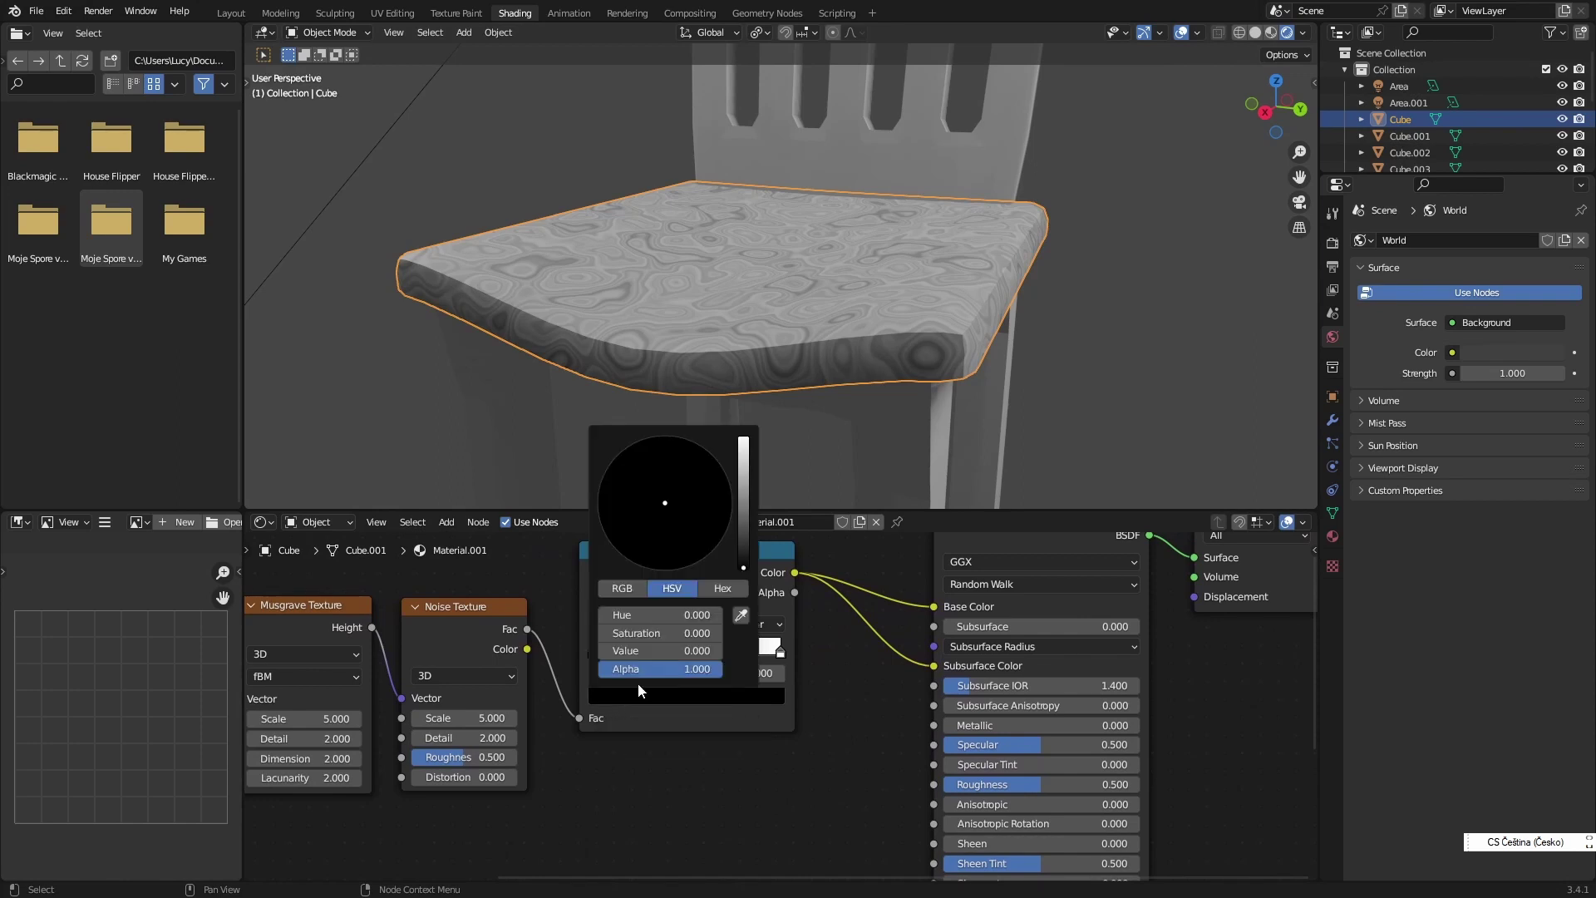
pyautogui.moveTo(741, 559)
pyautogui.mouseDown()
pyautogui.moveTo(641, 490)
pyautogui.moveTo(640, 555)
pyautogui.mouseUp()
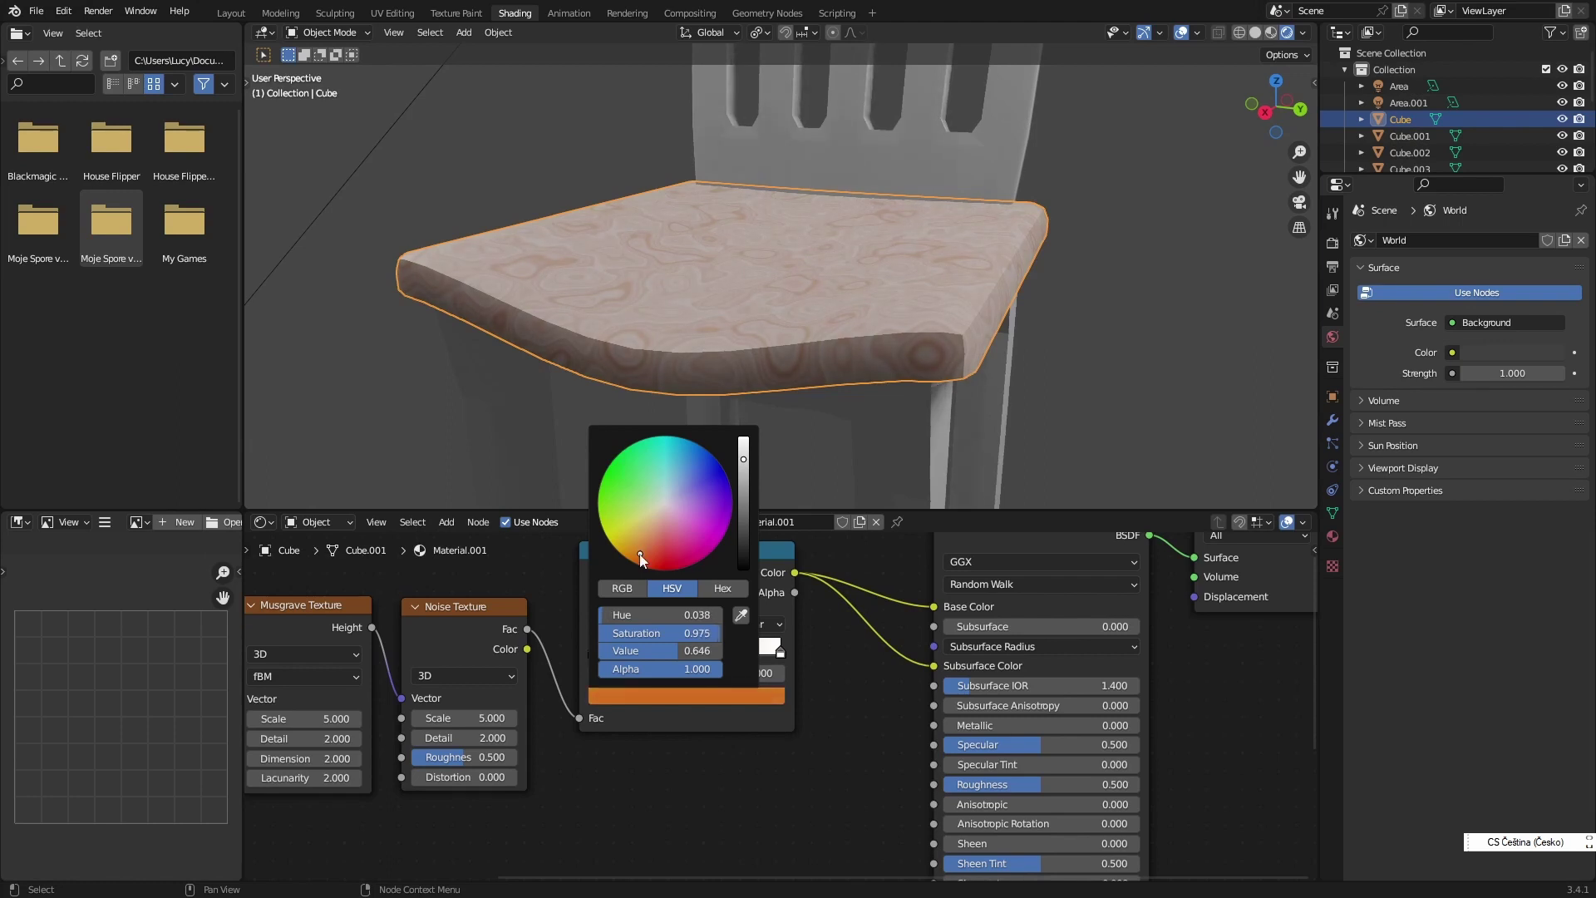
pyautogui.click(743, 483)
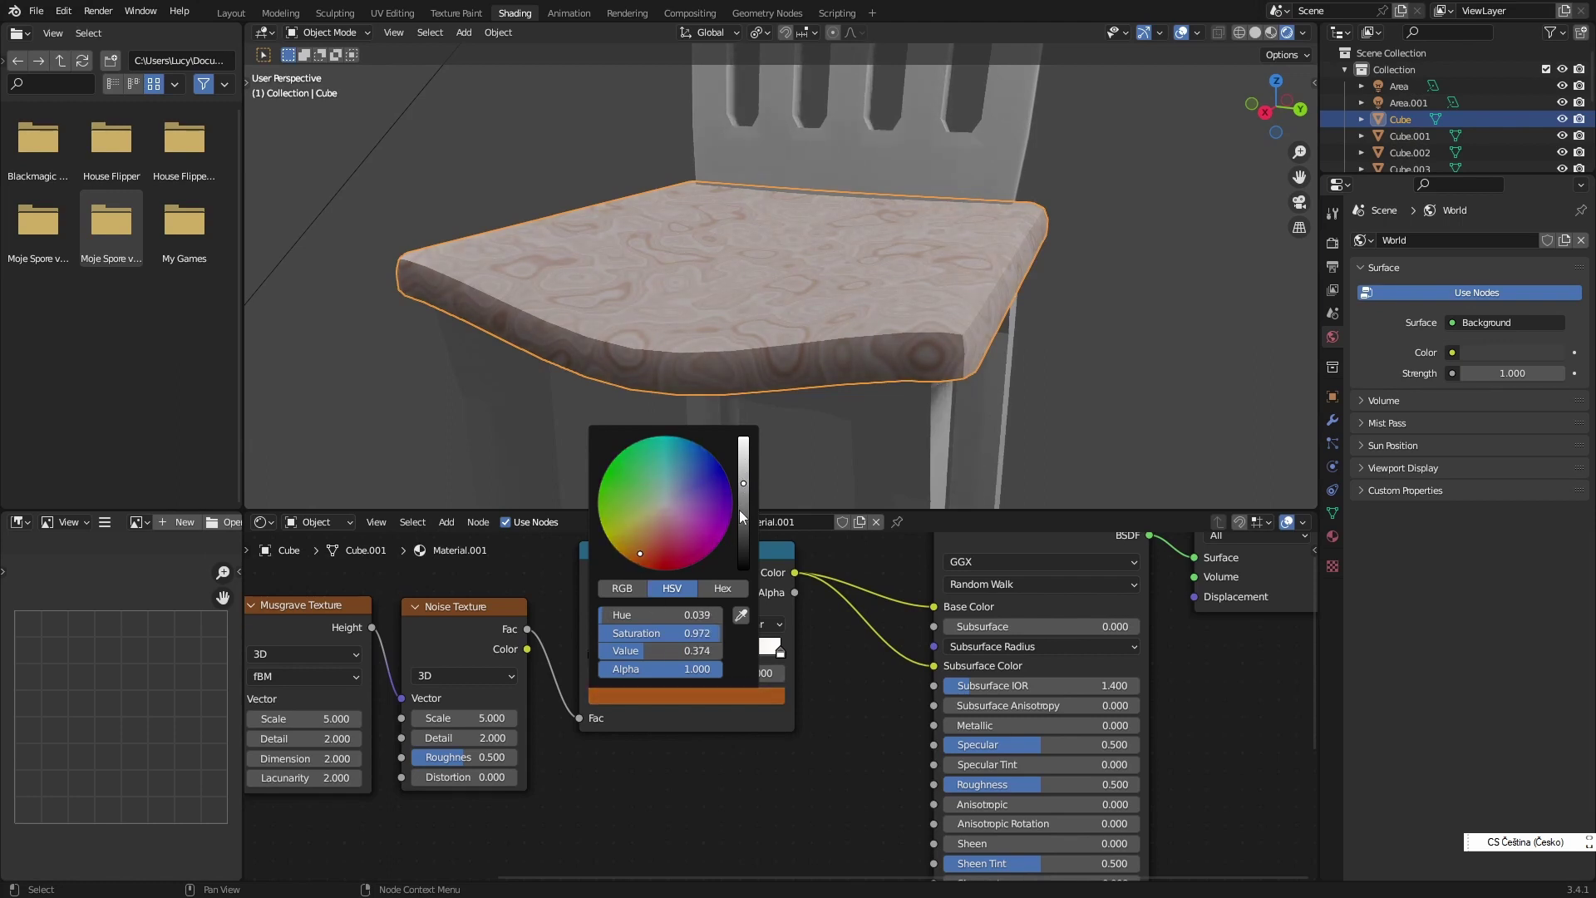
pyautogui.hotkey('ctrl', 'z')
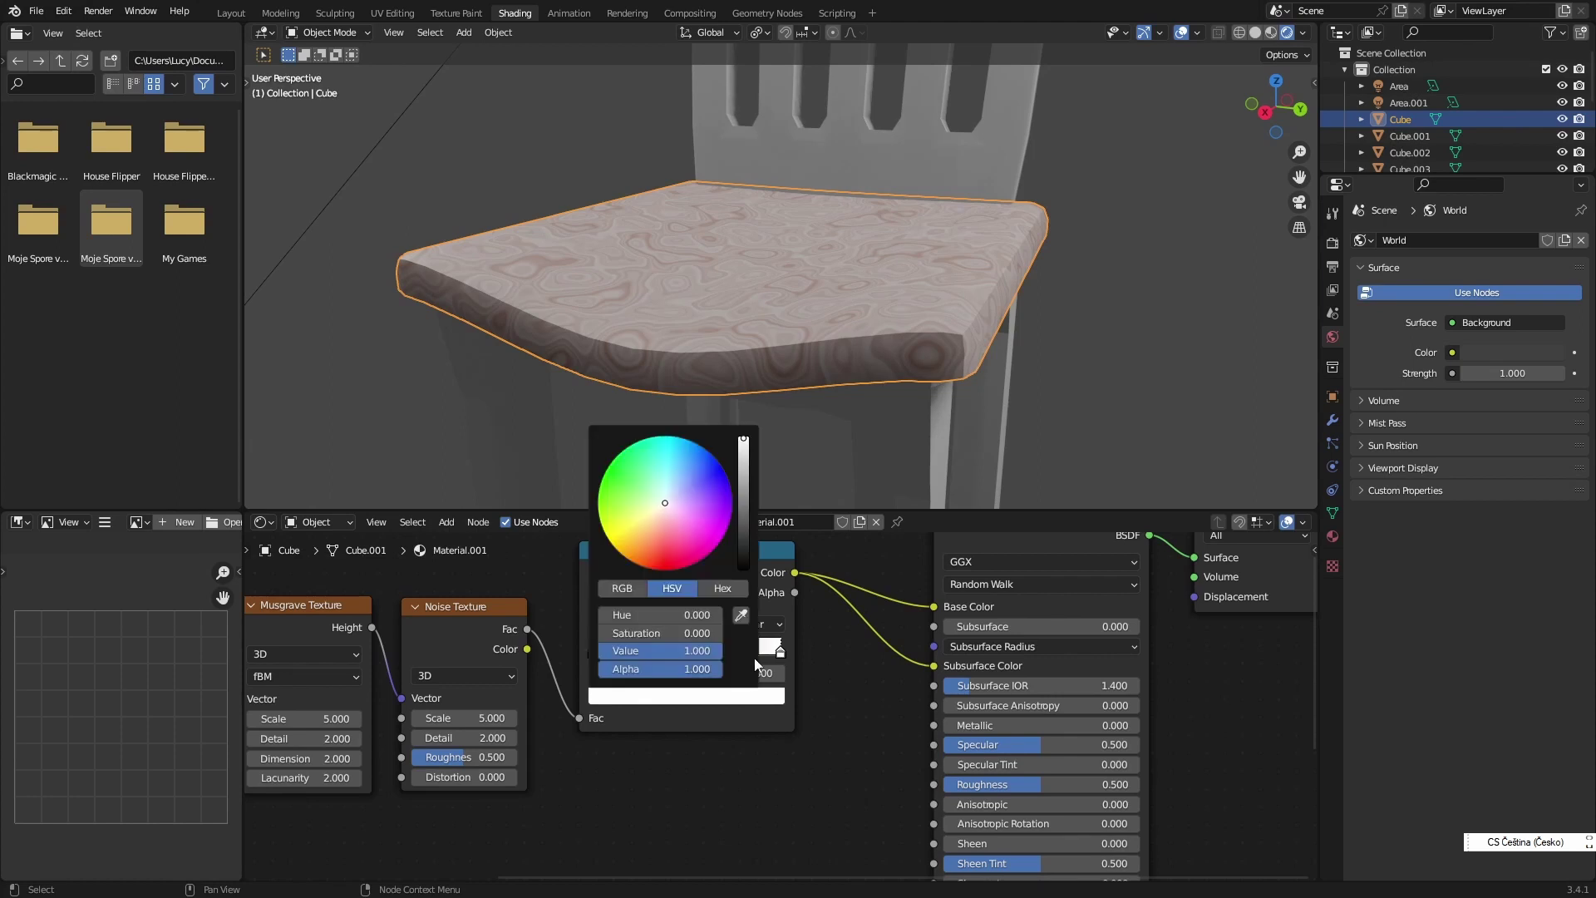
pyautogui.click(769, 646)
pyautogui.moveTo(743, 524); pyautogui.dragTo(743, 570)
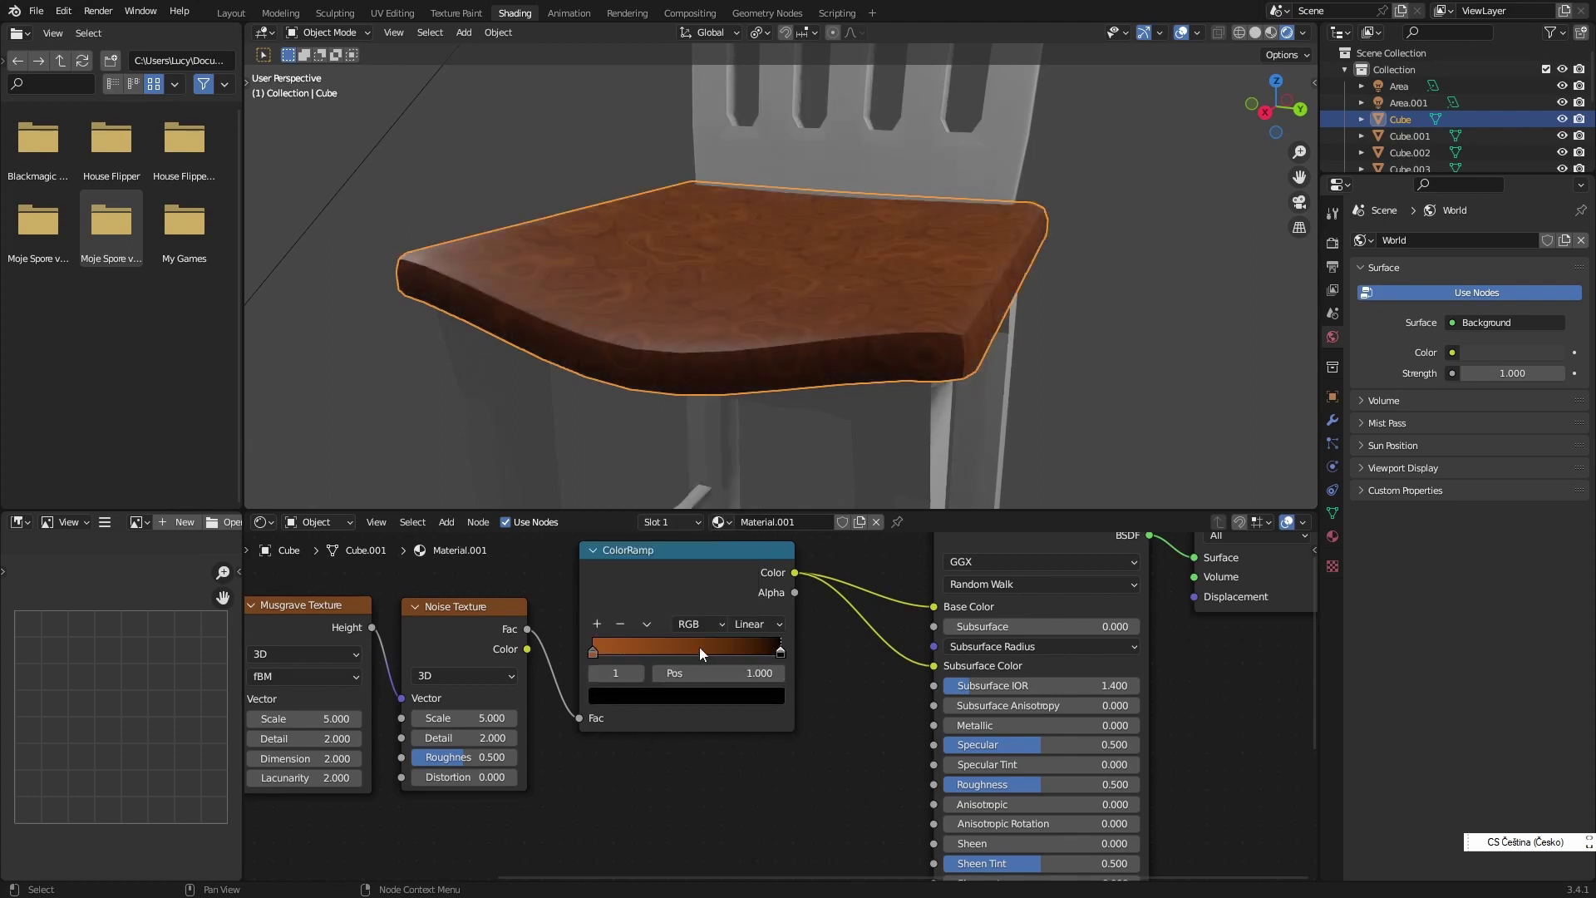
# - Add a lighter brown middle stop at 0.498 and view the seat from above
pyautogui.click(596, 624)
pyautogui.moveTo(681, 656); pyautogui.dragTo(673, 655)
pyautogui.moveTo(657, 554); pyautogui.dragTo(640, 542)
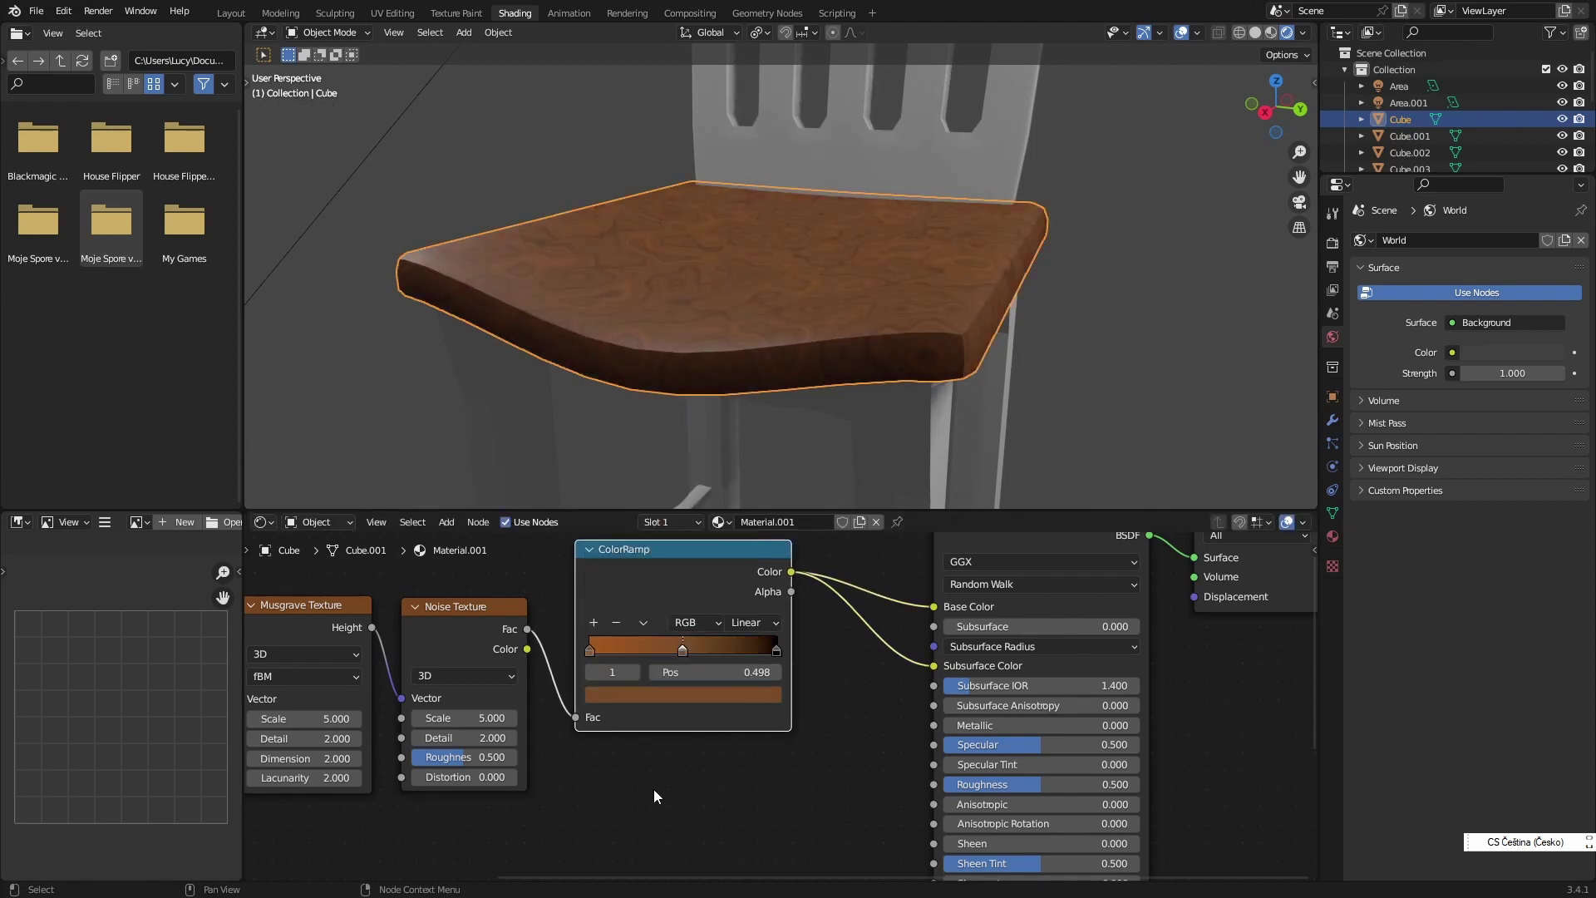
pyautogui.click(720, 780)
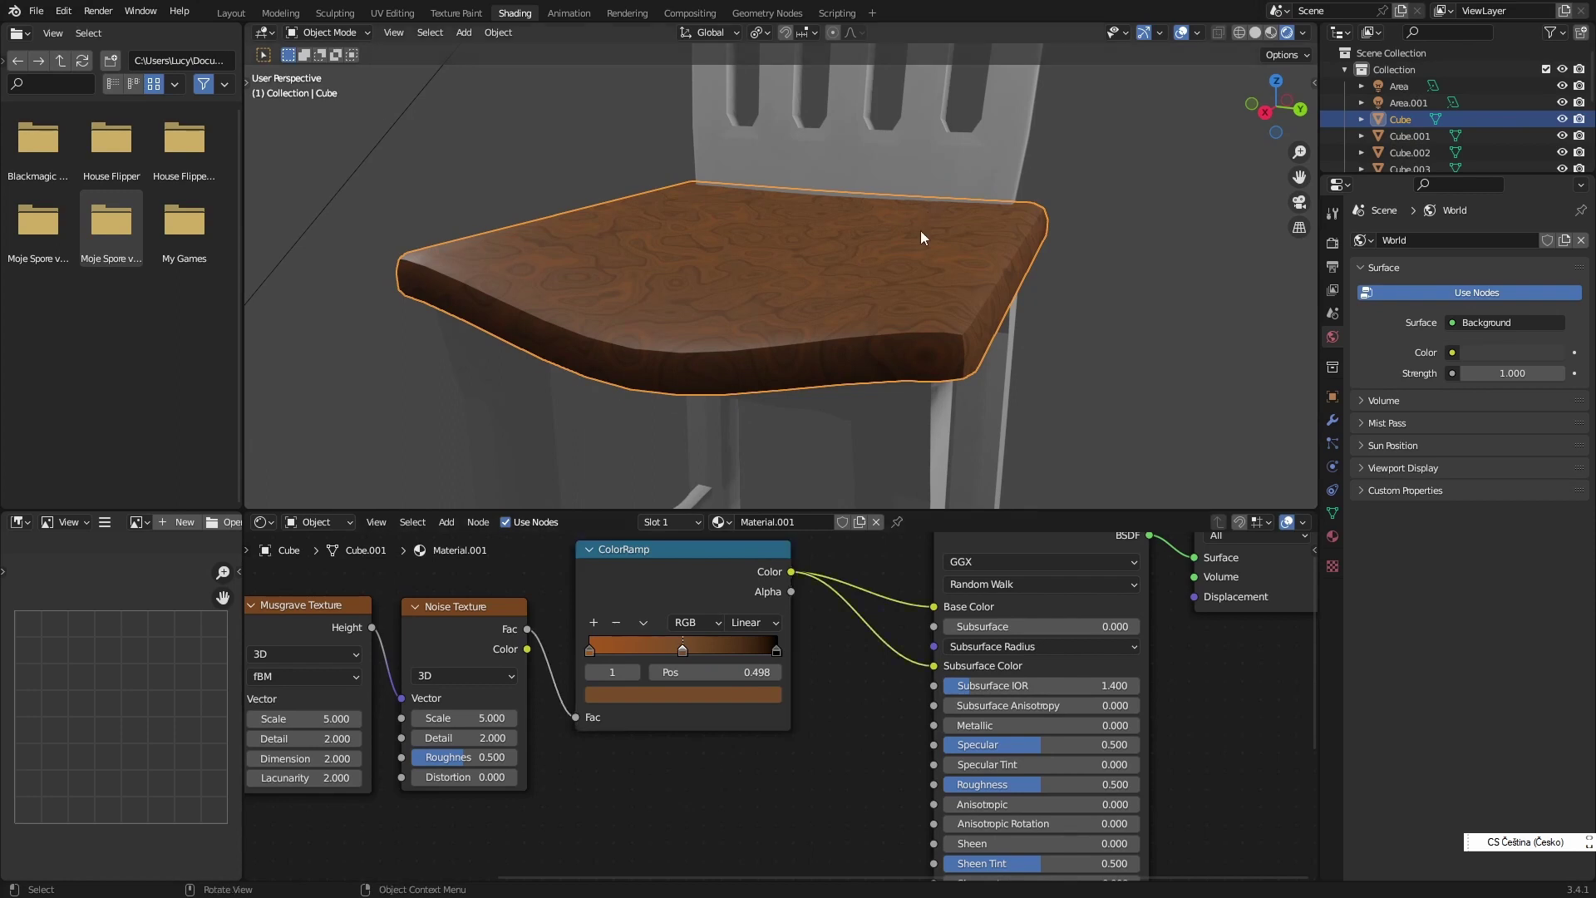
pyautogui.moveTo(920, 231)
pyautogui.mouseDown(button='middle')
pyautogui.moveTo(916, 286)
pyautogui.moveTo(941, 281)
pyautogui.moveTo(976, 334)
pyautogui.moveTo(961, 336)
pyautogui.moveTo(941, 274)
pyautogui.mouseUp(button='middle')
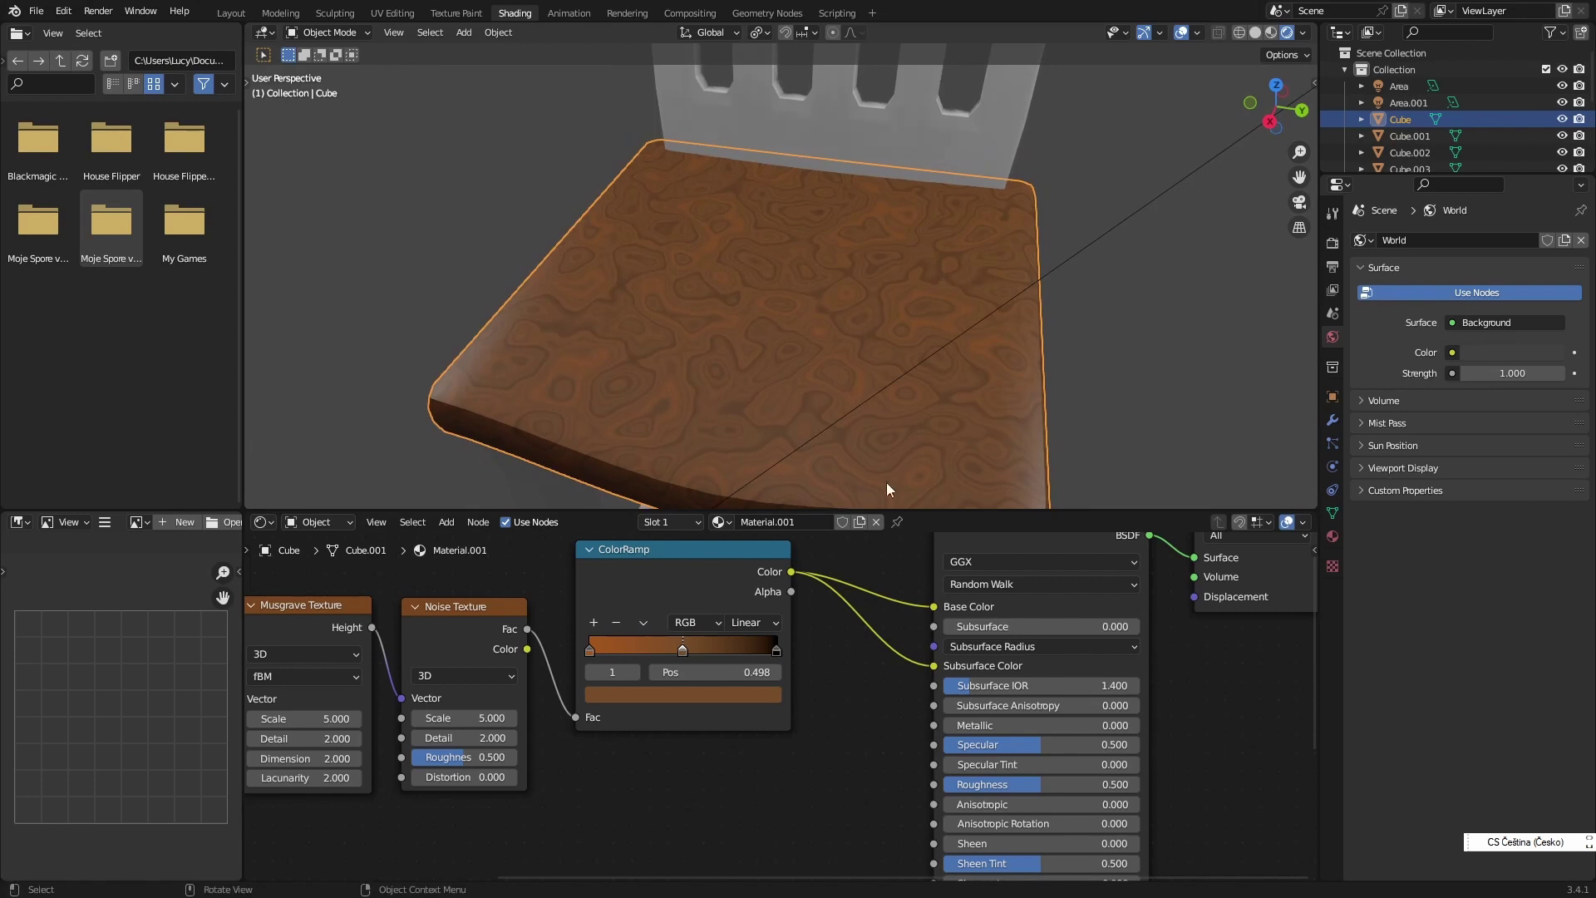
# - Duplicate the ColorRamp node and place the copy below the original
pyautogui.scroll(-2, 768, 718)
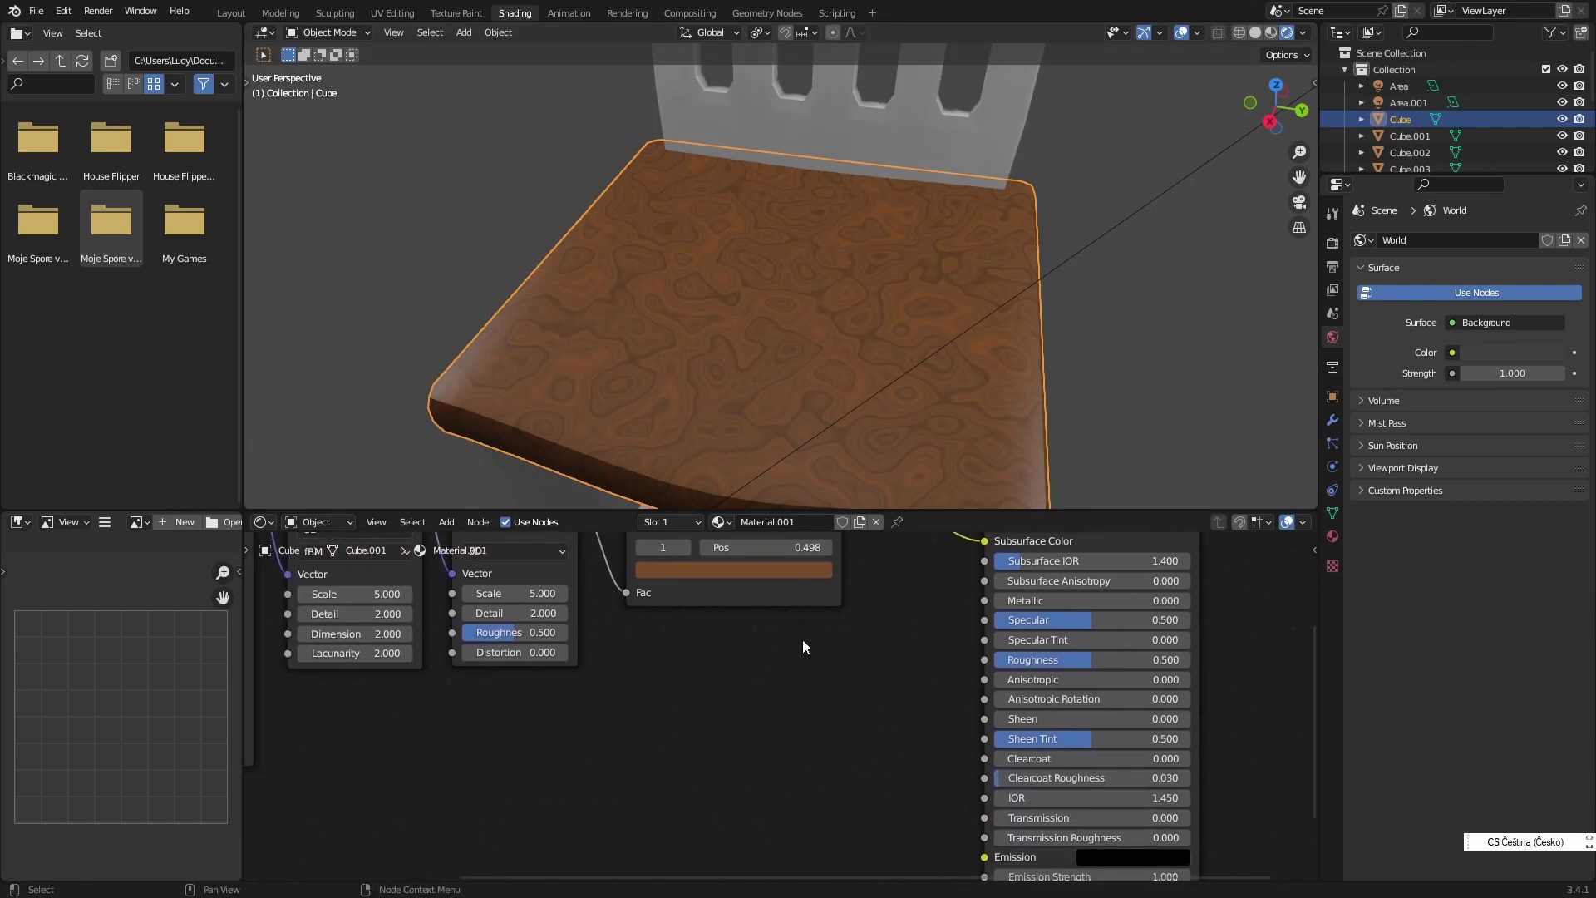
pyautogui.scroll(-2, 788, 625)
pyautogui.scroll(-1, 749, 606)
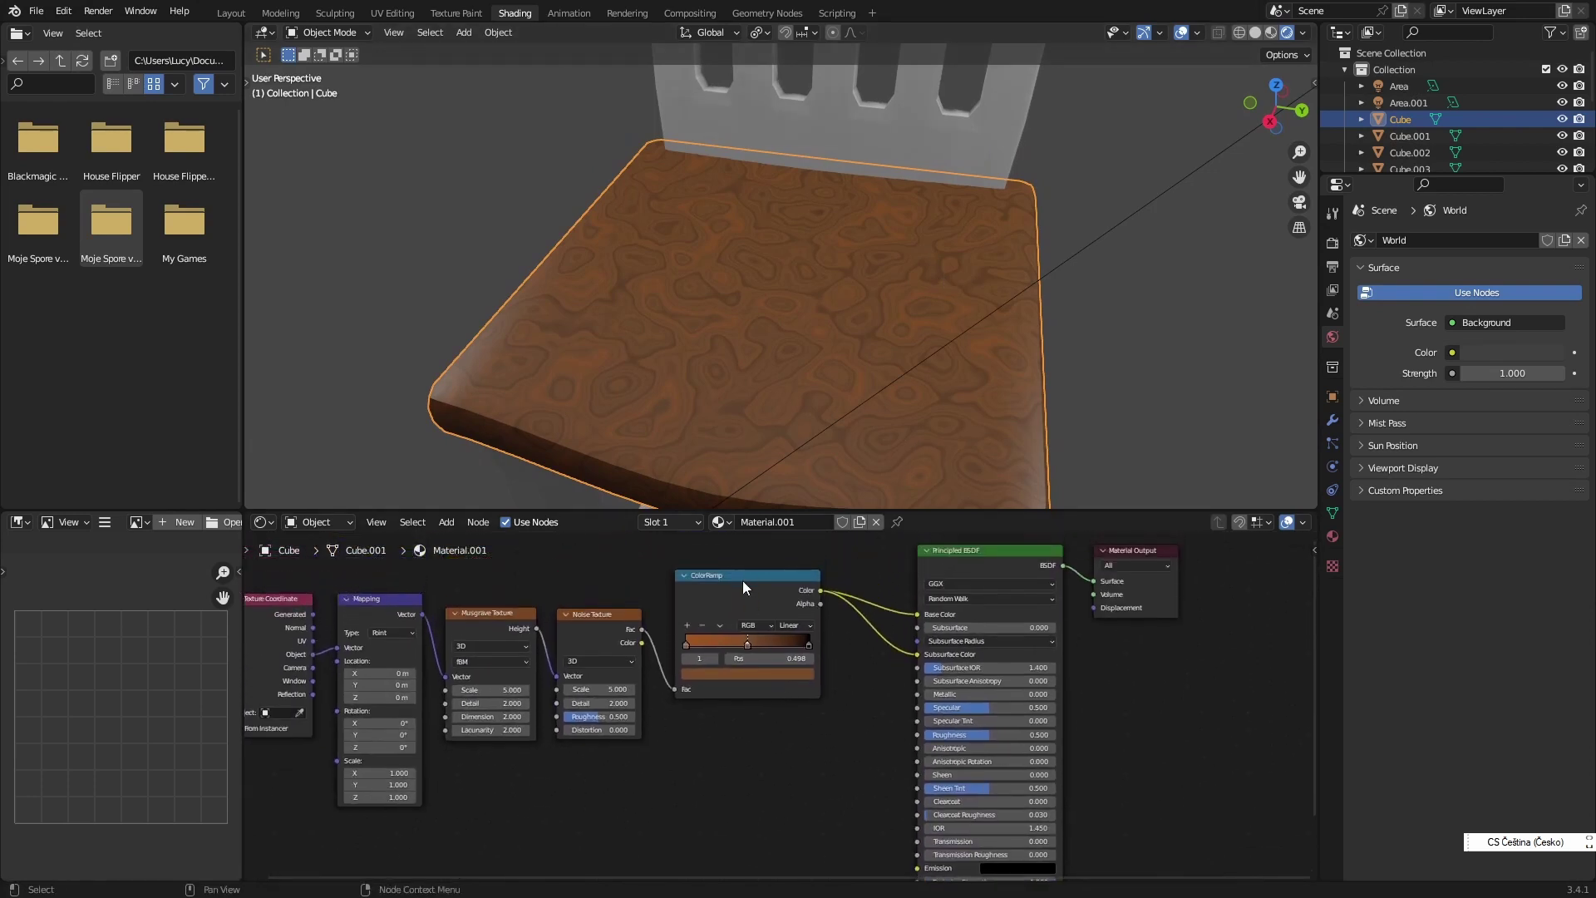
pyautogui.hotkey('shift', 'd')
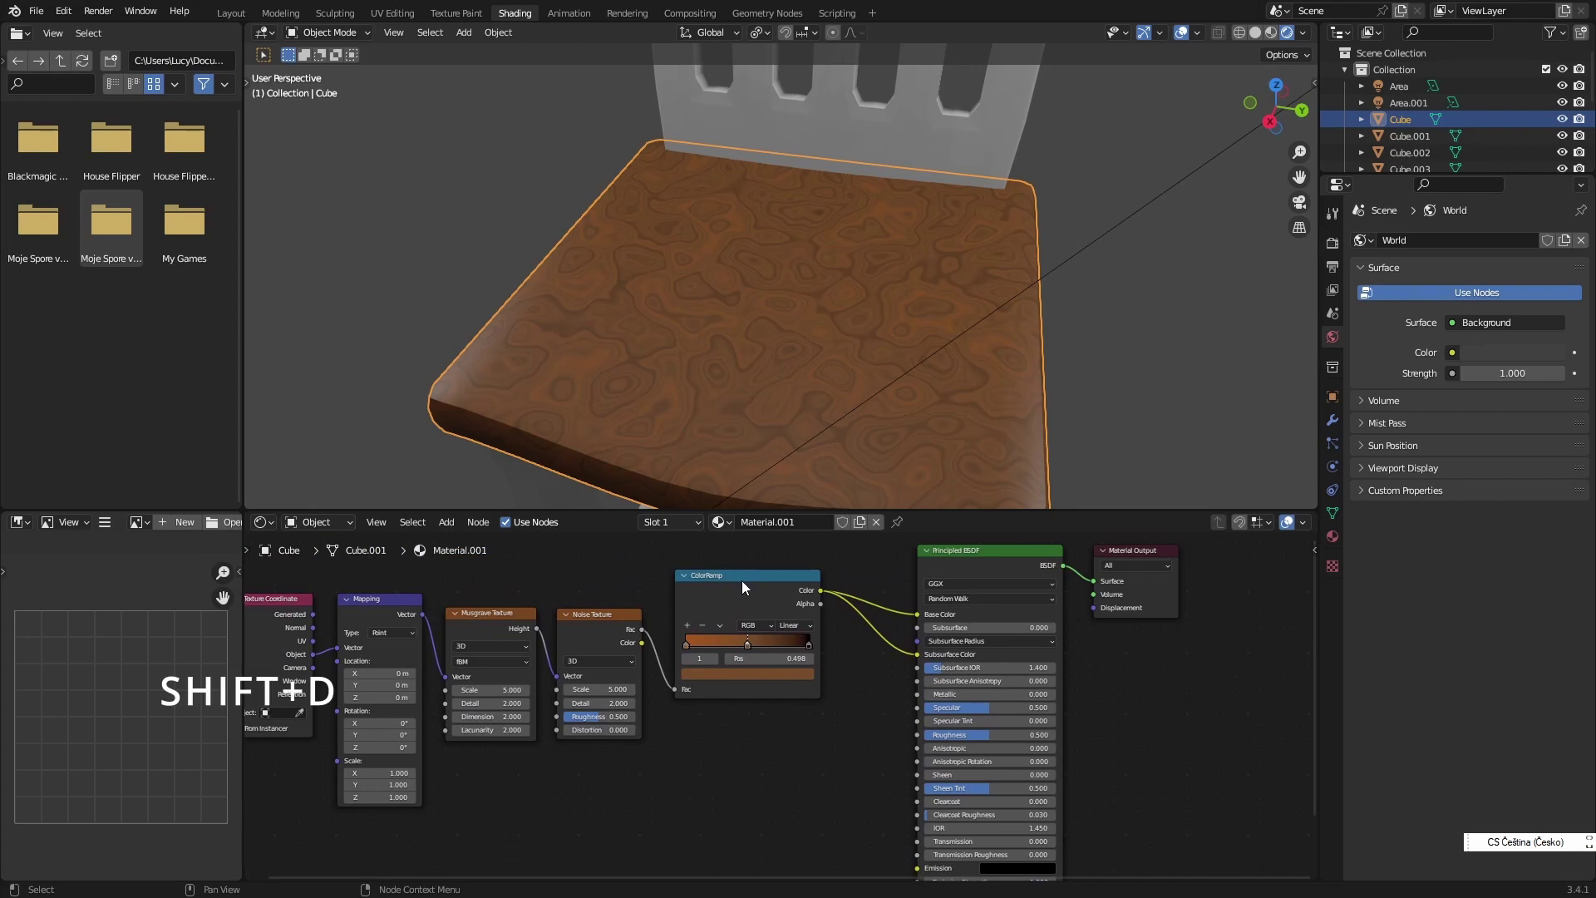
pyautogui.click(740, 576)
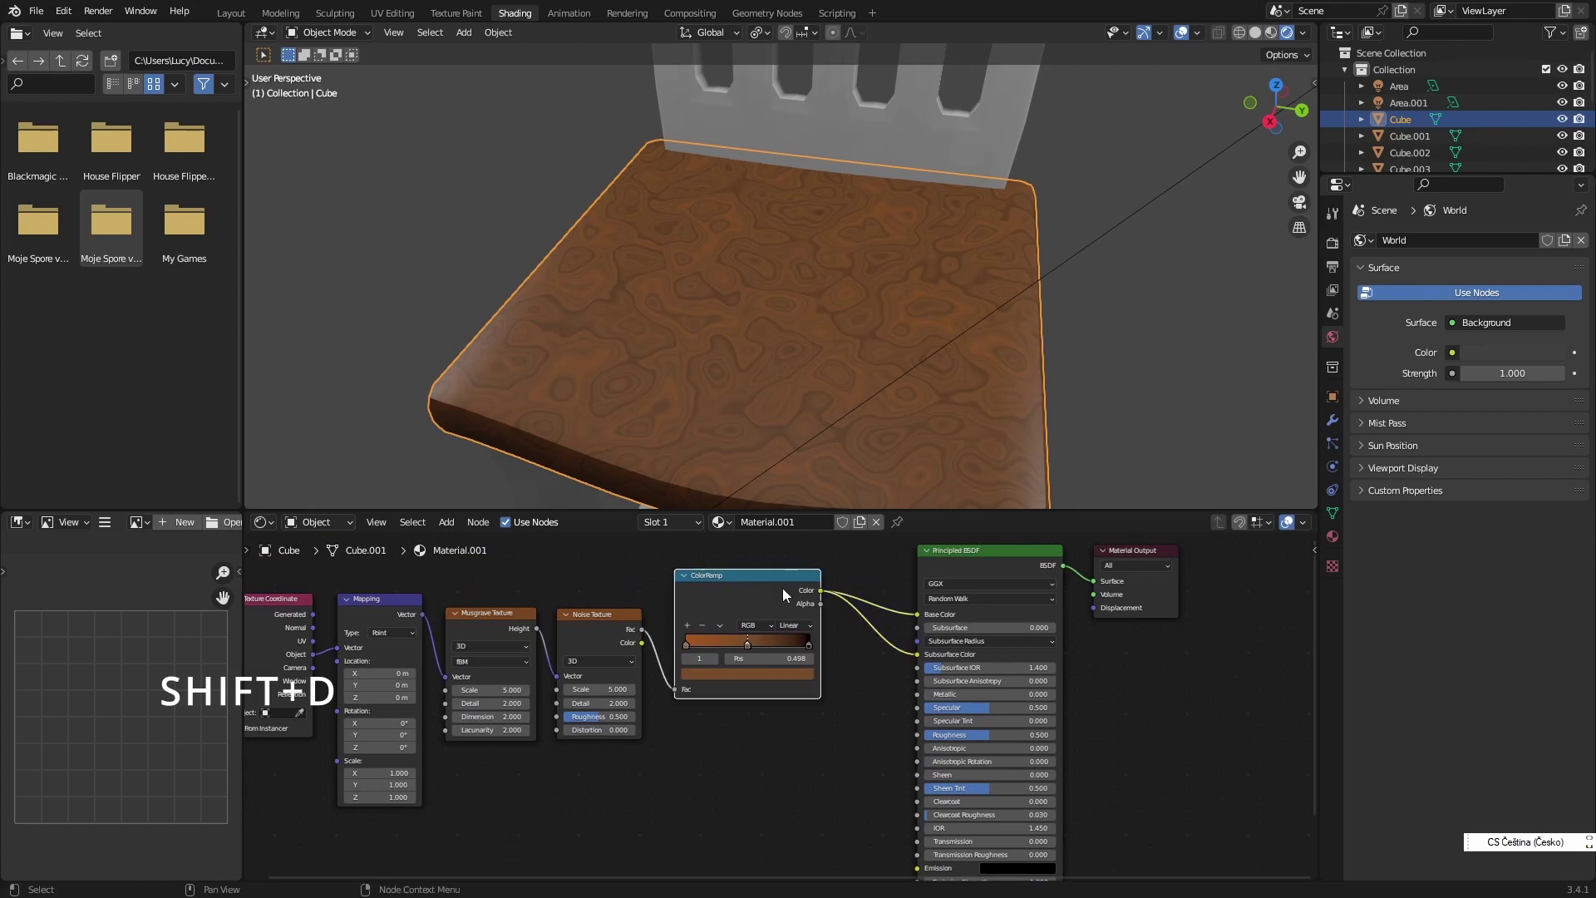
pyautogui.hotkey('shift', 'd')
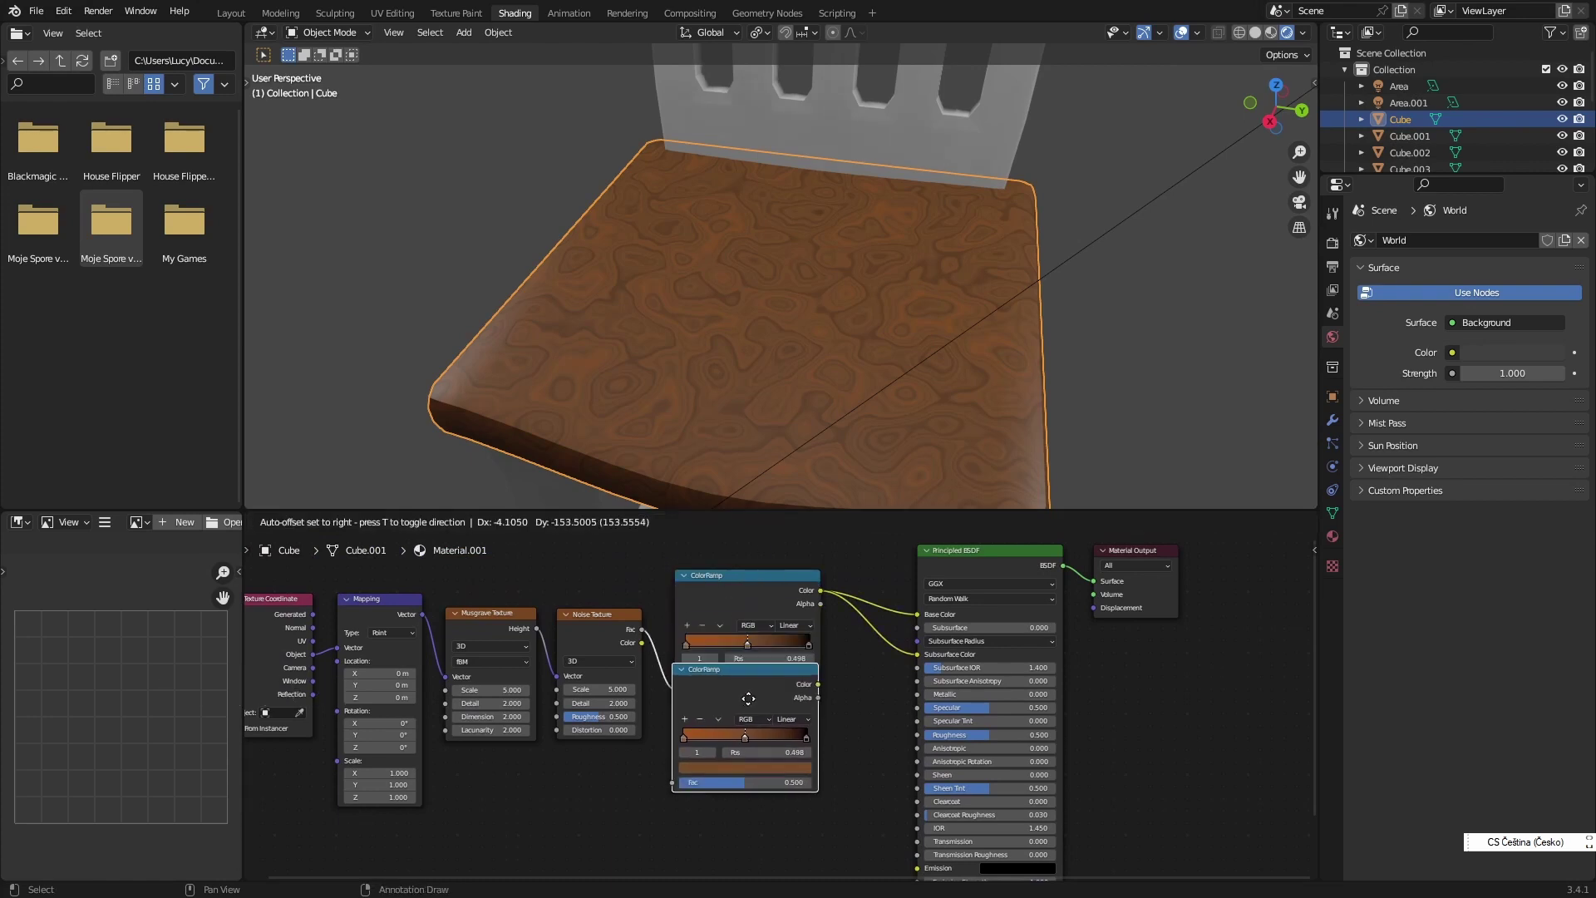
pyautogui.click(751, 729)
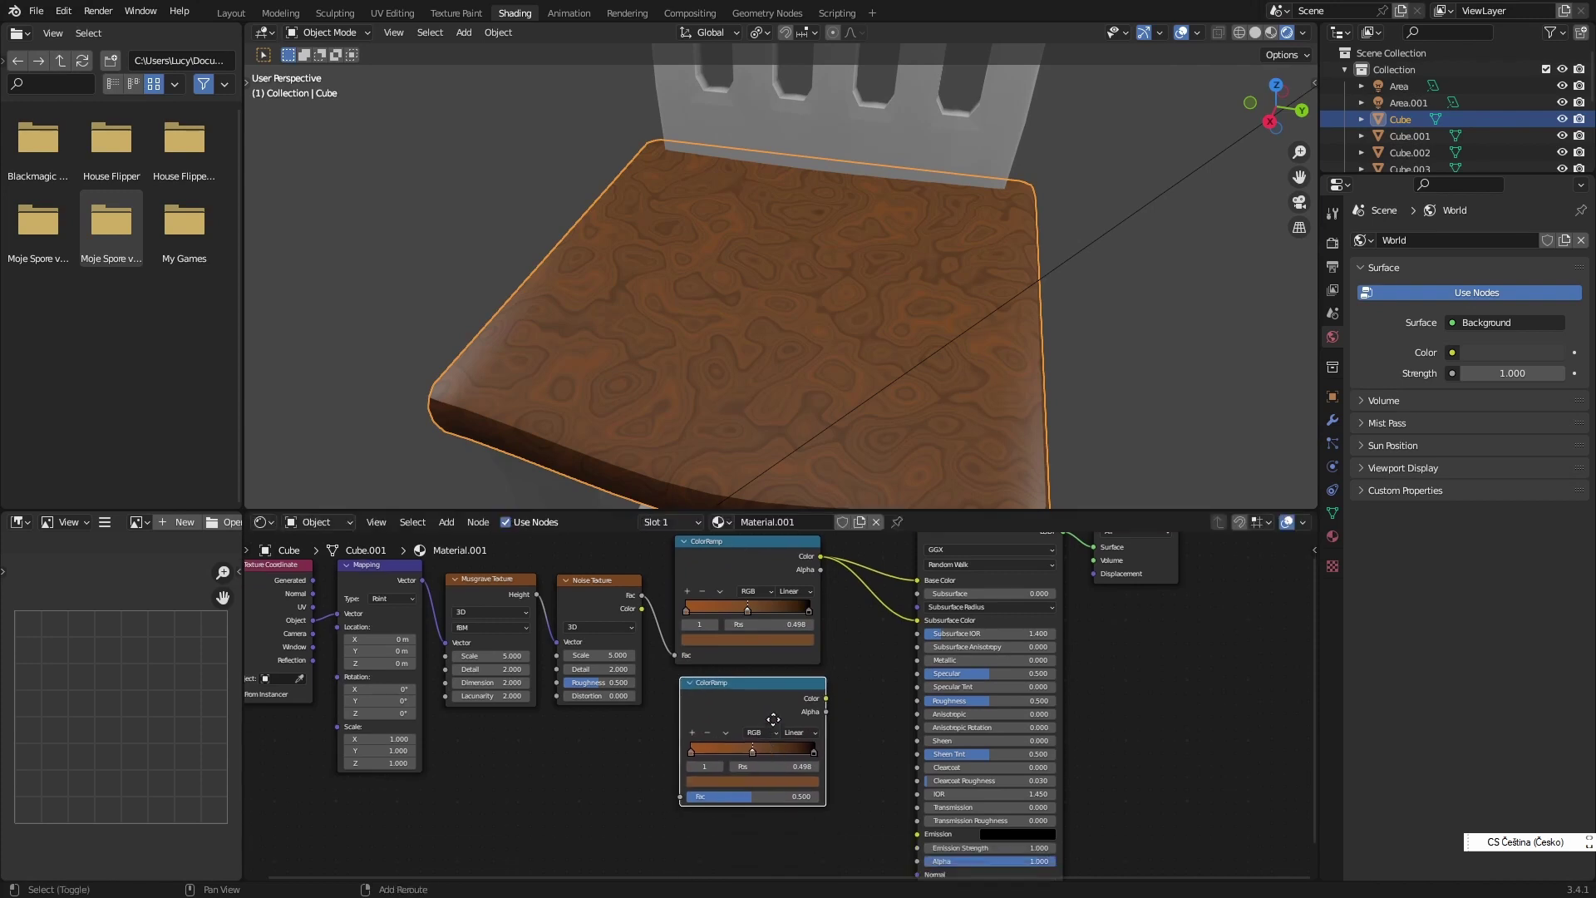
# - Remove the copy's middle stop and set its first stop to full white
pyautogui.keyDown('shift'); pyautogui.scroll(-5, 732, 650); pyautogui.keyUp('shift')
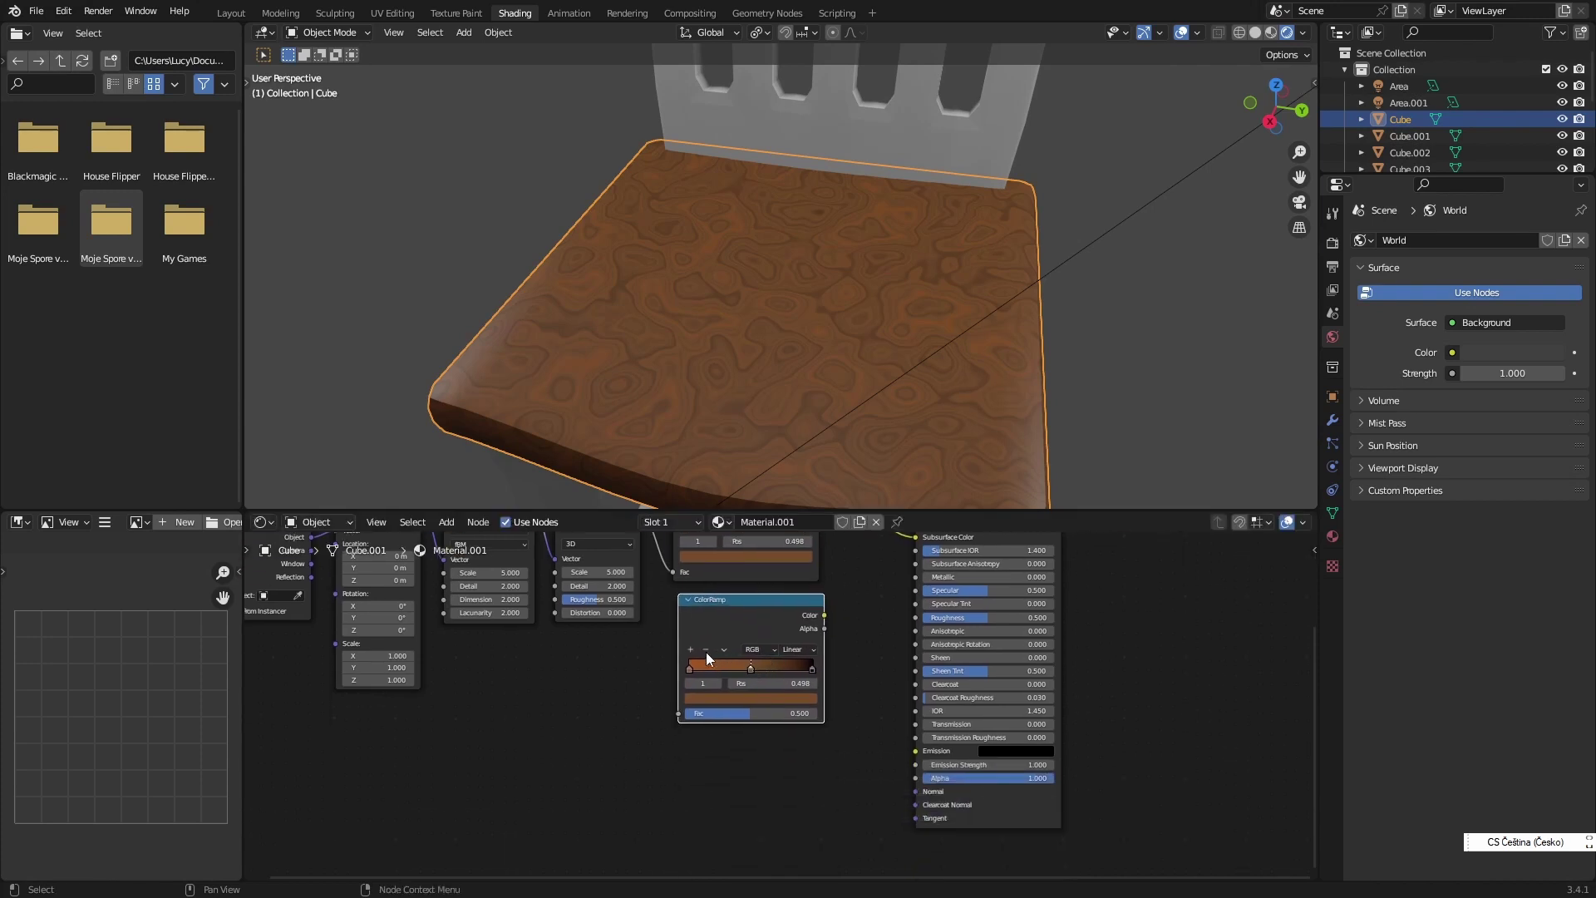
pyautogui.click(705, 650)
pyautogui.scroll(3, 745, 702)
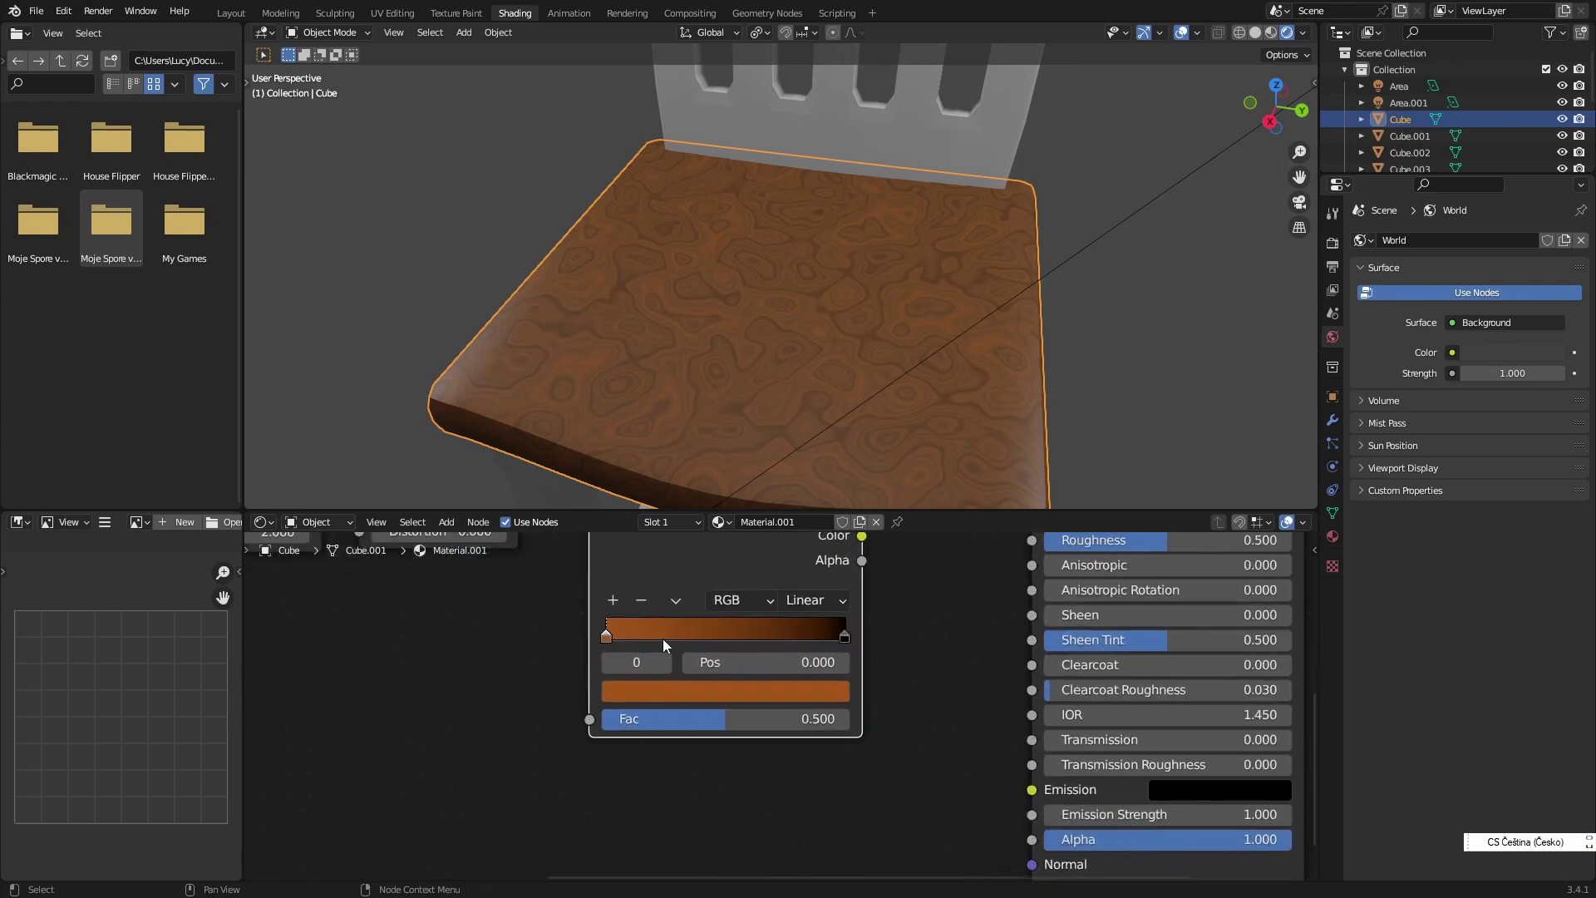
pyautogui.click(649, 692)
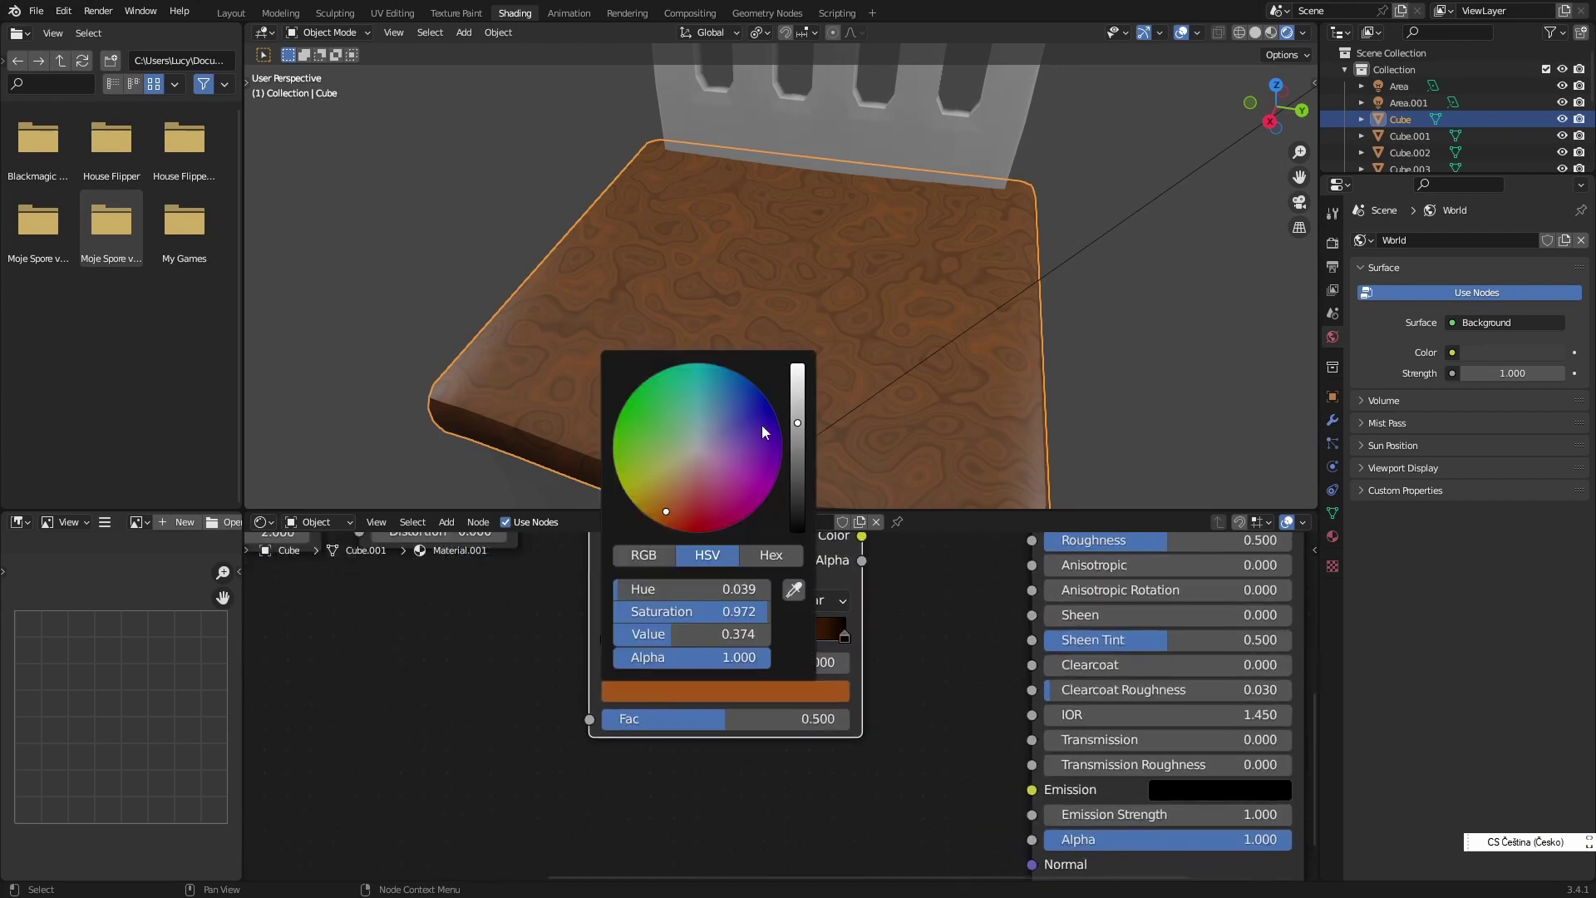
pyautogui.click(707, 462)
pyautogui.moveTo(798, 428); pyautogui.dragTo(791, 374)
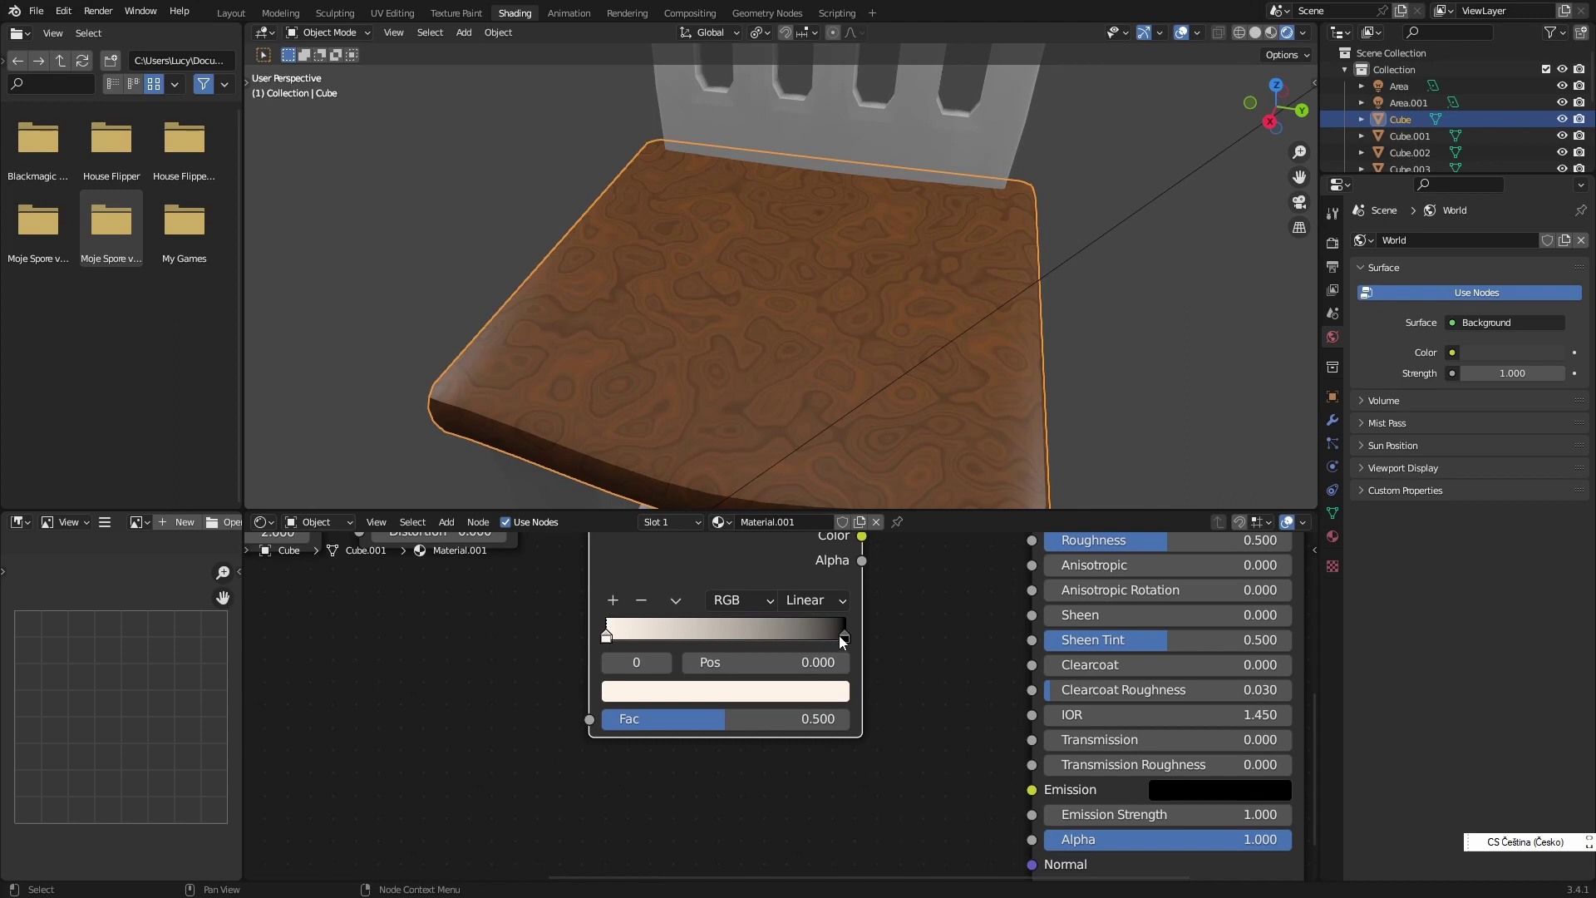
pyautogui.scroll(-2, 658, 790)
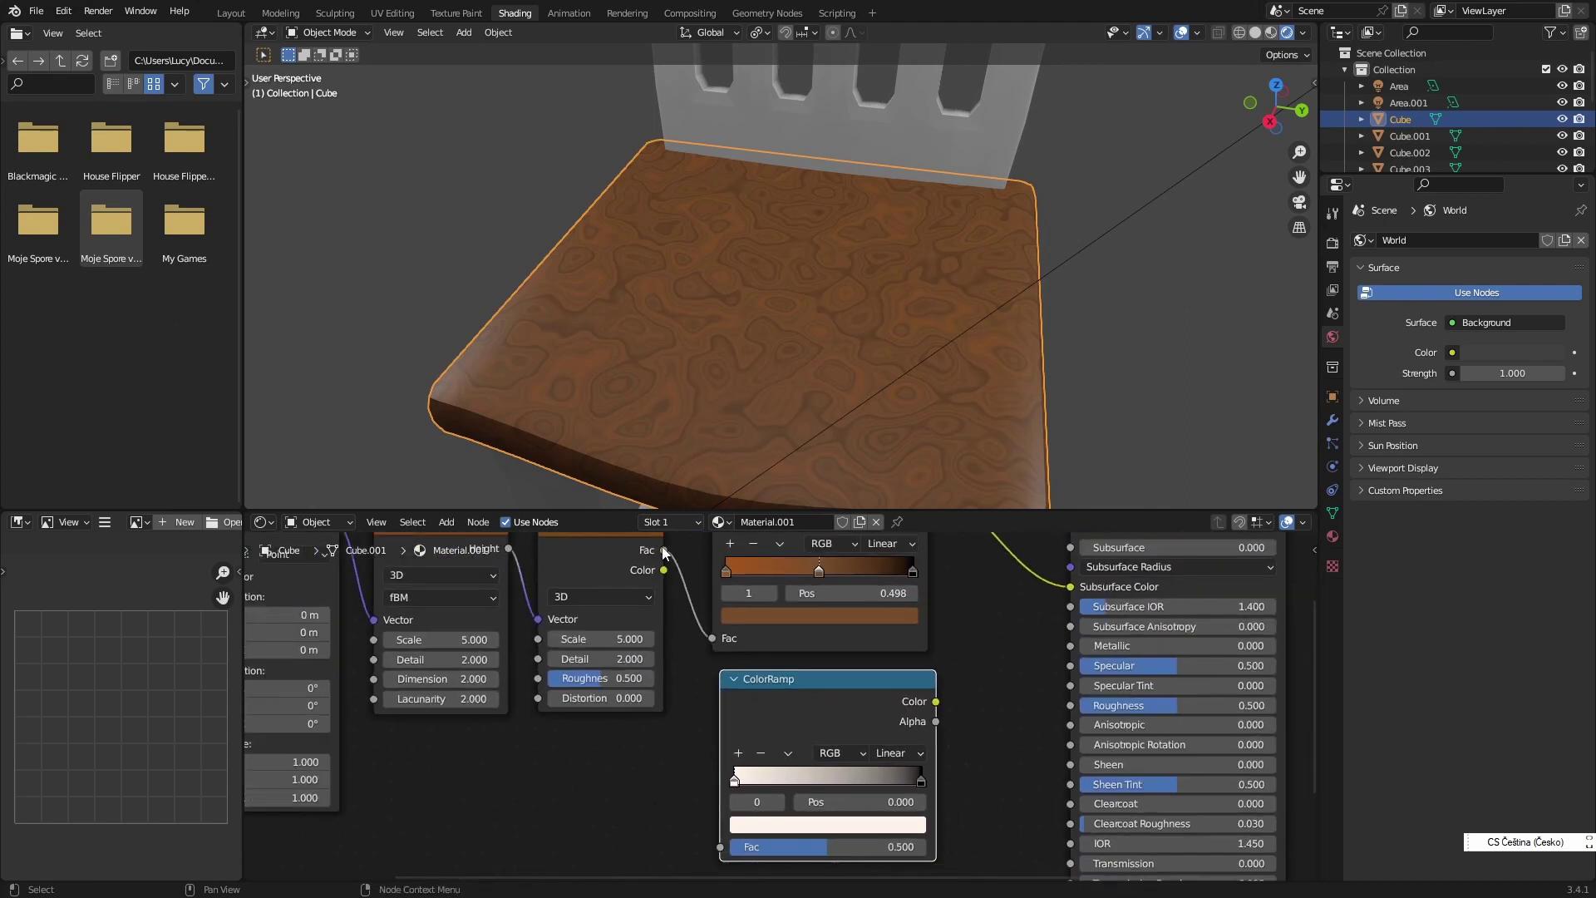
# - Link Noise Fac into the second ColorRamp and its colour into the shader's Roughness
pyautogui.moveTo(664, 550); pyautogui.dragTo(719, 846)
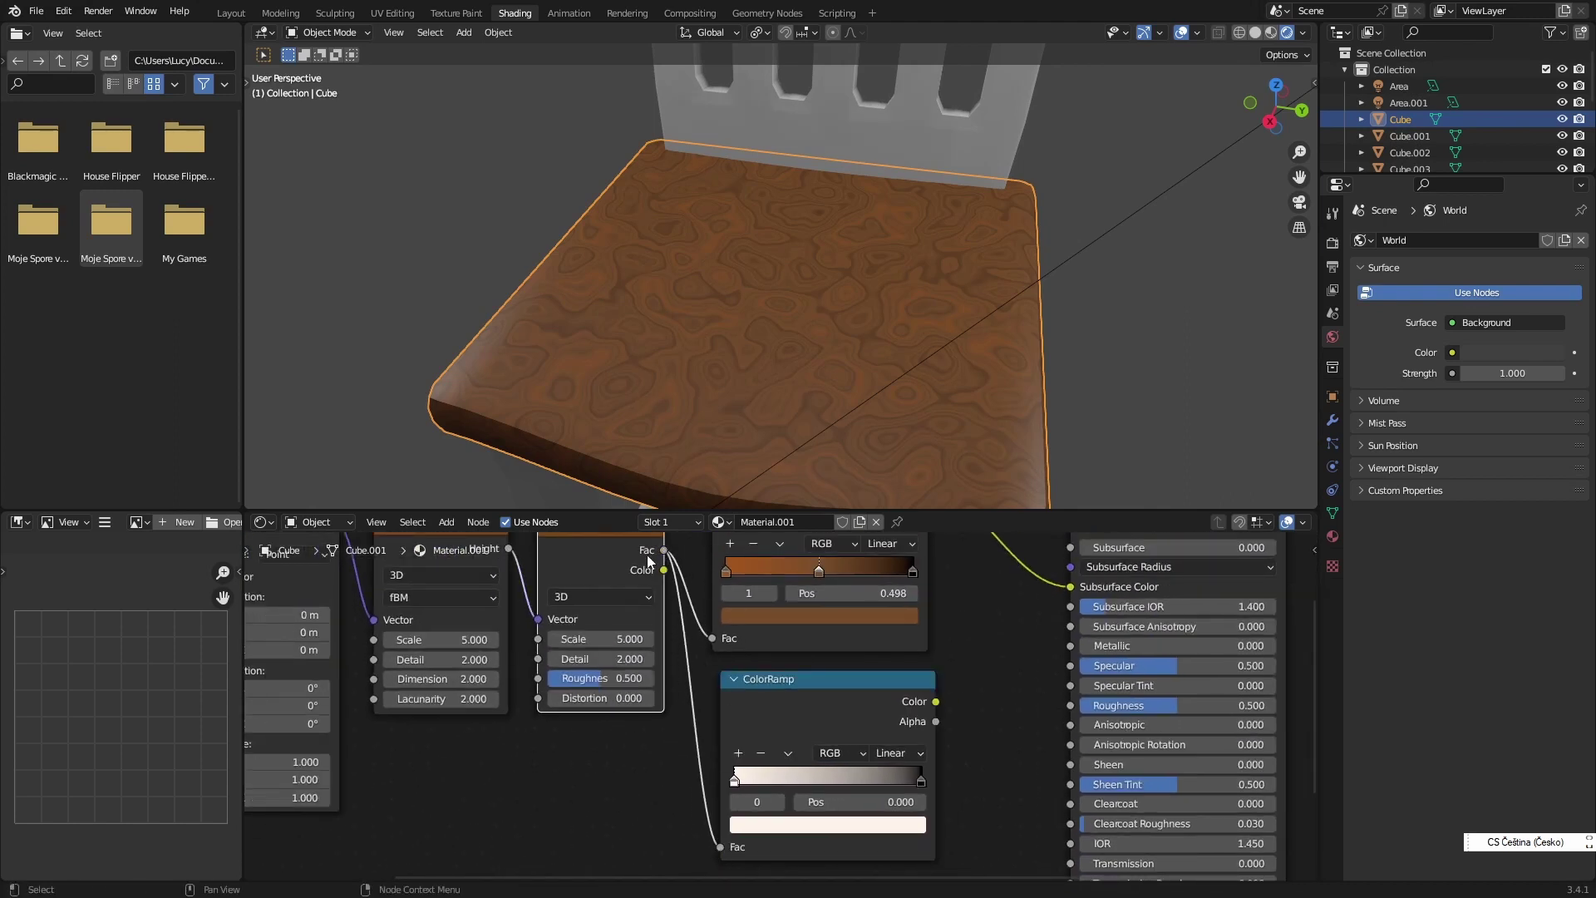
pyautogui.keyDown('ctrl'); pyautogui.hscroll(5, 720, 835); pyautogui.keyUp('ctrl')
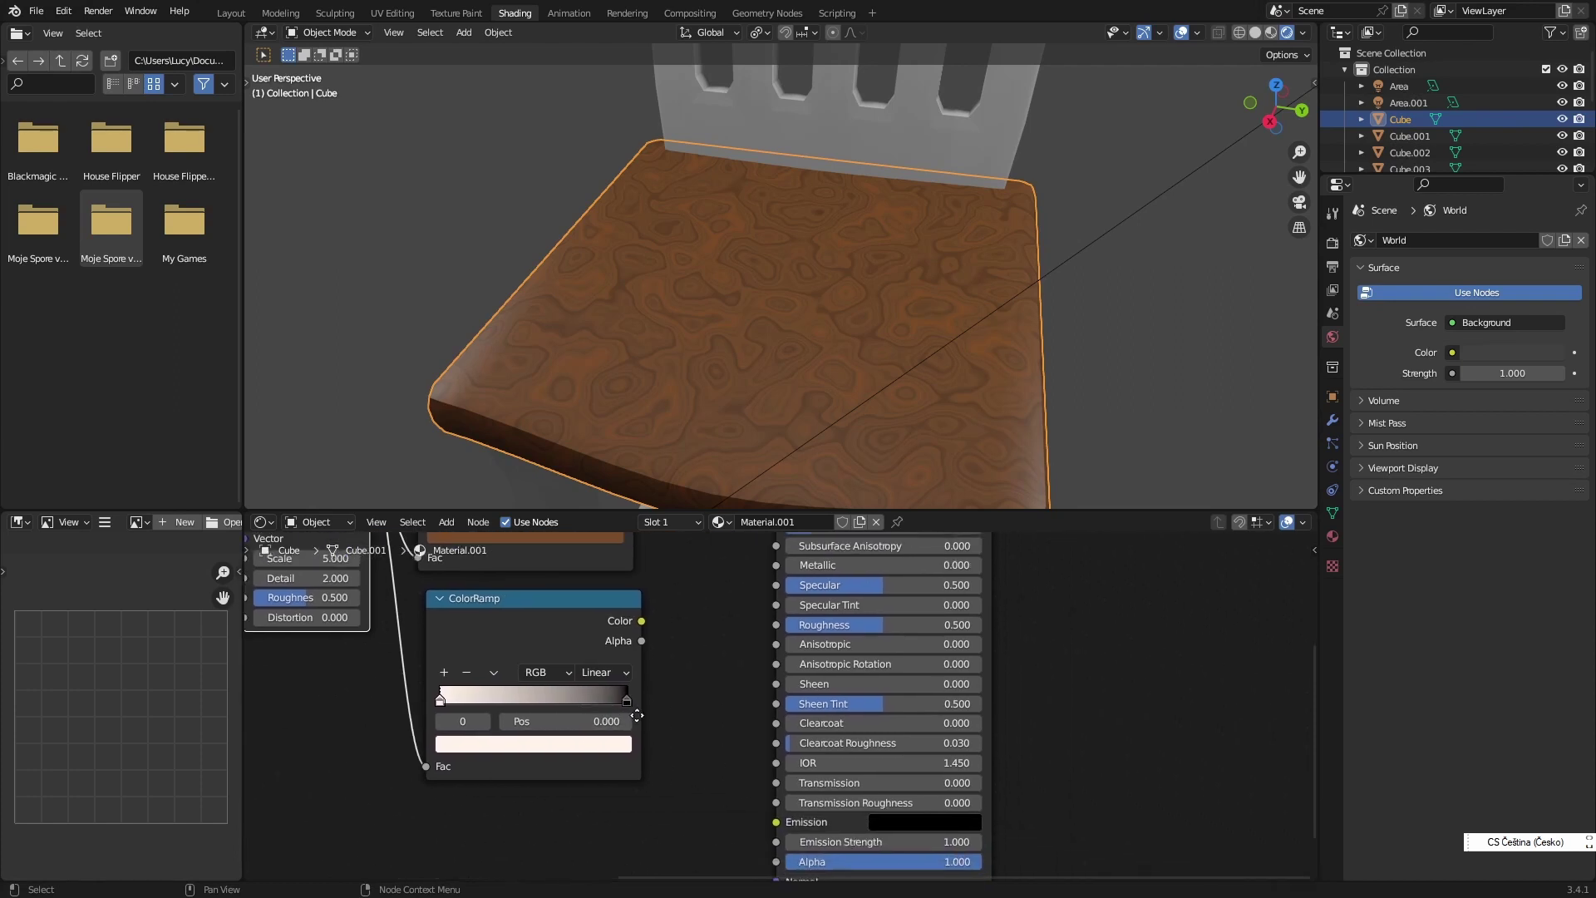
pyautogui.keyDown('shift'); pyautogui.scroll(2, 701, 692); pyautogui.keyUp('shift')
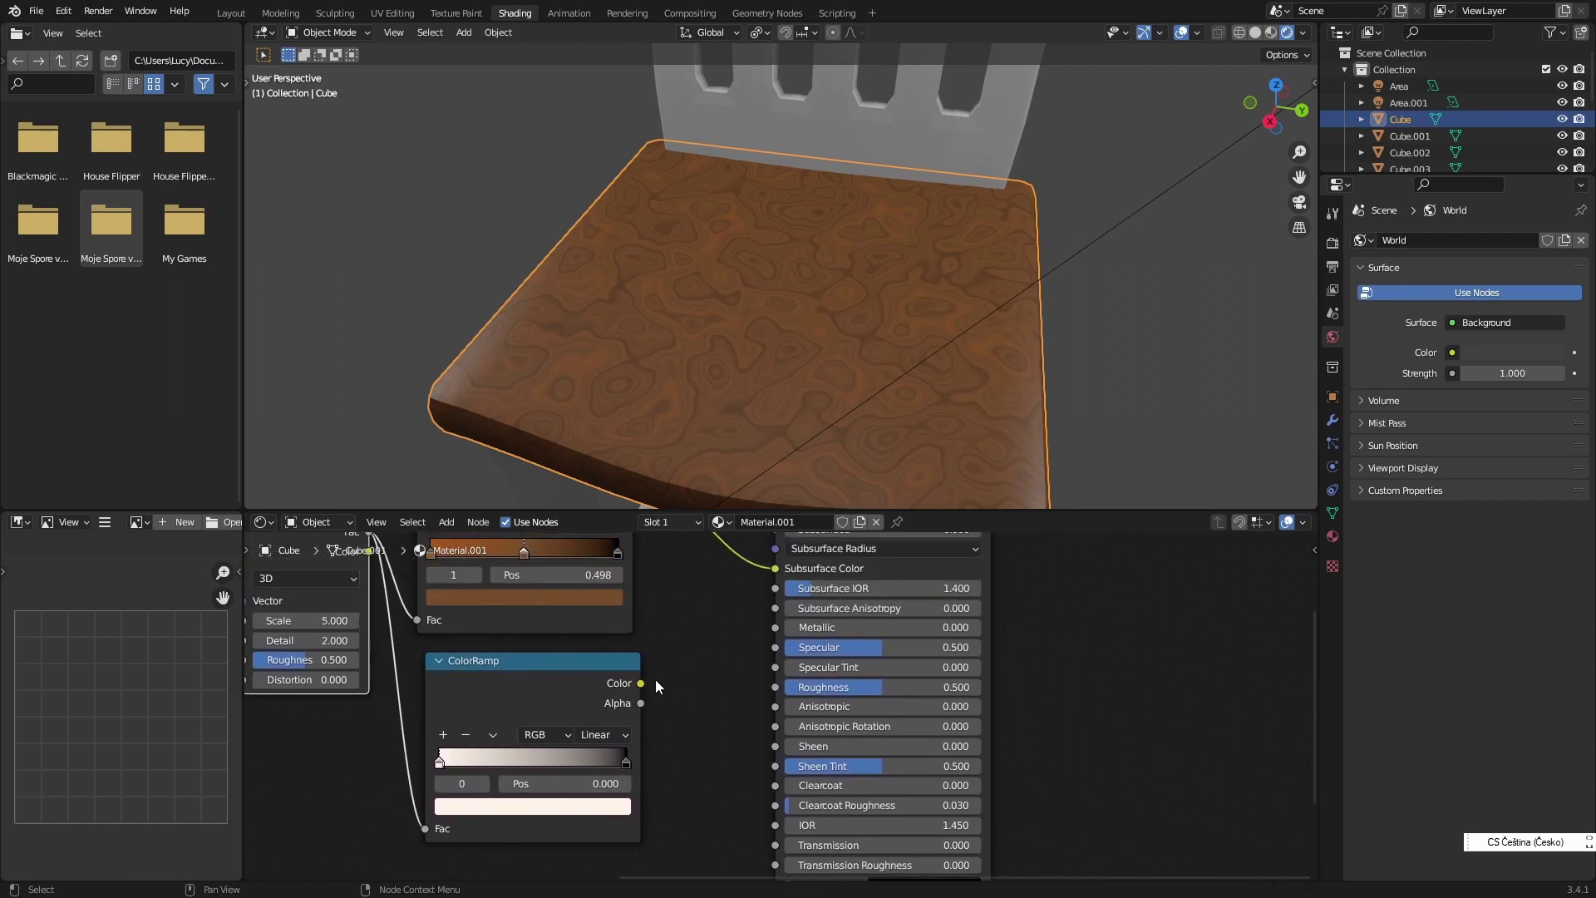
pyautogui.moveTo(652, 683); pyautogui.dragTo(663, 688, button='middle')
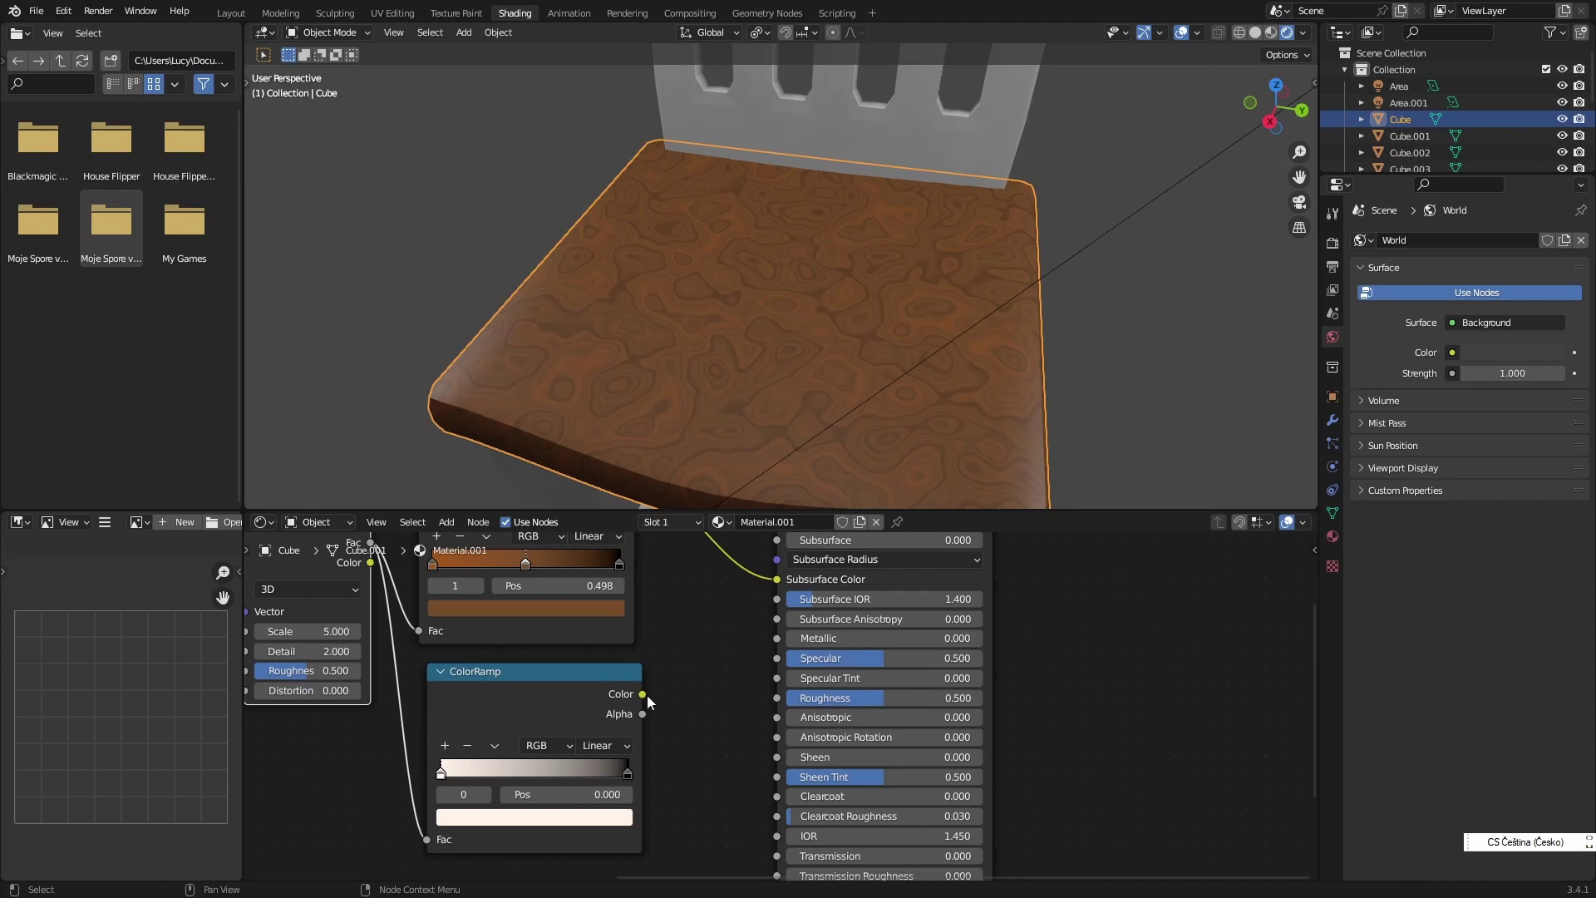
pyautogui.moveTo(647, 695); pyautogui.dragTo(783, 595)
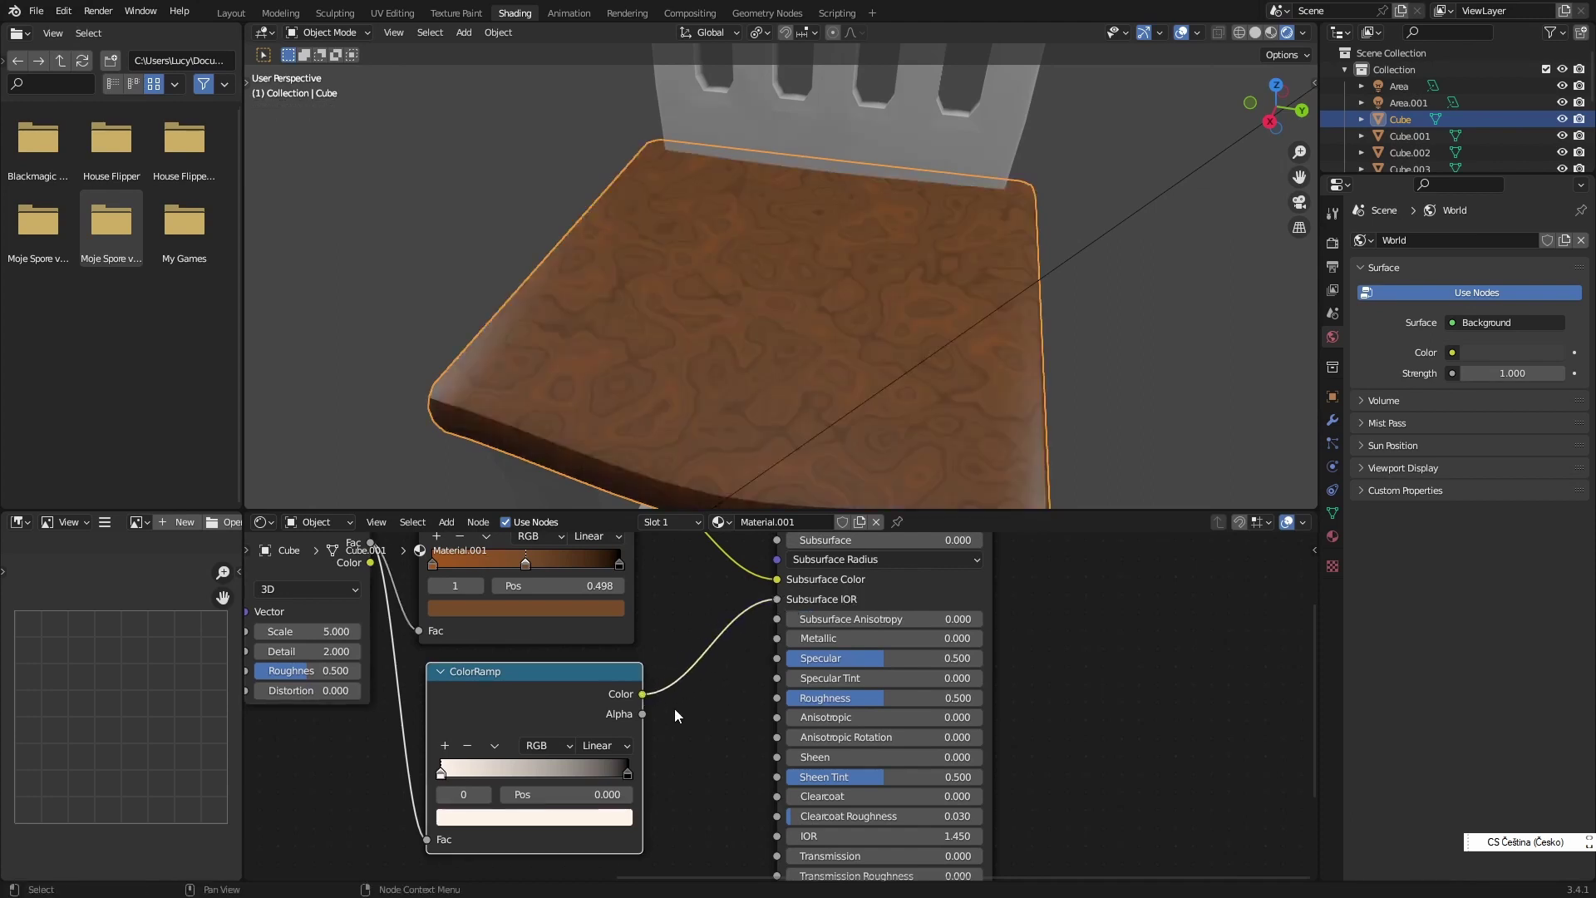
pyautogui.moveTo(644, 695); pyautogui.dragTo(778, 699)
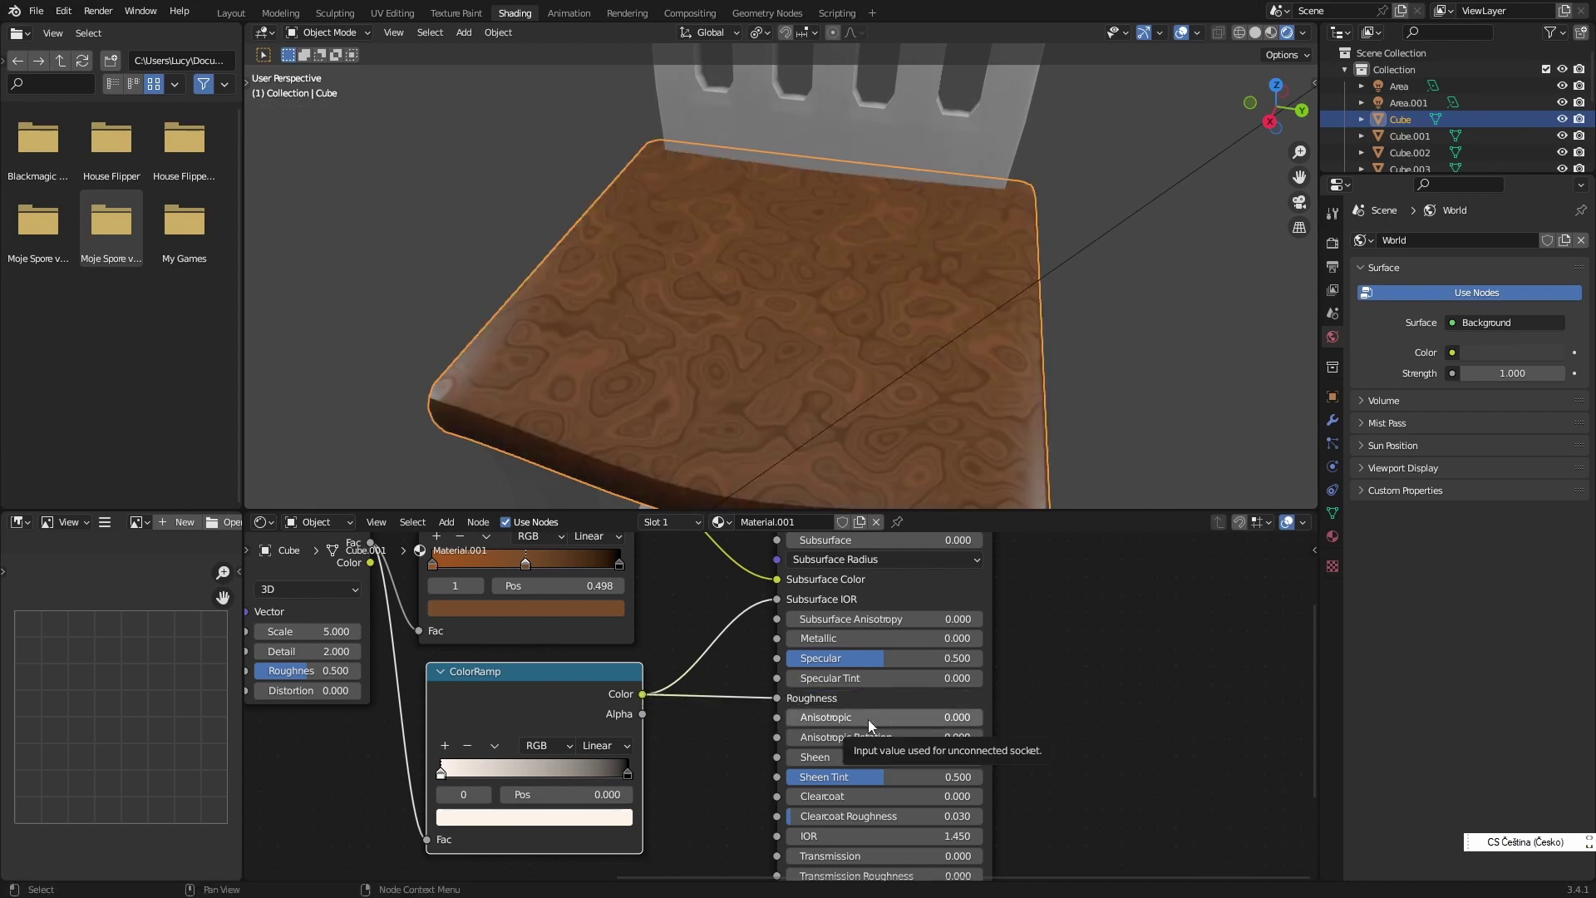
pyautogui.scroll(-5, 676, 791)
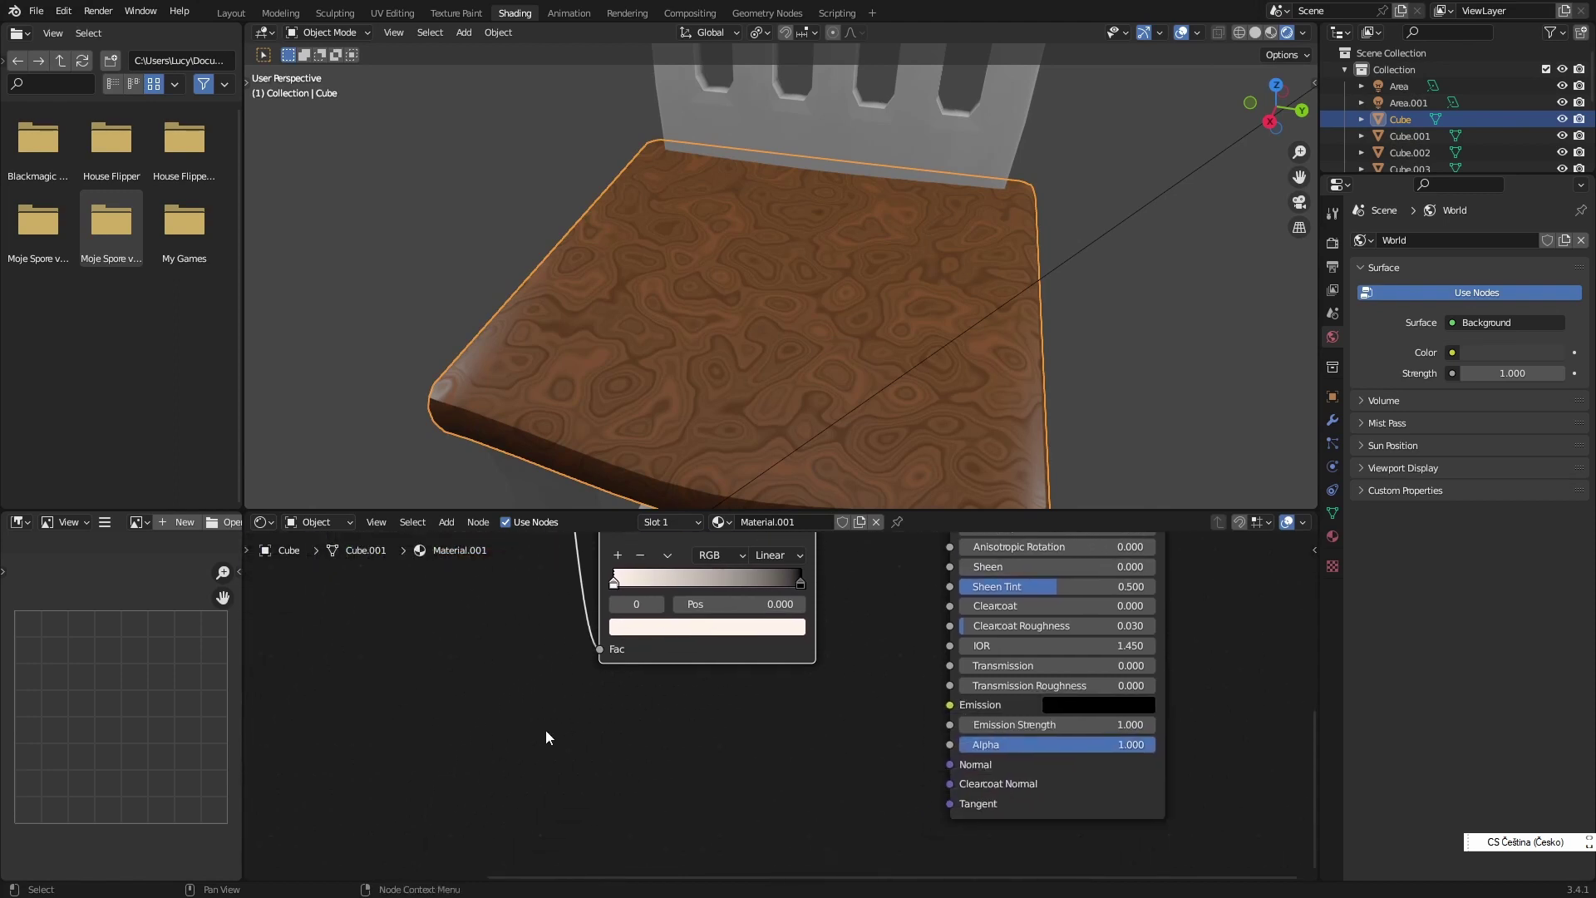
# - Add a Bump node with Noise Fac into Height and its output into the shader's Normal
pyautogui.hotkey('shift', 'a')
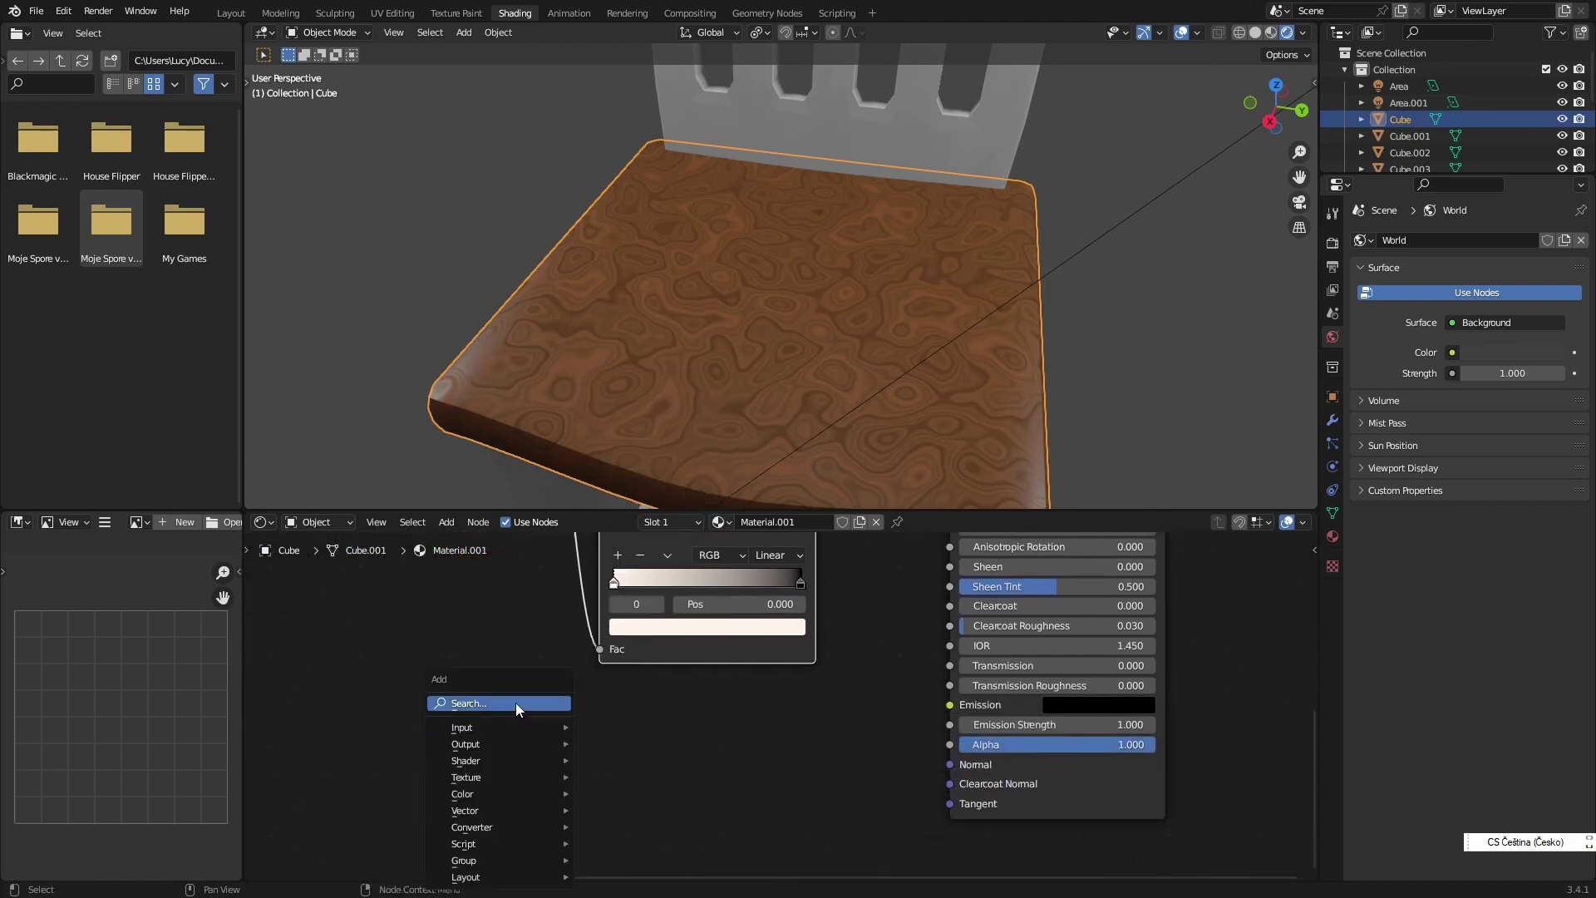
pyautogui.click(517, 703)
pyautogui.write('b')
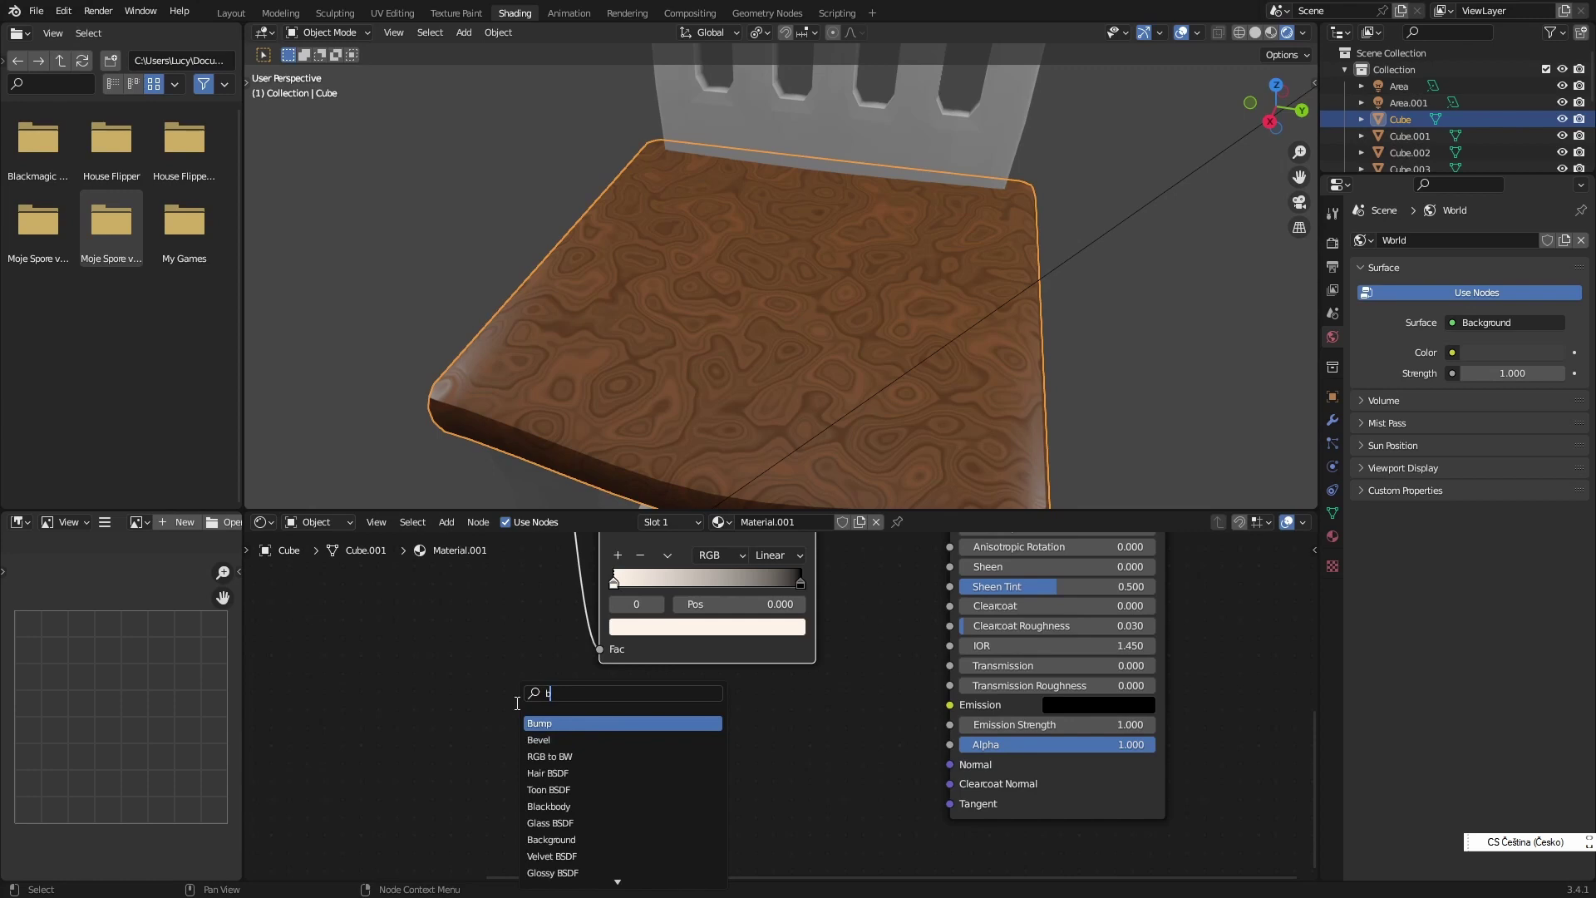
pyautogui.write('um')
pyautogui.click(556, 723)
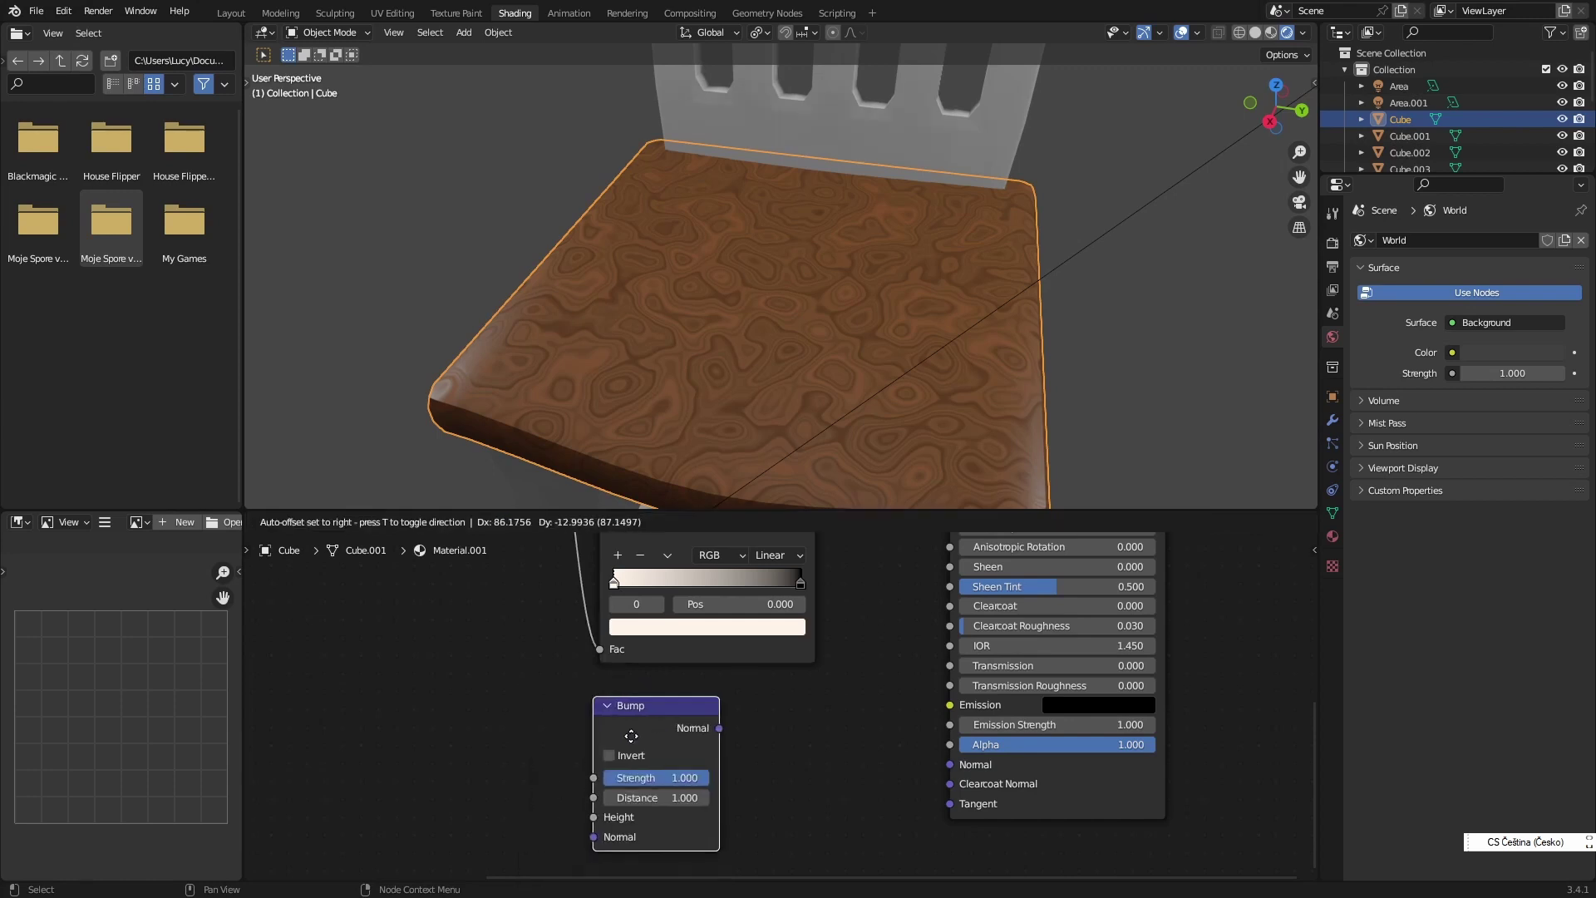
pyautogui.click(643, 737)
pyautogui.moveTo(685, 681); pyautogui.dragTo(762, 712, button='middle')
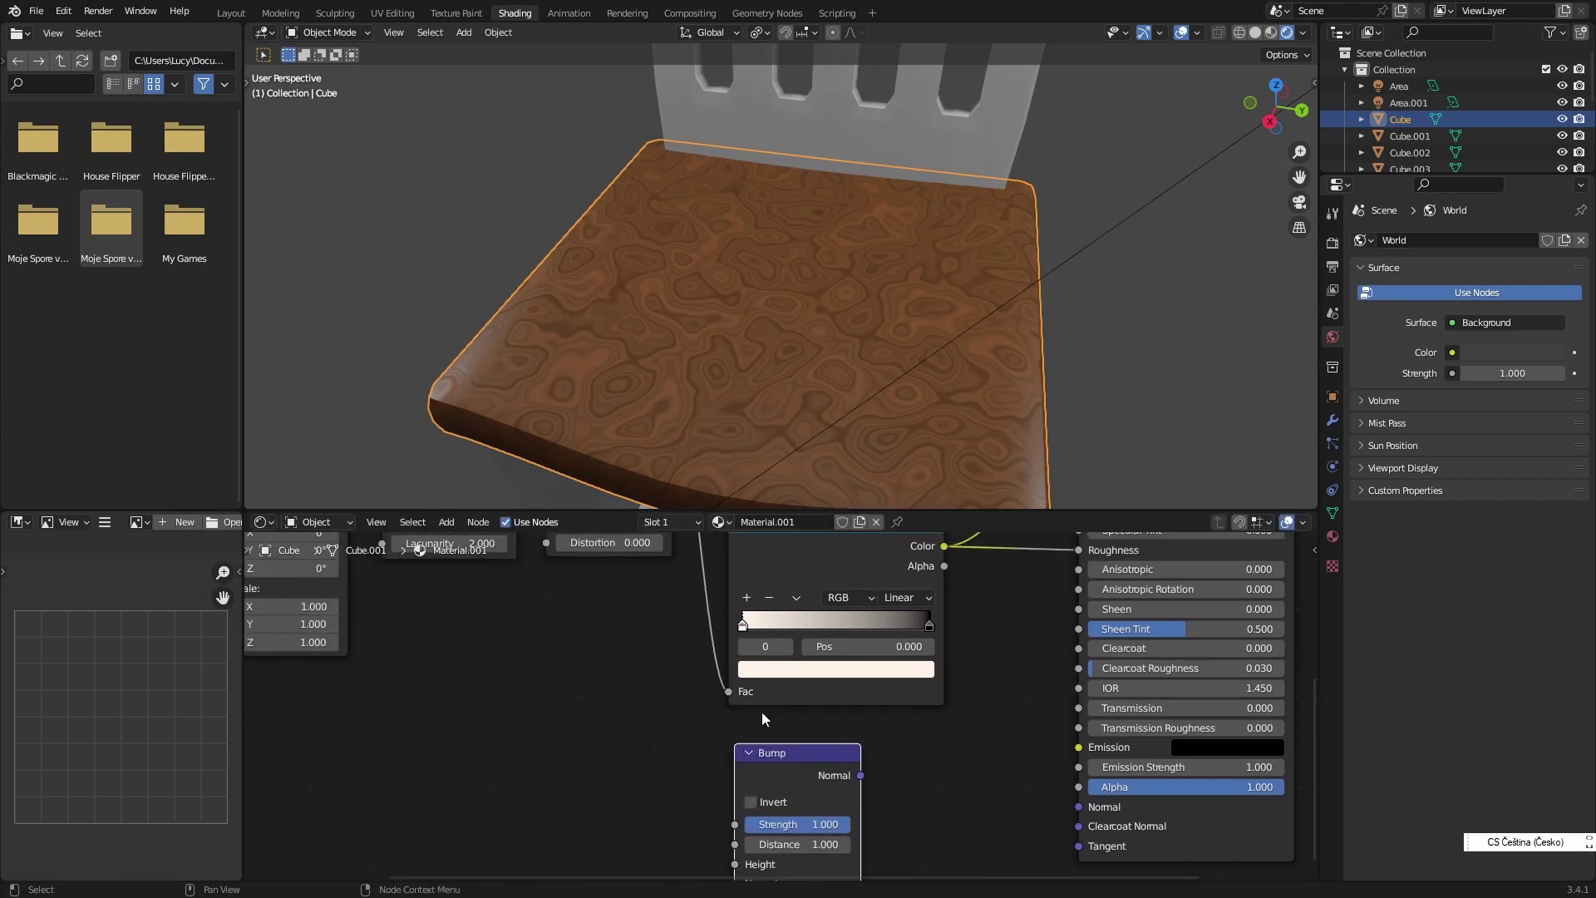
pyautogui.scroll(-1, 762, 711)
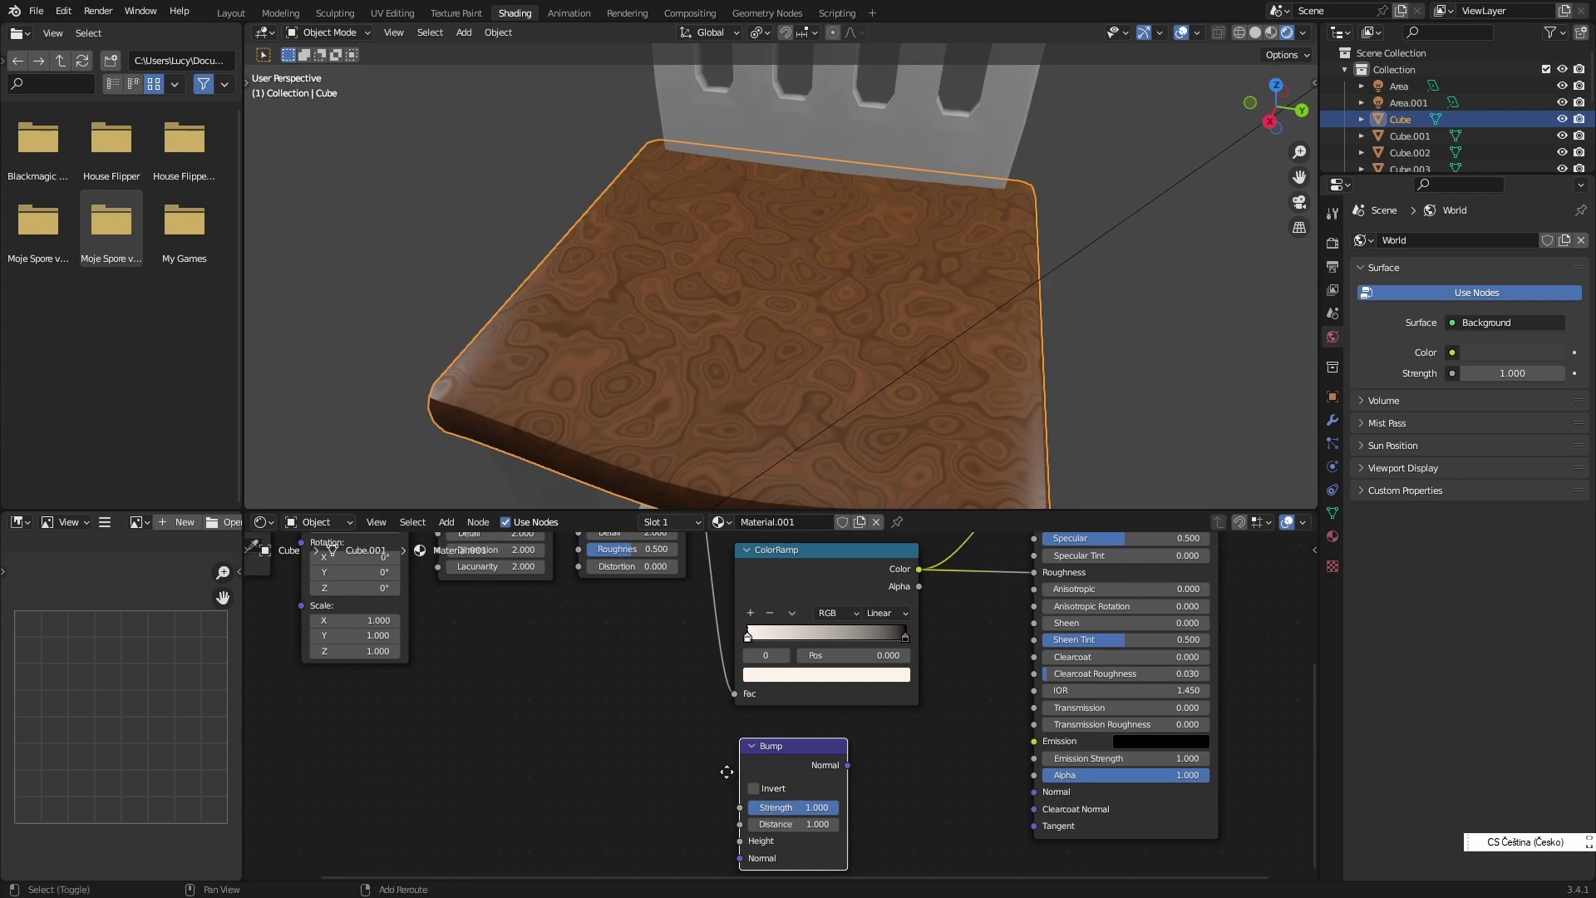
pyautogui.scroll(-2, 732, 789)
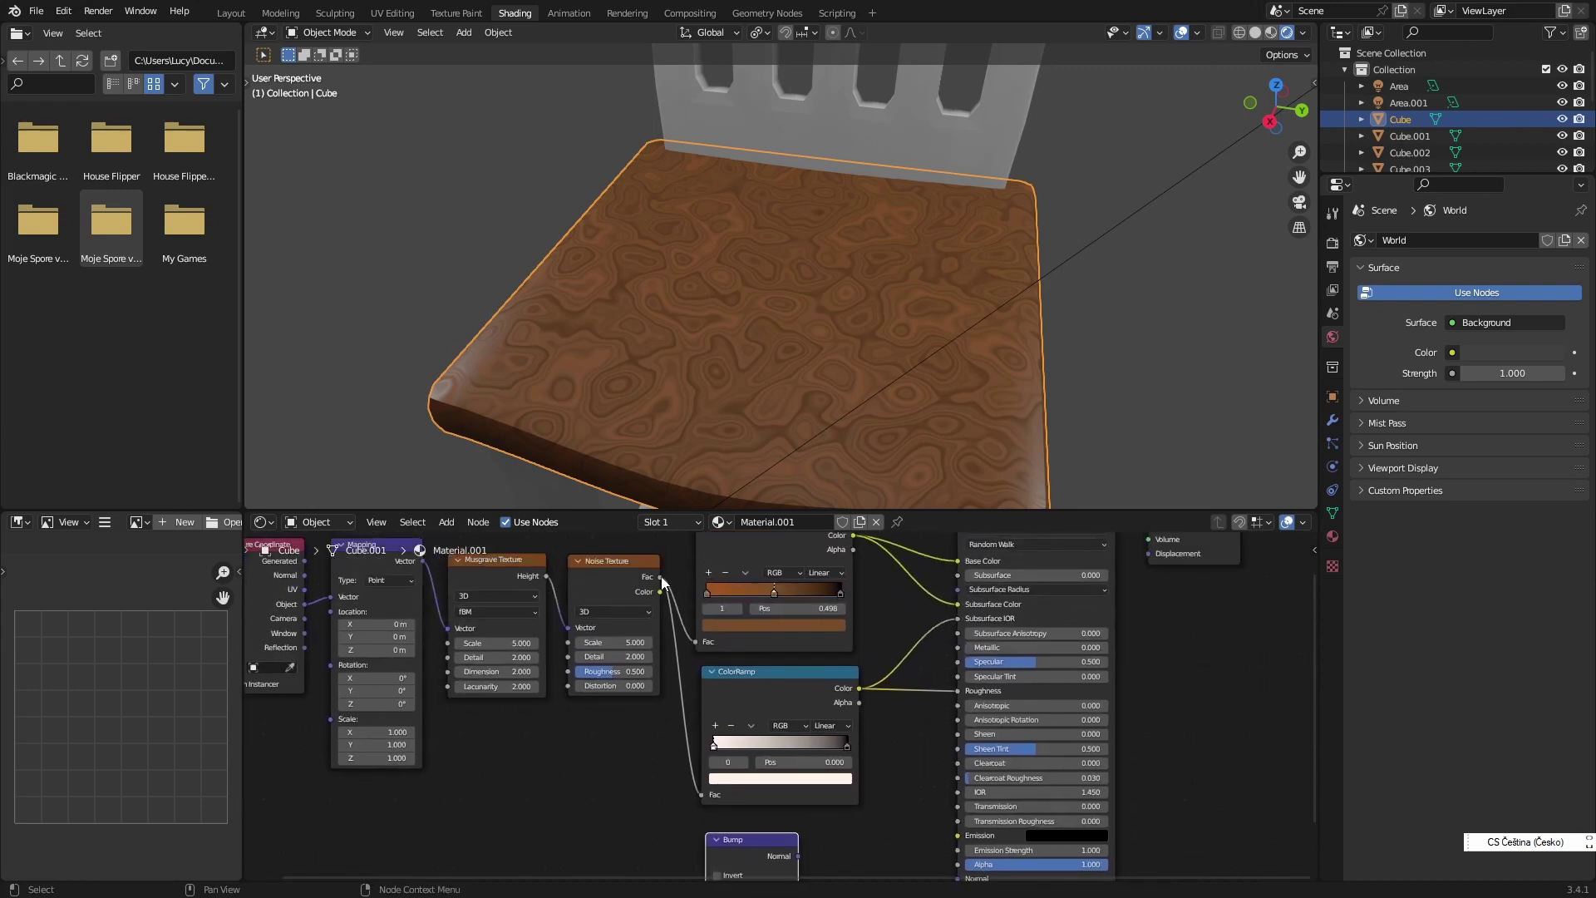
pyautogui.moveTo(659, 577); pyautogui.dragTo(705, 832)
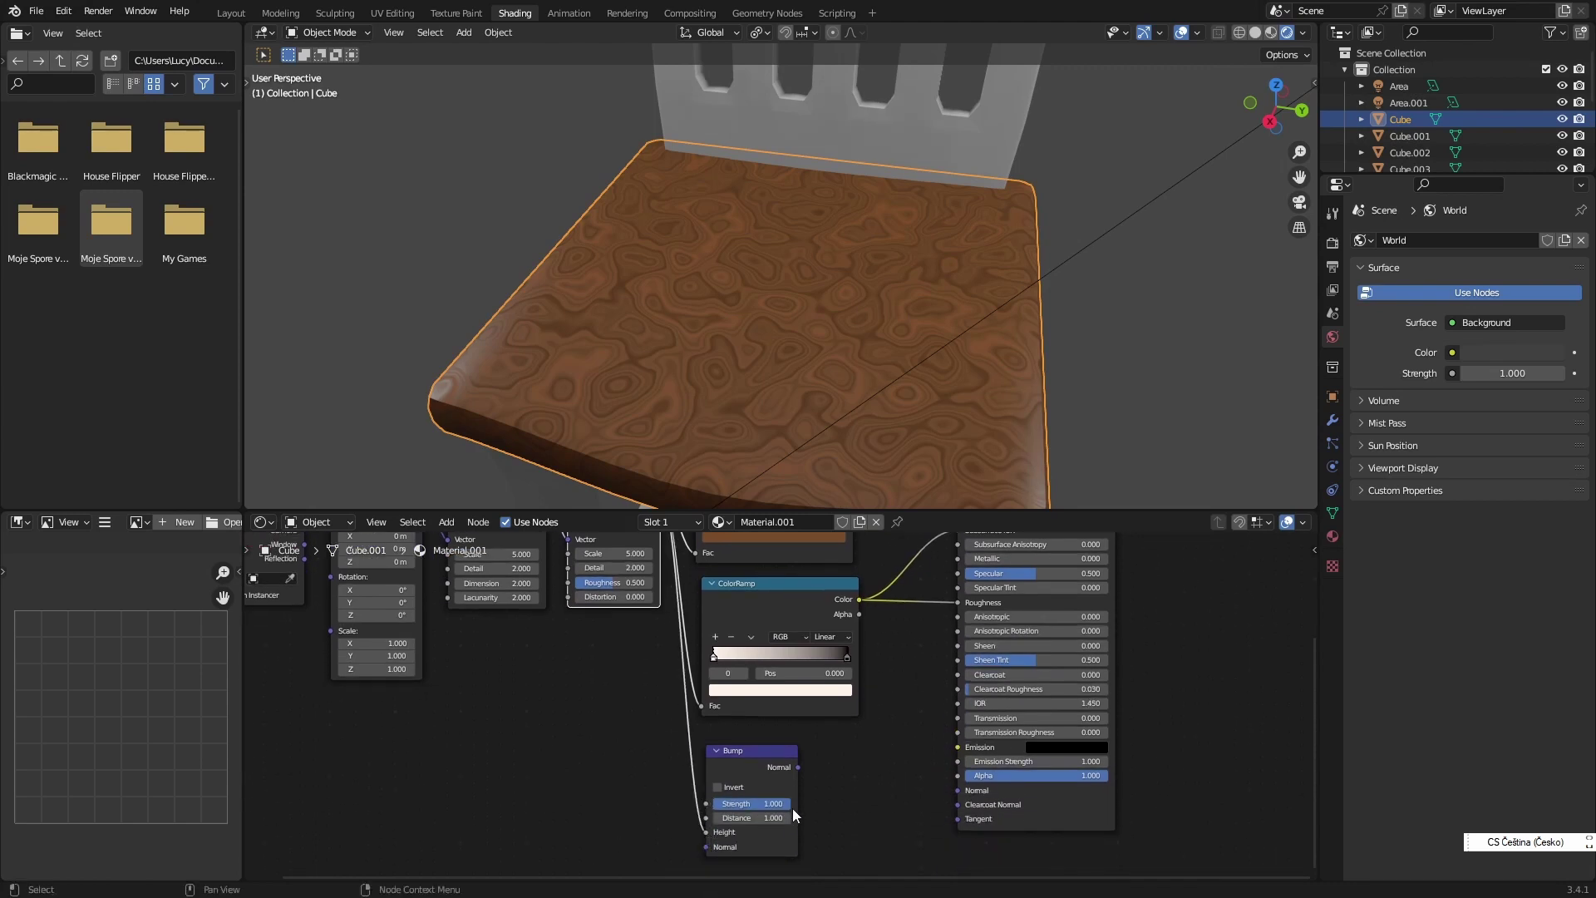
pyautogui.moveTo(800, 767); pyautogui.dragTo(955, 792)
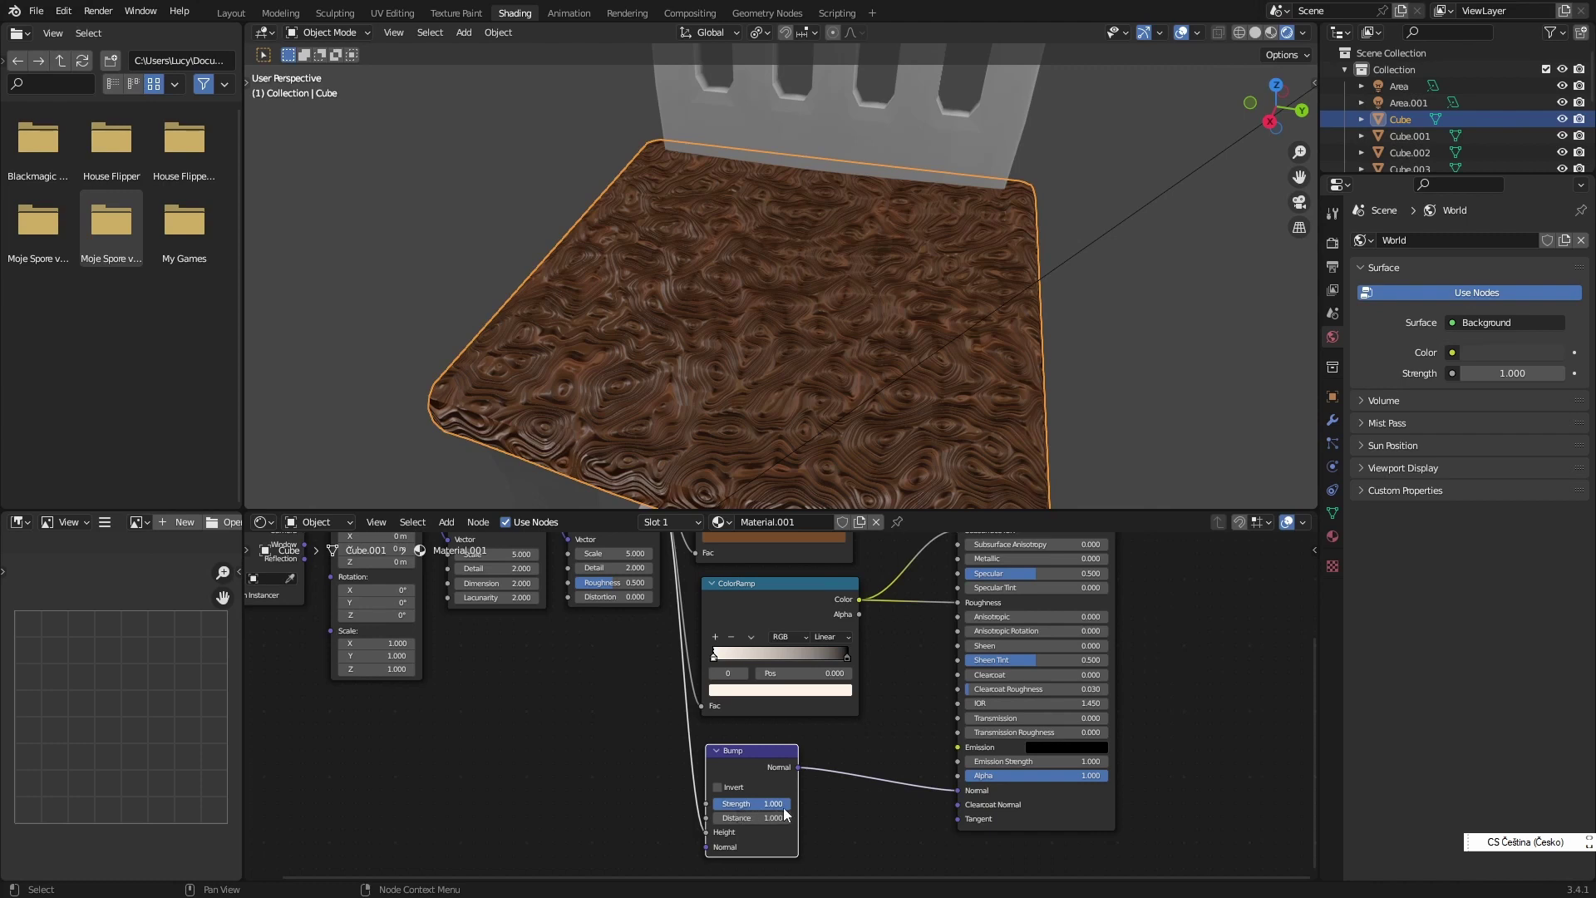
# - Lower the Bump Strength to 0.050 and orbit around the seat to check the subtler grain
pyautogui.moveTo(763, 451)
pyautogui.mouseDown(button='middle')
pyautogui.moveTo(751, 472)
pyautogui.moveTo(705, 475)
pyautogui.moveTo(705, 439)
pyautogui.moveTo(773, 478)
pyautogui.moveTo(727, 422)
pyautogui.moveTo(740, 417)
pyautogui.moveTo(726, 422)
pyautogui.mouseUp(button='middle')
pyautogui.scroll(3, 772, 476)
pyautogui.scroll(-3, 739, 417)
pyautogui.scroll(3, 702, 465)
pyautogui.scroll(1, 698, 478)
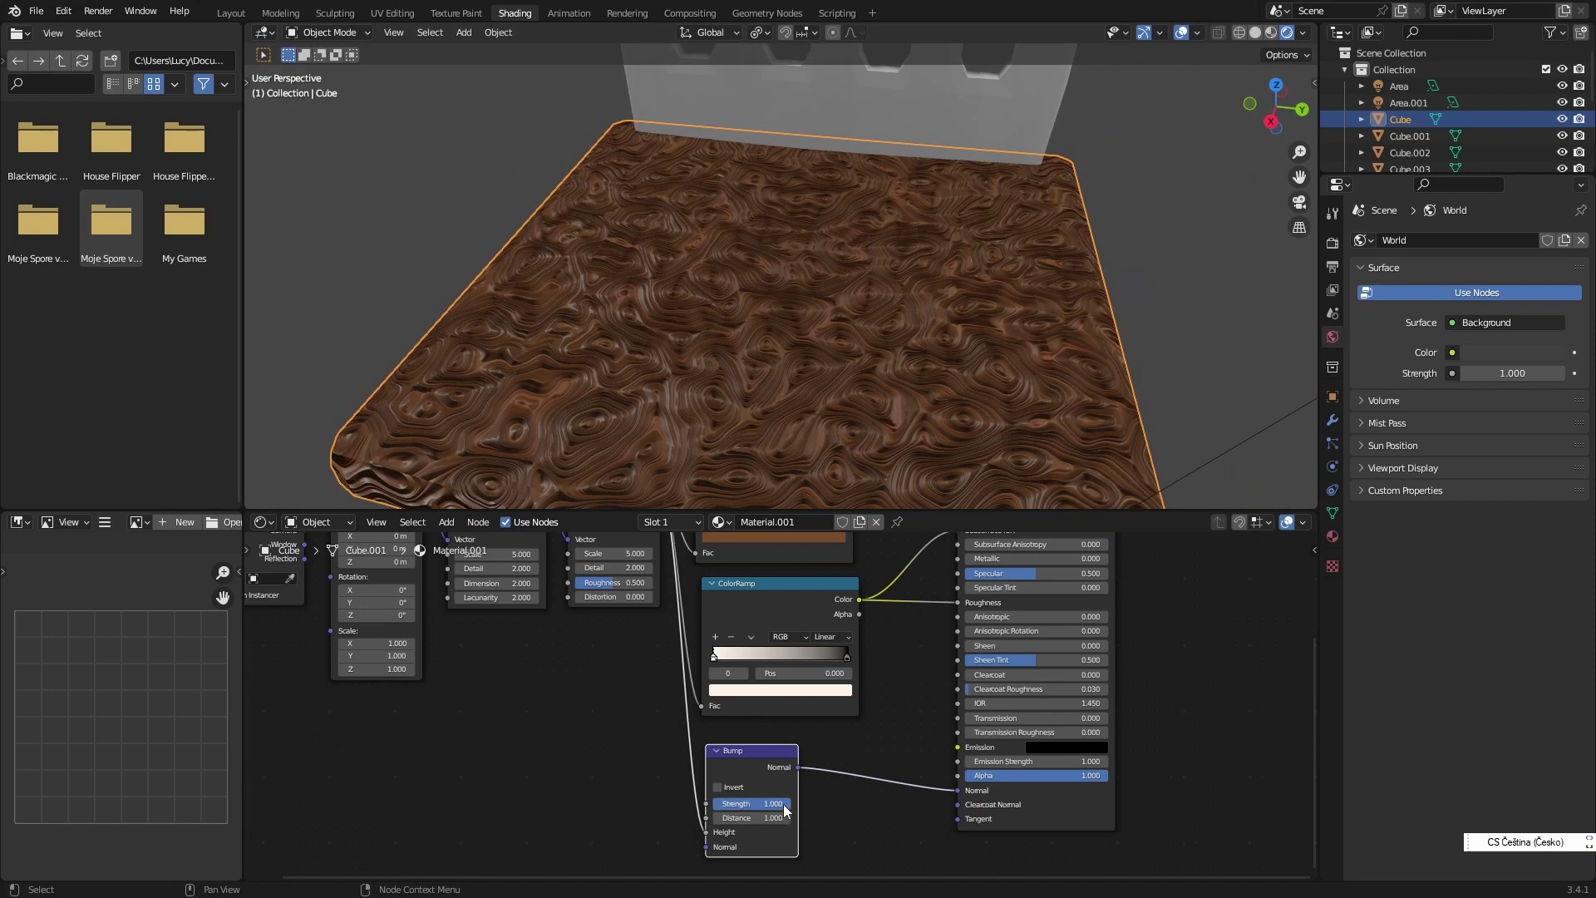
pyautogui.moveTo(773, 803); pyautogui.dragTo(708, 803)
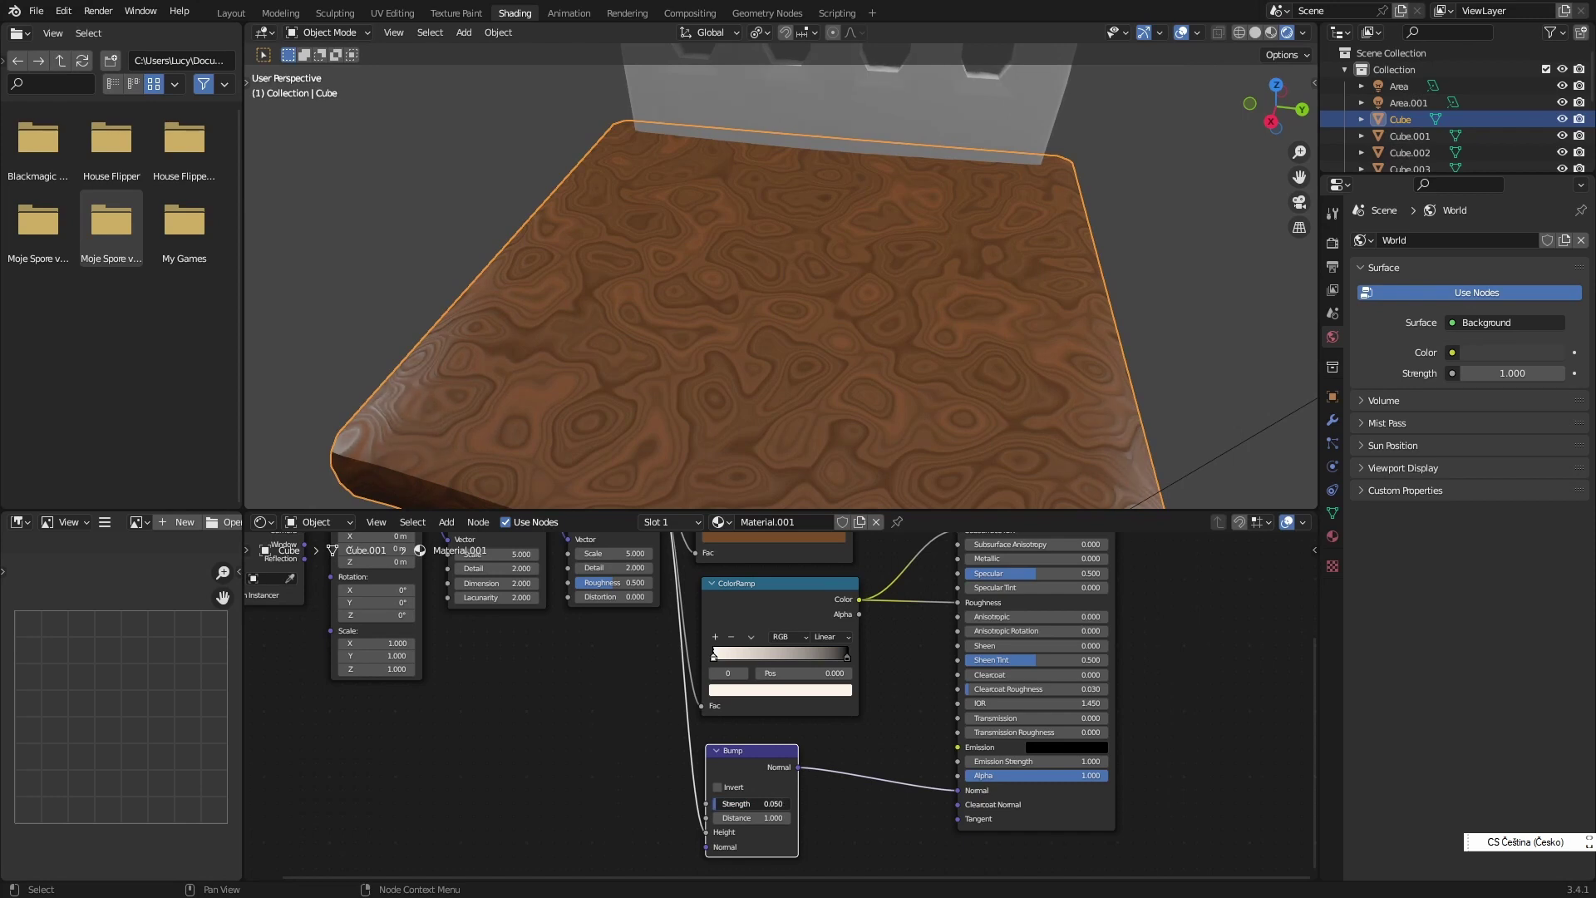
pyautogui.moveTo(821, 416)
pyautogui.mouseDown(button='middle')
pyautogui.moveTo(744, 353)
pyautogui.moveTo(798, 392)
pyautogui.mouseUp(button='middle')
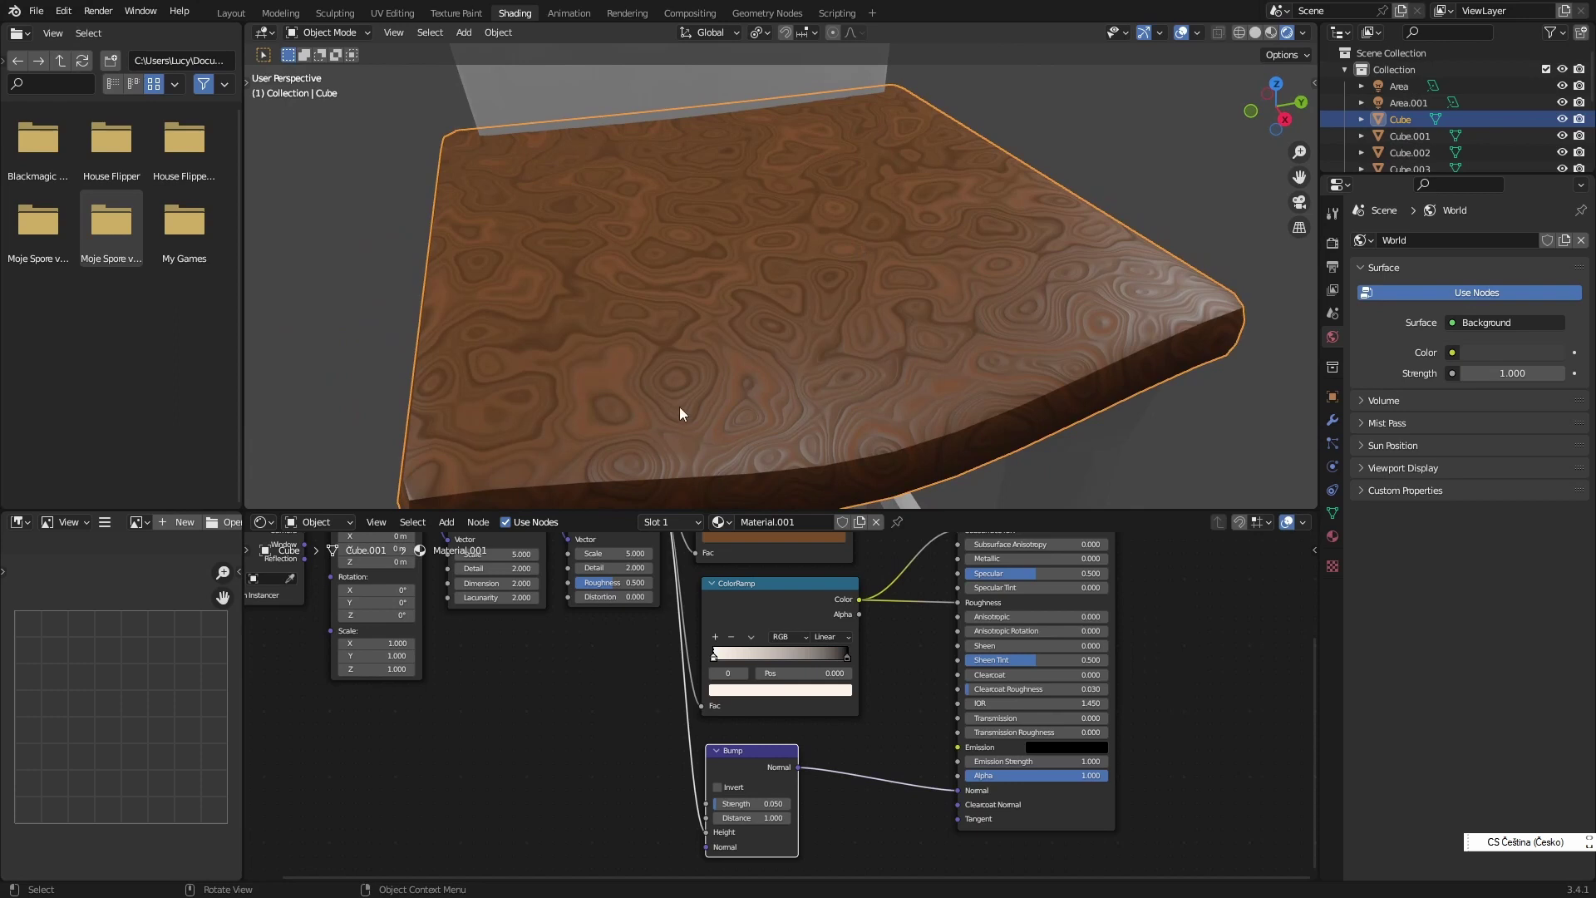
pyautogui.moveTo(760, 283)
pyautogui.mouseDown(button='middle')
pyautogui.moveTo(759, 413)
pyautogui.moveTo(798, 357)
pyautogui.mouseUp(button='middle')
# - Tighten the roughness ColorRamp by moving both stops inward, the right one black
pyautogui.keyDown('shift'); pyautogui.moveTo(594, 624); pyautogui.dragTo(690, 685, button='middle'); pyautogui.keyUp('shift')
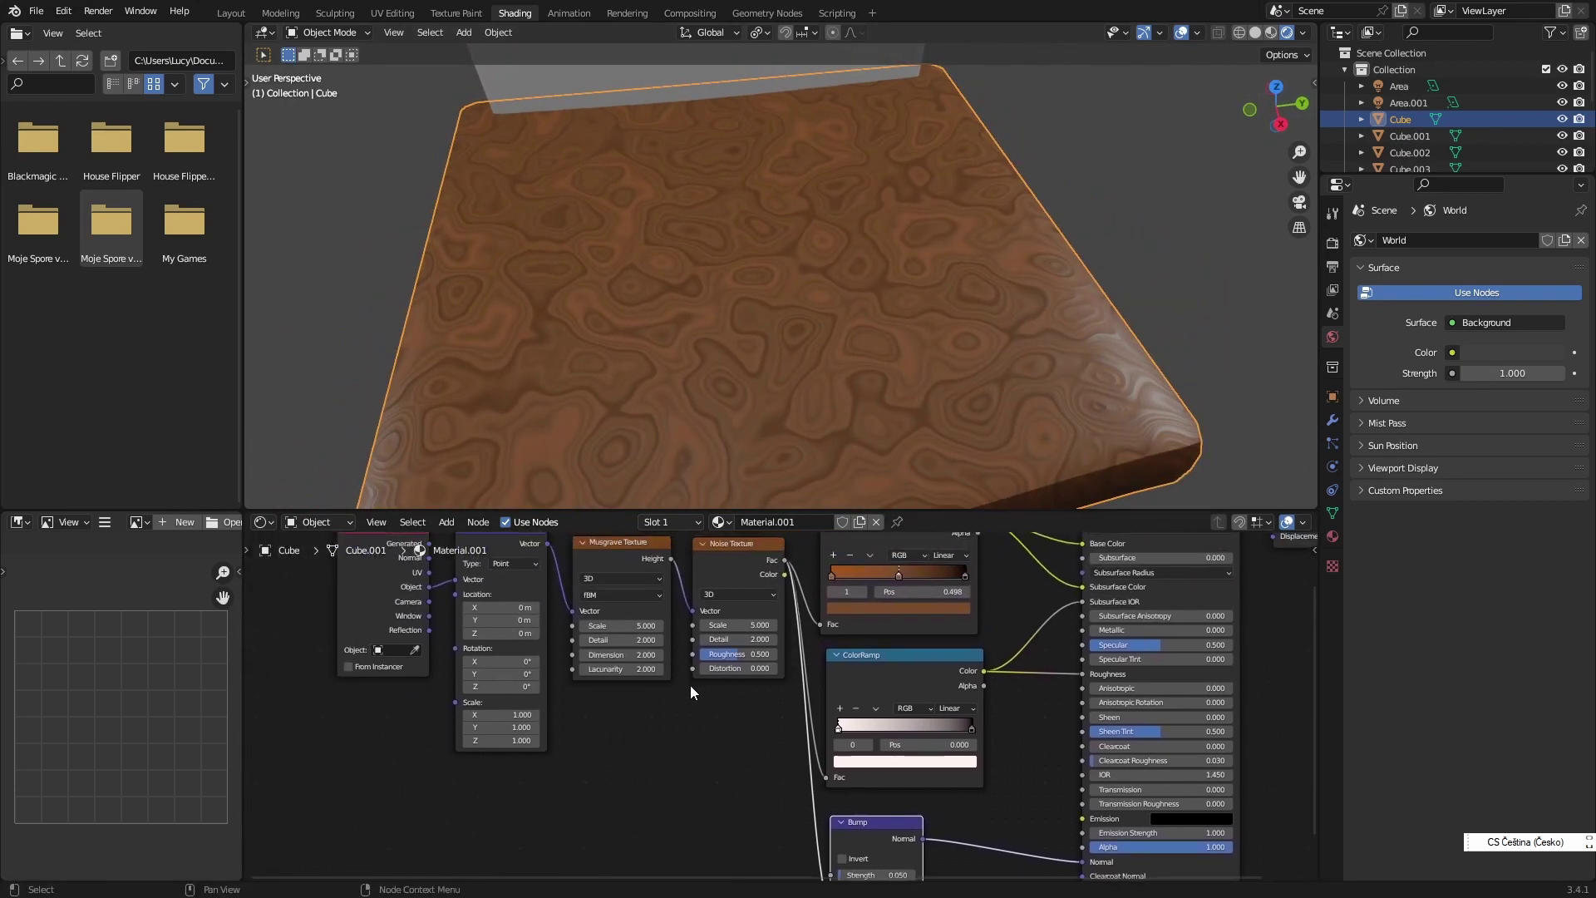
pyautogui.scroll(2, 690, 685)
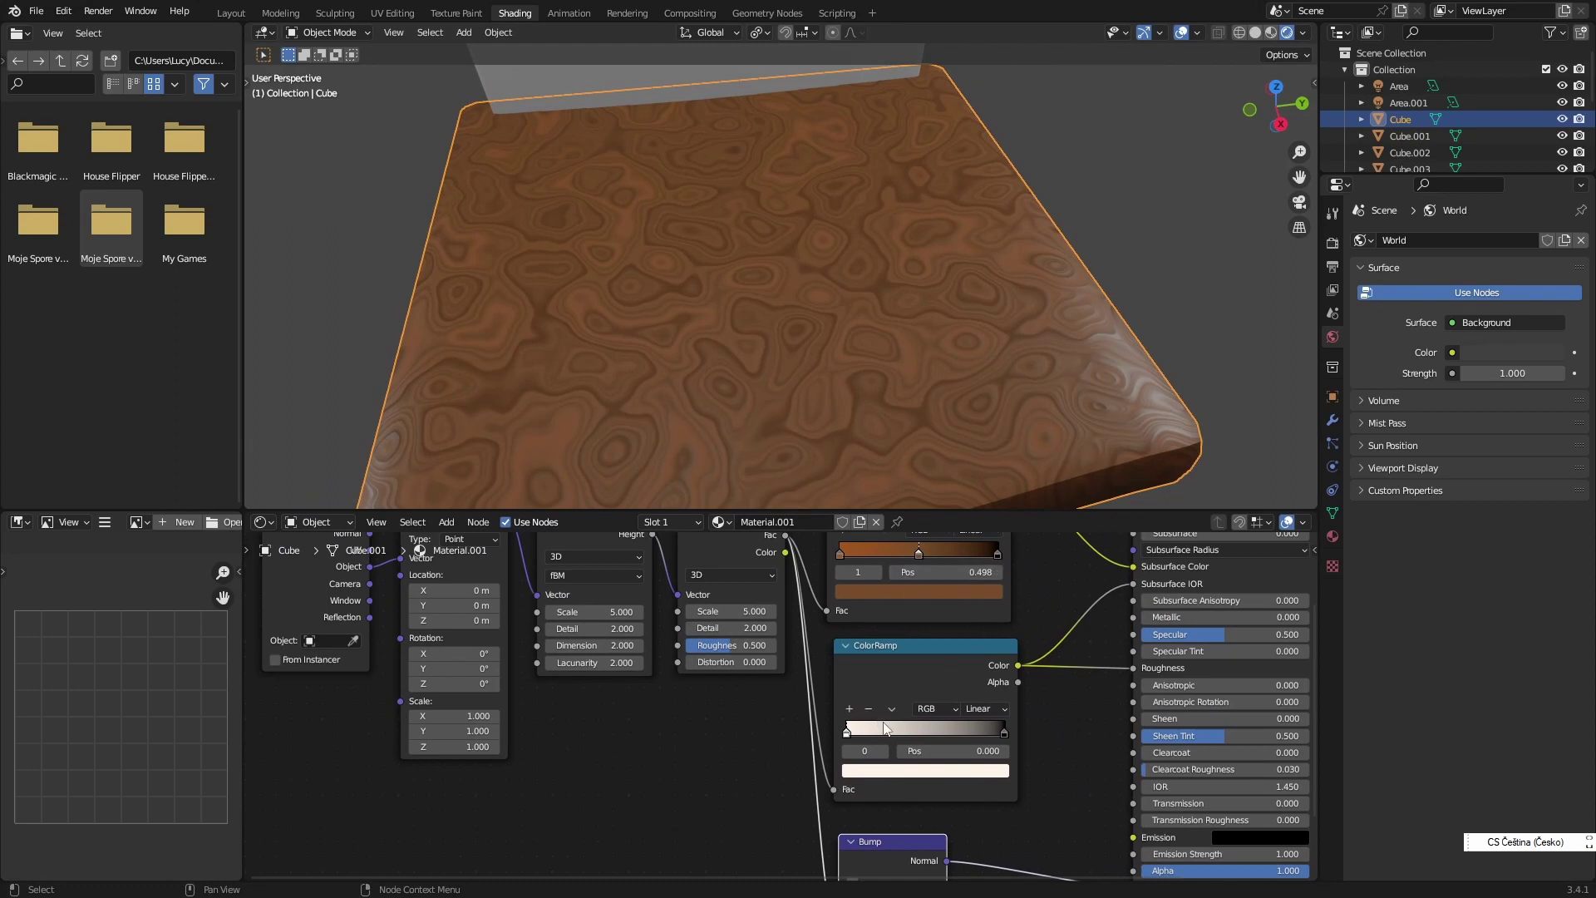
pyautogui.moveTo(846, 742); pyautogui.dragTo(860, 738)
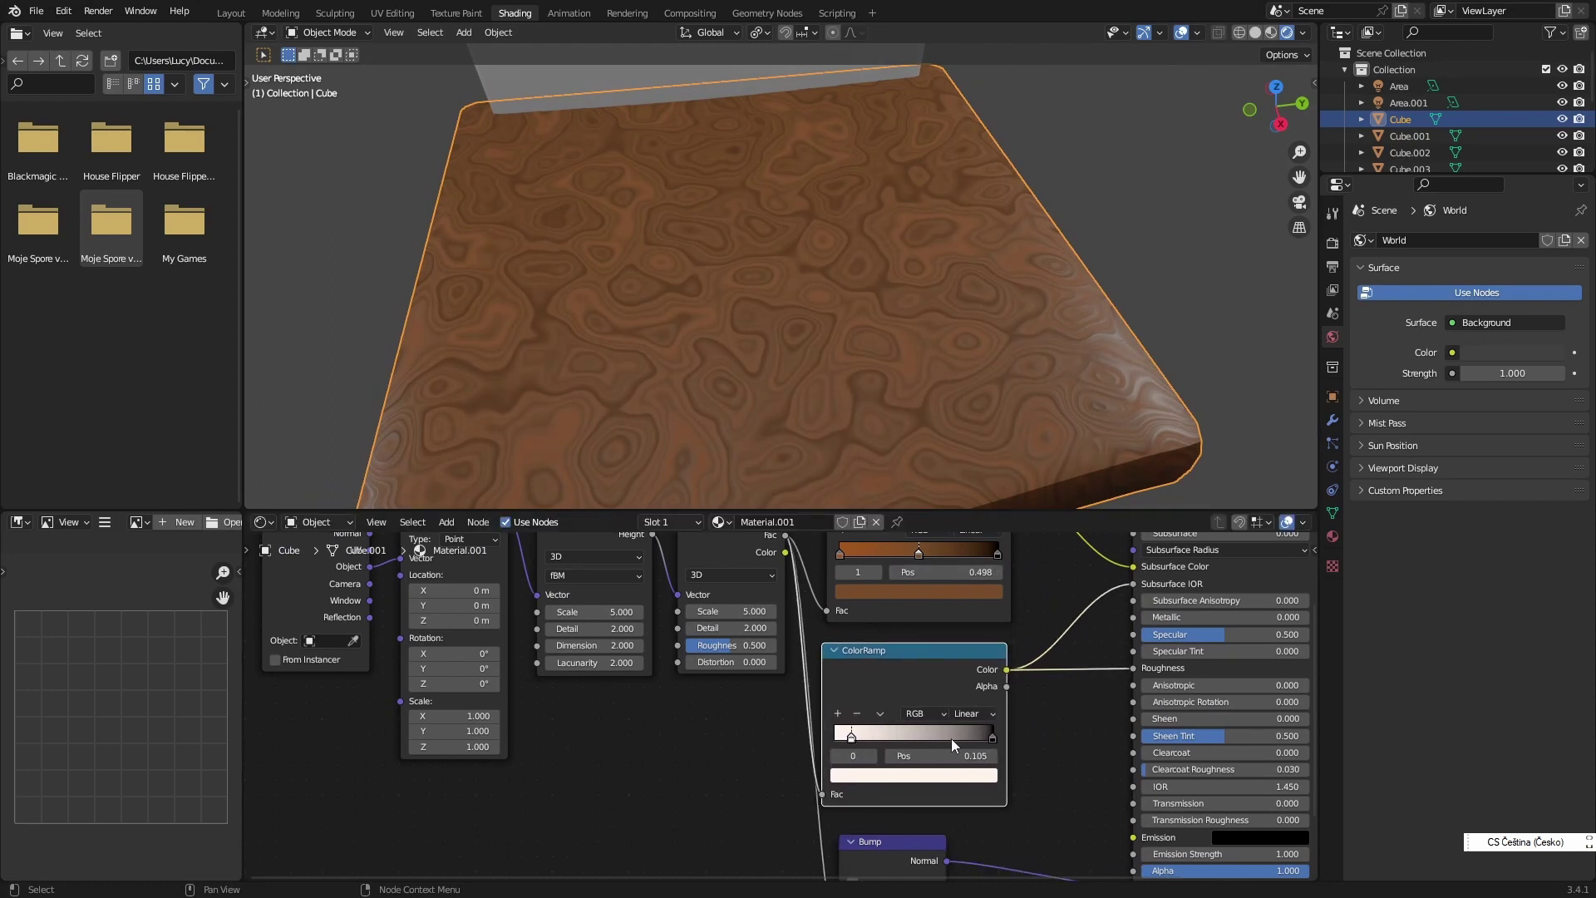
pyautogui.moveTo(994, 737)
pyautogui.mouseDown()
pyautogui.moveTo(921, 742)
pyautogui.moveTo(961, 741)
pyautogui.moveTo(945, 741)
pyautogui.mouseUp()
pyautogui.moveTo(930, 321)
pyautogui.mouseDown(button='middle')
pyautogui.moveTo(1004, 305)
pyautogui.moveTo(1011, 336)
pyautogui.moveTo(1039, 307)
pyautogui.moveTo(945, 318)
pyautogui.moveTo(831, 449)
pyautogui.mouseUp(button='middle')
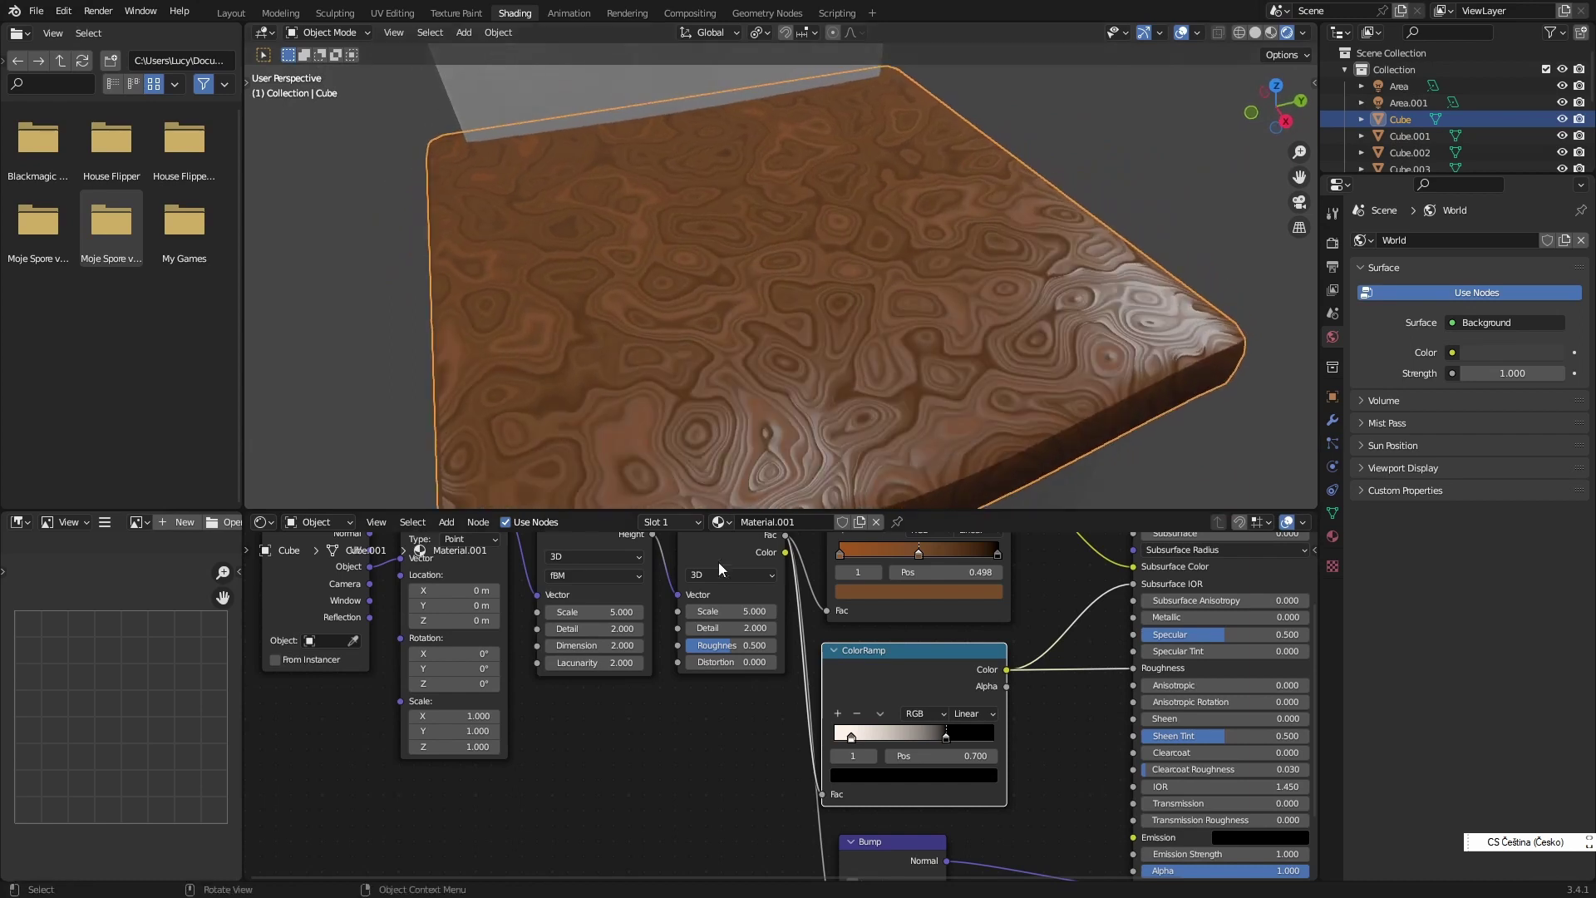
pyautogui.moveTo(646, 700); pyautogui.dragTo(651, 742, button='middle')
pyautogui.moveTo(732, 358)
pyautogui.mouseDown(button='middle')
pyautogui.moveTo(711, 371)
pyautogui.moveTo(741, 336)
pyautogui.moveTo(731, 381)
pyautogui.mouseUp(button='middle')
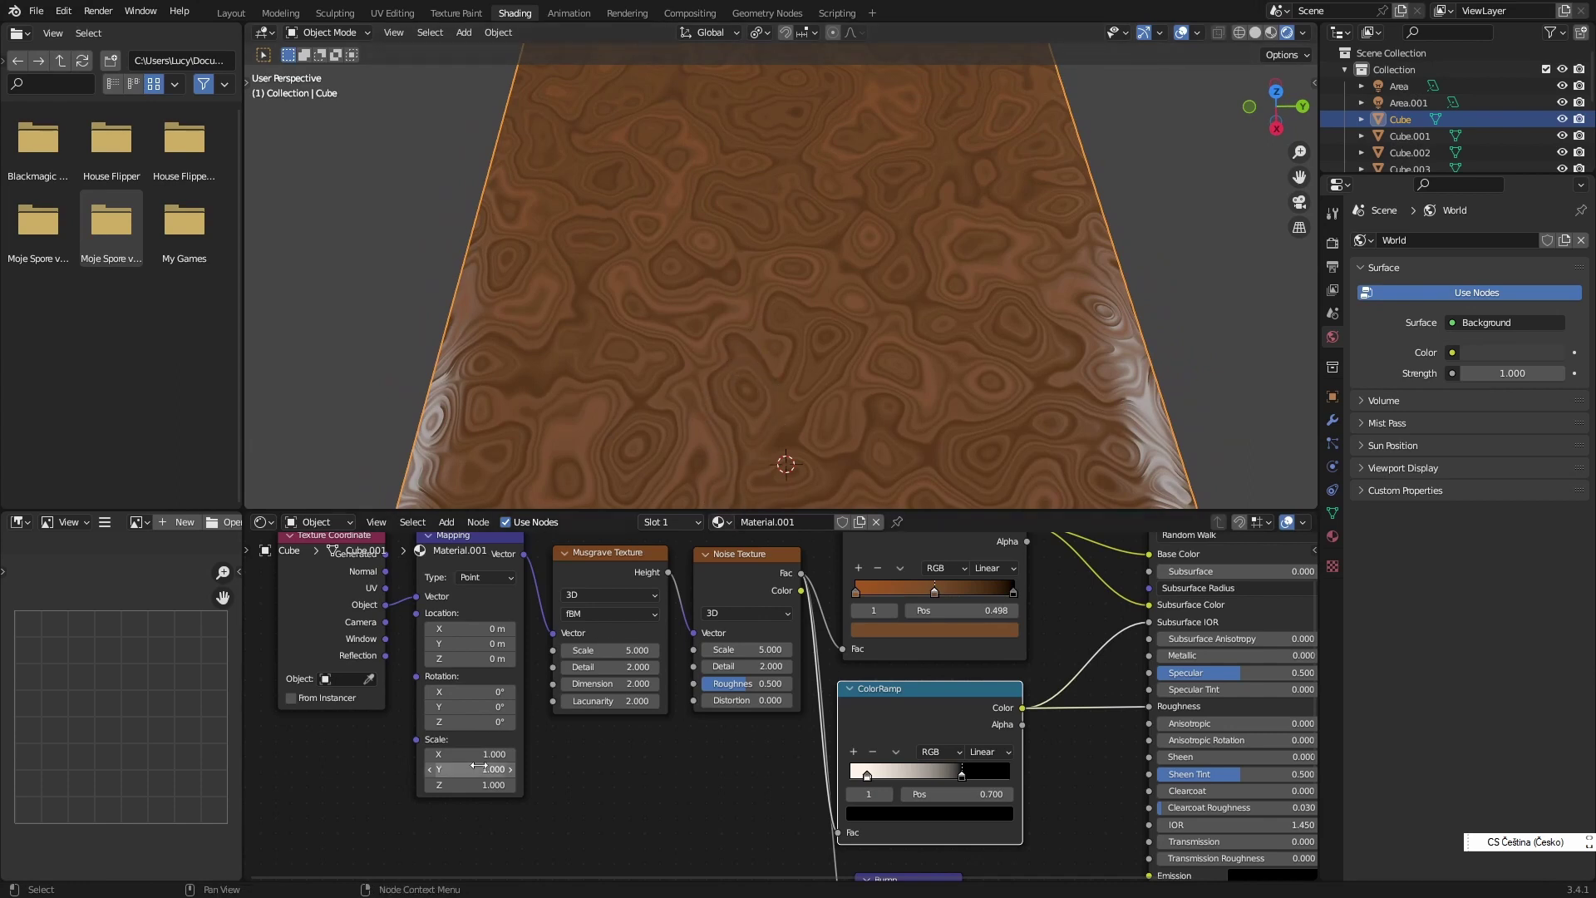
# - Flip the Mapping Z scale negative, pushing it to -1.100
pyautogui.keyDown('shift'); pyautogui.scroll(2, 459, 665); pyautogui.keyUp('shift')
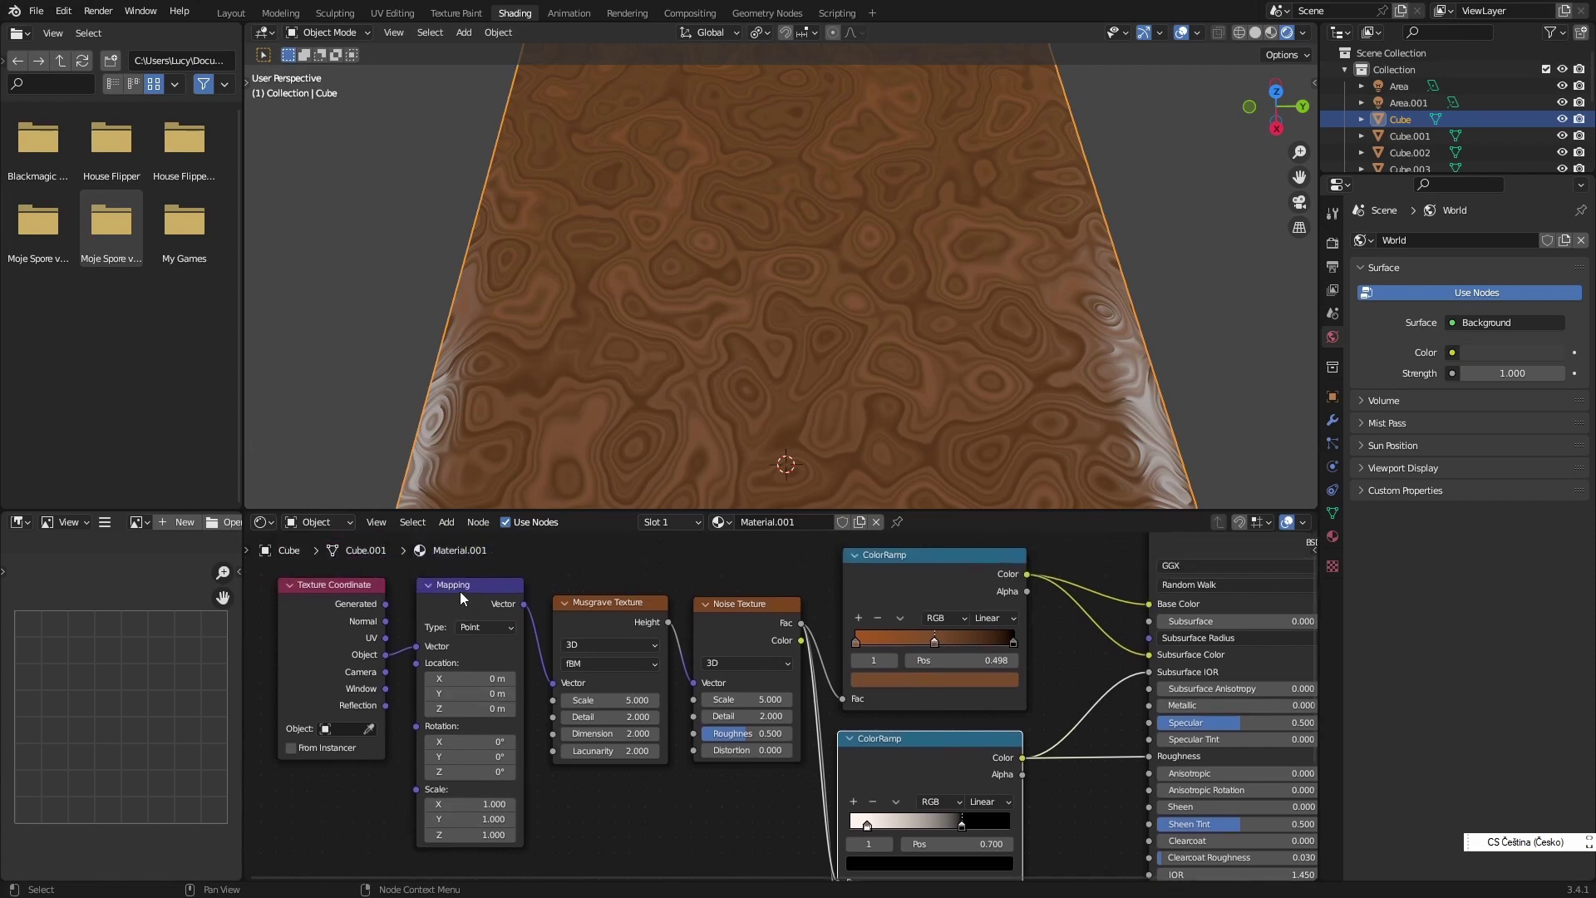
pyautogui.moveTo(486, 728); pyautogui.dragTo(484, 670, button='middle')
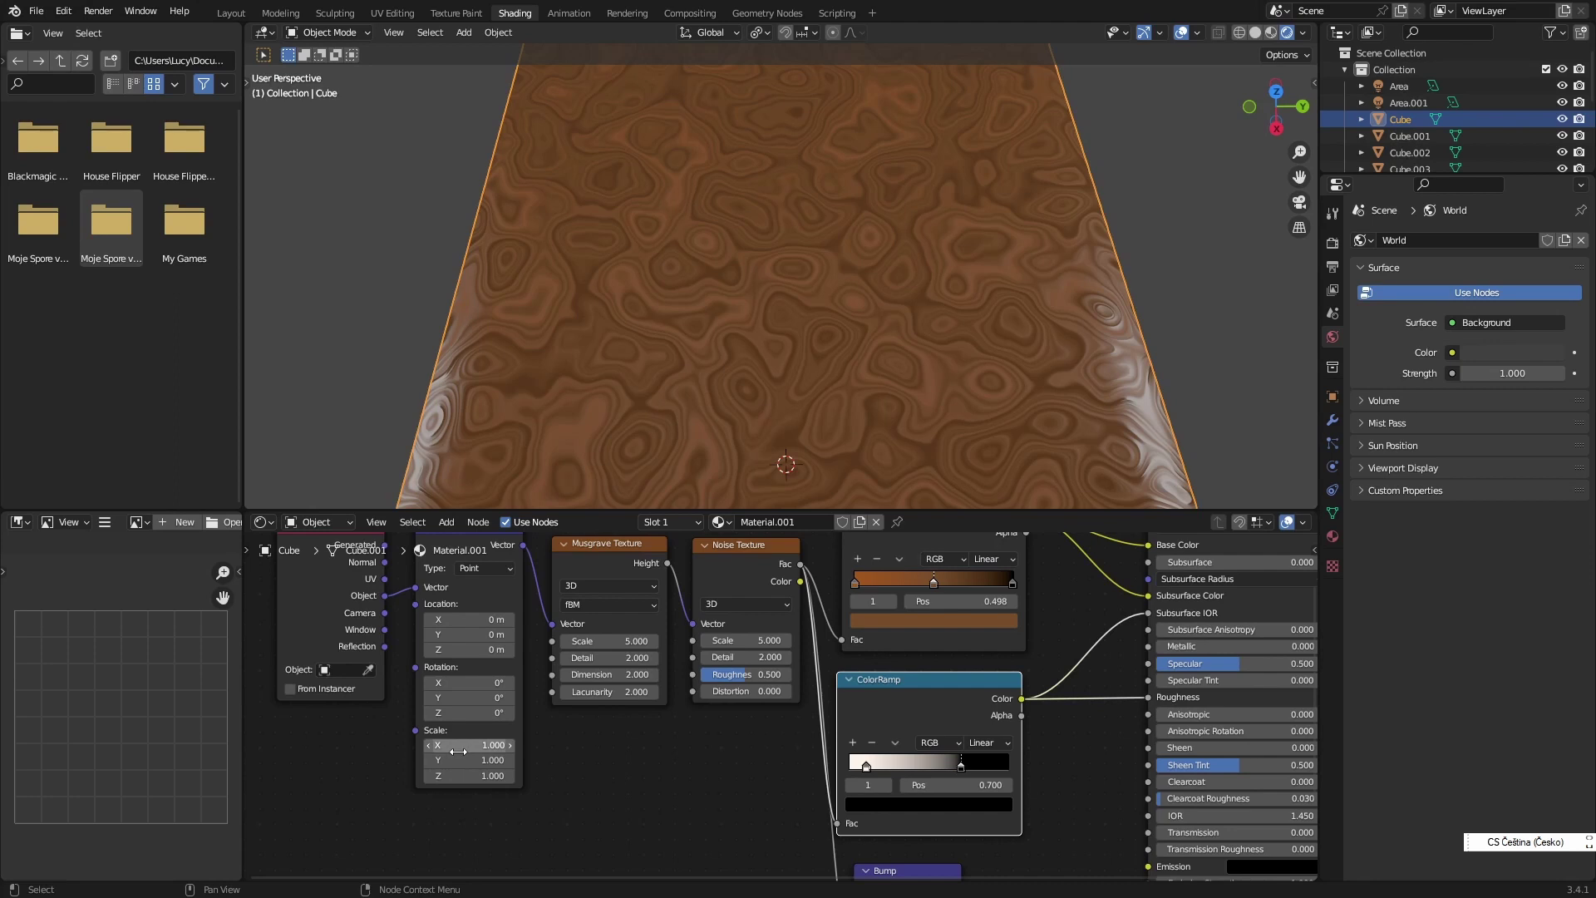
pyautogui.press('-')
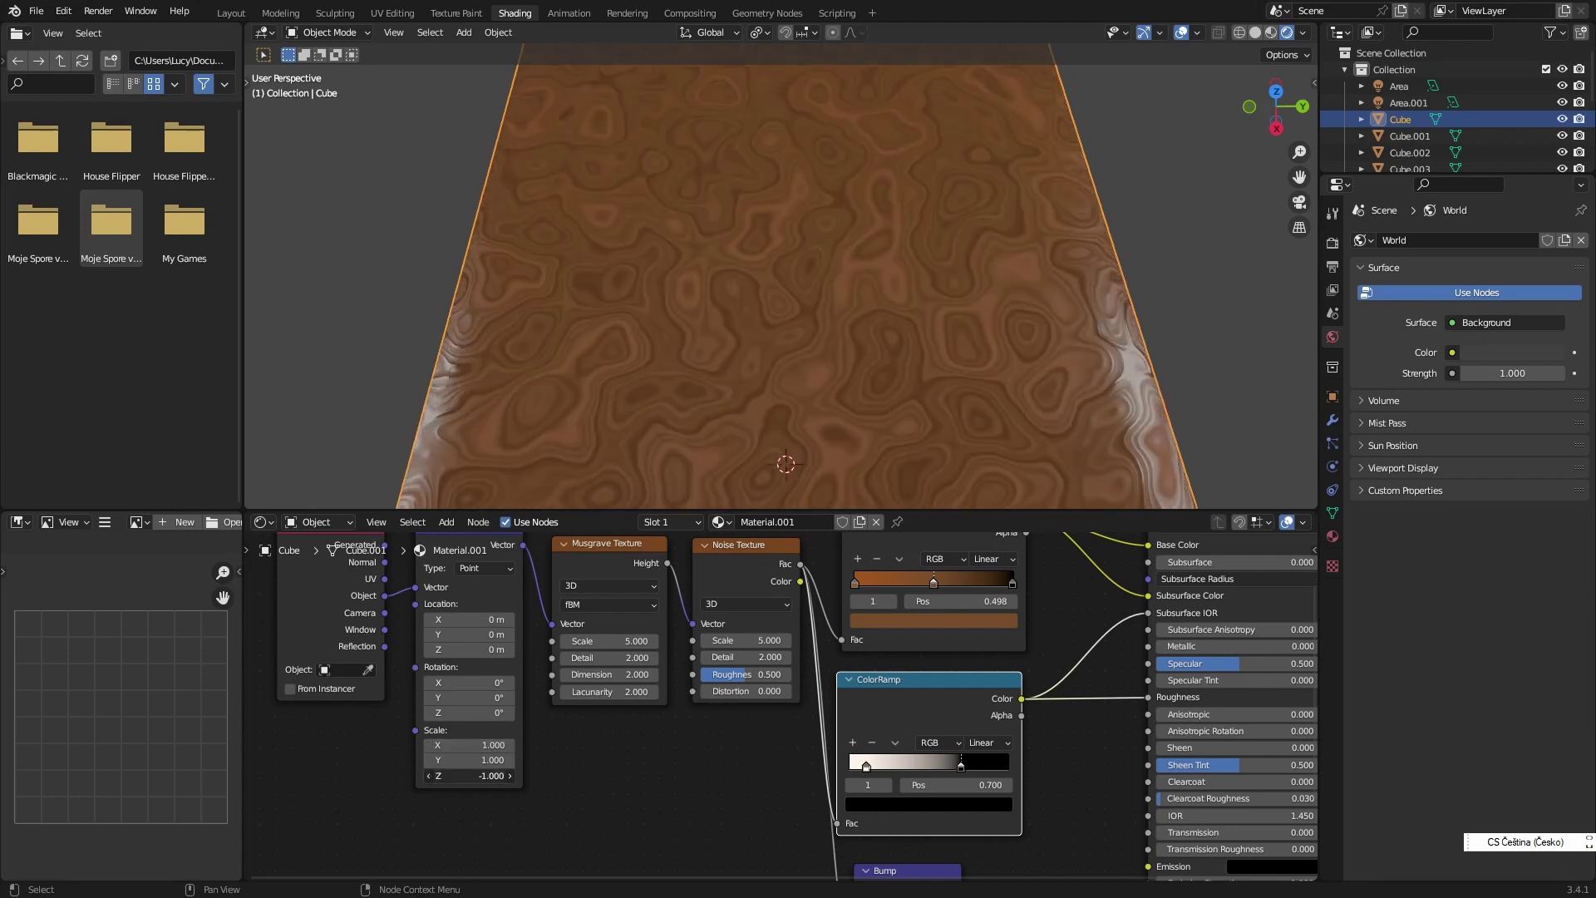
pyautogui.moveTo(466, 776)
pyautogui.mouseDown()
pyautogui.moveTo(416, 775)
pyautogui.moveTo(482, 775)
pyautogui.mouseUp()
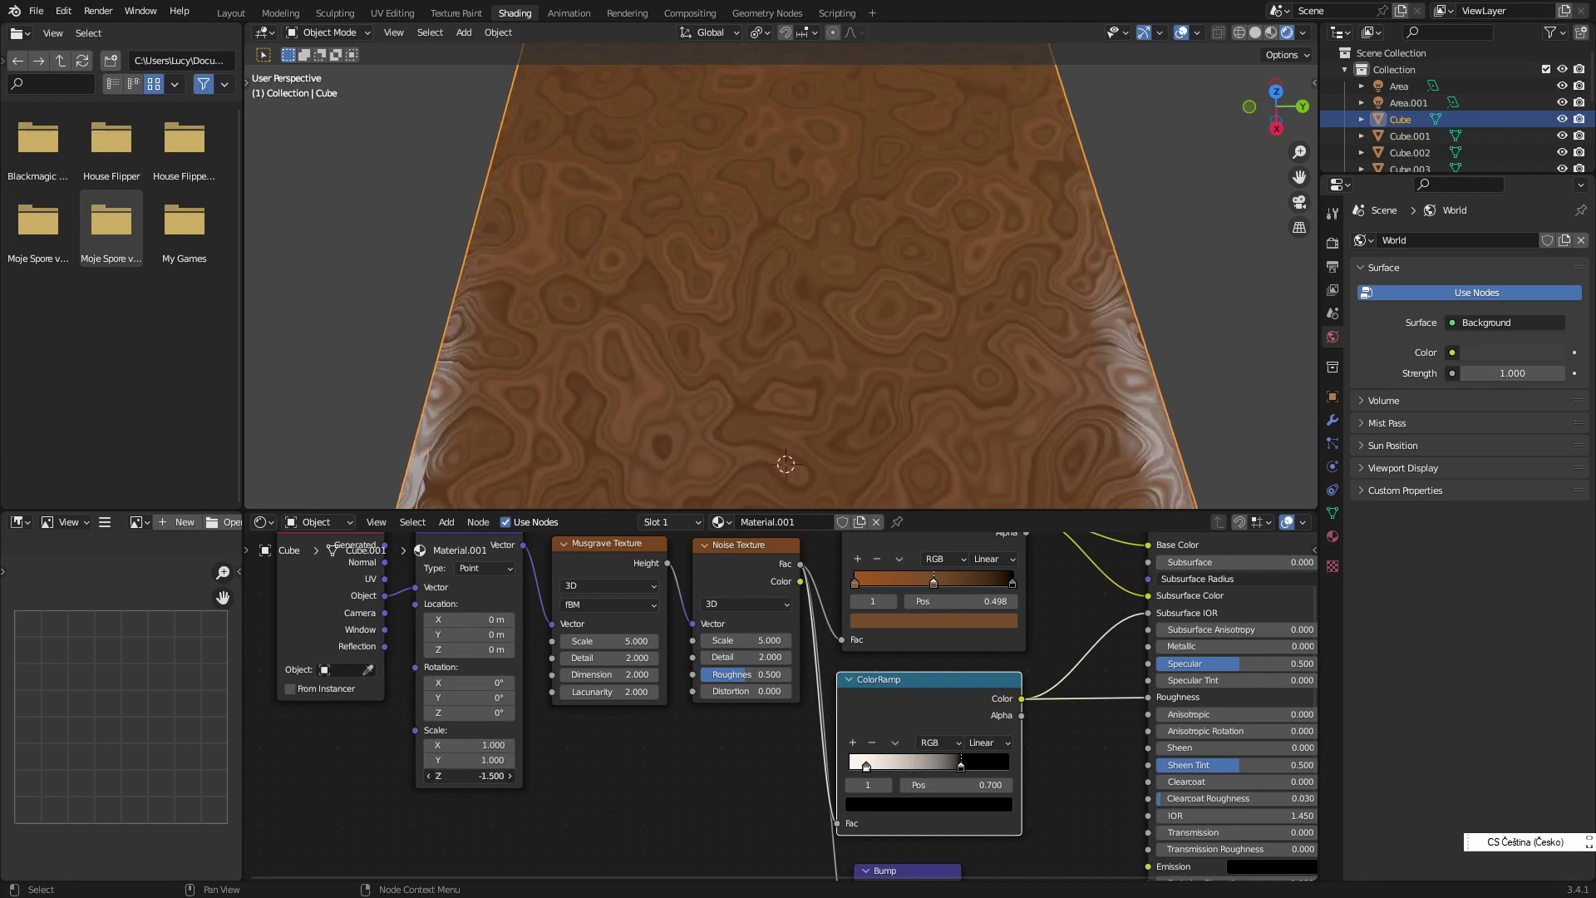
# - Try Mapping Y scale values of 0.200 and 0.100 to stretch the grain
pyautogui.click(466, 760)
pyautogui.write('0.2')
pyautogui.press('Return')
pyautogui.moveTo(466, 759); pyautogui.dragTo(565, 760)
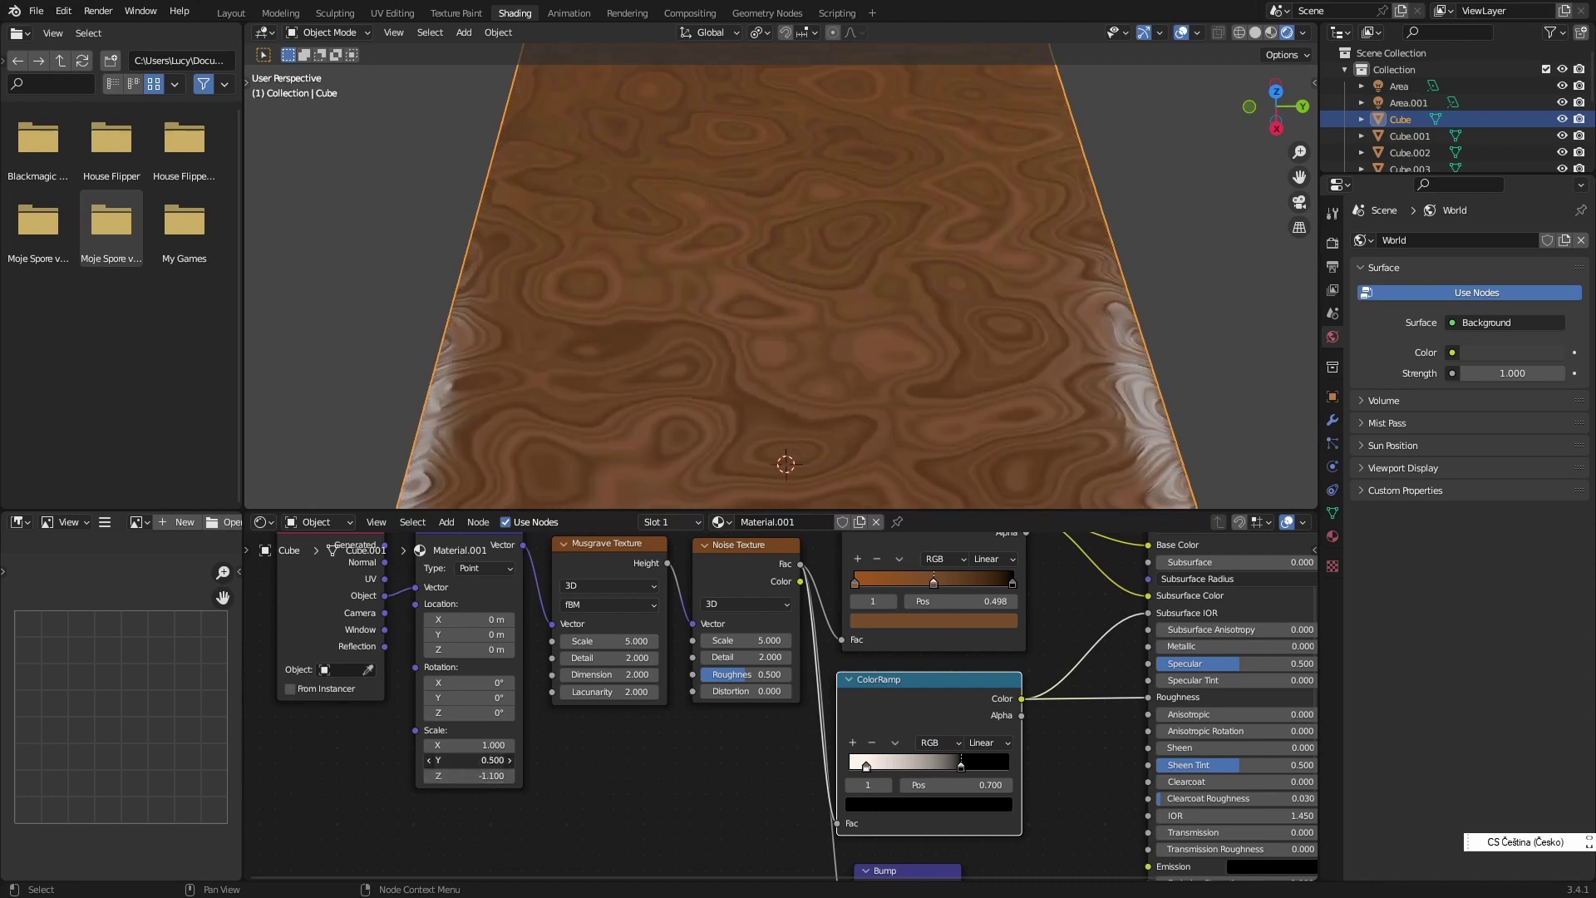
pyautogui.moveTo(466, 759); pyautogui.dragTo(436, 759)
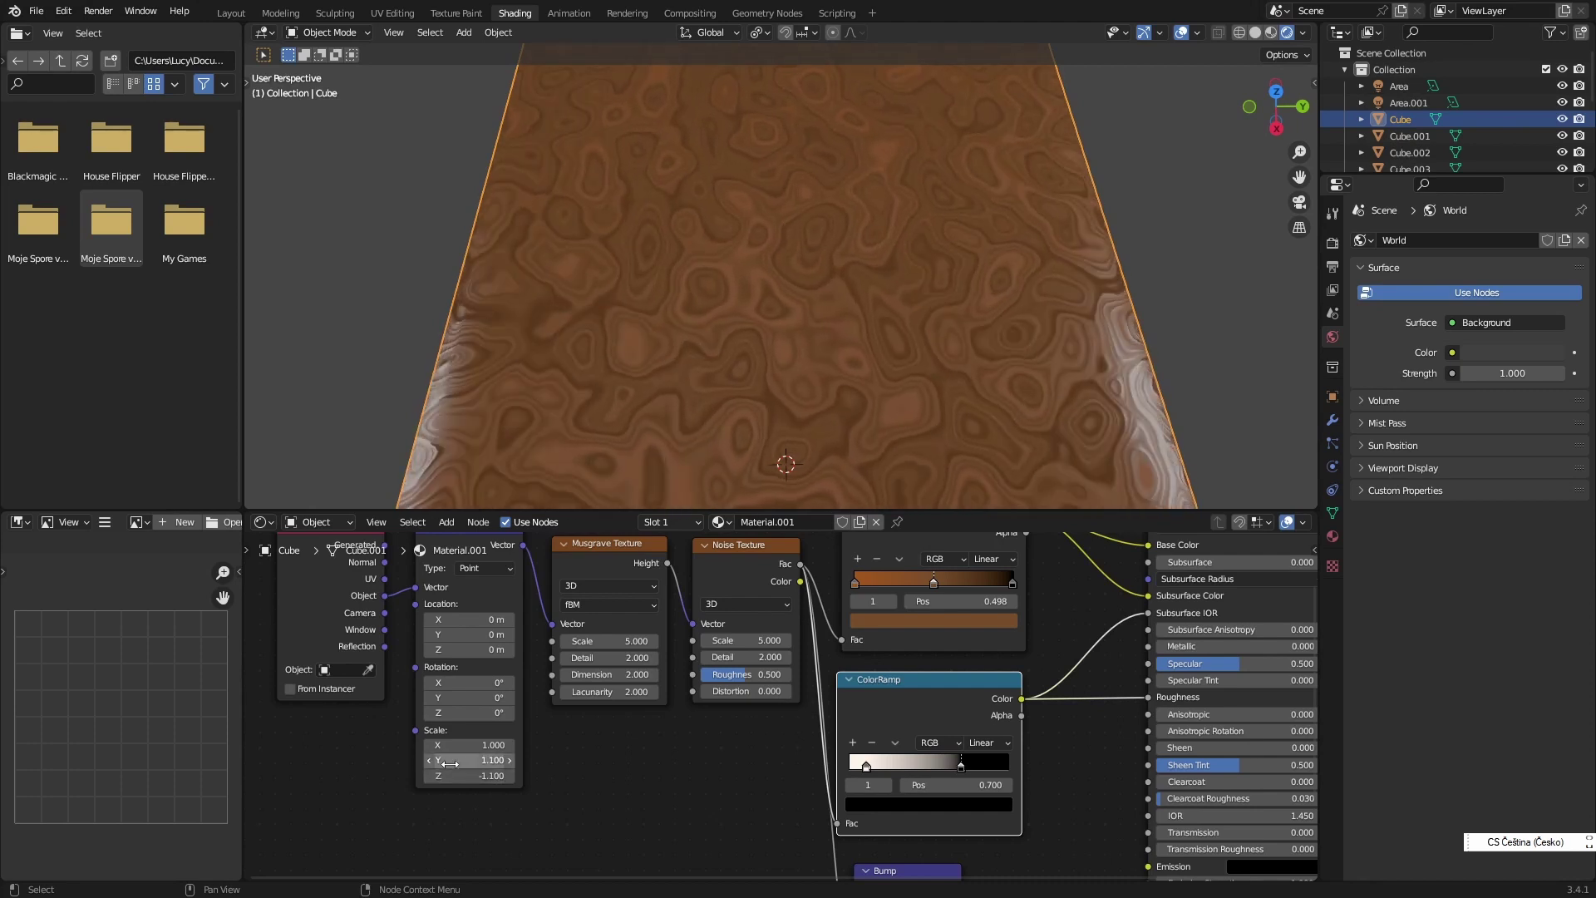
pyautogui.click(466, 760)
pyautogui.write('0.1')
pyautogui.press('Return')
# - Settle the Mapping Y scale at 0.400 while checking the seat top
pyautogui.moveTo(466, 760); pyautogui.dragTo(582, 759)
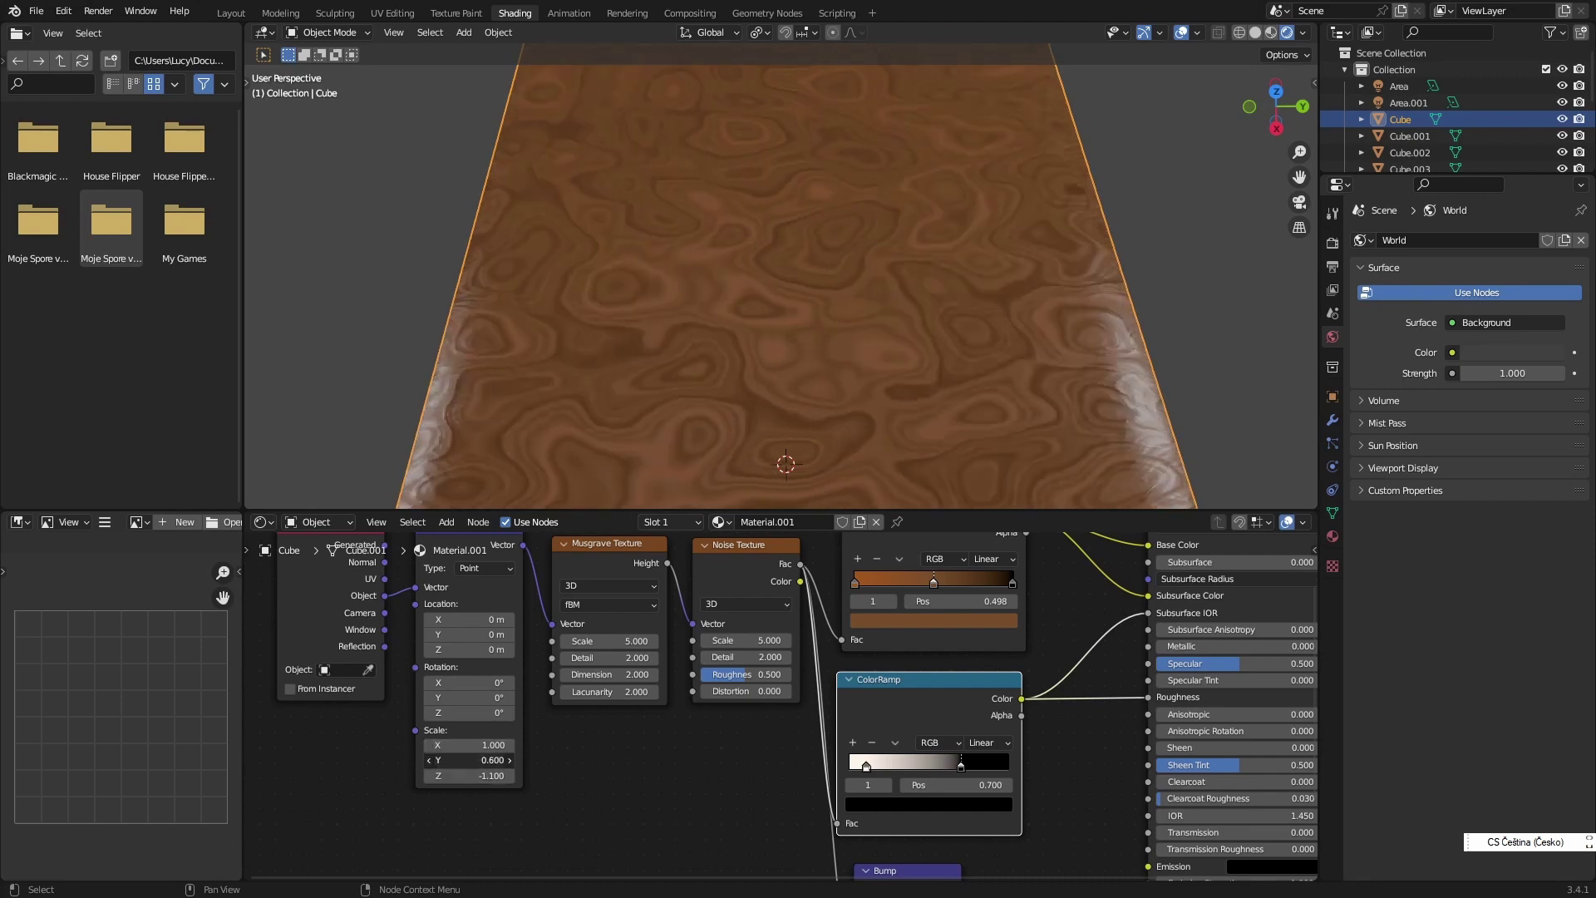
pyautogui.moveTo(465, 760); pyautogui.dragTo(416, 760)
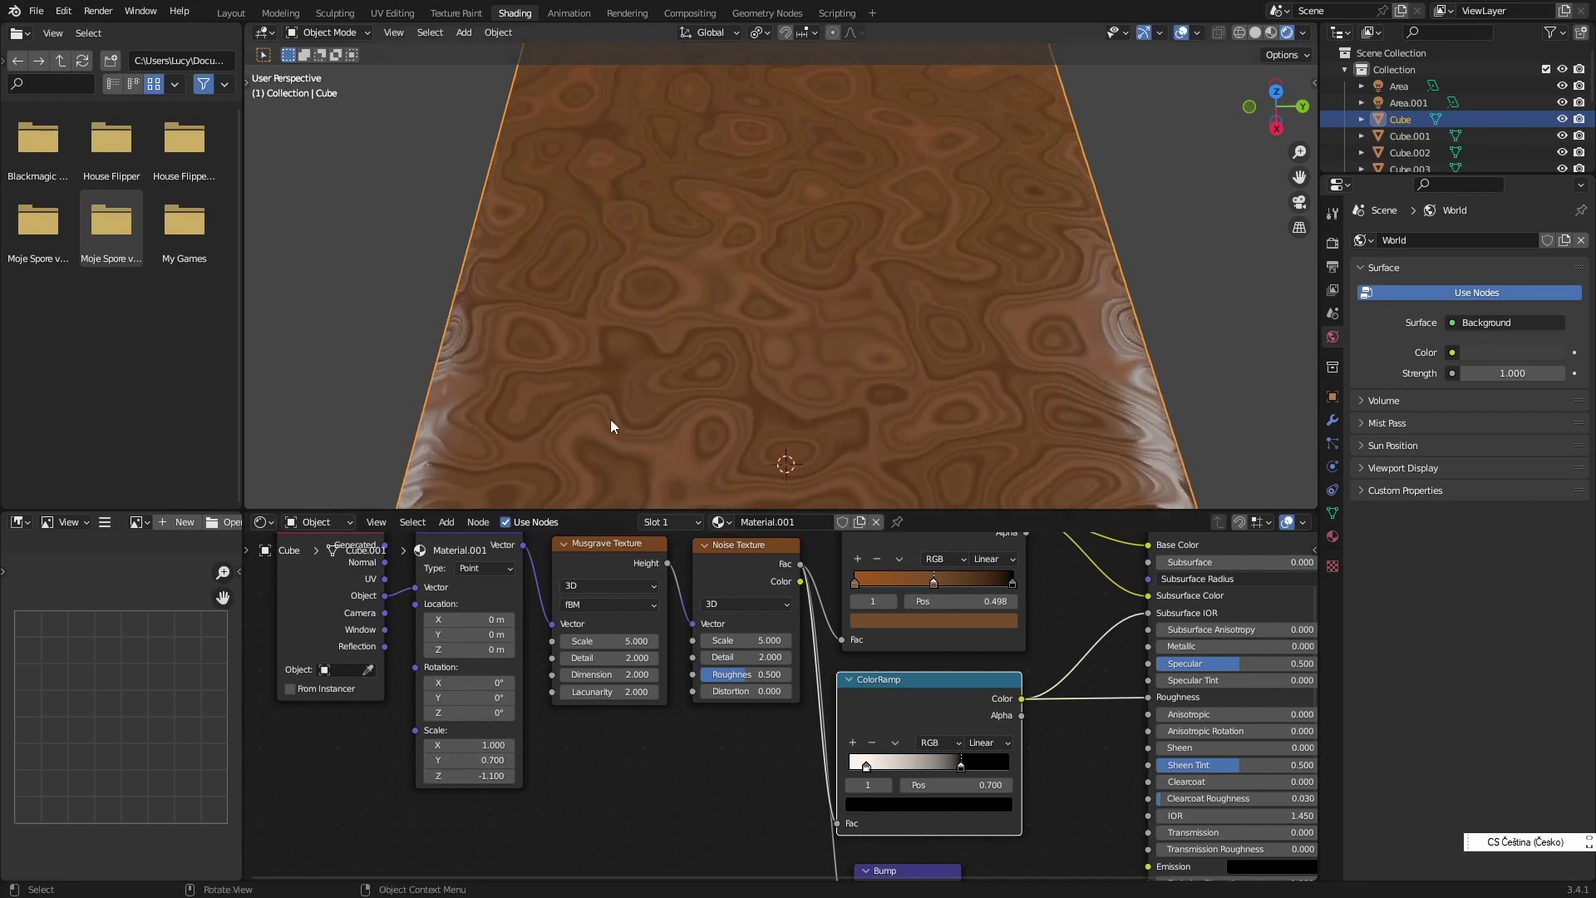
pyautogui.moveTo(610, 419); pyautogui.dragTo(636, 341, button='middle')
pyautogui.scroll(-5, 636, 342)
pyautogui.moveTo(477, 760)
pyautogui.mouseDown()
pyautogui.moveTo(444, 760)
pyautogui.moveTo(457, 760)
pyautogui.mouseUp()
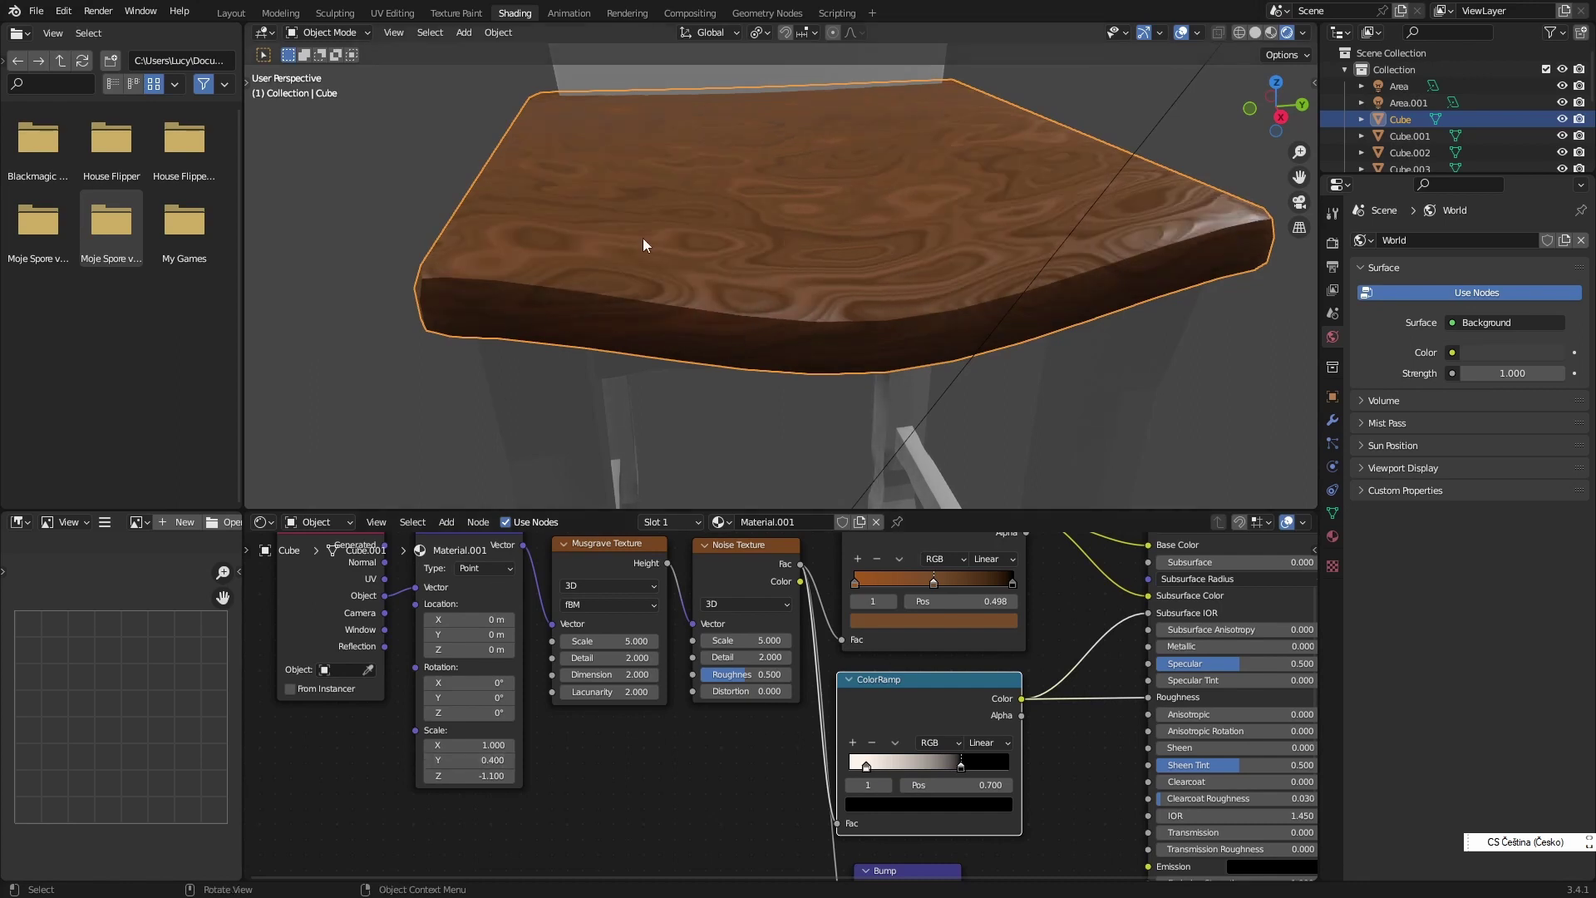
pyautogui.moveTo(642, 243)
pyautogui.mouseDown(button='middle')
pyautogui.moveTo(865, 303)
pyautogui.moveTo(649, 263)
pyautogui.moveTo(800, 330)
pyautogui.moveTo(844, 327)
pyautogui.moveTo(846, 354)
pyautogui.mouseUp(button='middle')
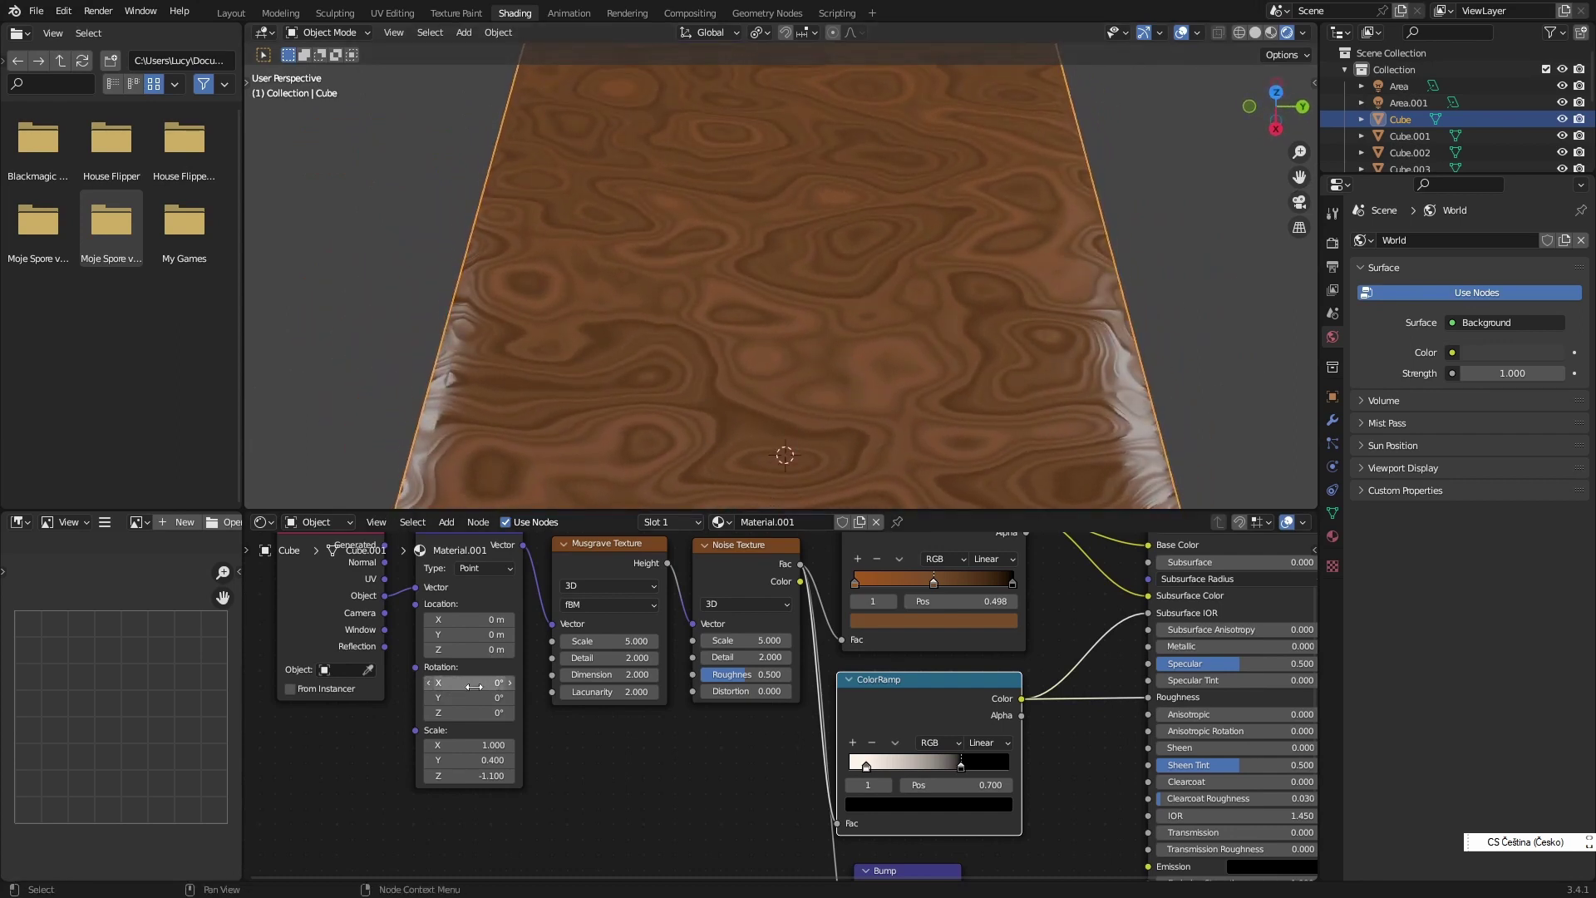
# - Tilt the Mapping rotation X to -0.8° and reset Location Z to 0 m
pyautogui.moveTo(474, 685)
pyautogui.mouseDown()
pyautogui.moveTo(532, 713)
pyautogui.moveTo(462, 712)
pyautogui.mouseUp()
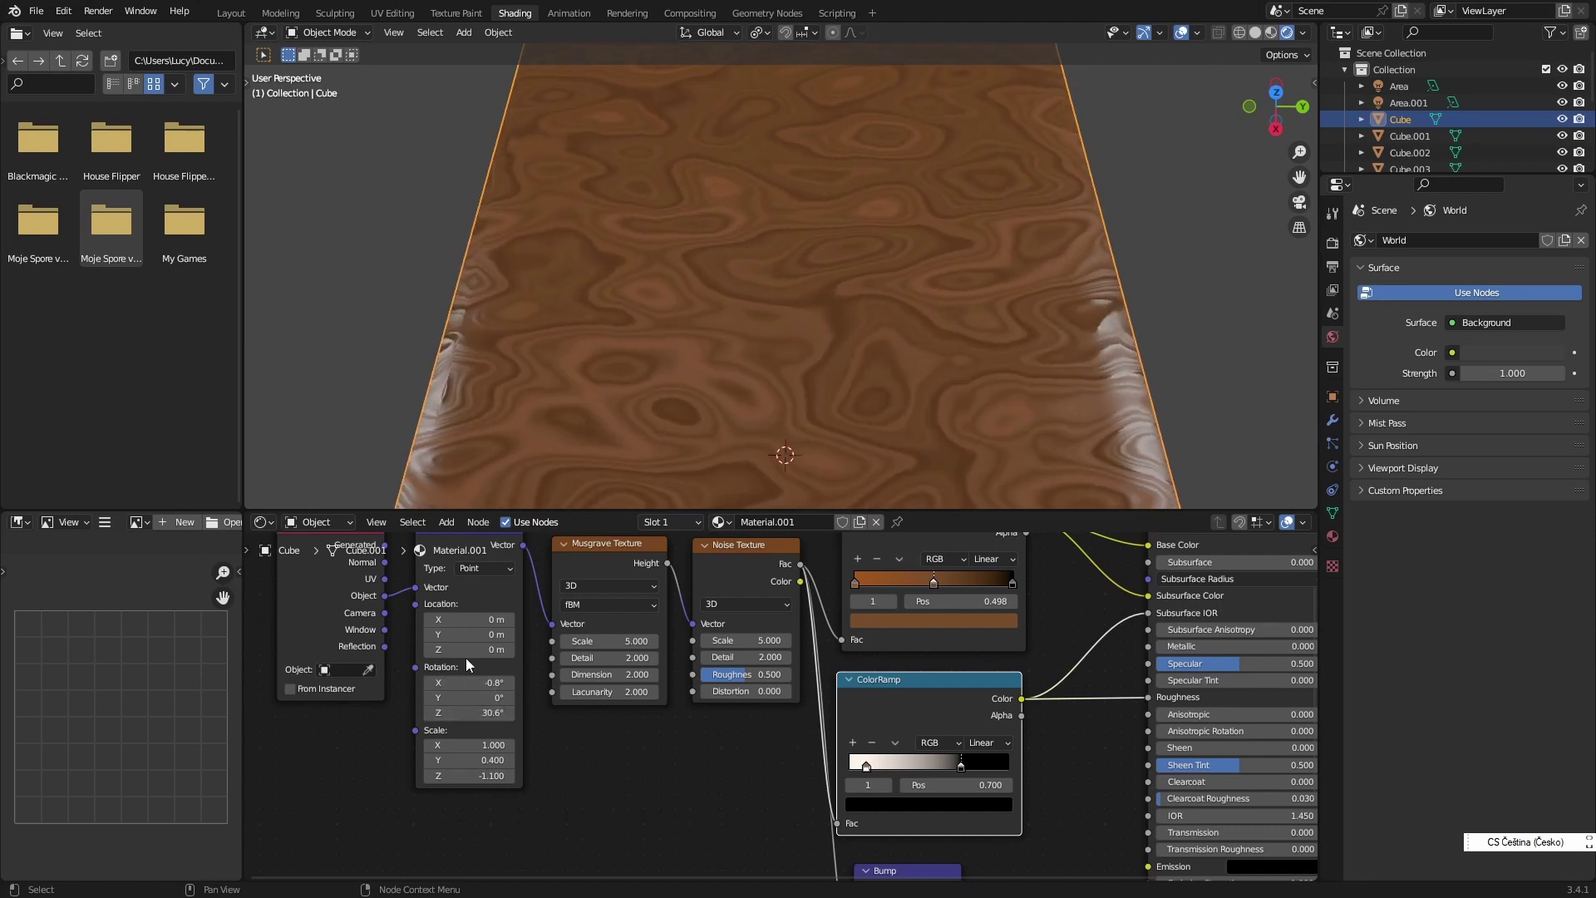
pyautogui.moveTo(470, 650)
pyautogui.mouseDown()
pyautogui.moveTo(445, 649)
pyautogui.moveTo(474, 649)
pyautogui.mouseUp()
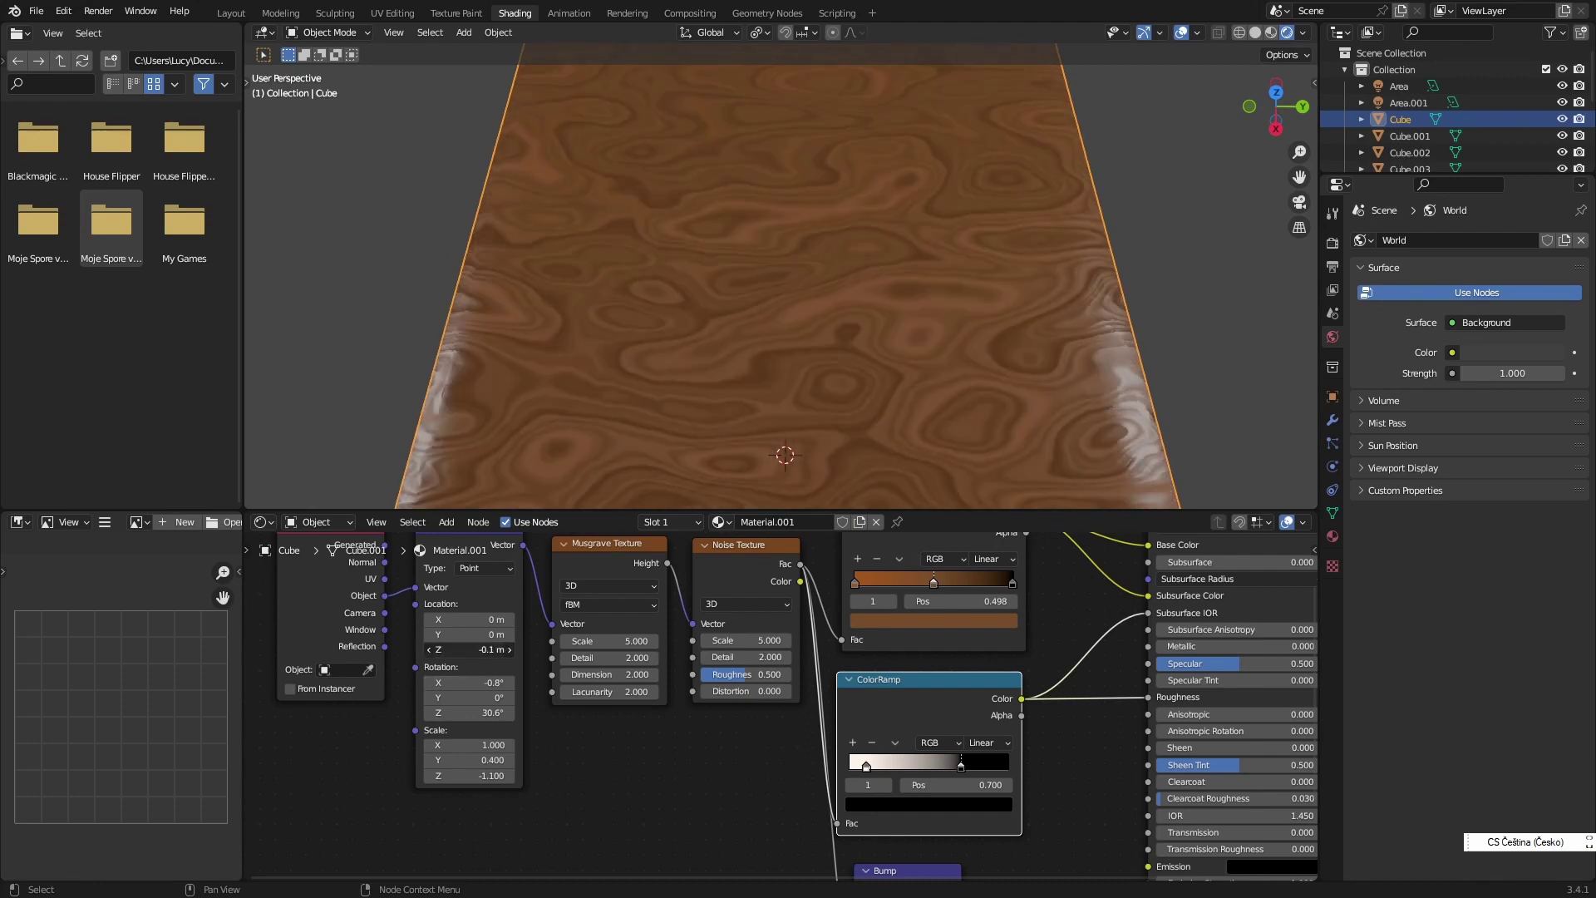
pyautogui.click(474, 649)
pyautogui.write('0')
pyautogui.press('Return')
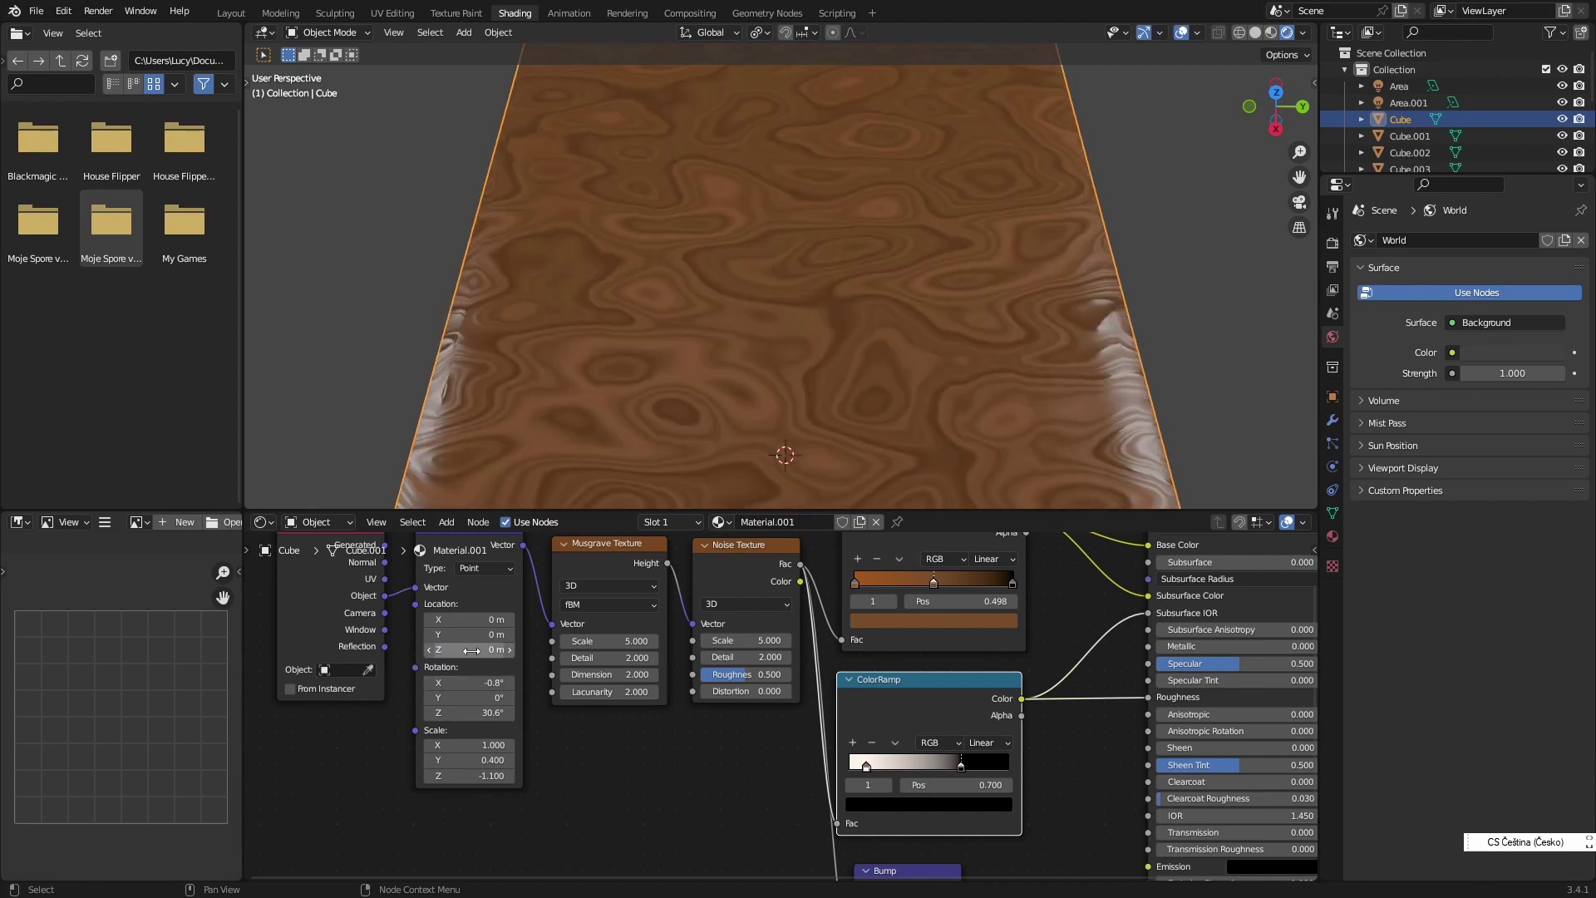
# - Set Mapping Scale X to 0.500 and Y to 0.100 for longer grain bands
pyautogui.click(470, 745)
pyautogui.write('0.2')
pyautogui.press('Return')
pyautogui.moveTo(470, 745)
pyautogui.mouseDown()
pyautogui.moveTo(499, 745)
pyautogui.moveTo(441, 759)
pyautogui.moveTo(490, 760)
pyautogui.mouseUp()
pyautogui.click(470, 760)
pyautogui.write('-0.1')
pyautogui.press('Return')
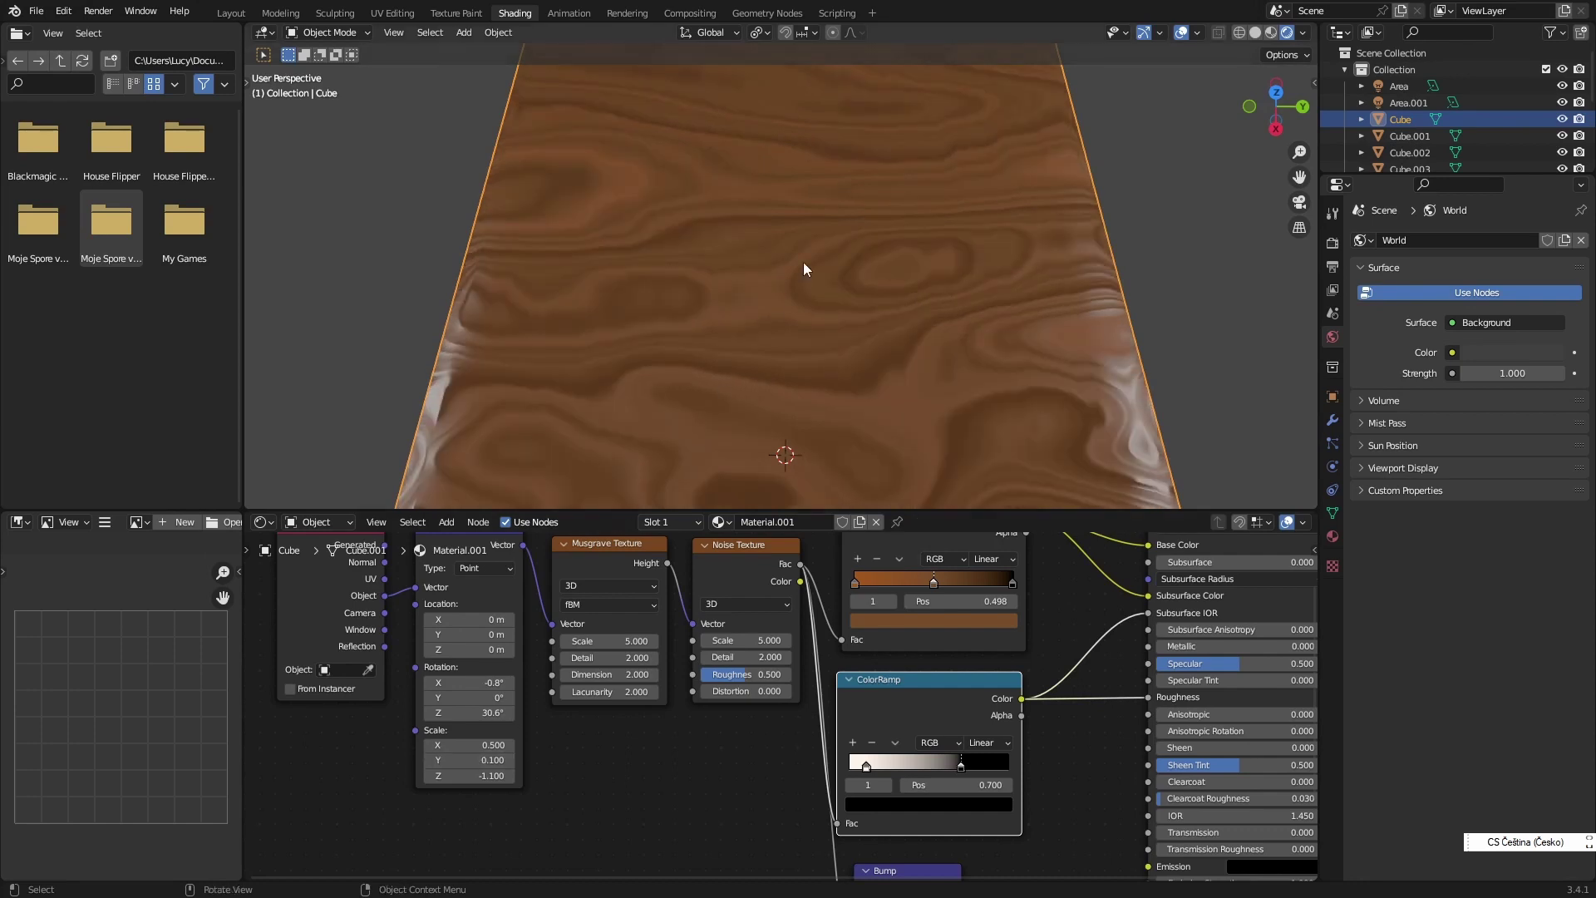
pyautogui.scroll(-5, 803, 261)
pyautogui.moveTo(816, 372); pyautogui.dragTo(800, 341, button='middle')
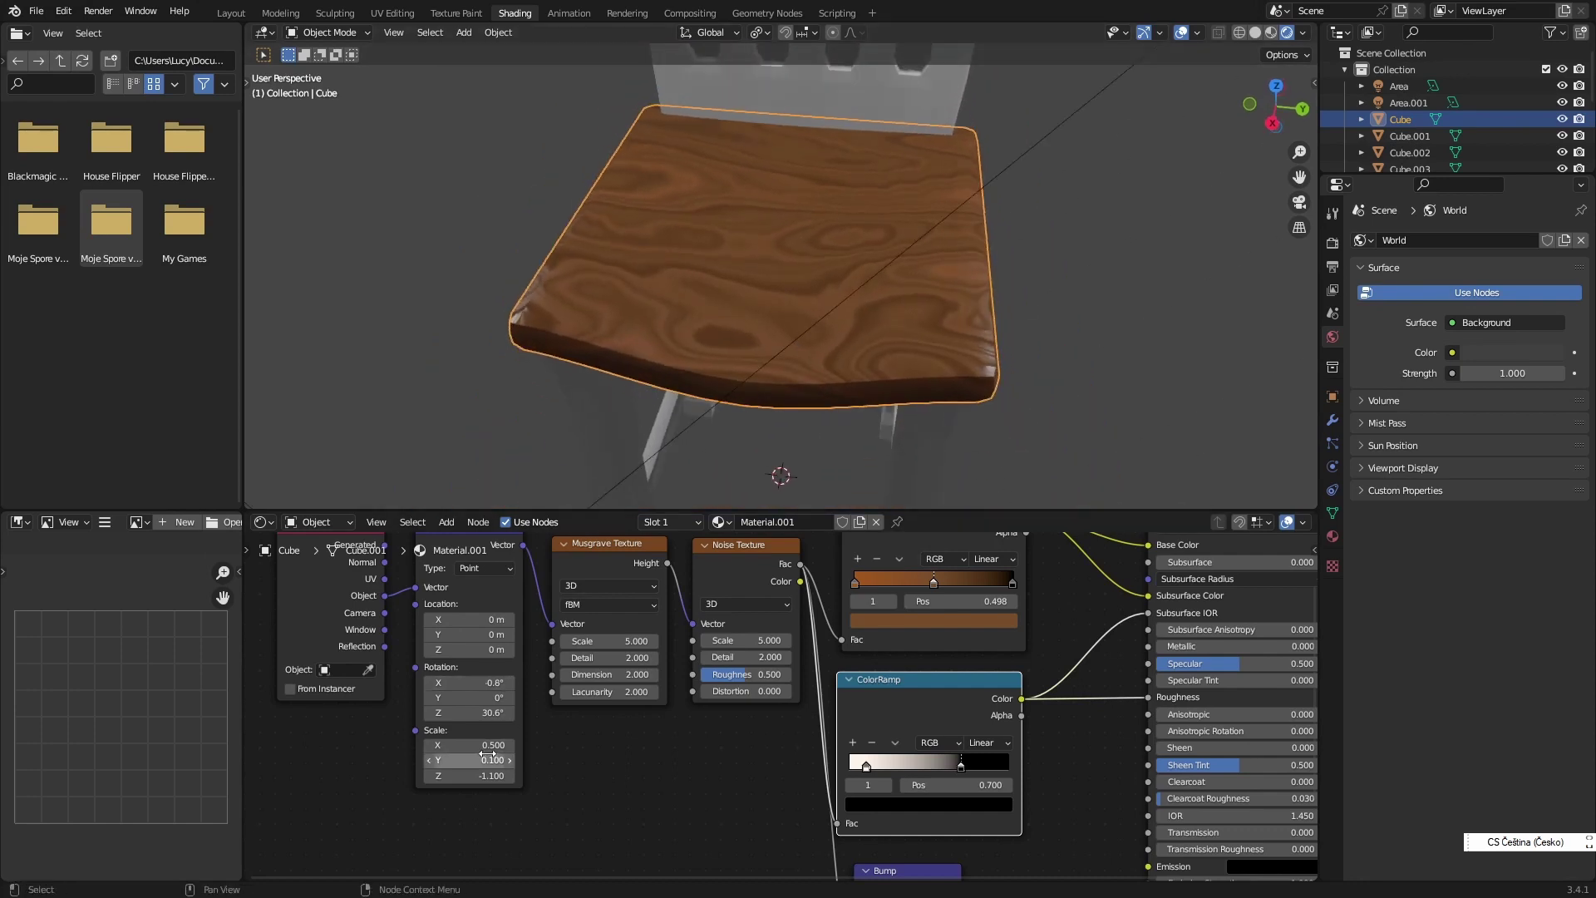
# - Set Mapping Y to -0.400, Noise scale 3.300, Musgrave scale 3.100, and adjust Noise roughness
pyautogui.moveTo(469, 759); pyautogui.dragTo(428, 760)
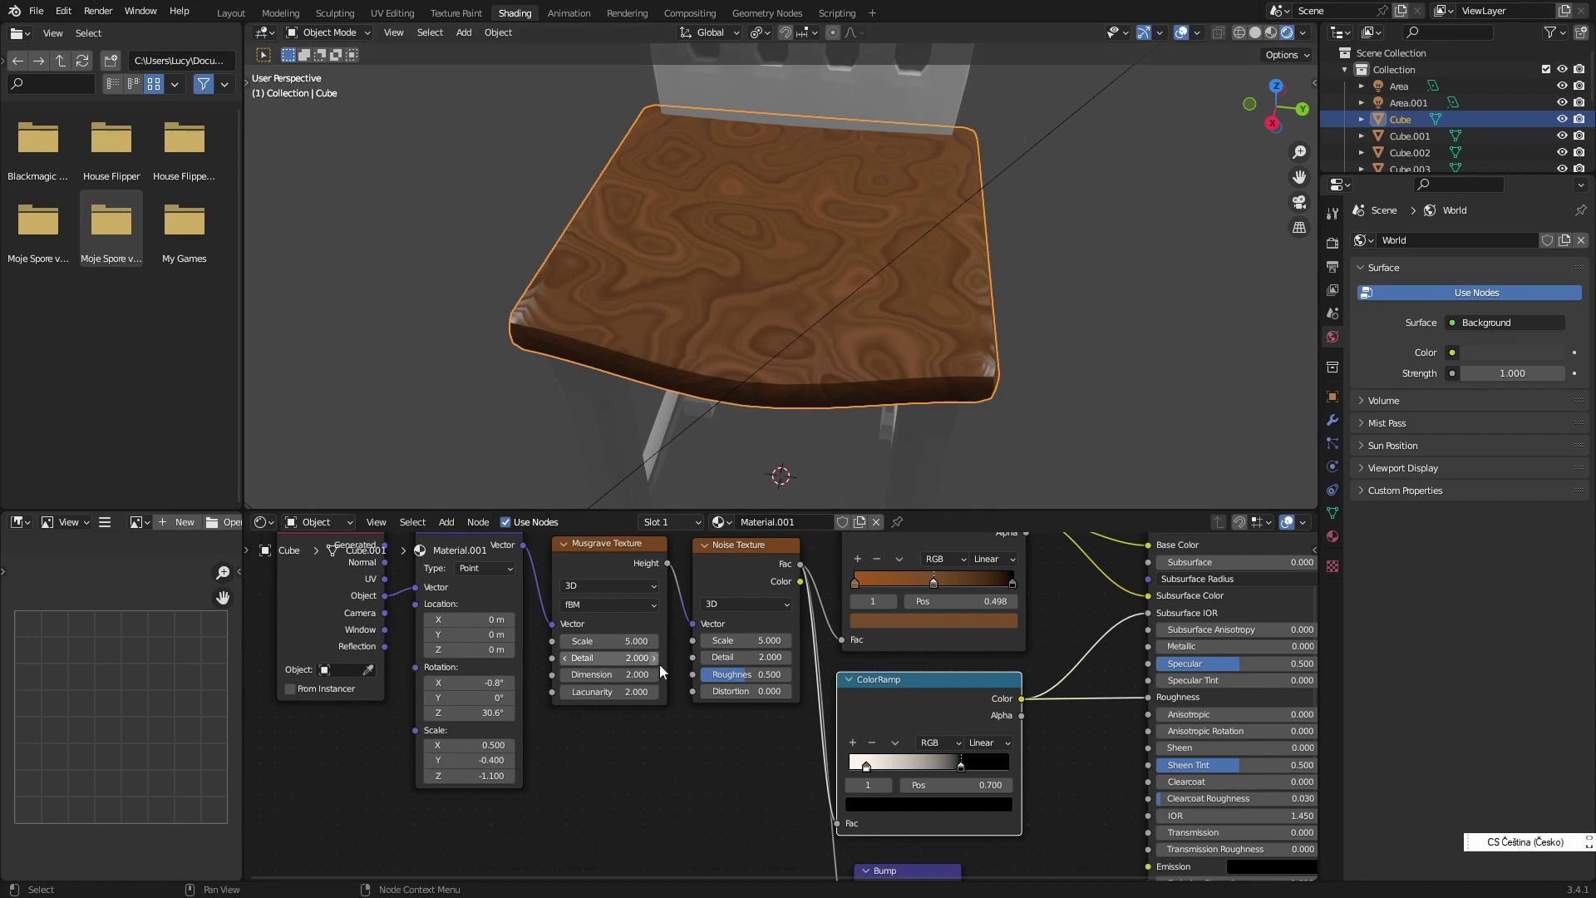
pyautogui.moveTo(746, 640); pyautogui.dragTo(707, 640)
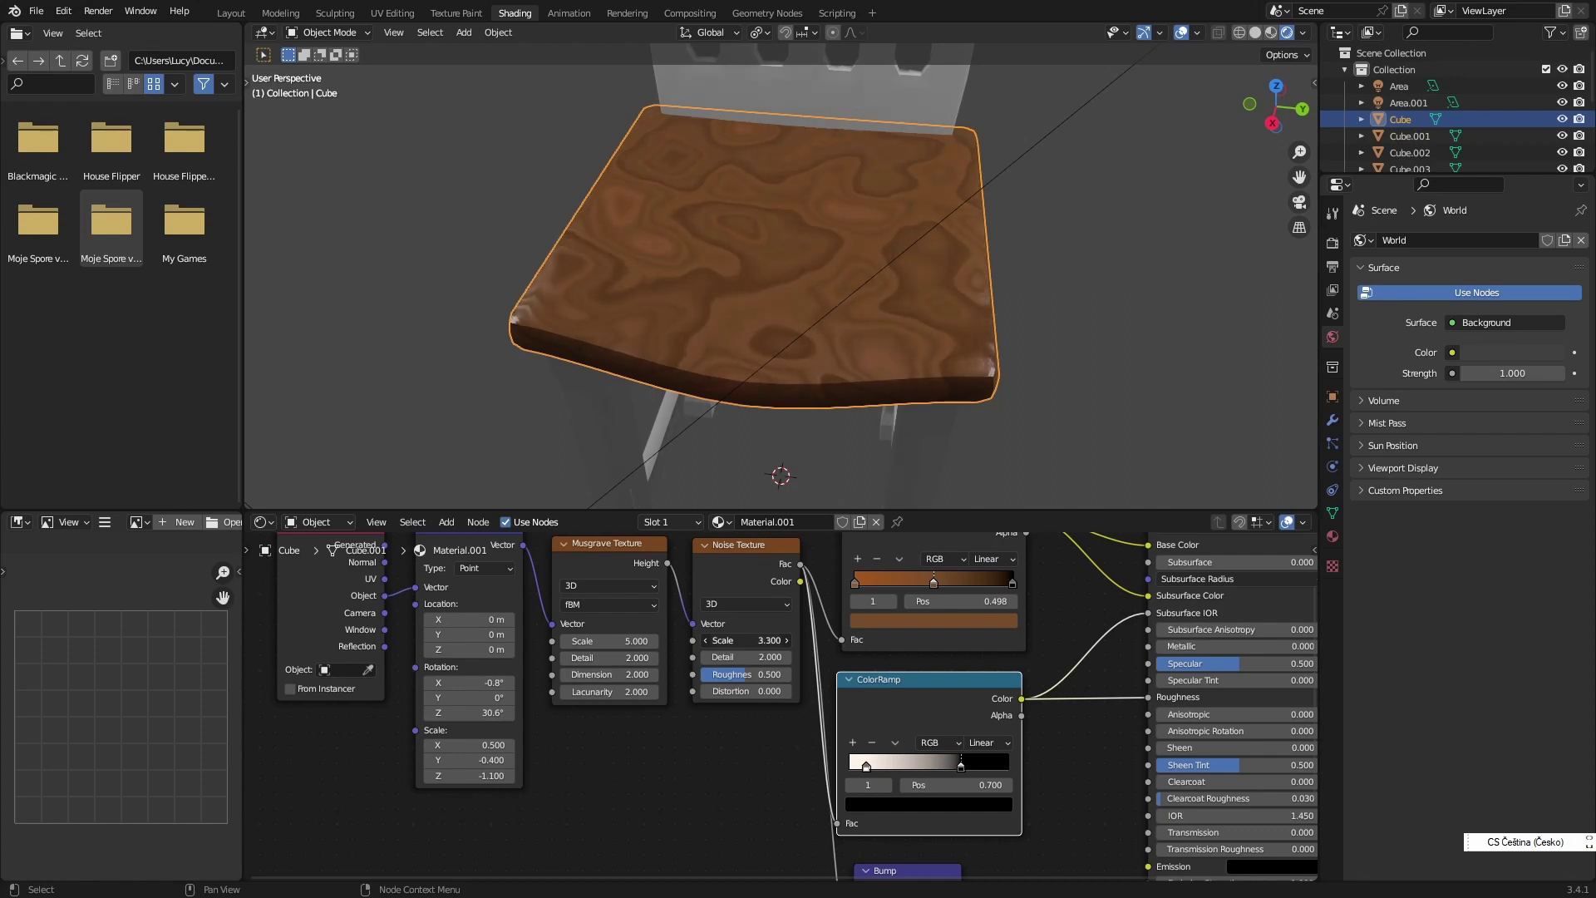
pyautogui.moveTo(632, 641)
pyautogui.mouseDown()
pyautogui.moveTo(599, 640)
pyautogui.moveTo(661, 640)
pyautogui.moveTo(574, 641)
pyautogui.moveTo(628, 641)
pyautogui.moveTo(601, 640)
pyautogui.mouseUp()
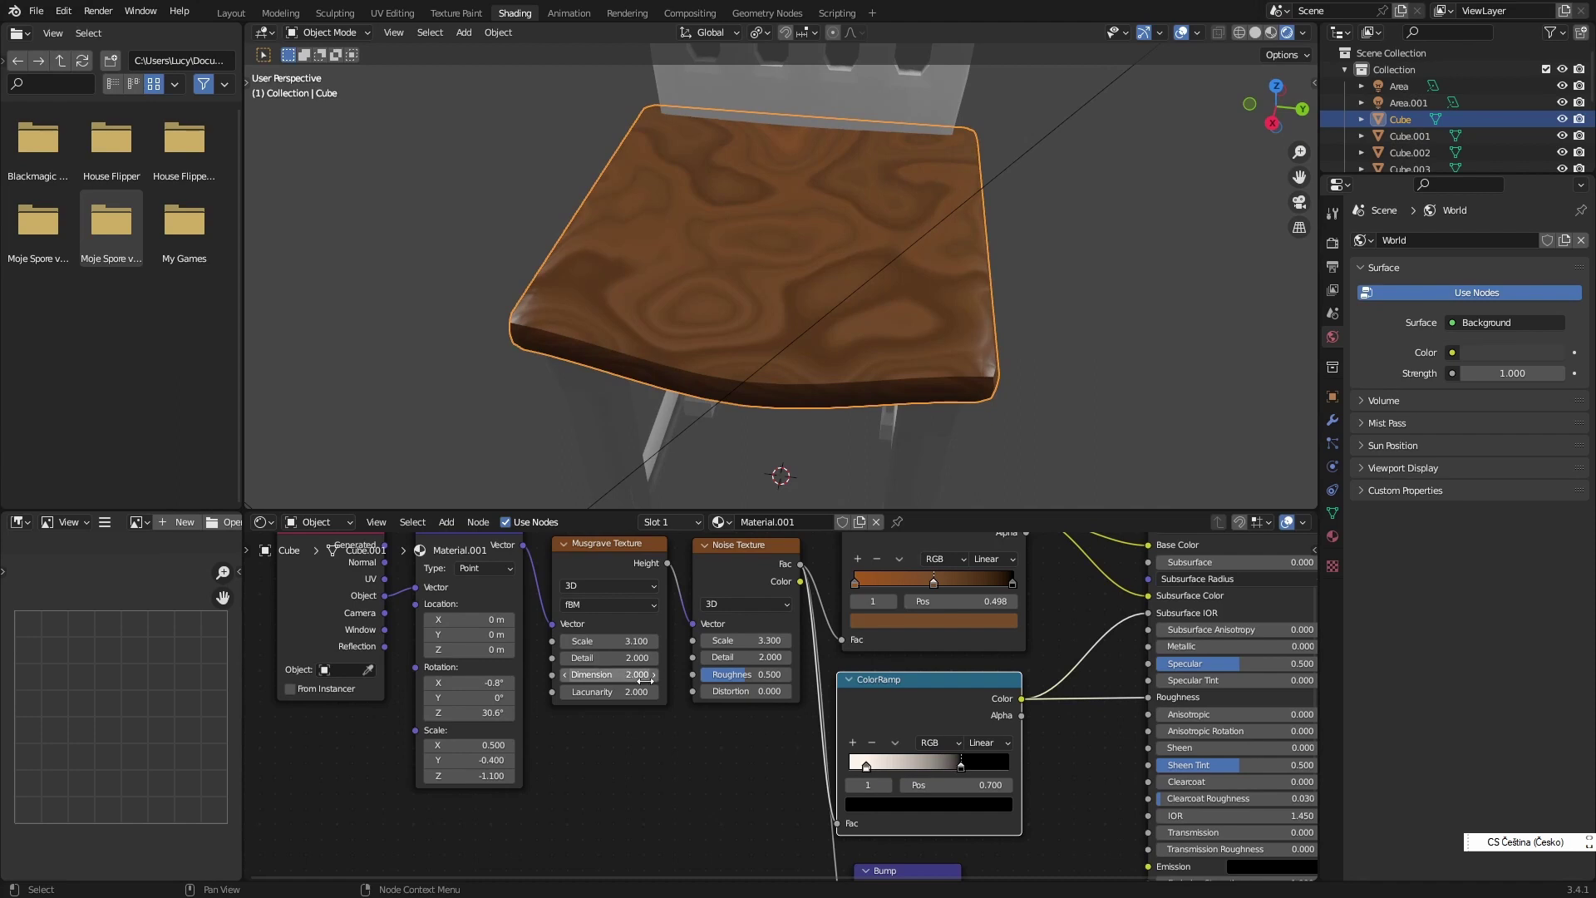
pyautogui.moveTo(744, 674)
pyautogui.mouseDown()
pyautogui.moveTo(730, 675)
pyautogui.moveTo(769, 657)
pyautogui.moveTo(720, 658)
pyautogui.moveTo(769, 657)
pyautogui.mouseUp()
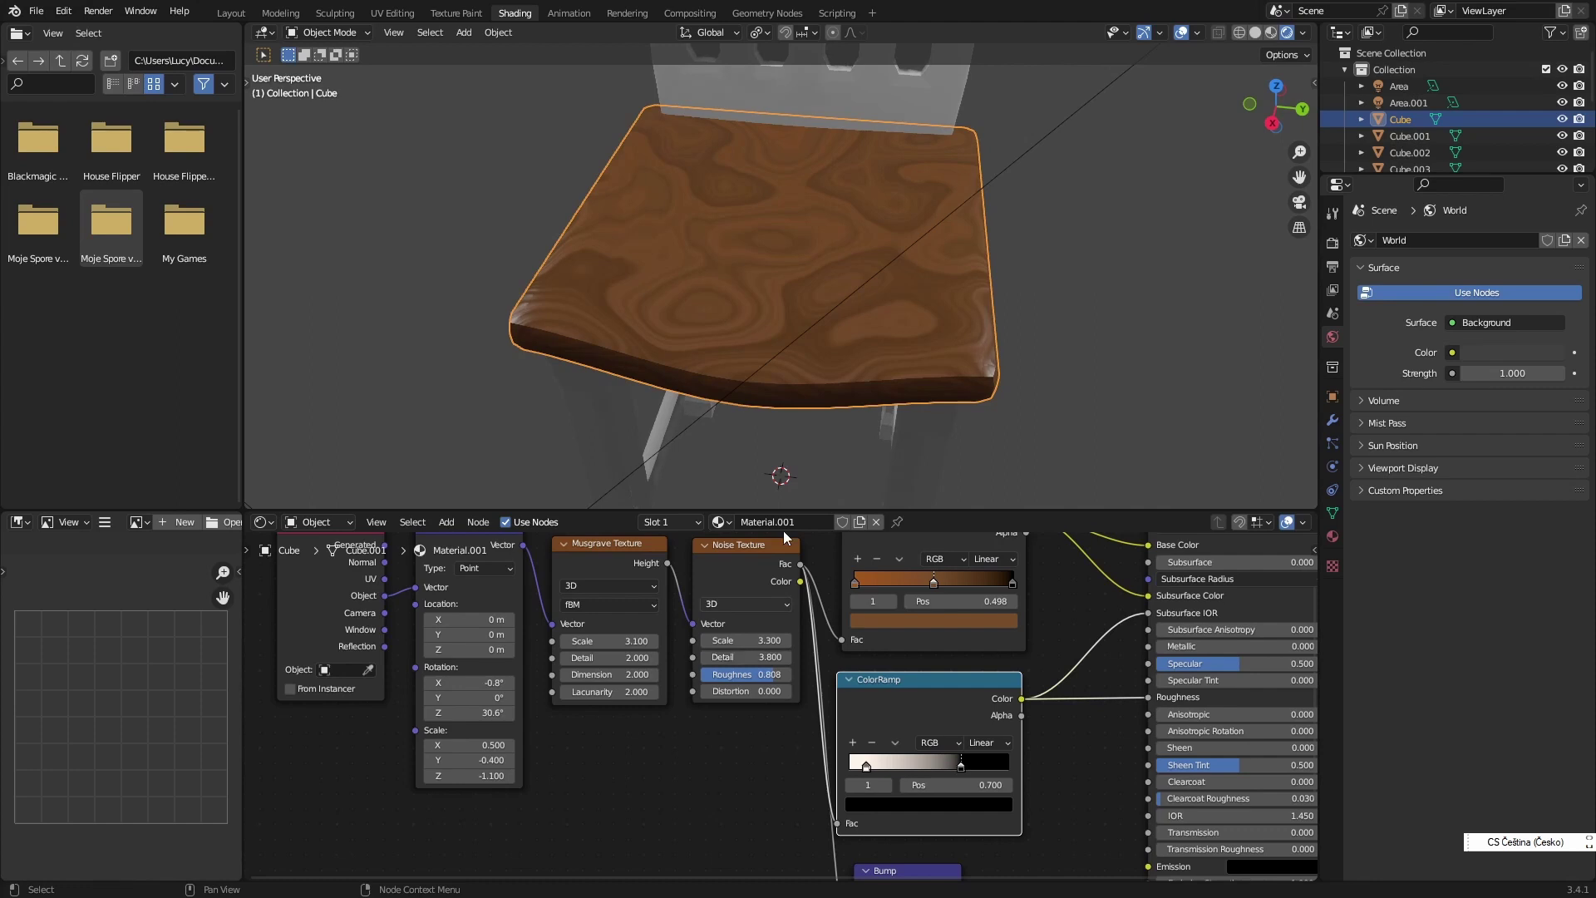
# - Retune Noise detail and scale to 2.3, Musgrave scale 3.9 and detail 0.8
pyautogui.scroll(5, 767, 367)
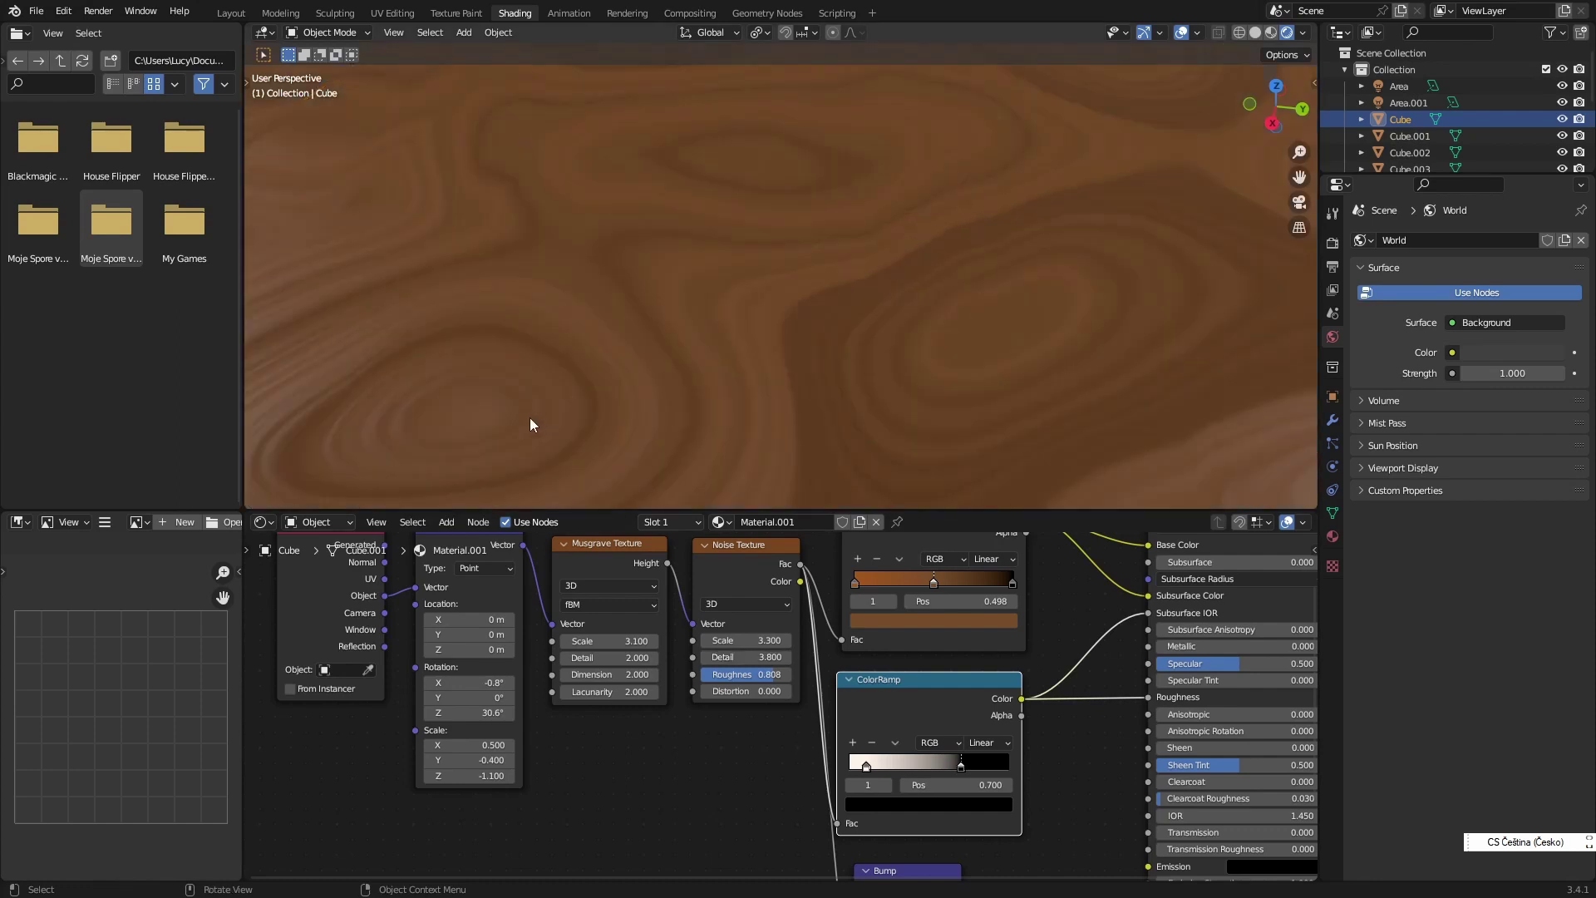
pyautogui.scroll(-5, 597, 447)
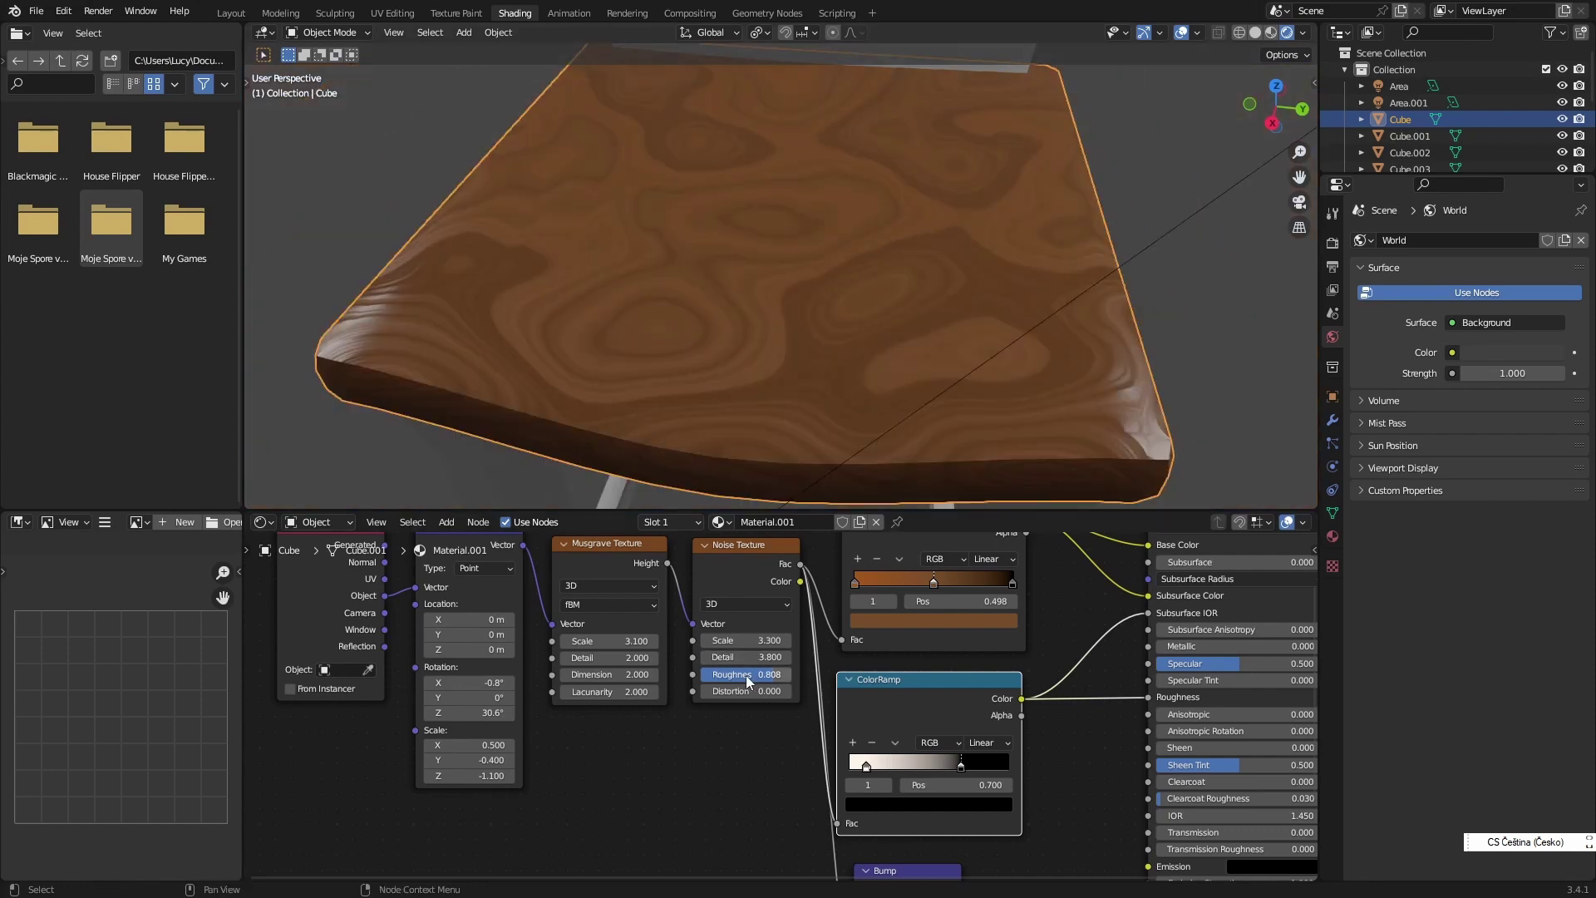
pyautogui.moveTo(752, 657)
pyautogui.mouseDown()
pyautogui.moveTo(727, 657)
pyautogui.moveTo(786, 657)
pyautogui.mouseUp()
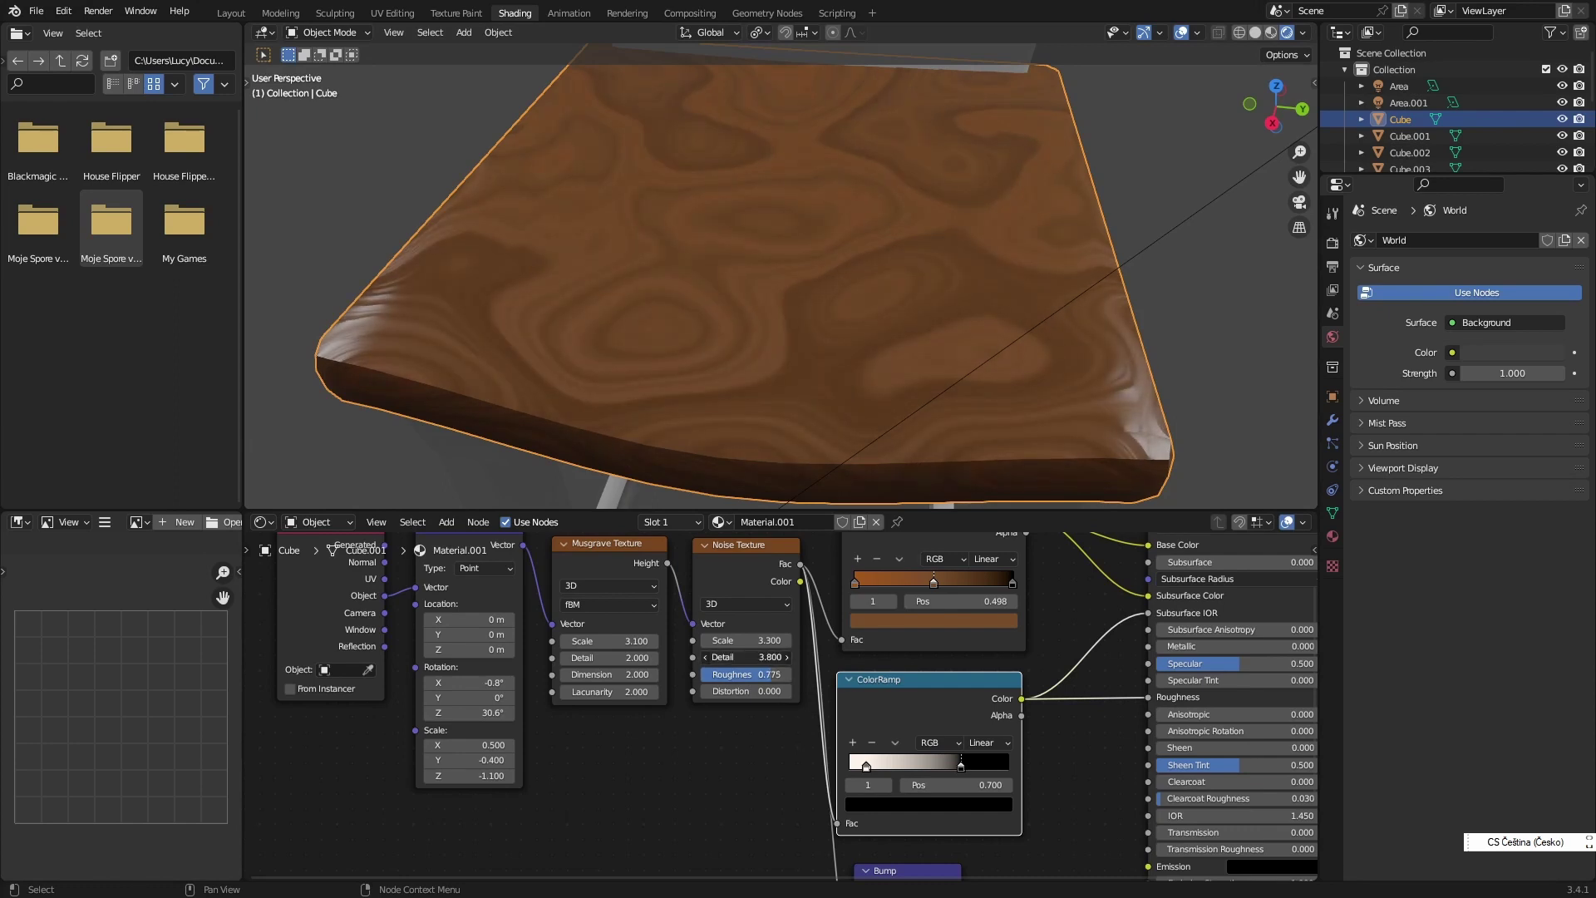
pyautogui.moveTo(748, 366)
pyautogui.mouseDown(button='middle')
pyautogui.moveTo(655, 380)
pyautogui.moveTo(673, 381)
pyautogui.mouseUp(button='middle')
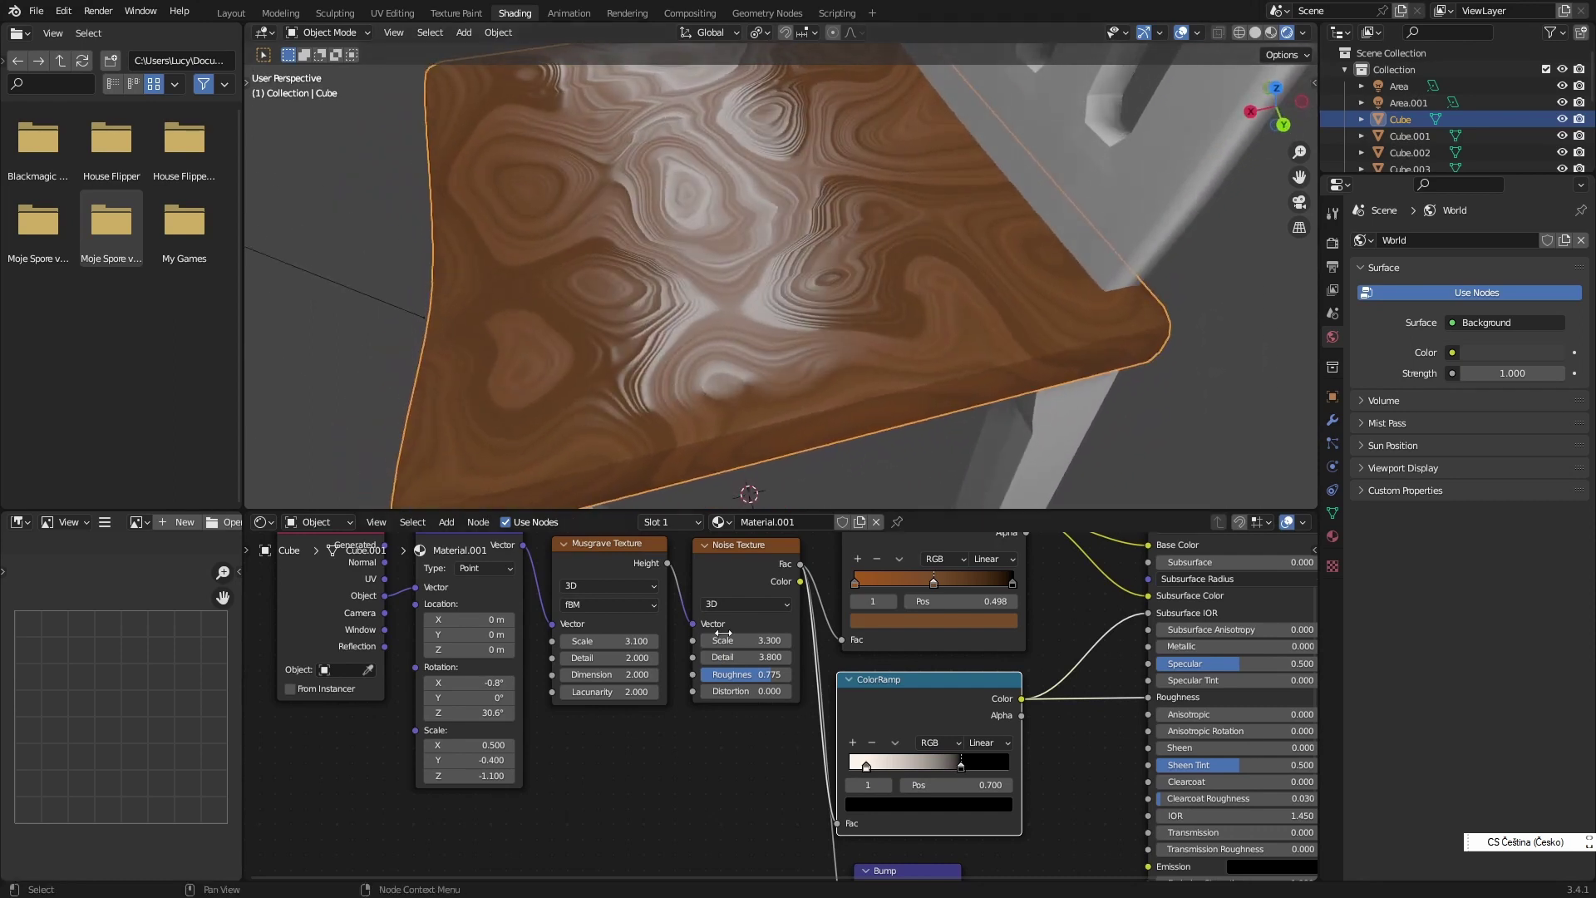
pyautogui.moveTo(723, 640)
pyautogui.mouseDown()
pyautogui.moveTo(740, 640)
pyautogui.moveTo(665, 675)
pyautogui.mouseUp()
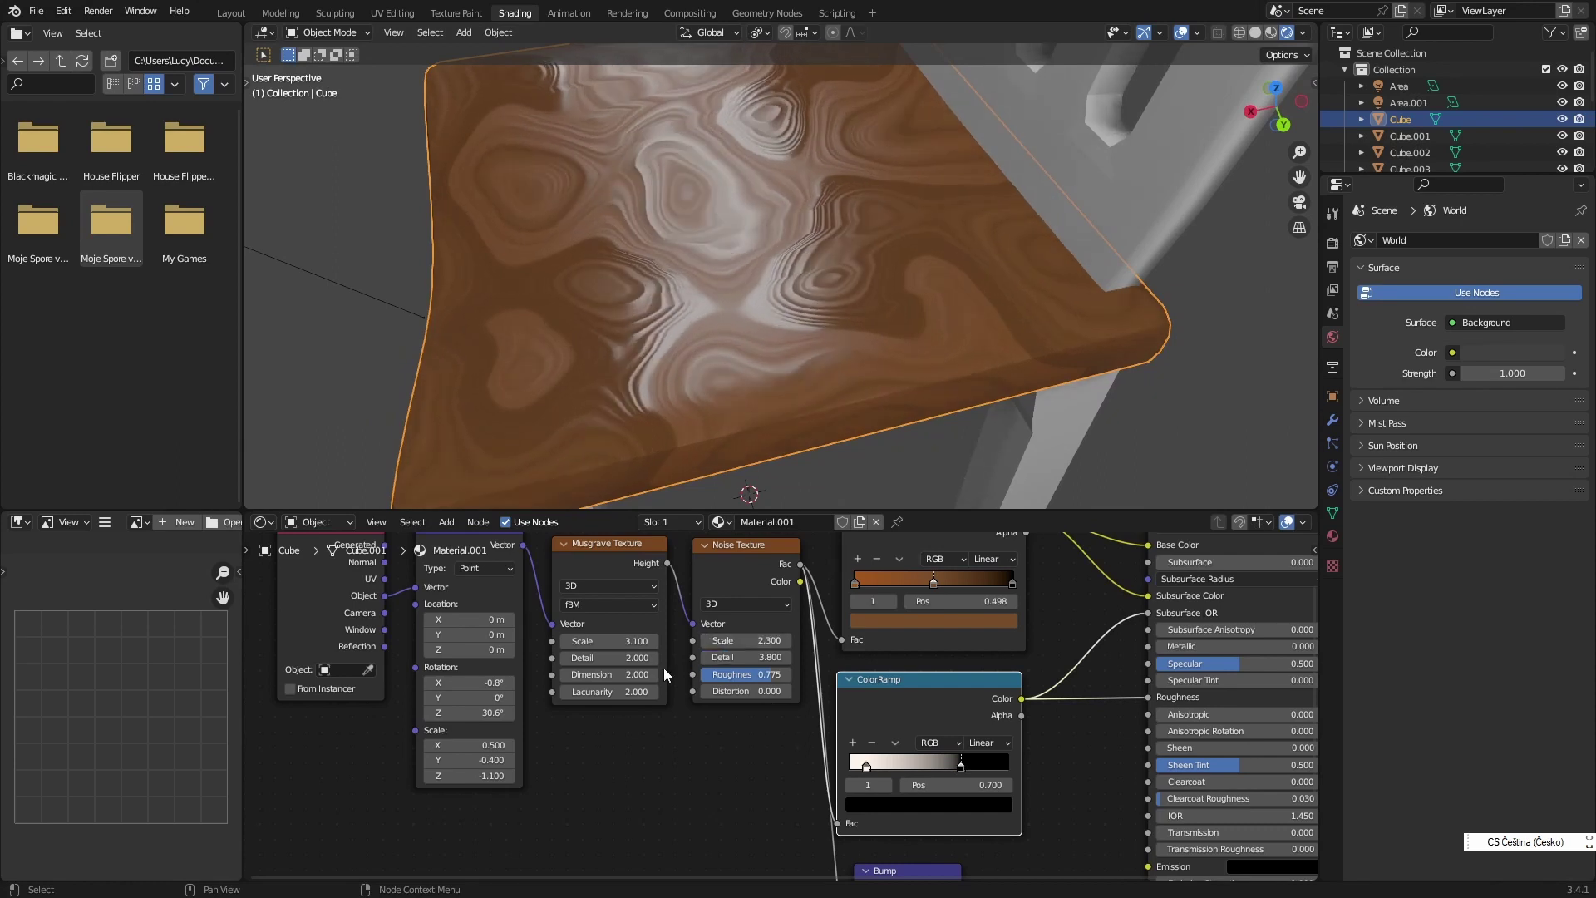
pyautogui.moveTo(611, 641); pyautogui.dragTo(644, 641)
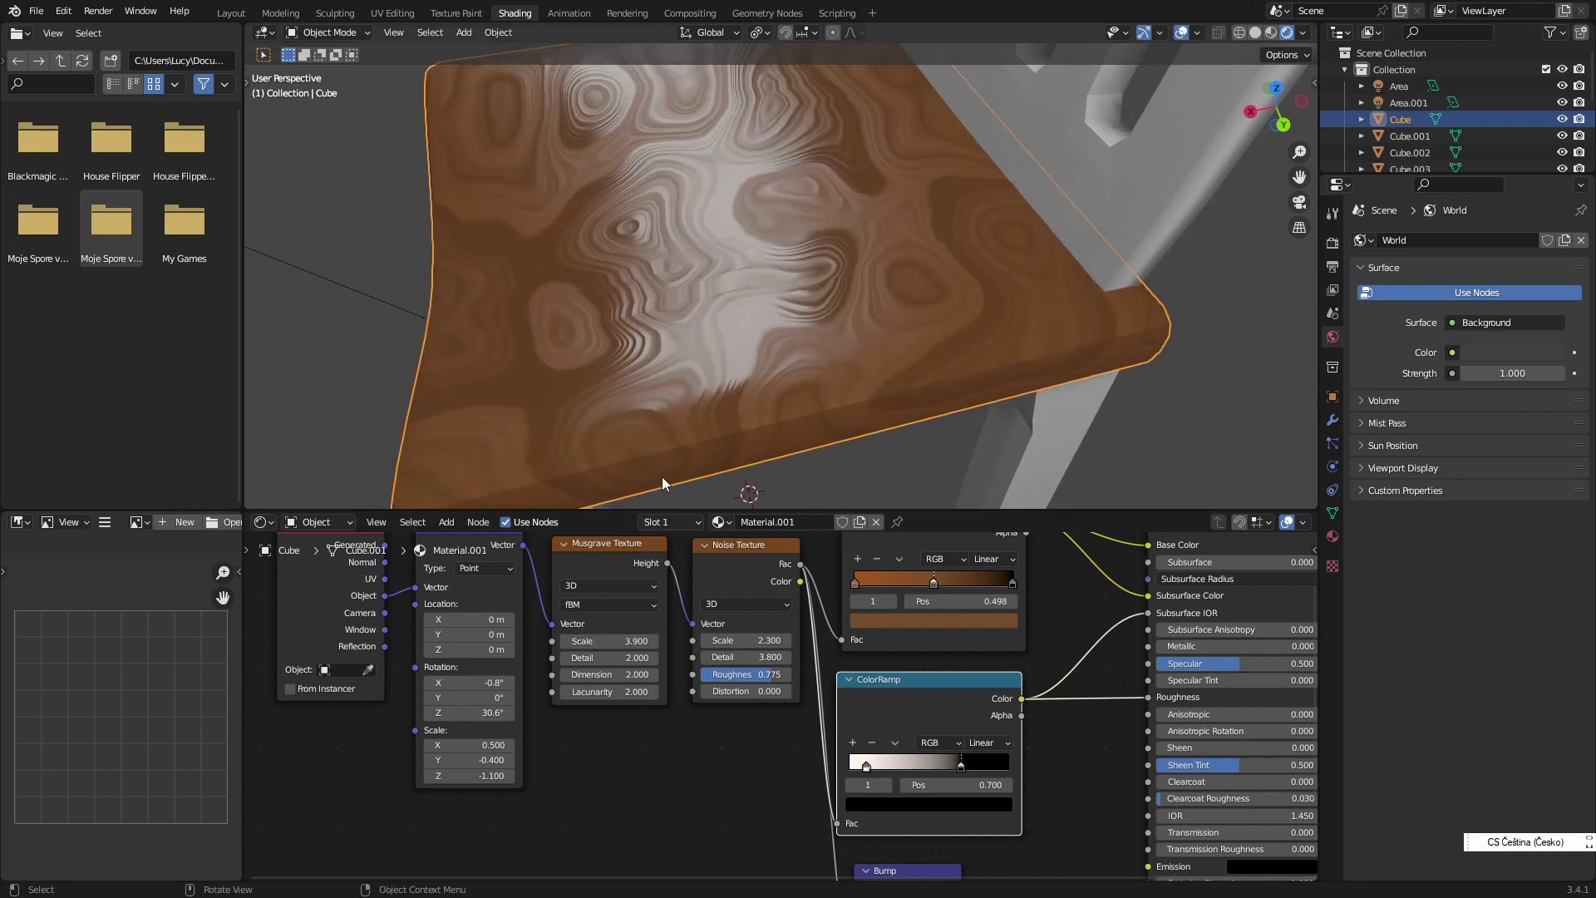
pyautogui.moveTo(662, 480); pyautogui.dragTo(691, 441, button='middle')
pyautogui.moveTo(611, 658); pyautogui.dragTo(574, 658)
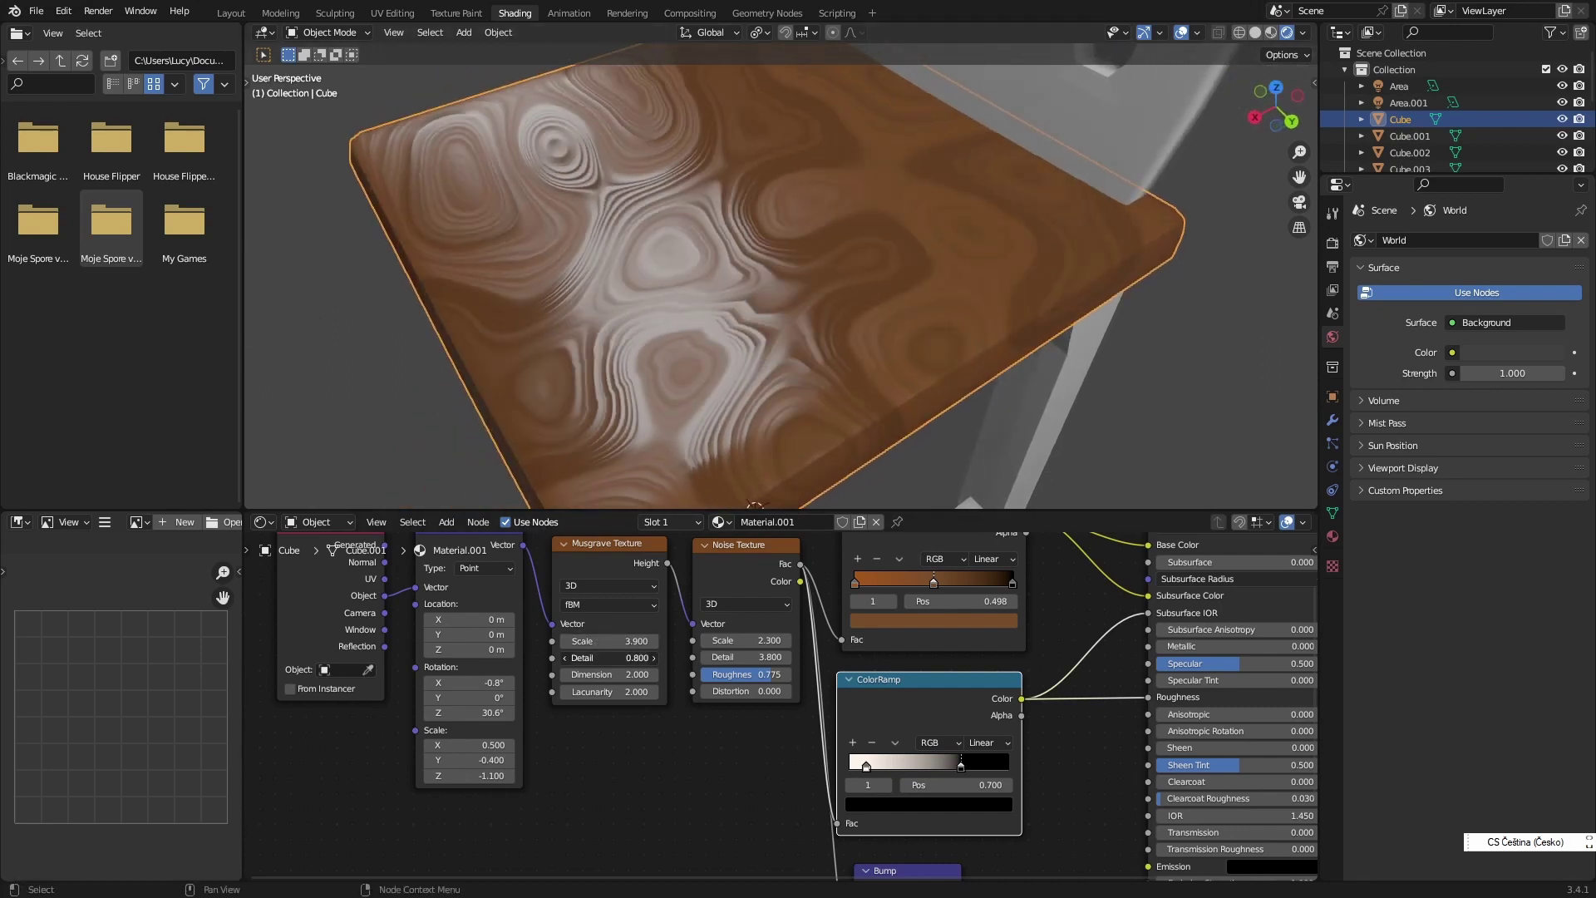
# - Set Mapping scale X to 1.400 and Y to -0.100
pyautogui.scroll(-3, 670, 457)
pyautogui.scroll(-4, 738, 417)
pyautogui.moveTo(746, 387)
pyautogui.mouseDown(button='middle')
pyautogui.moveTo(705, 472)
pyautogui.moveTo(650, 407)
pyautogui.moveTo(810, 464)
pyautogui.moveTo(775, 480)
pyautogui.mouseUp(button='middle')
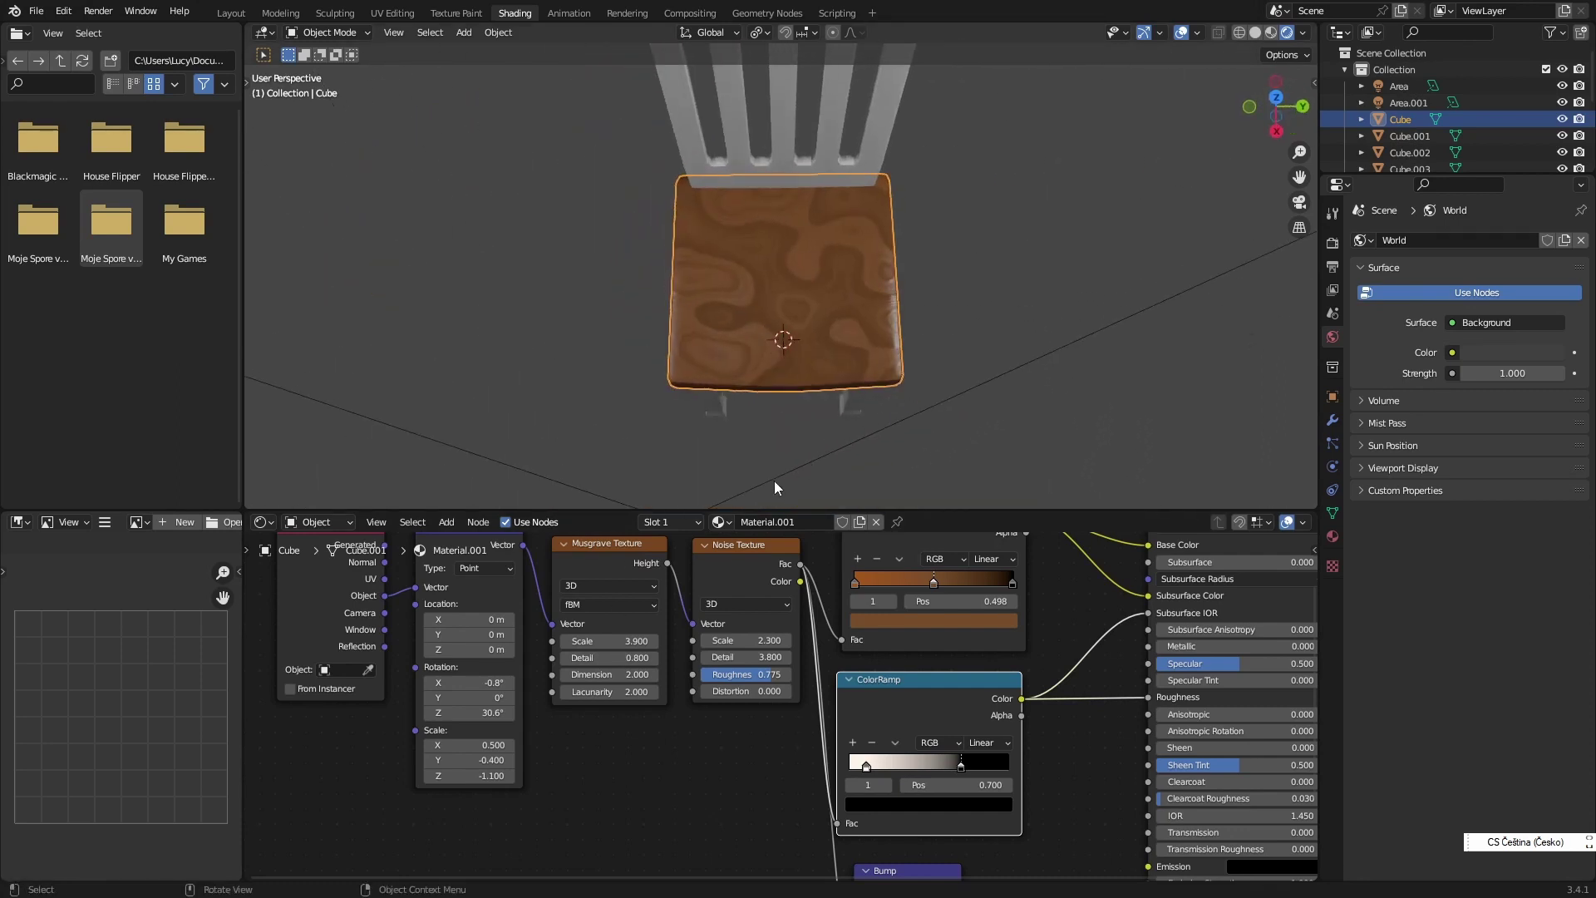
pyautogui.scroll(2, 775, 411)
pyautogui.moveTo(470, 760)
pyautogui.mouseDown()
pyautogui.moveTo(499, 759)
pyautogui.moveTo(437, 775)
pyautogui.moveTo(511, 745)
pyautogui.moveTo(491, 745)
pyautogui.mouseUp()
pyautogui.moveTo(720, 465)
pyautogui.mouseDown(button='middle')
pyautogui.moveTo(620, 365)
pyautogui.moveTo(746, 277)
pyautogui.moveTo(620, 376)
pyautogui.moveTo(863, 365)
pyautogui.moveTo(798, 274)
pyautogui.mouseUp(button='middle')
pyautogui.scroll(-1, 1053, 713)
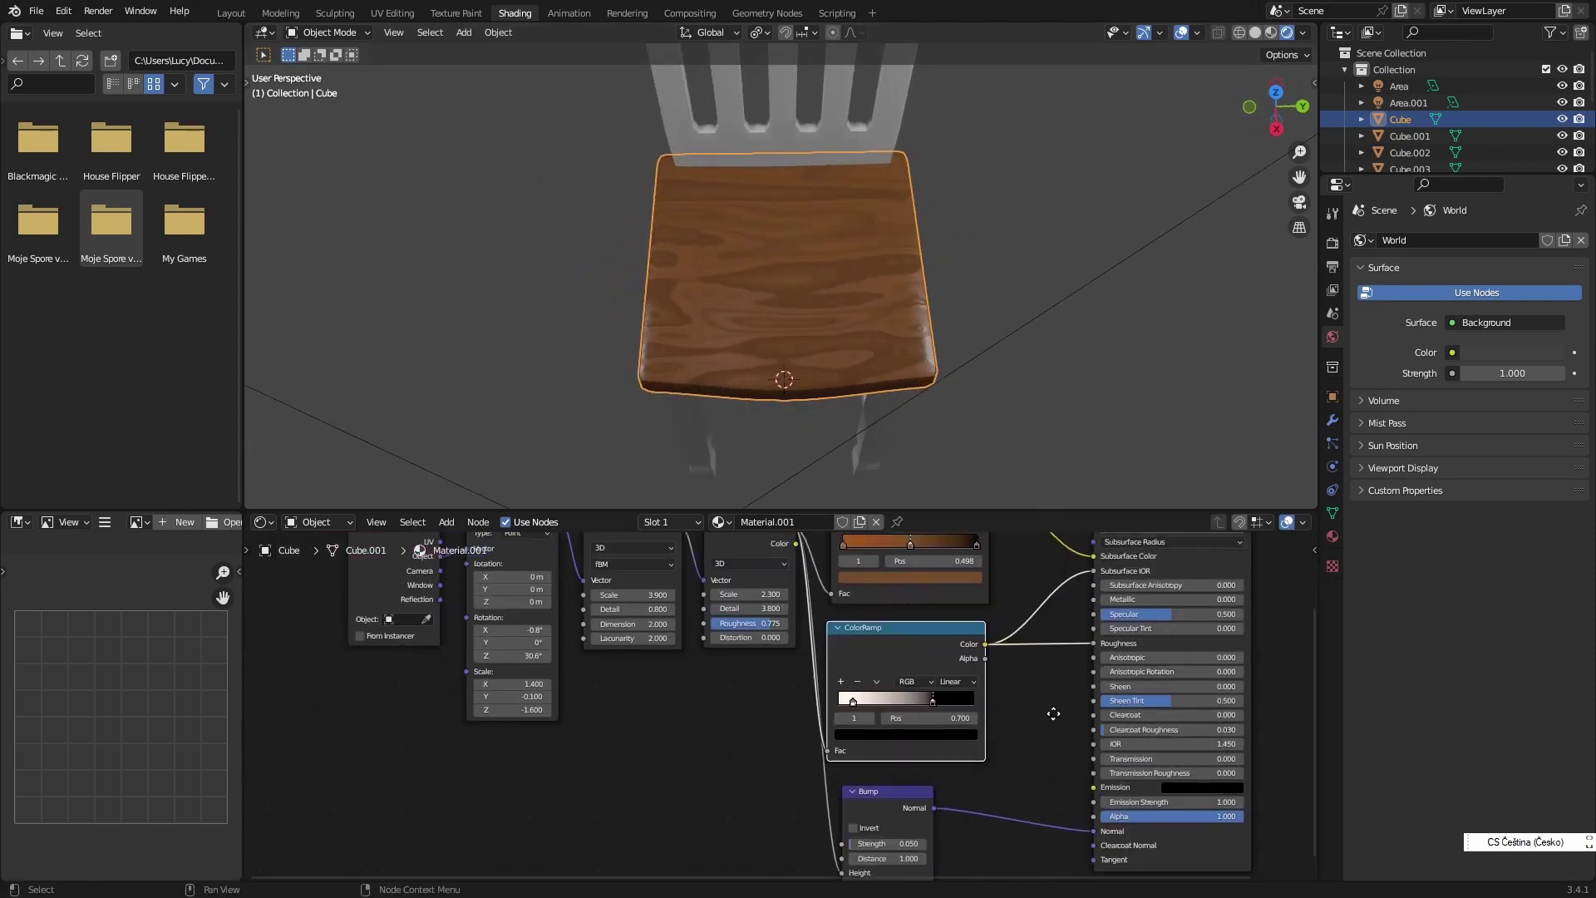
# - Give the Bump node a faint strength of 0.033
pyautogui.moveTo(1053, 714); pyautogui.dragTo(1053, 702, button='middle')
pyautogui.moveTo(886, 831); pyautogui.dragTo(894, 831)
pyautogui.moveTo(833, 285)
pyautogui.mouseDown(button='middle')
pyautogui.moveTo(698, 257)
pyautogui.moveTo(456, 56)
pyautogui.mouseUp(button='middle')
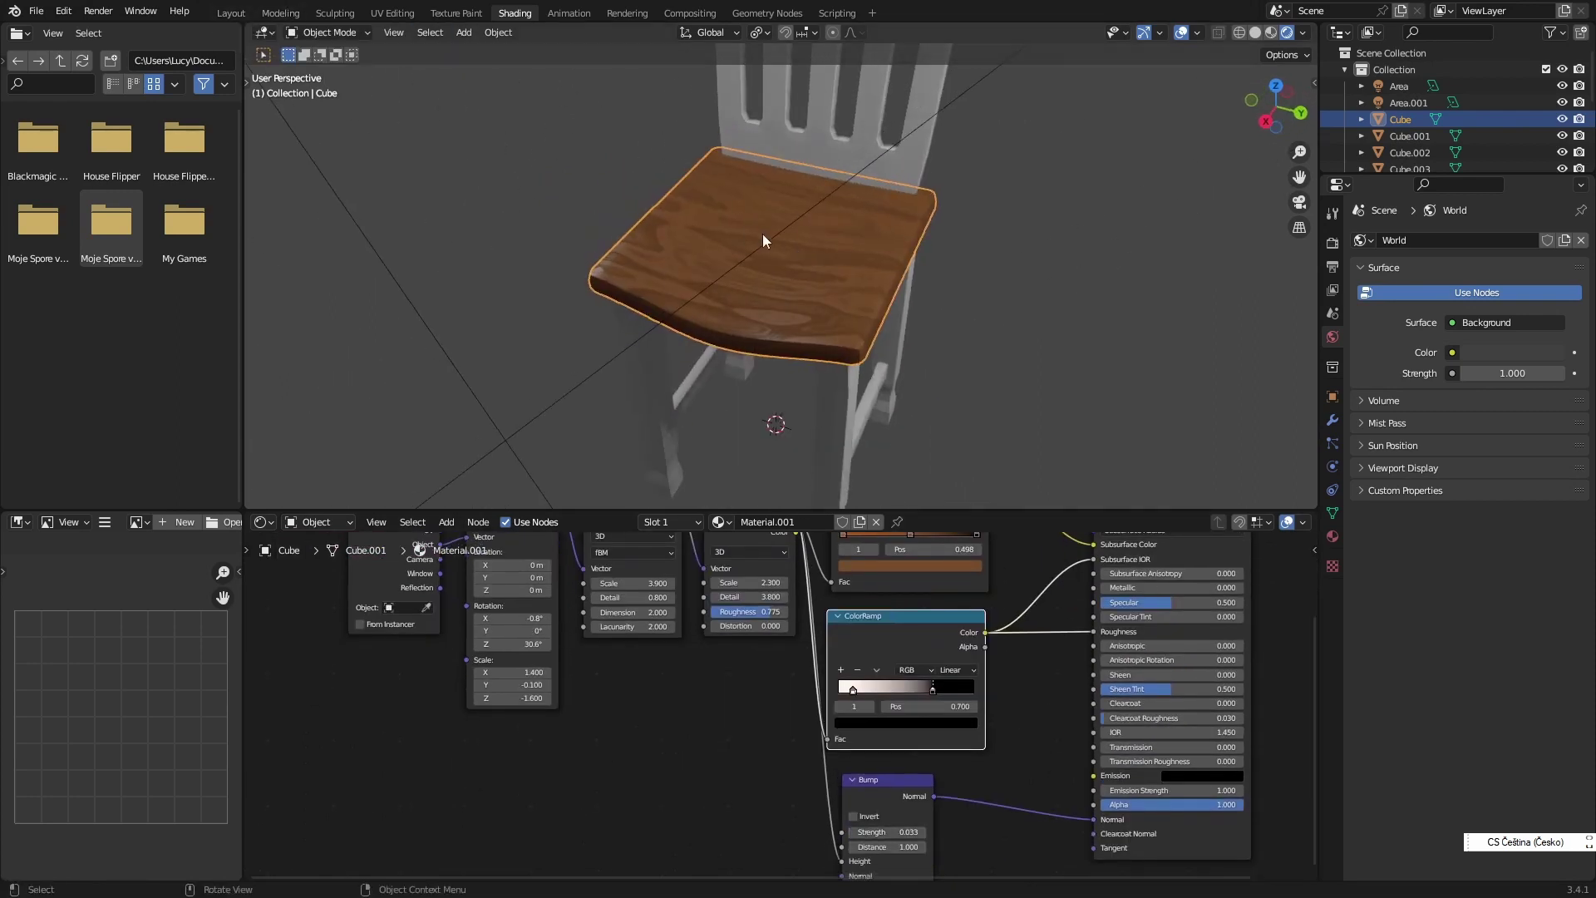
pyautogui.moveTo(761, 233); pyautogui.dragTo(795, 301, button='middle')
# - Assign Material.001 to the chair back
pyautogui.click(796, 295)
pyautogui.click(1332, 536)
pyautogui.click(1360, 310)
pyautogui.click(1397, 354)
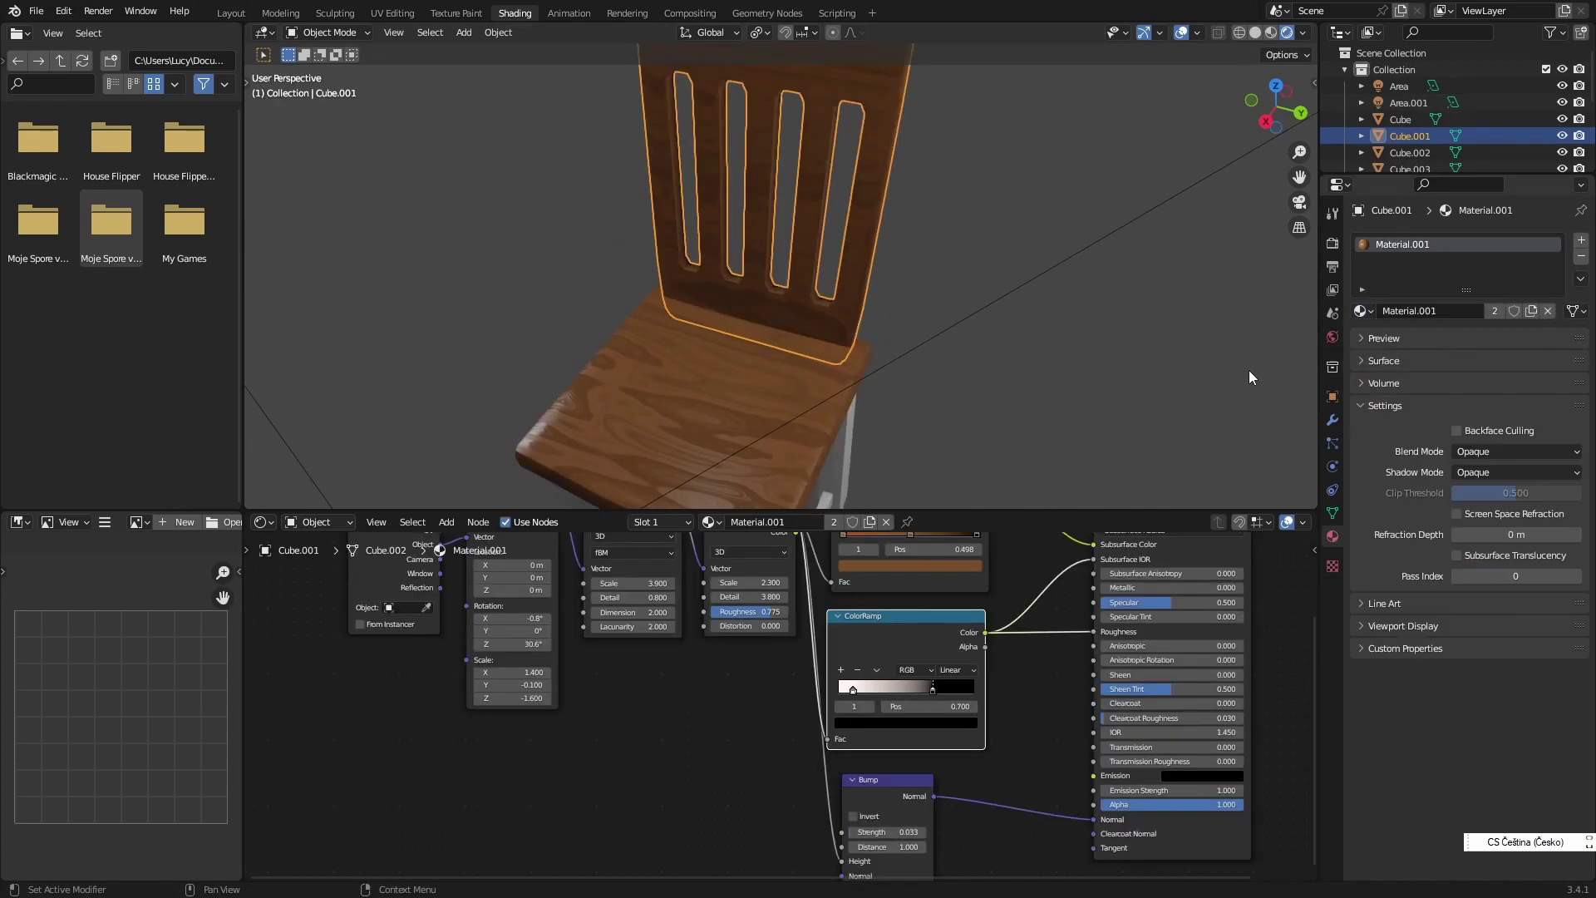
pyautogui.moveTo(1249, 370); pyautogui.dragTo(885, 266, button='middle')
# - Assign Material.001 to the bare chair legs
pyautogui.click(794, 399)
pyautogui.click(1360, 310)
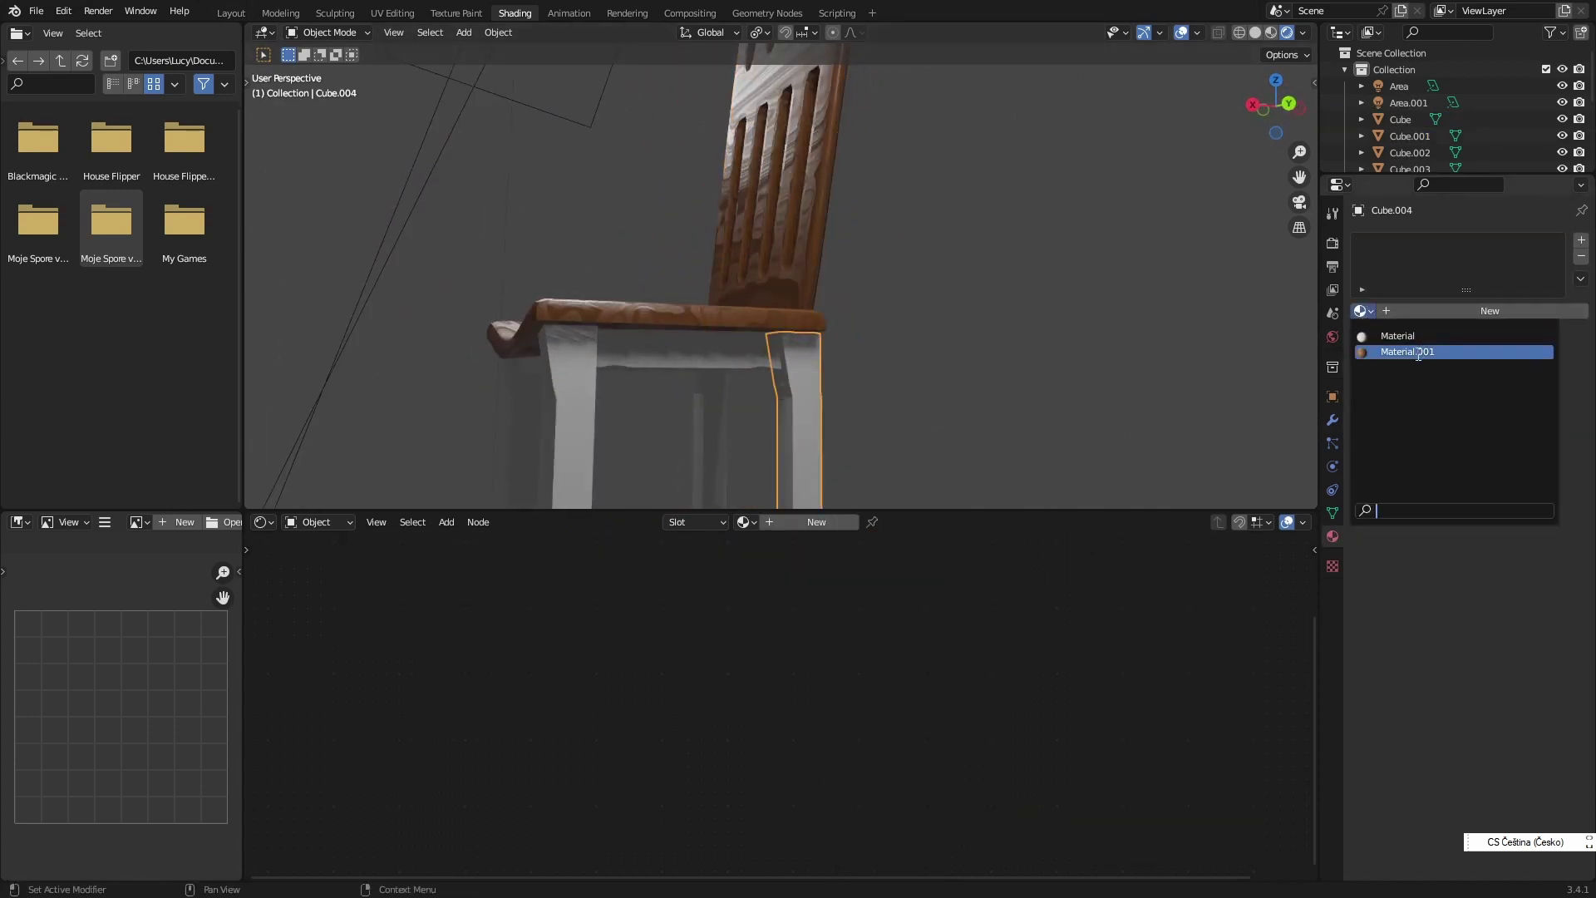
pyautogui.click(1418, 353)
pyautogui.click(665, 357)
pyautogui.click(573, 416)
pyautogui.click(706, 415)
pyautogui.click(1361, 310)
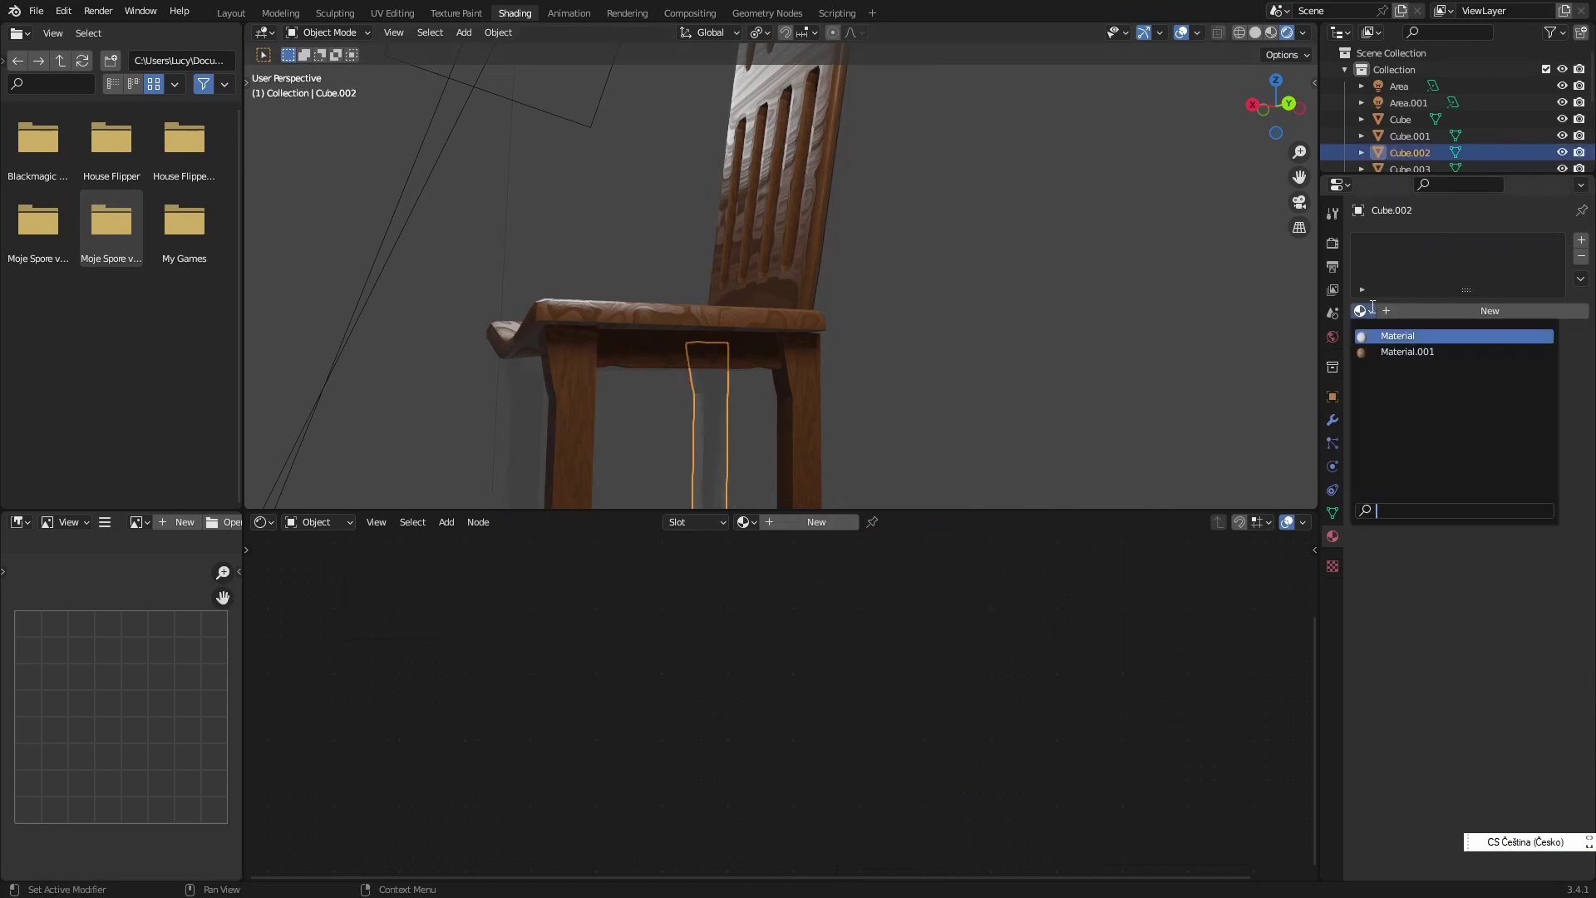
pyautogui.click(1407, 351)
pyautogui.moveTo(832, 249); pyautogui.dragTo(956, 250, button='middle')
# - Assign Material.001 to the floor crossbar and other bare parts
pyautogui.click(735, 374)
pyautogui.click(1407, 351)
pyautogui.click(940, 491)
pyautogui.click(1360, 310)
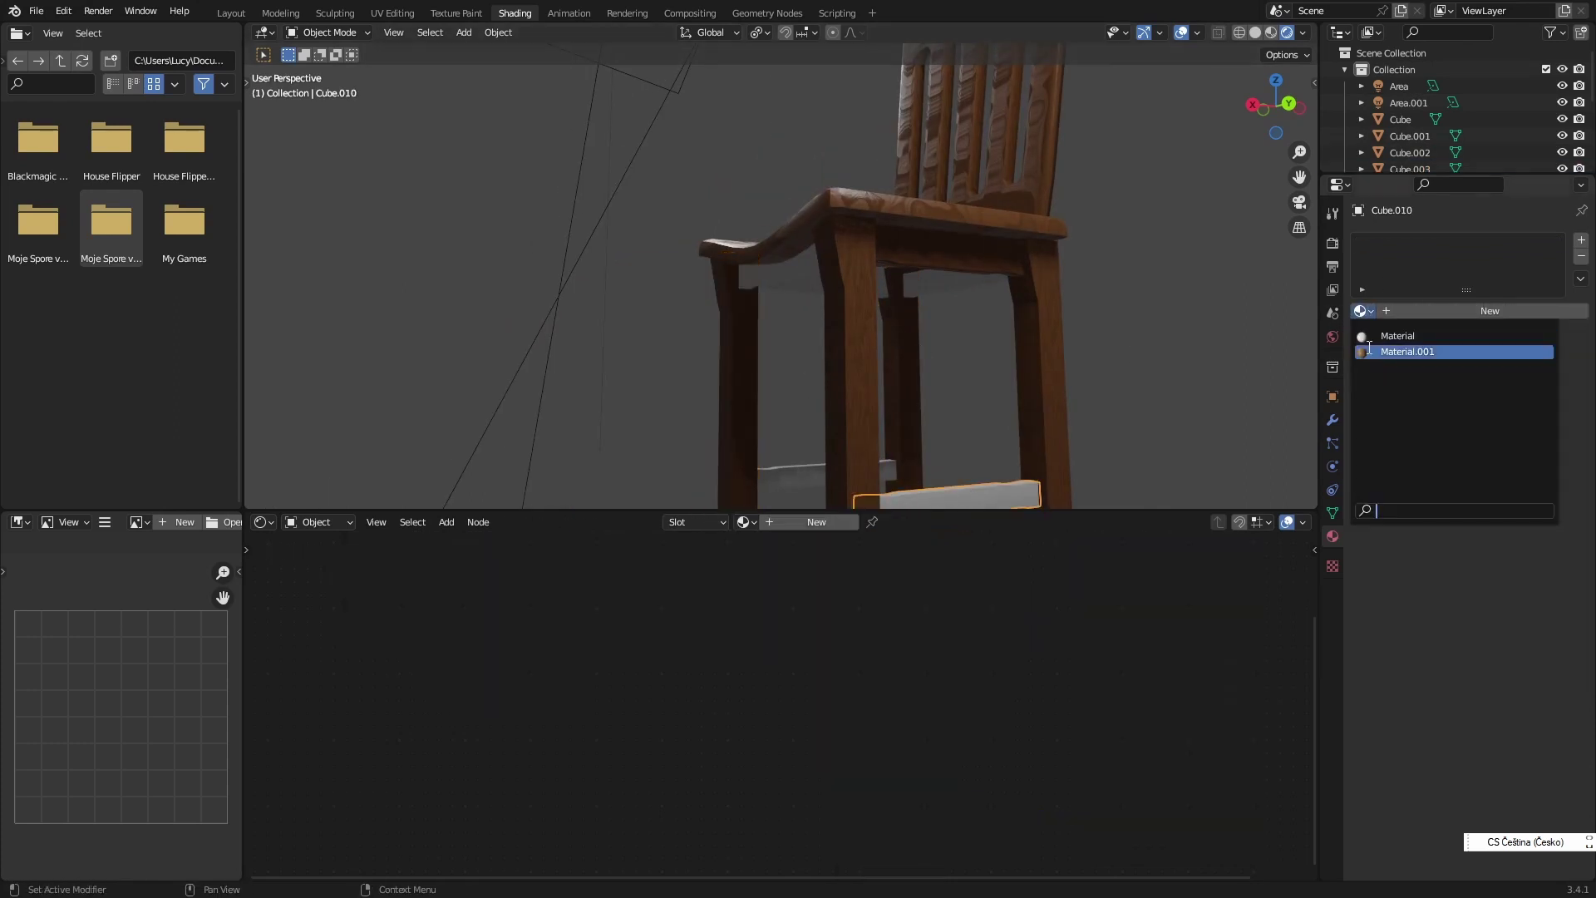
pyautogui.click(1408, 352)
pyautogui.click(972, 266)
pyautogui.click(1361, 310)
pyautogui.click(1407, 352)
pyautogui.click(798, 262)
# - Assign Material.001 to the seat rail and the stretcher bar
pyautogui.click(876, 283)
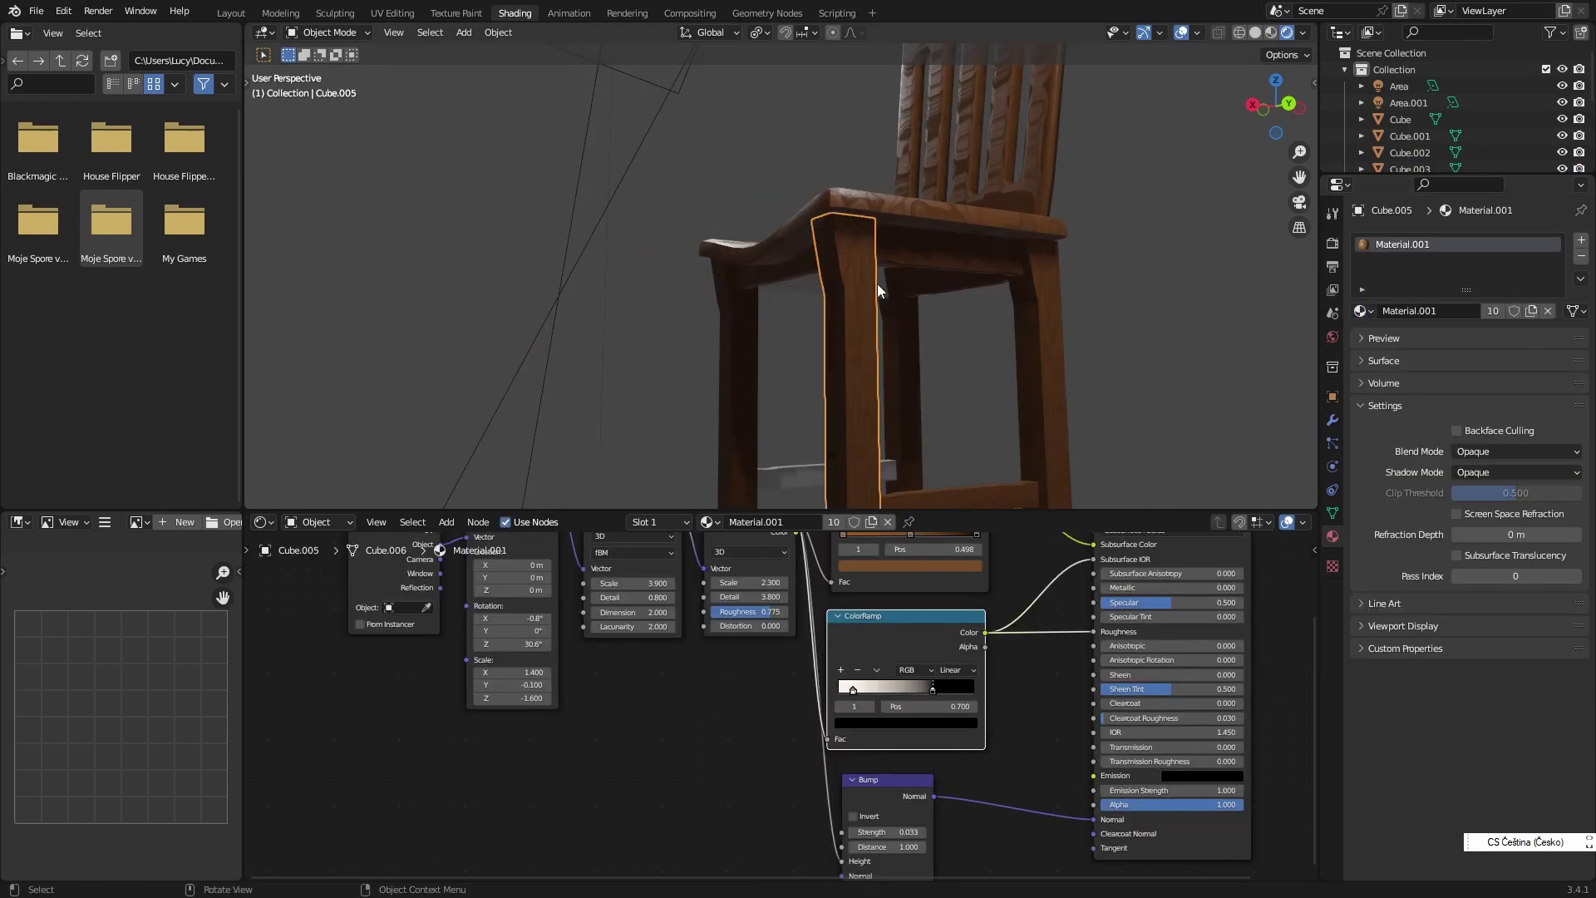
pyautogui.click(798, 268)
pyautogui.click(1361, 311)
pyautogui.click(1407, 352)
pyautogui.moveTo(956, 349)
pyautogui.mouseDown(button='middle')
pyautogui.moveTo(785, 389)
pyautogui.moveTo(780, 367)
pyautogui.moveTo(686, 387)
pyautogui.mouseUp(button='middle')
pyautogui.click(672, 387)
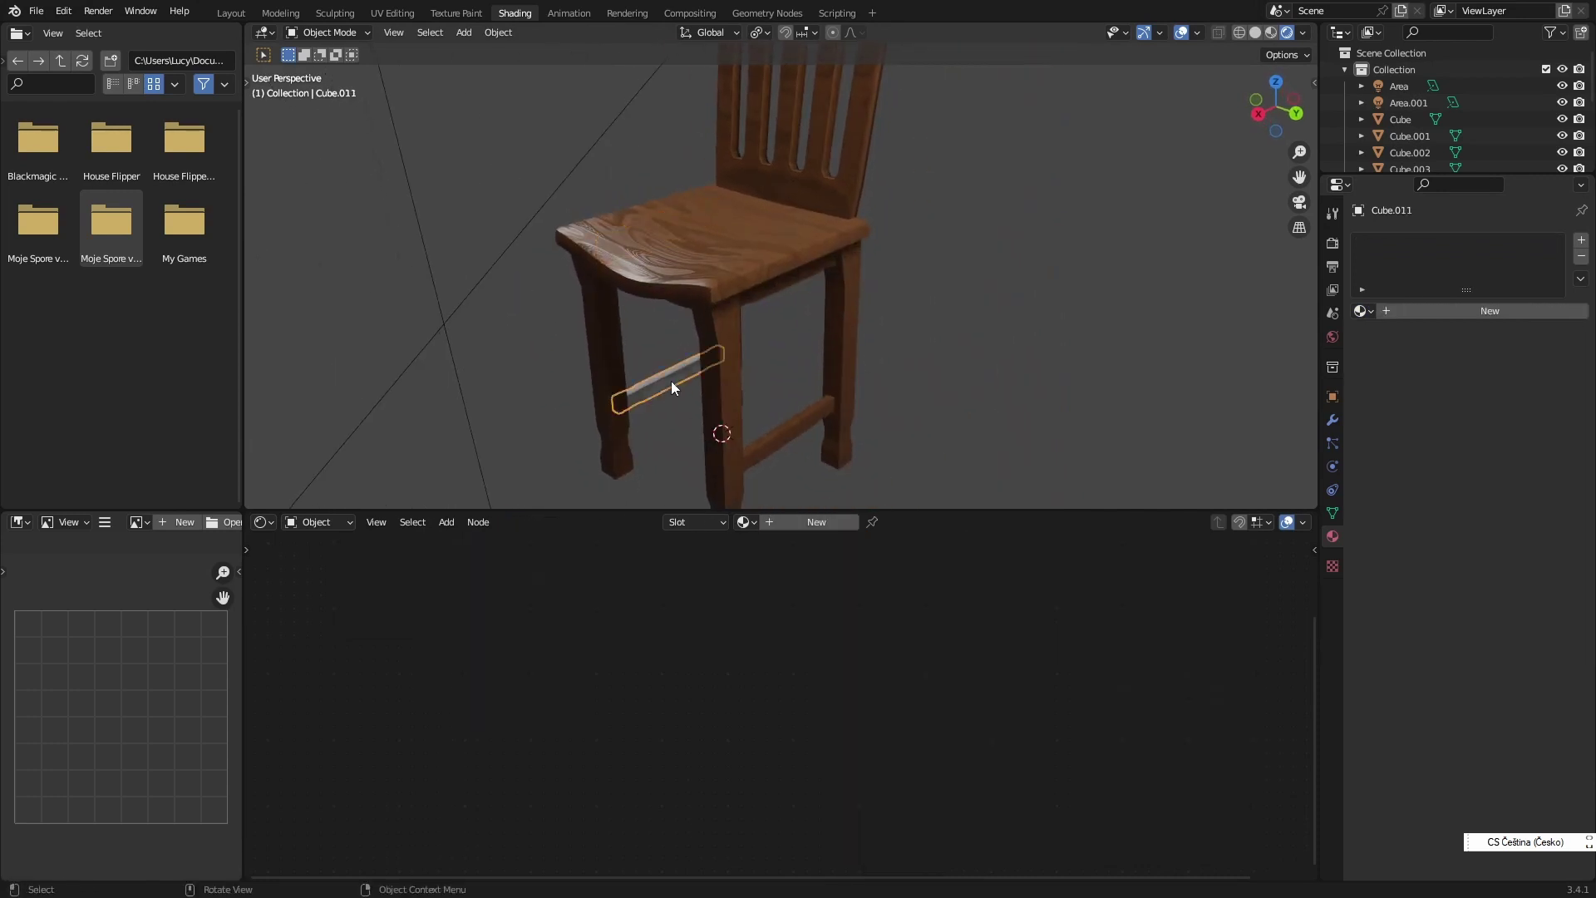
pyautogui.click(1372, 311)
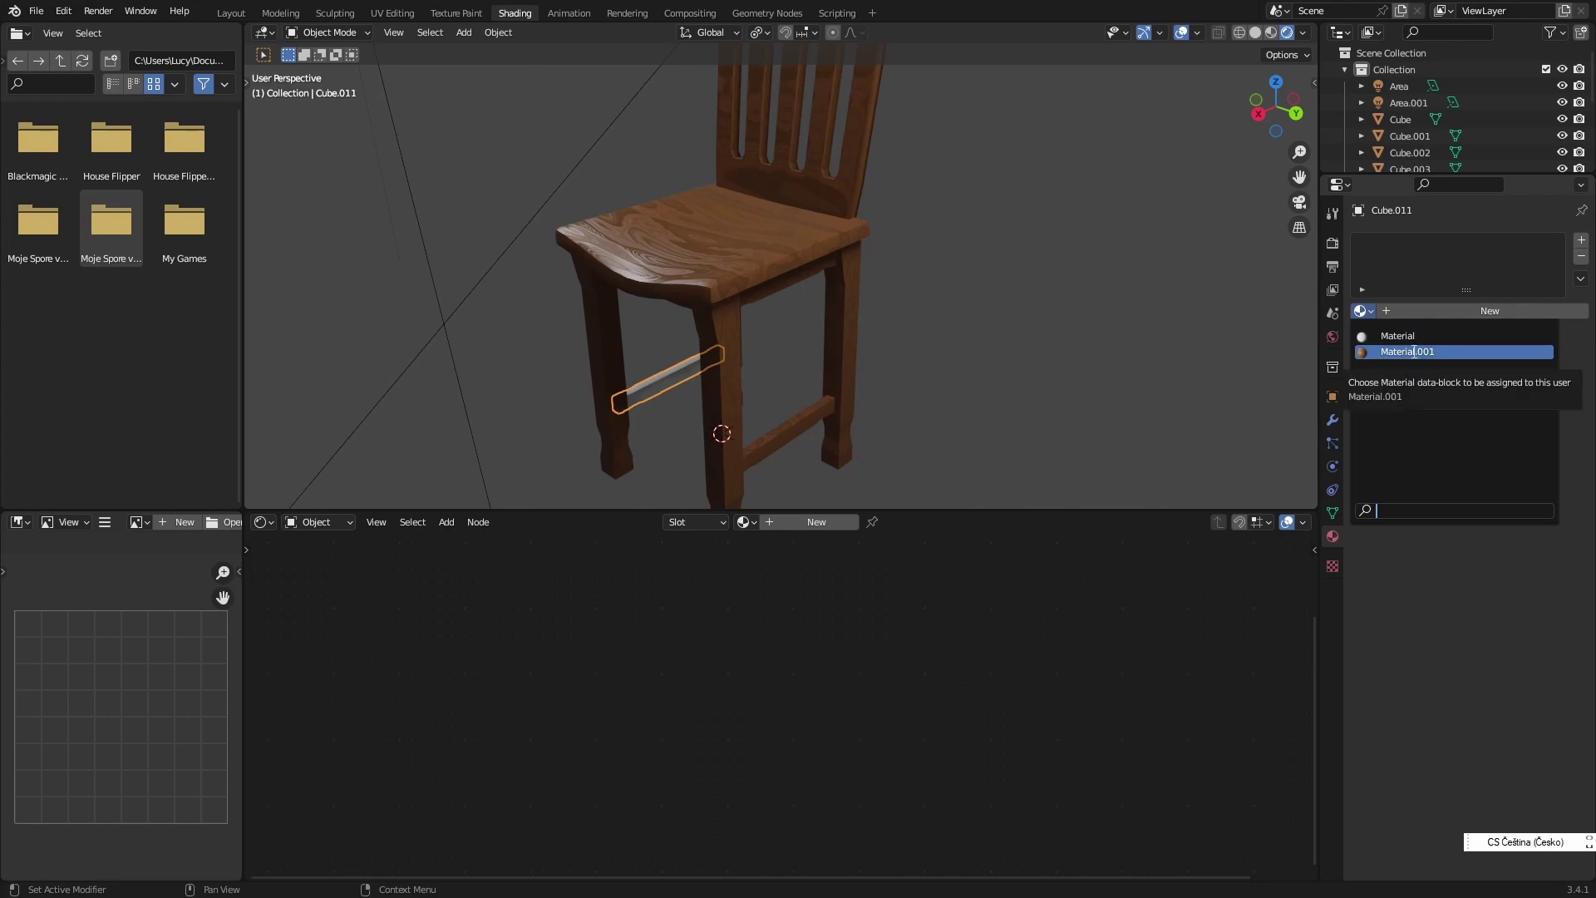
pyautogui.click(1413, 352)
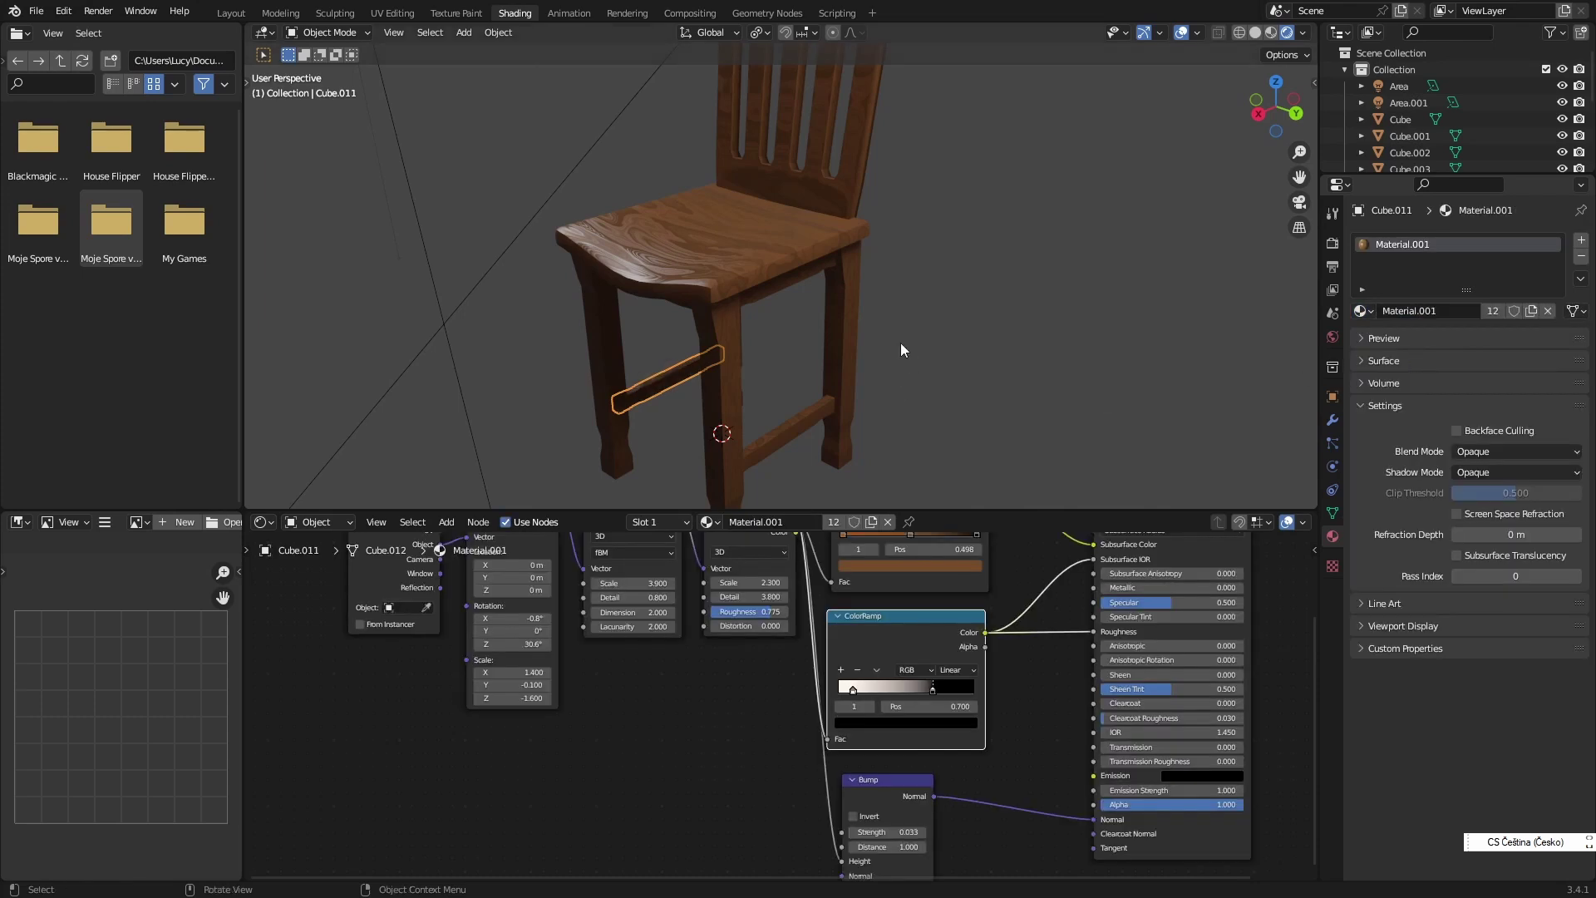
# - Change the ramp's dark colour stop to a lighter, yellower colour
pyautogui.moveTo(900, 343)
pyautogui.mouseDown(button='middle')
pyautogui.moveTo(838, 407)
pyautogui.moveTo(449, 148)
pyautogui.mouseUp(button='middle')
pyautogui.click(230, 13)
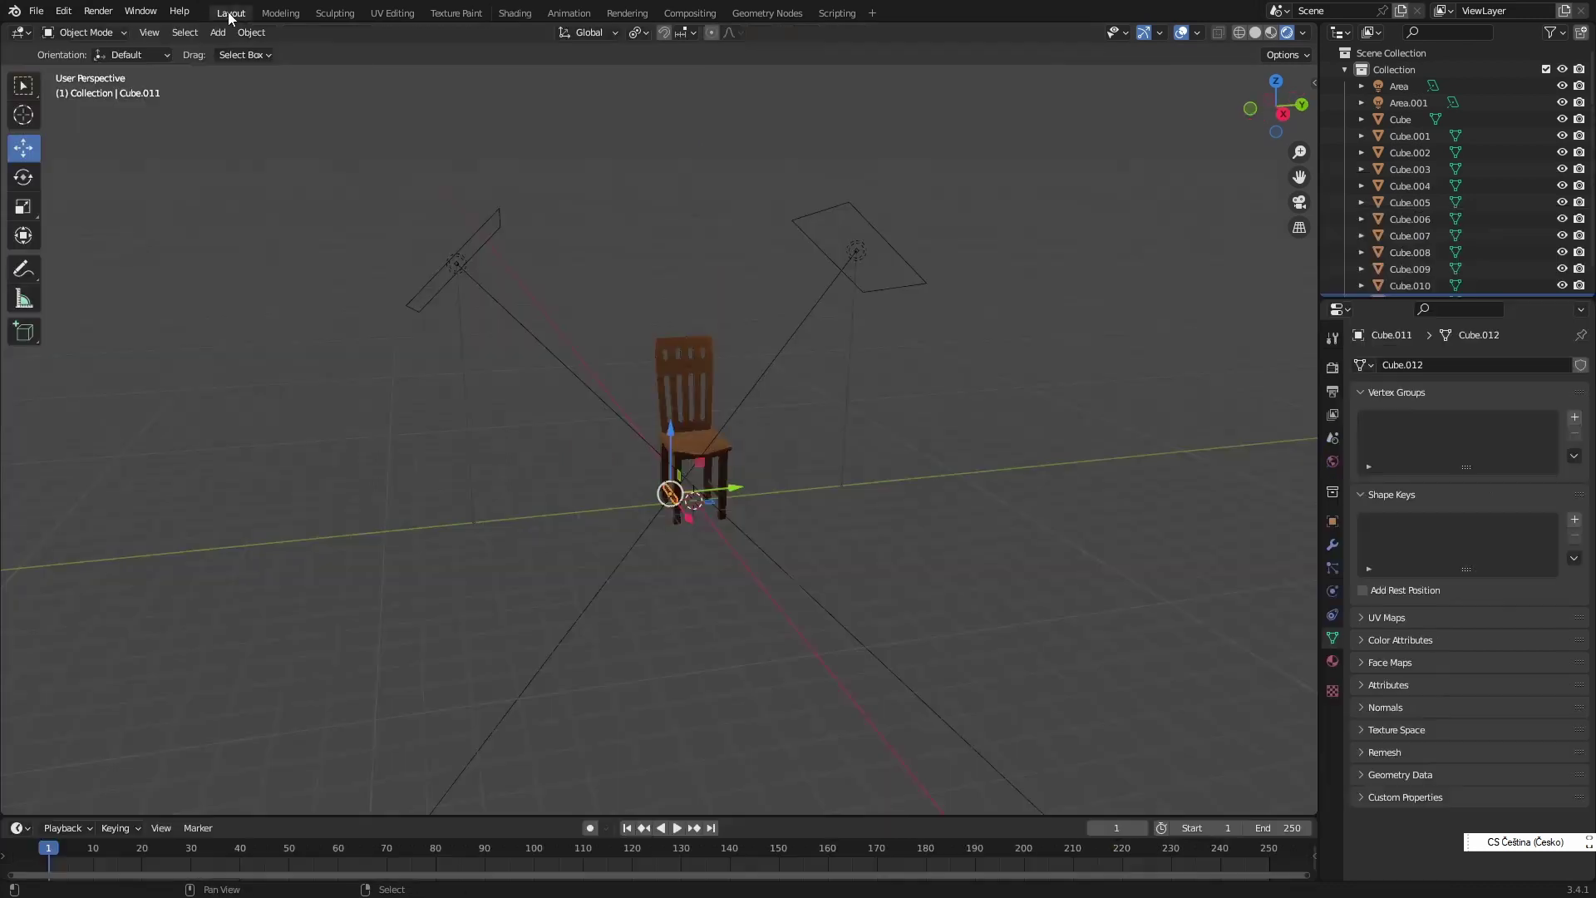
pyautogui.scroll(5, 714, 532)
pyautogui.moveTo(735, 552)
pyautogui.mouseDown(button='middle')
pyautogui.moveTo(805, 559)
pyautogui.moveTo(804, 572)
pyautogui.moveTo(720, 585)
pyautogui.mouseUp(button='middle')
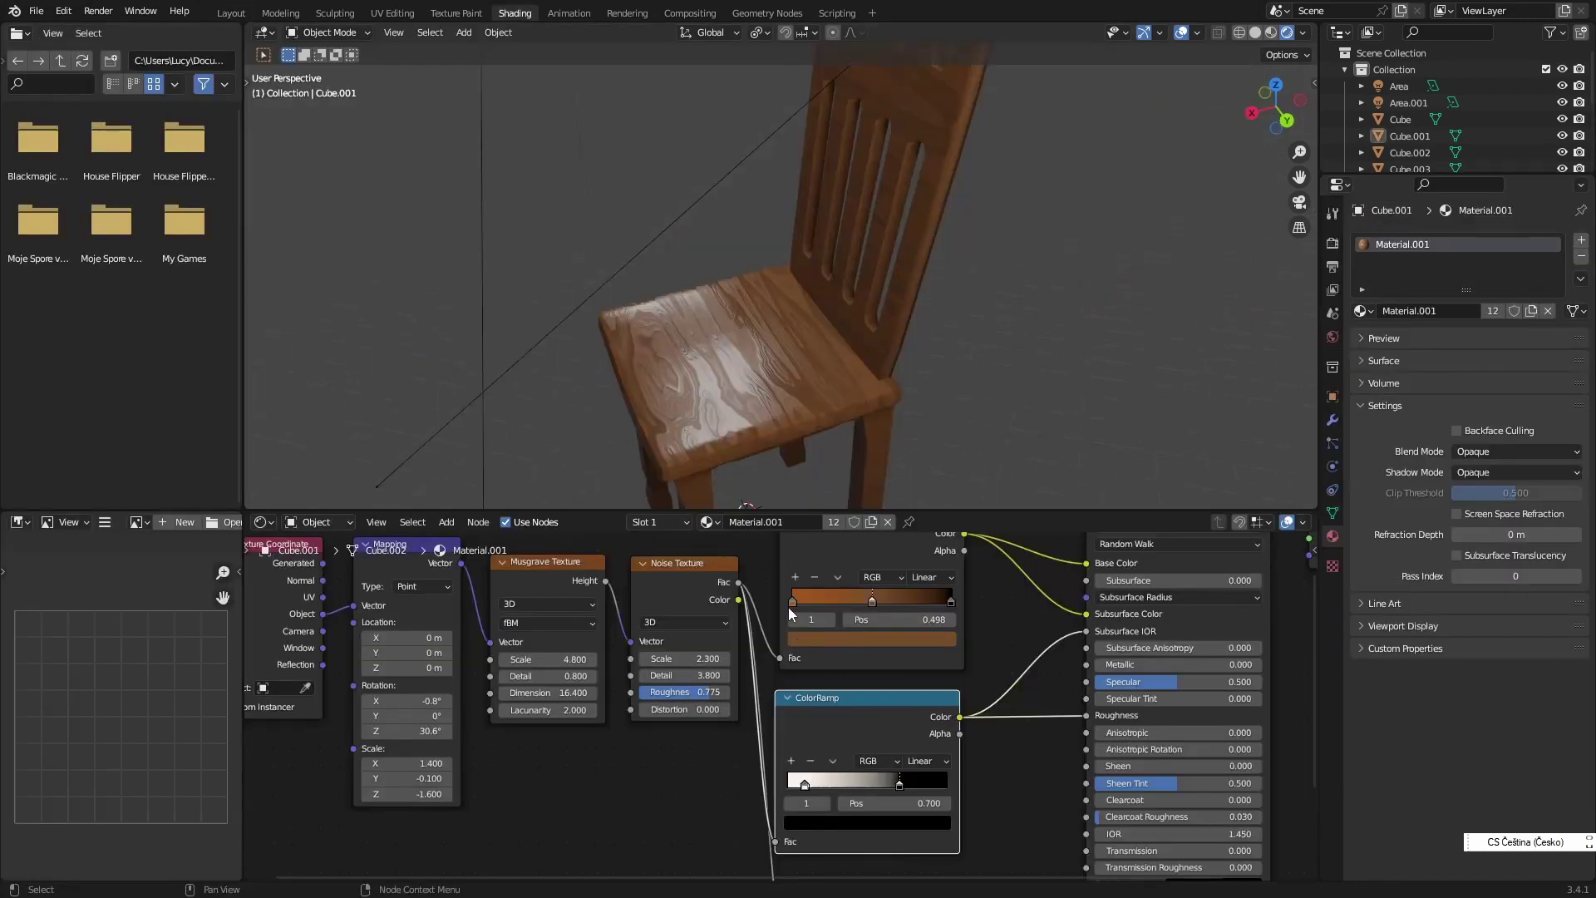
pyautogui.click(792, 600)
pyautogui.click(804, 638)
pyautogui.click(831, 441)
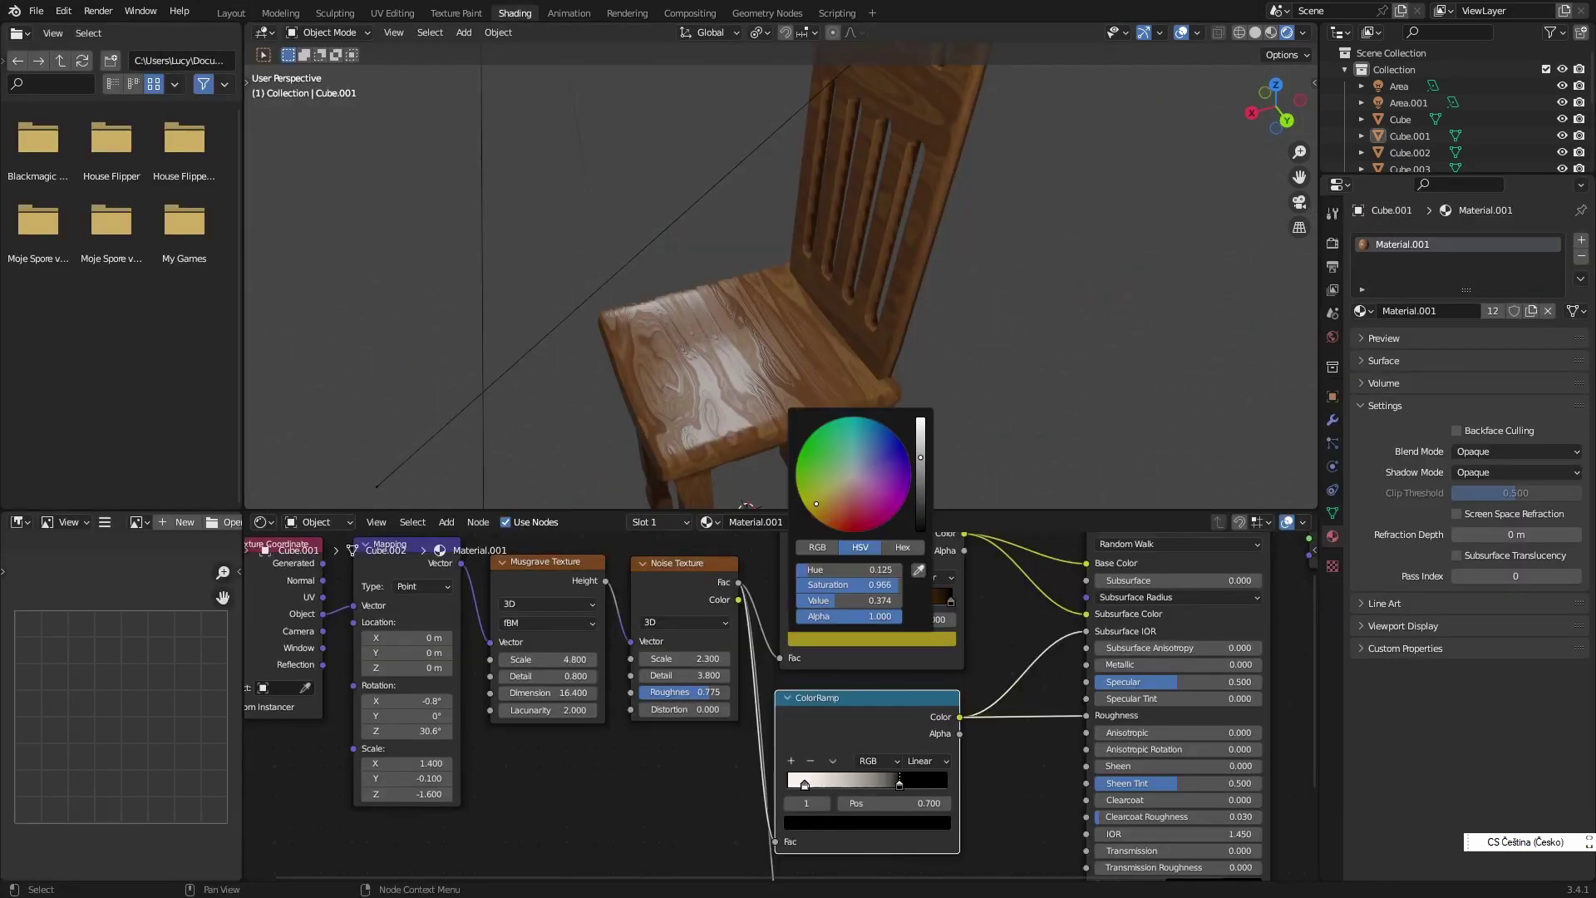
pyautogui.moveTo(827, 474)
pyautogui.mouseDown(button='middle')
pyautogui.moveTo(835, 416)
pyautogui.moveTo(864, 498)
pyautogui.mouseUp(button='middle')
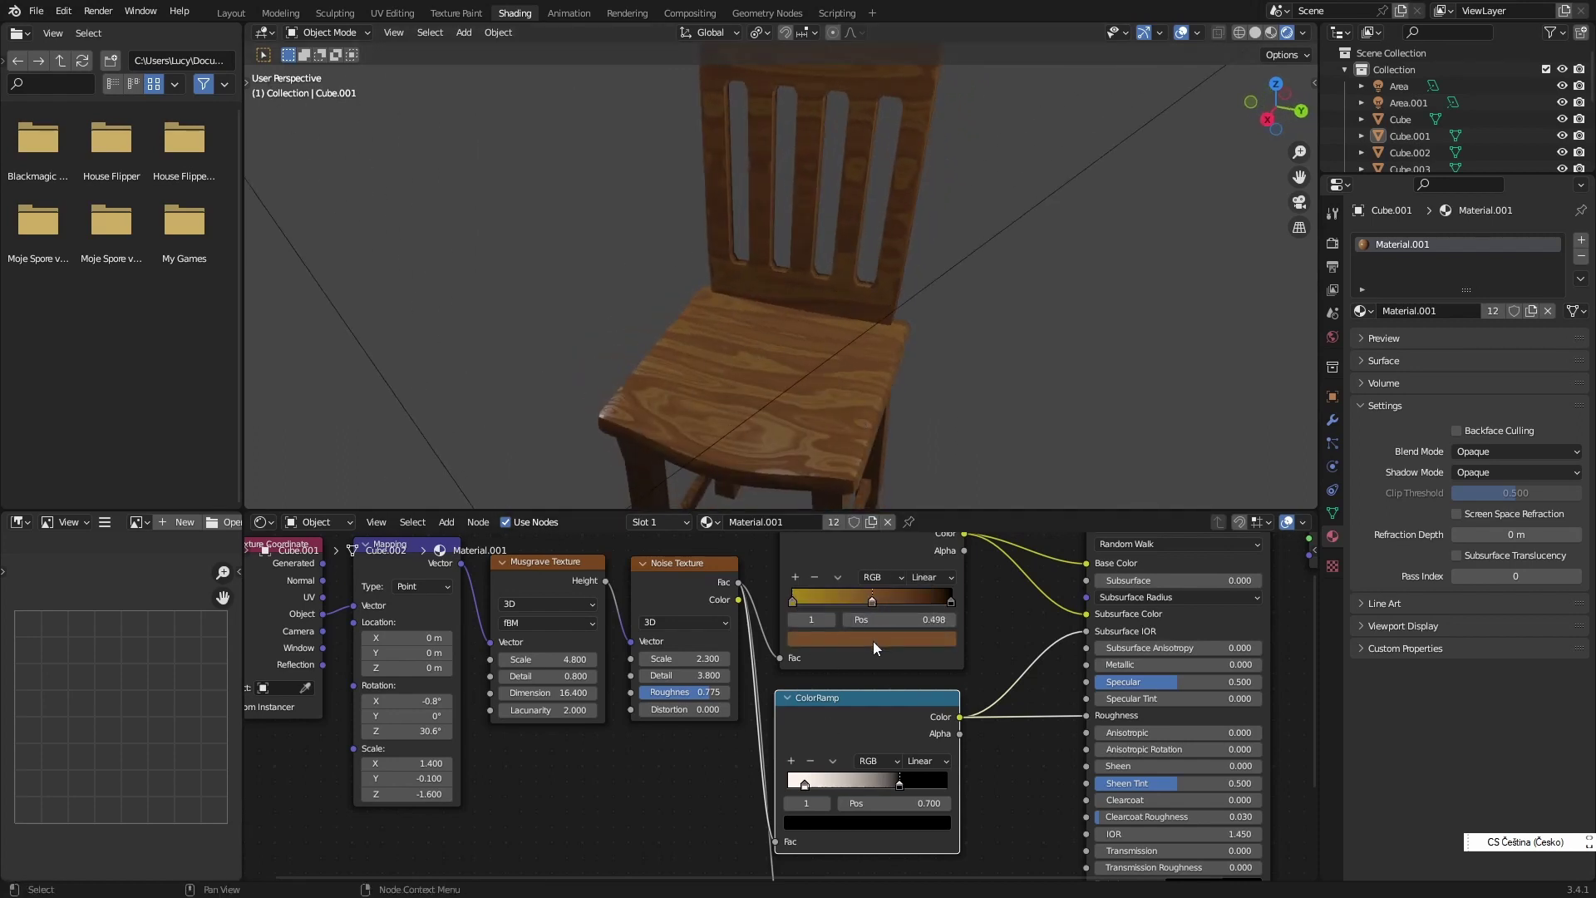
# - Brighten the stop colour and fine-tune its saturation
pyautogui.click(873, 639)
pyautogui.moveTo(831, 600); pyautogui.dragTo(881, 600)
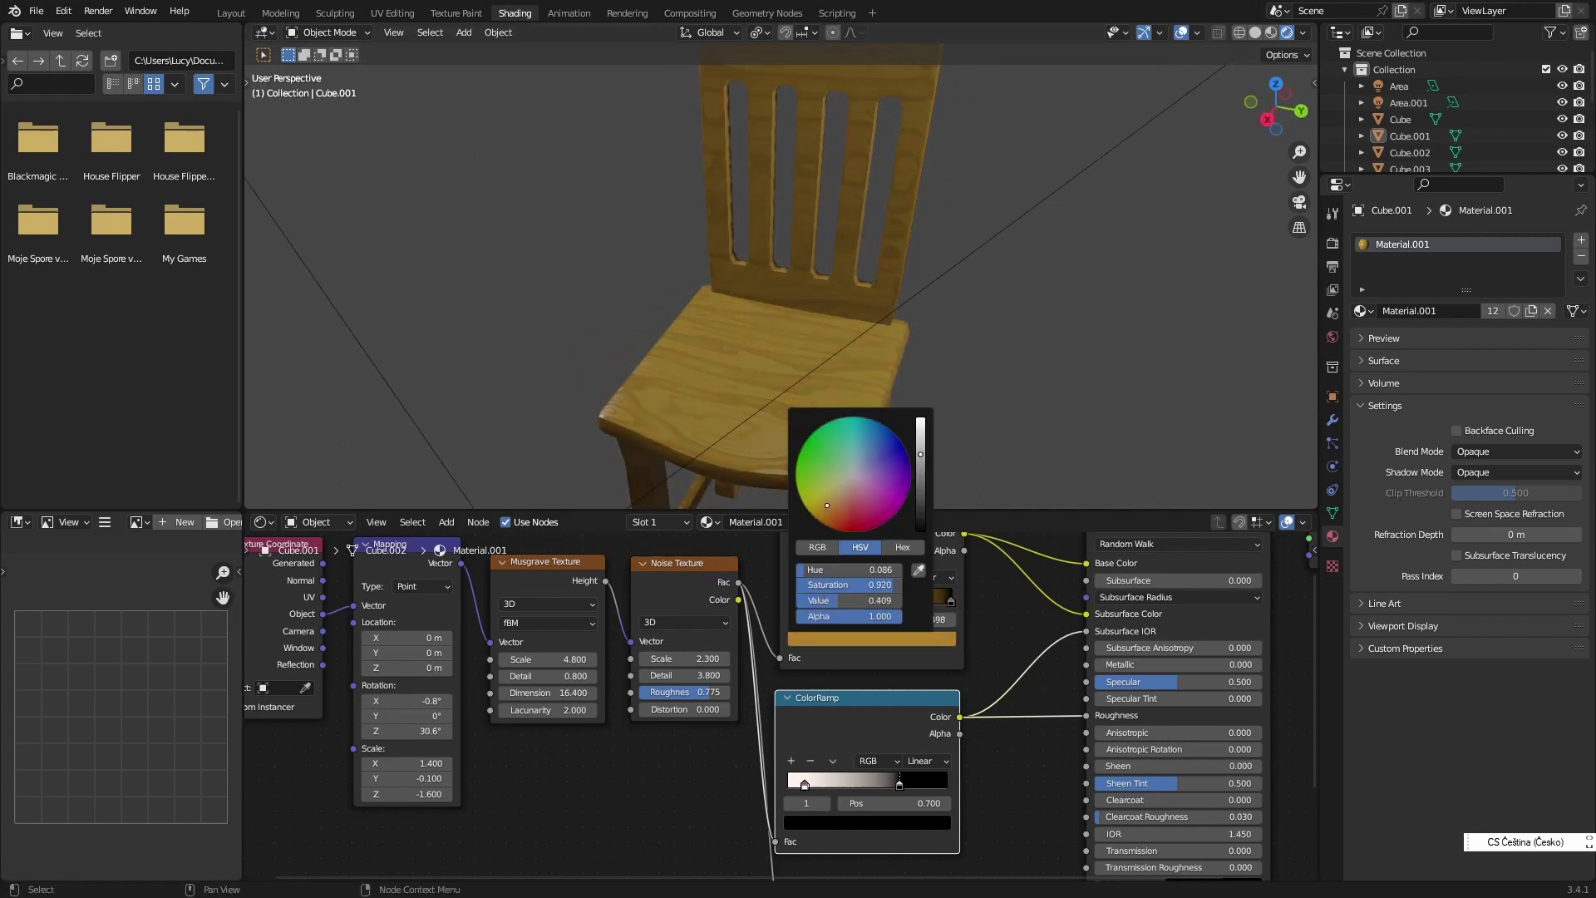
pyautogui.moveTo(831, 507); pyautogui.dragTo(845, 489)
pyautogui.moveTo(982, 375)
pyautogui.mouseDown(button='middle')
pyautogui.moveTo(818, 413)
pyautogui.moveTo(952, 384)
pyautogui.mouseUp(button='middle')
pyautogui.moveTo(831, 499); pyautogui.dragTo(823, 509)
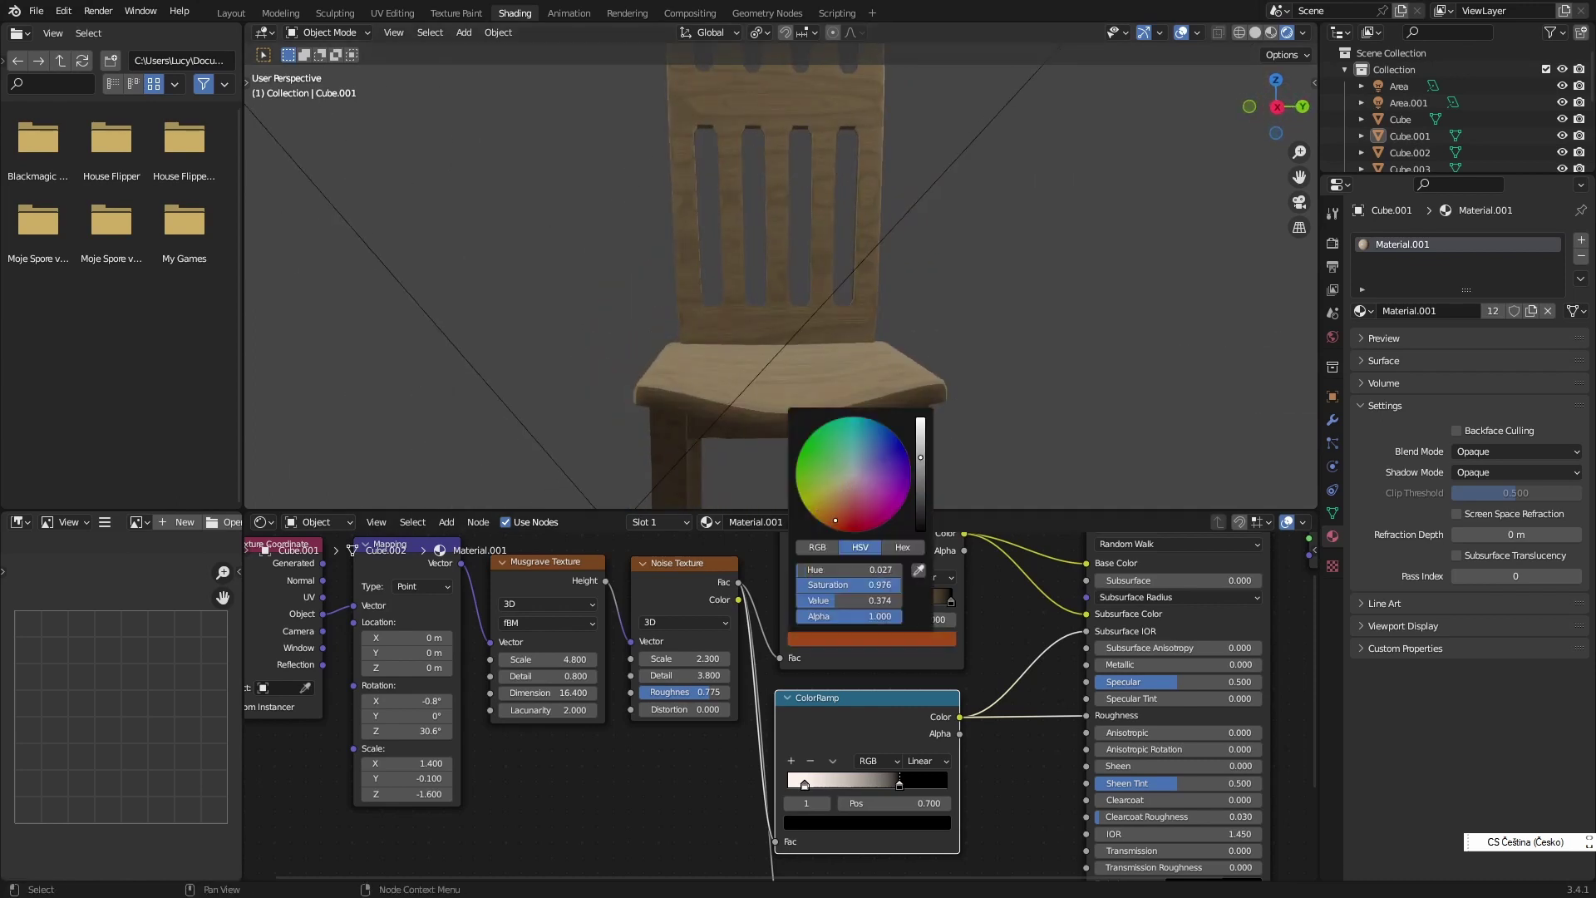
# - Orbit and zoom around the finished light-wood chair in the Layout workspace
pyautogui.click(231, 13)
pyautogui.scroll(3, 993, 606)
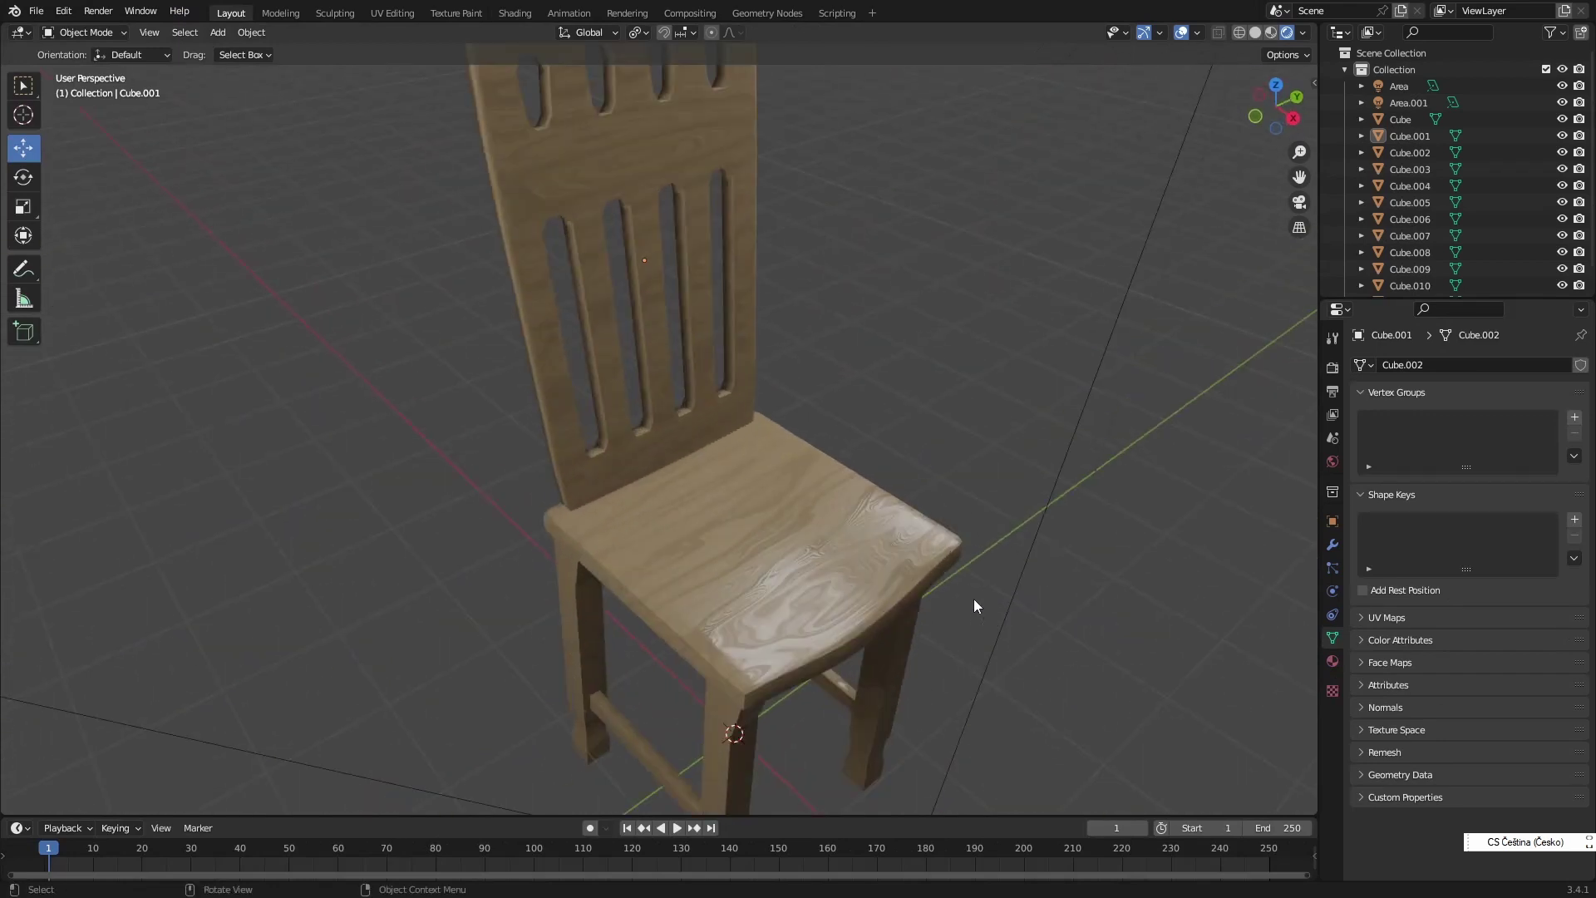
pyautogui.moveTo(975, 598)
pyautogui.mouseDown(button='middle')
pyautogui.moveTo(834, 605)
pyautogui.moveTo(672, 533)
pyautogui.moveTo(819, 632)
pyautogui.moveTo(789, 621)
pyautogui.moveTo(844, 630)
pyautogui.moveTo(820, 619)
pyautogui.mouseUp(button='middle')
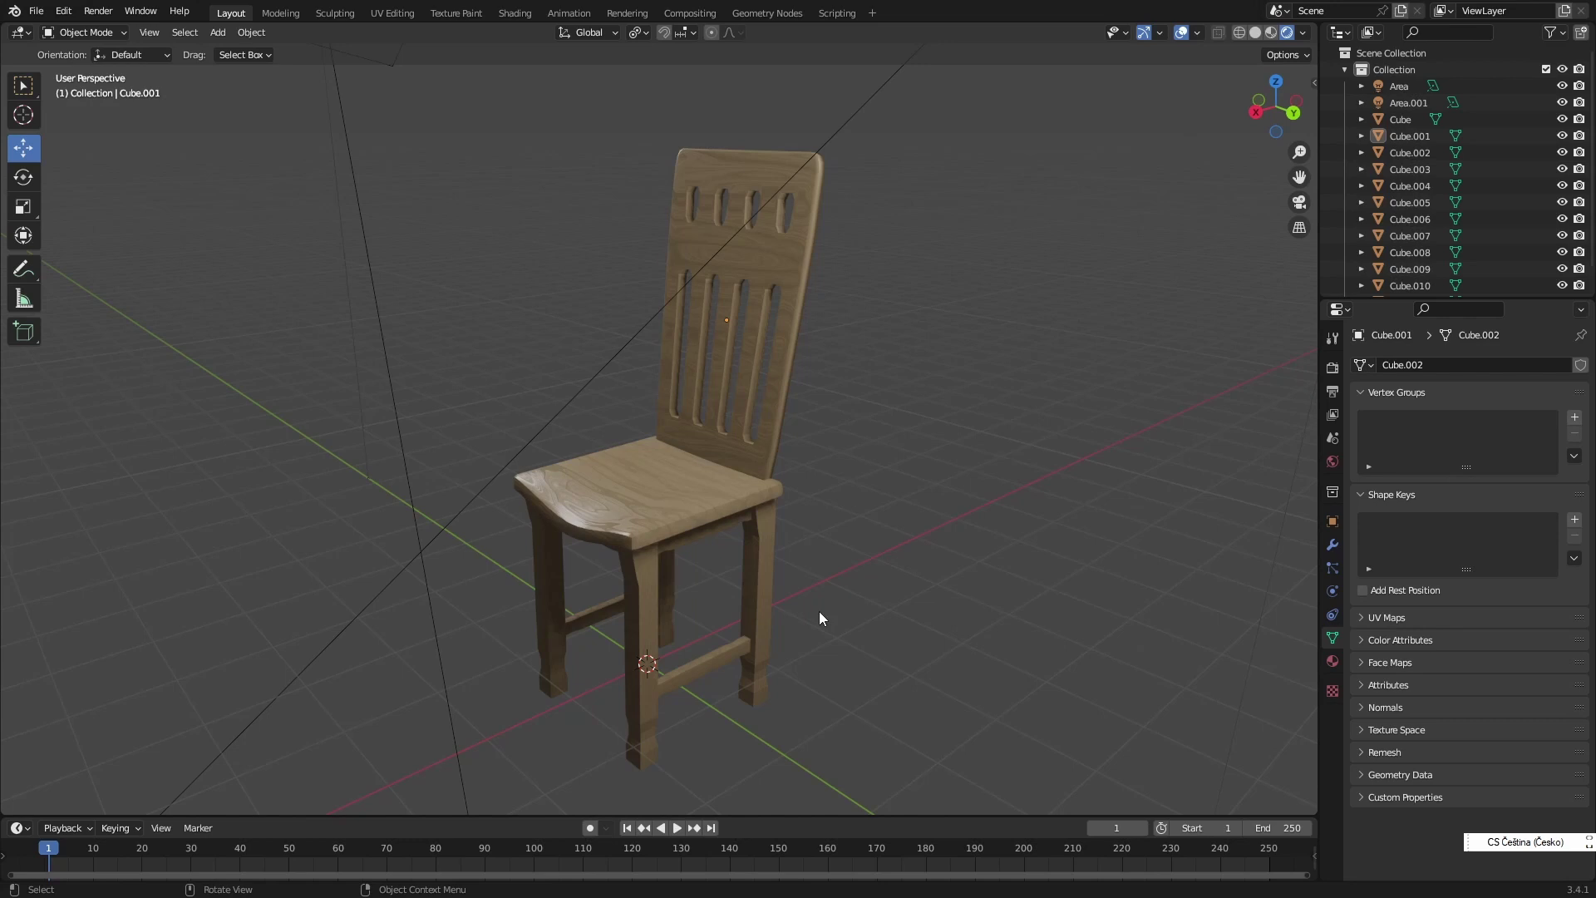
pyautogui.scroll(2, 820, 618)
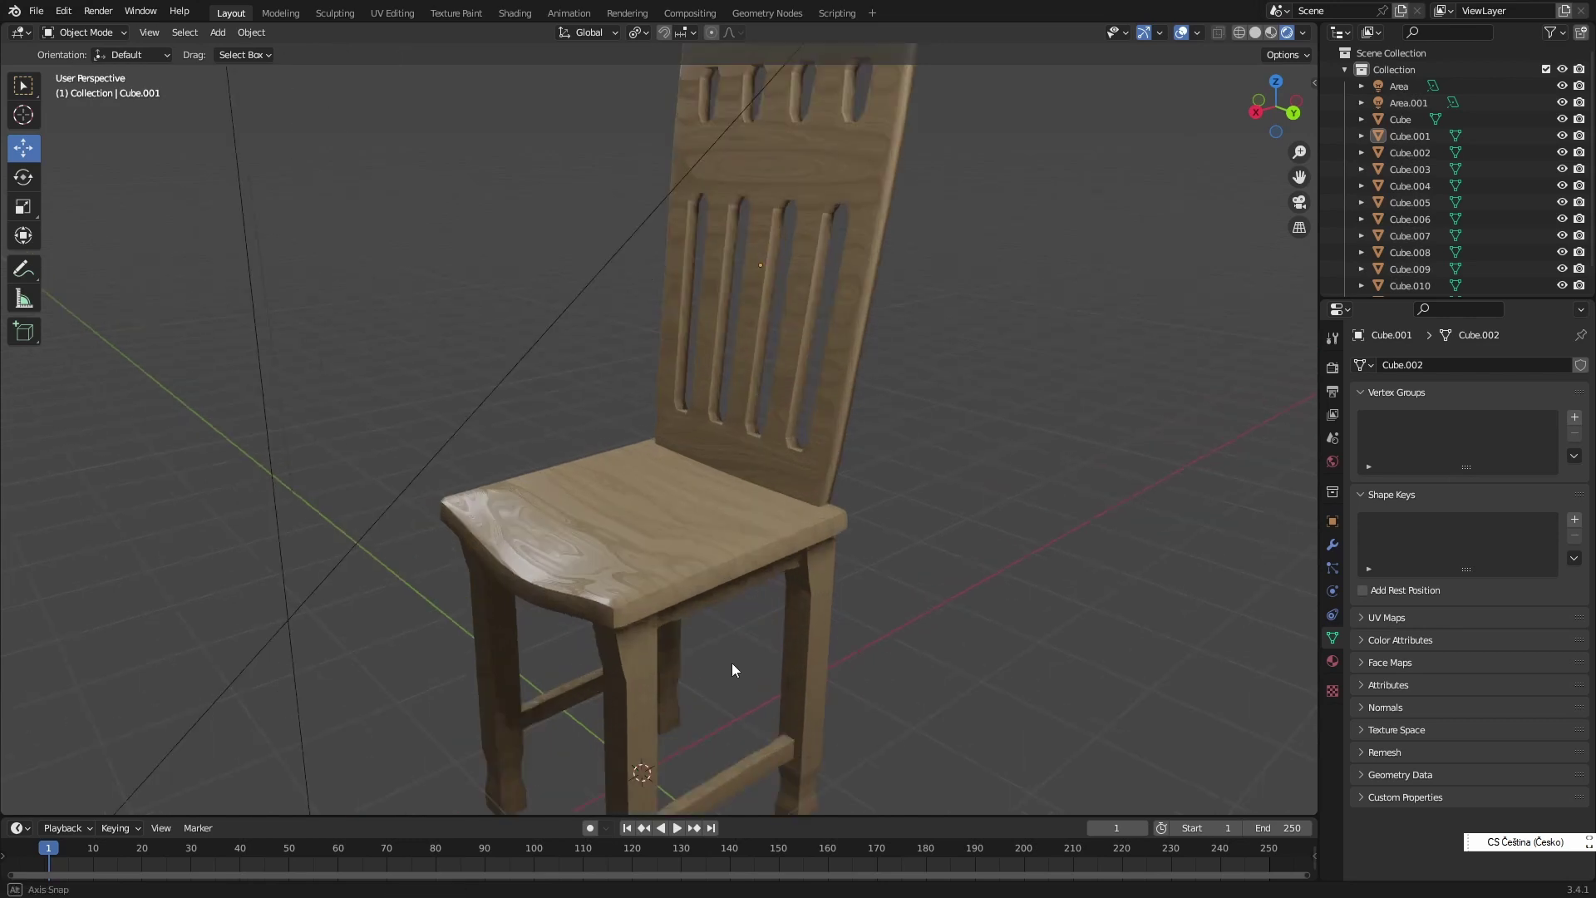
pyautogui.moveTo(732, 668)
pyautogui.mouseDown(button='middle')
pyautogui.moveTo(725, 694)
pyautogui.moveTo(726, 677)
pyautogui.mouseUp(button='middle')
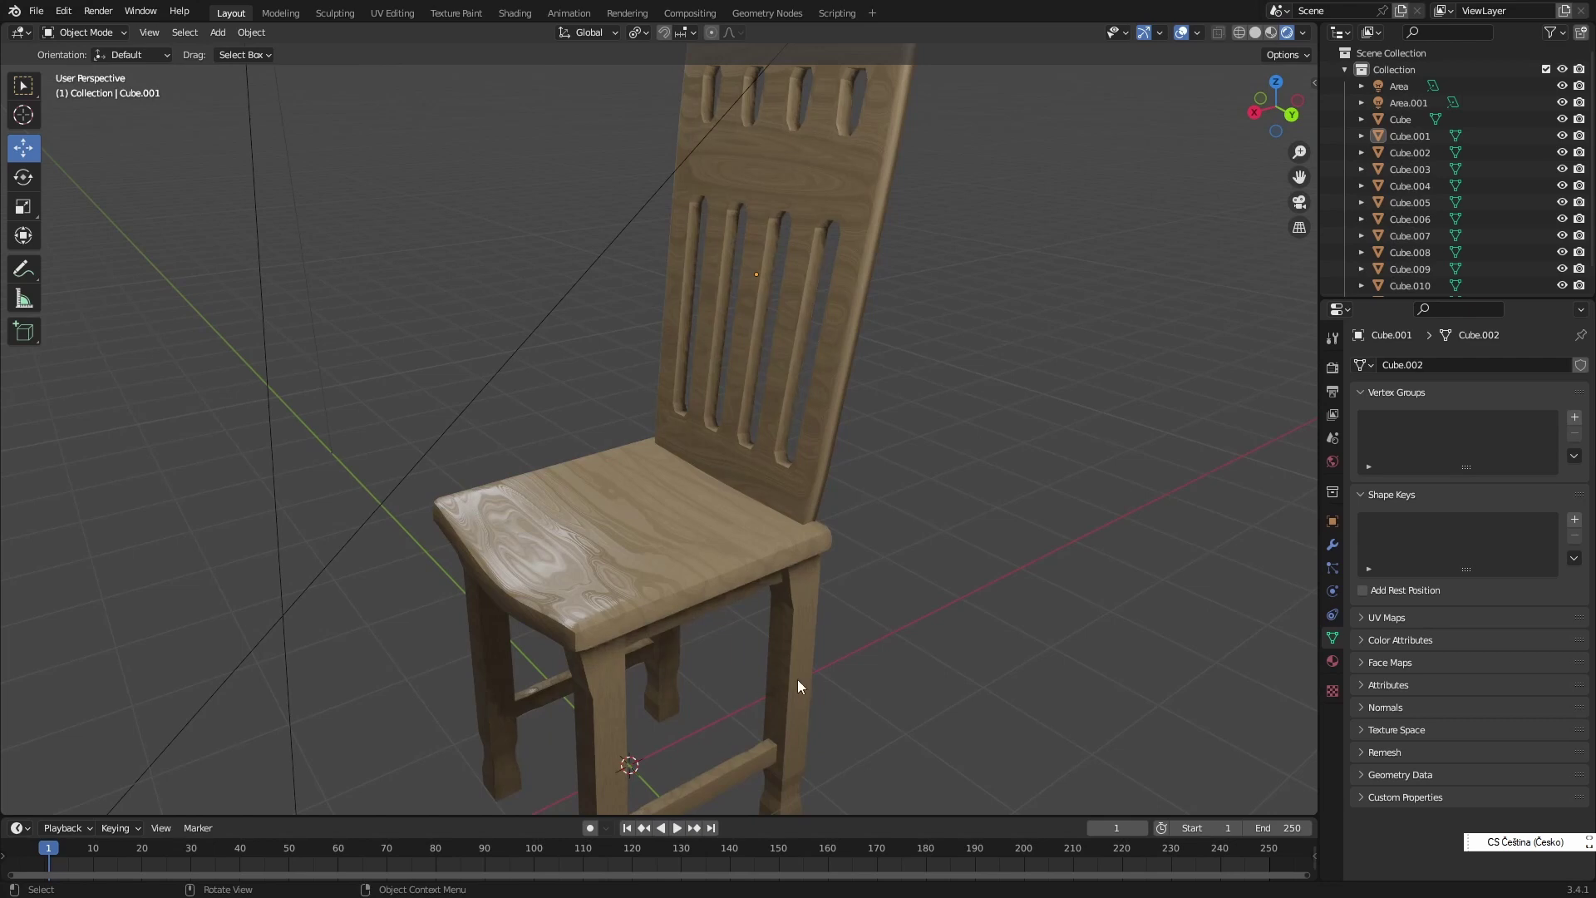